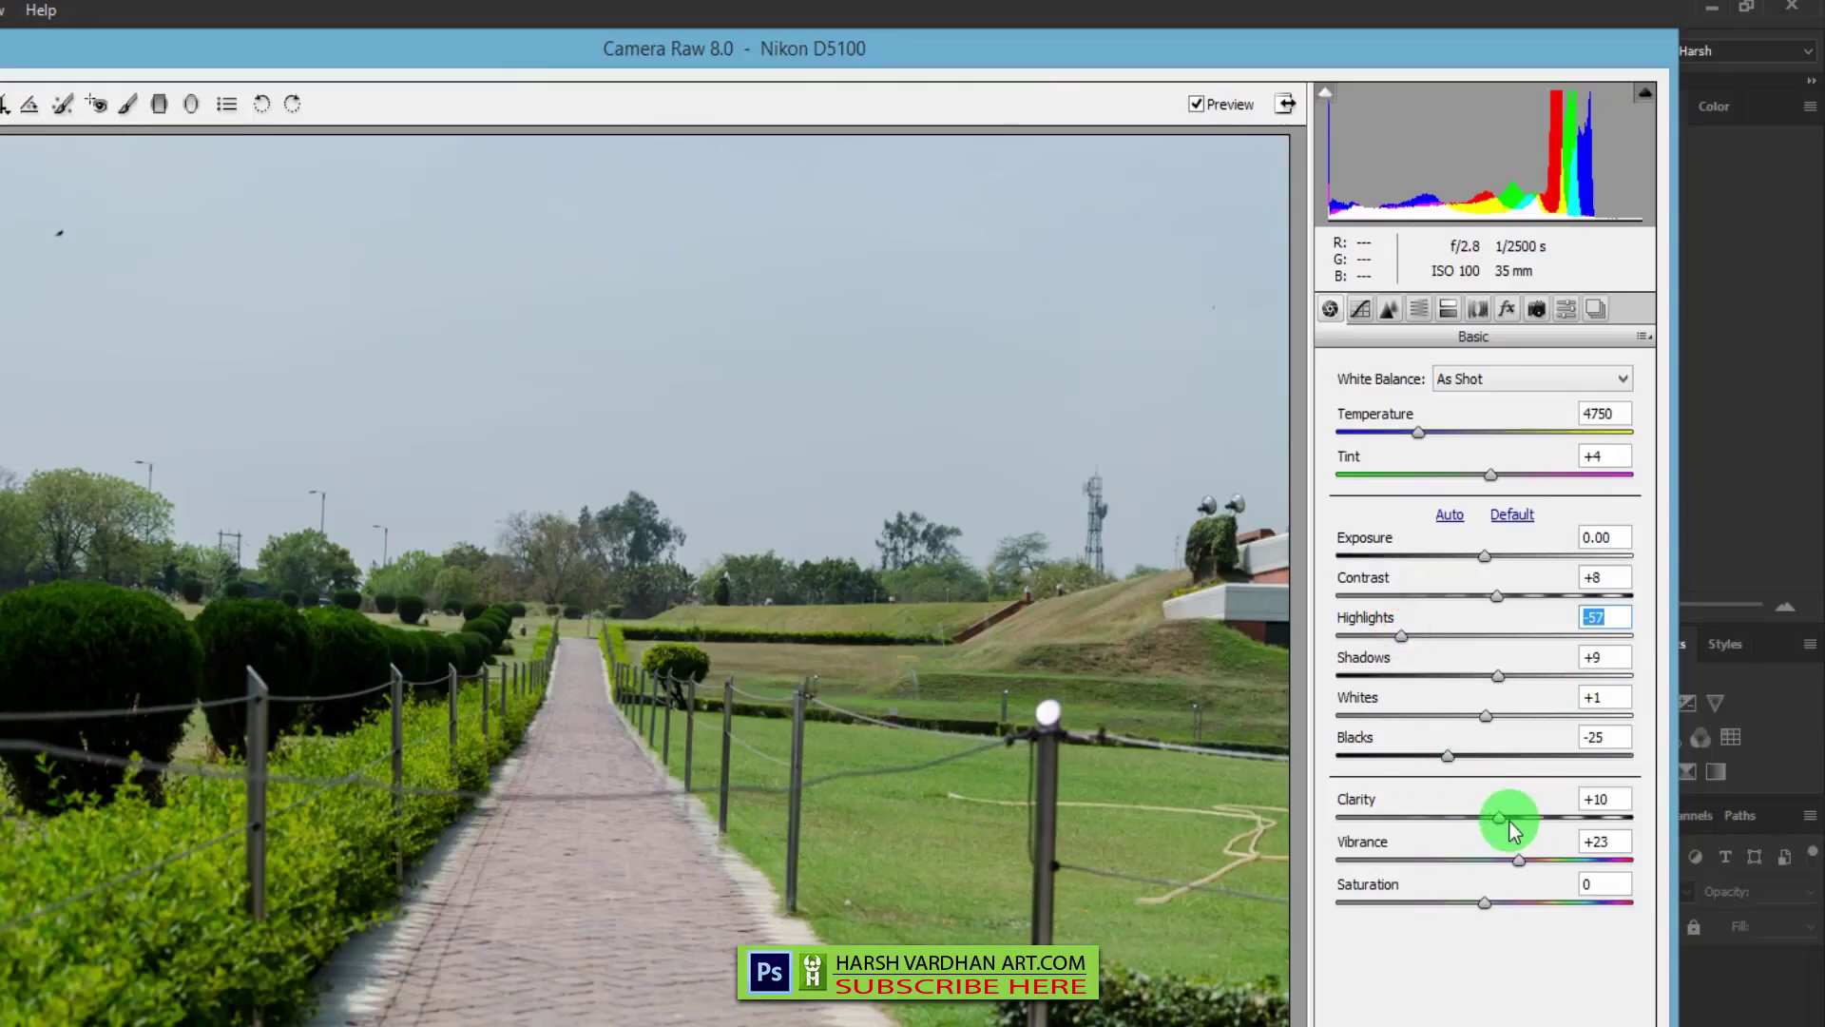
- Set the Vibrance to +20 and the sharpening Masking to 71
left_click(1506, 819)
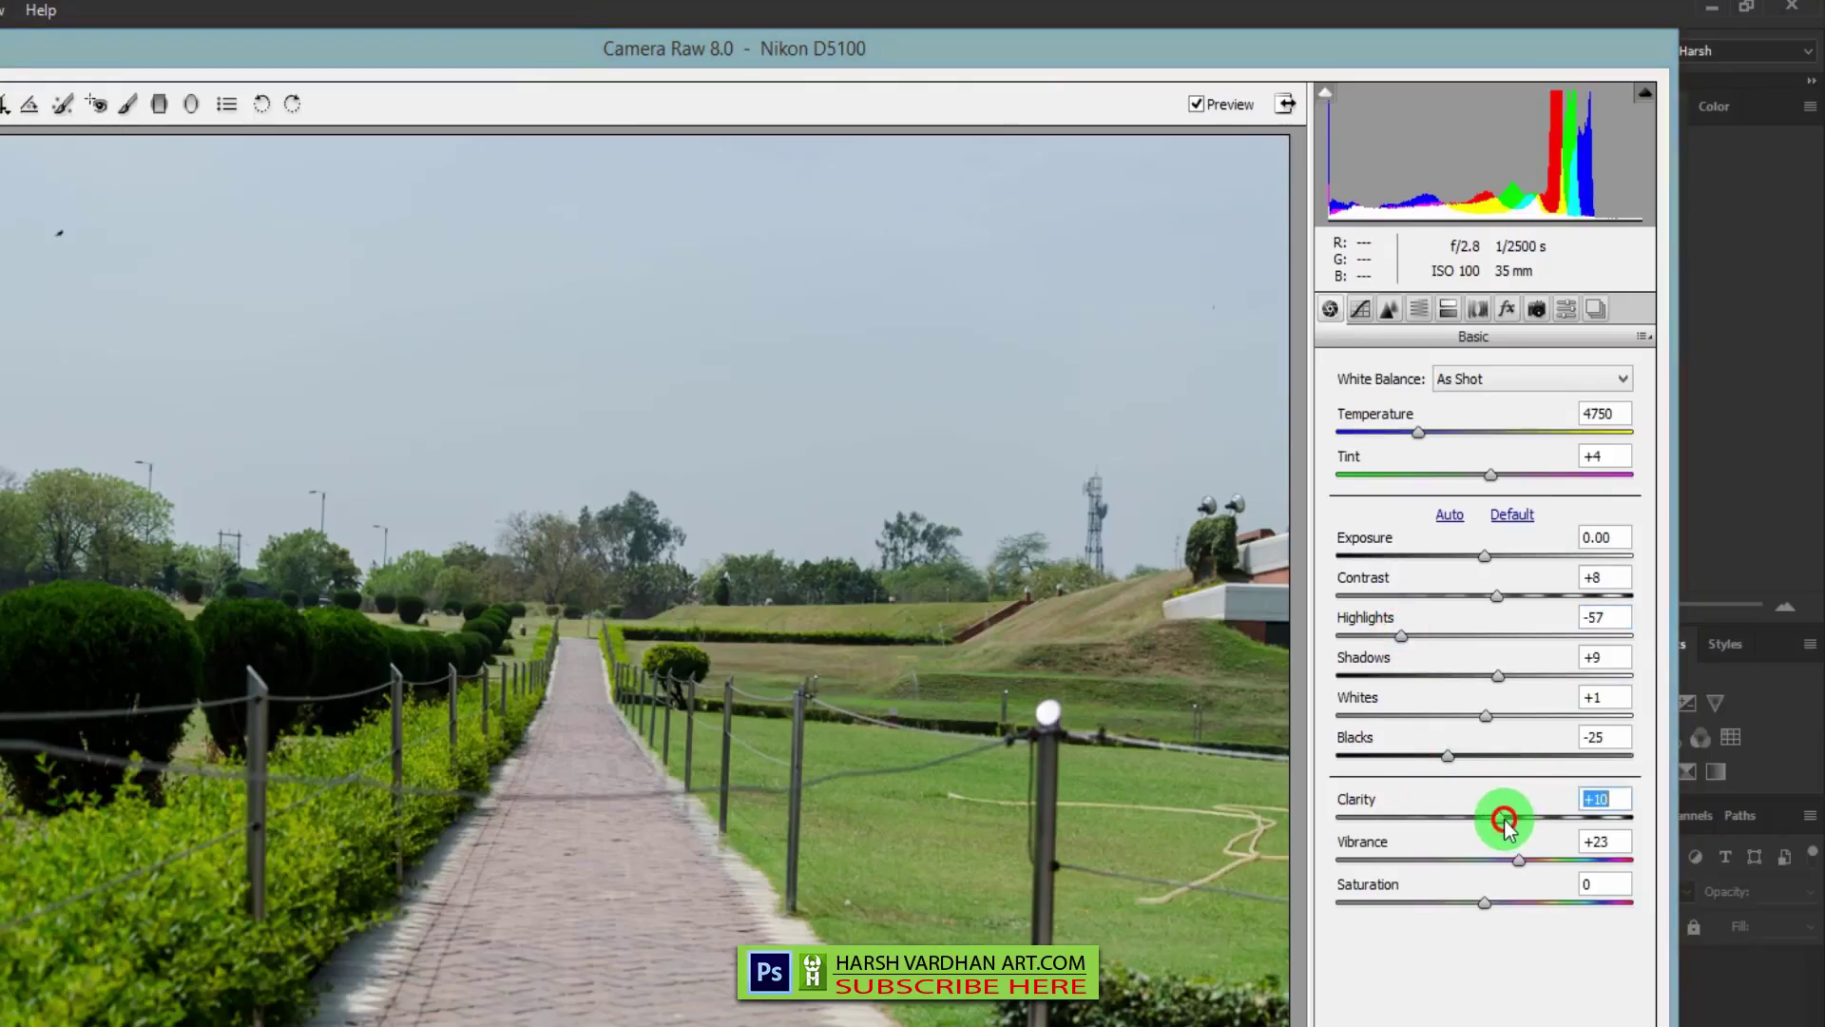
left_click(1515, 859)
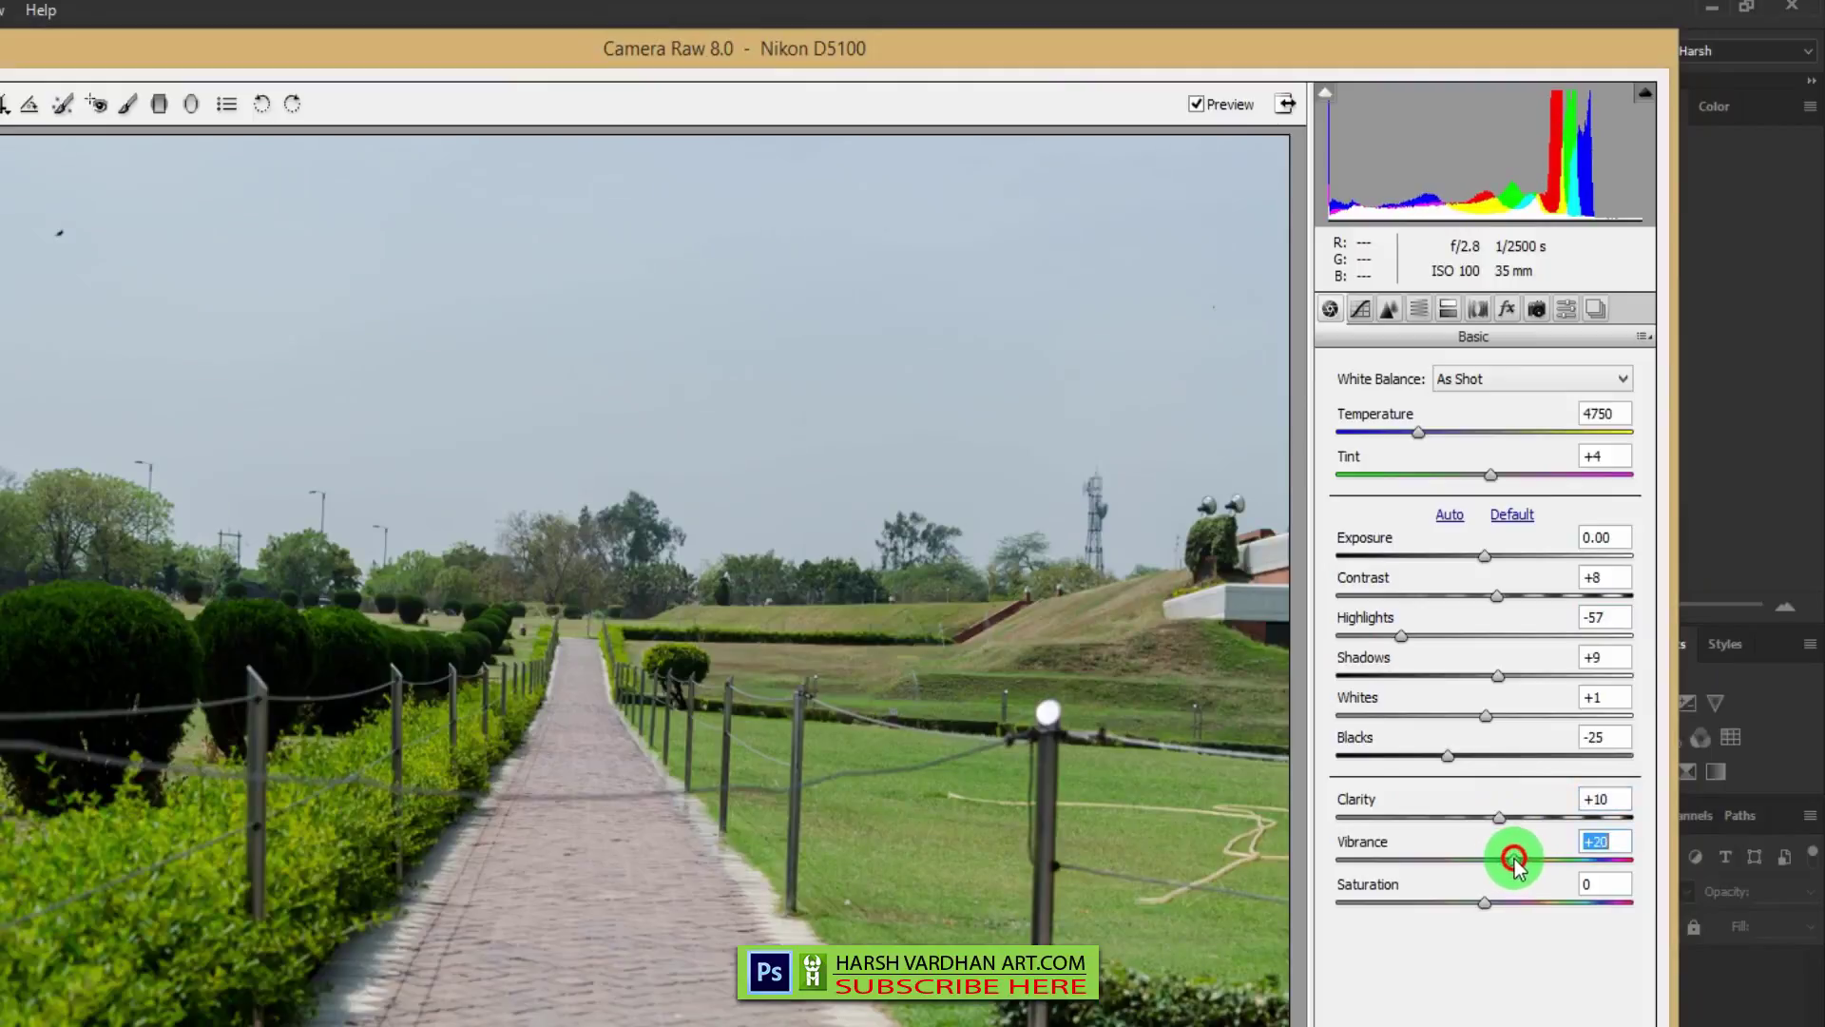
left_click(1389, 308)
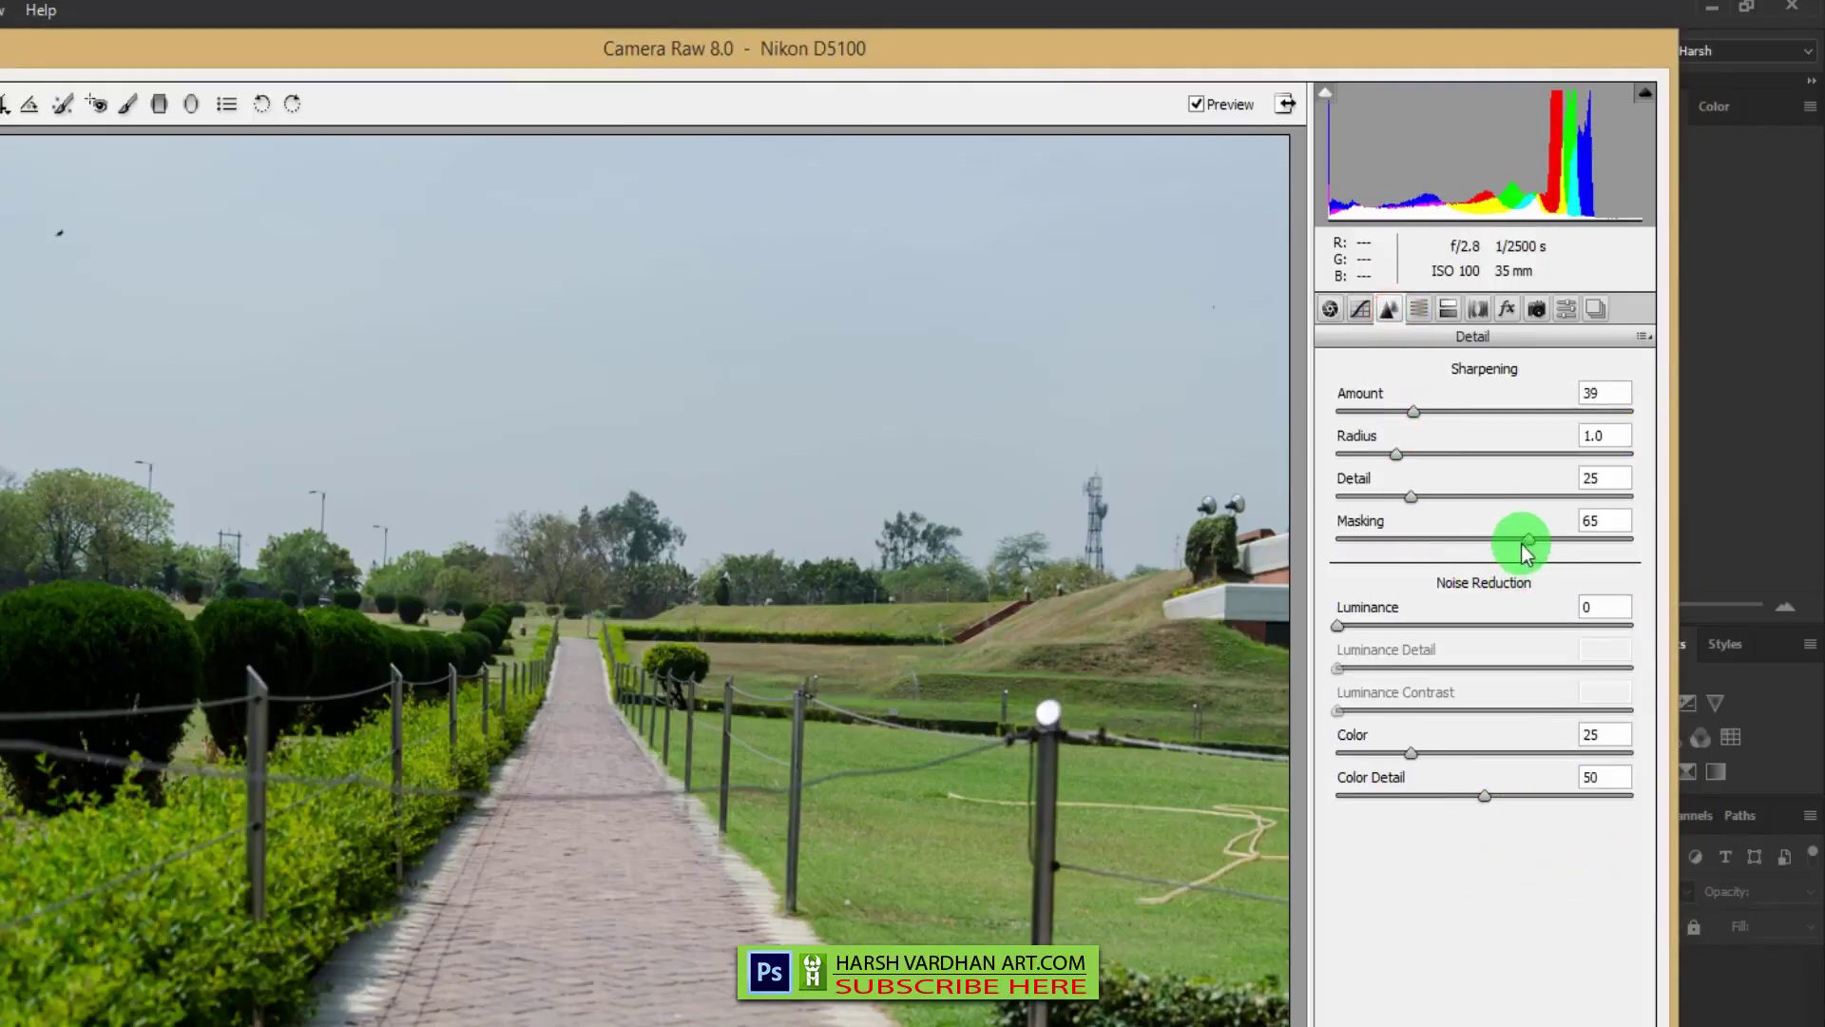
left_click_drag(1525, 539, 1545, 540)
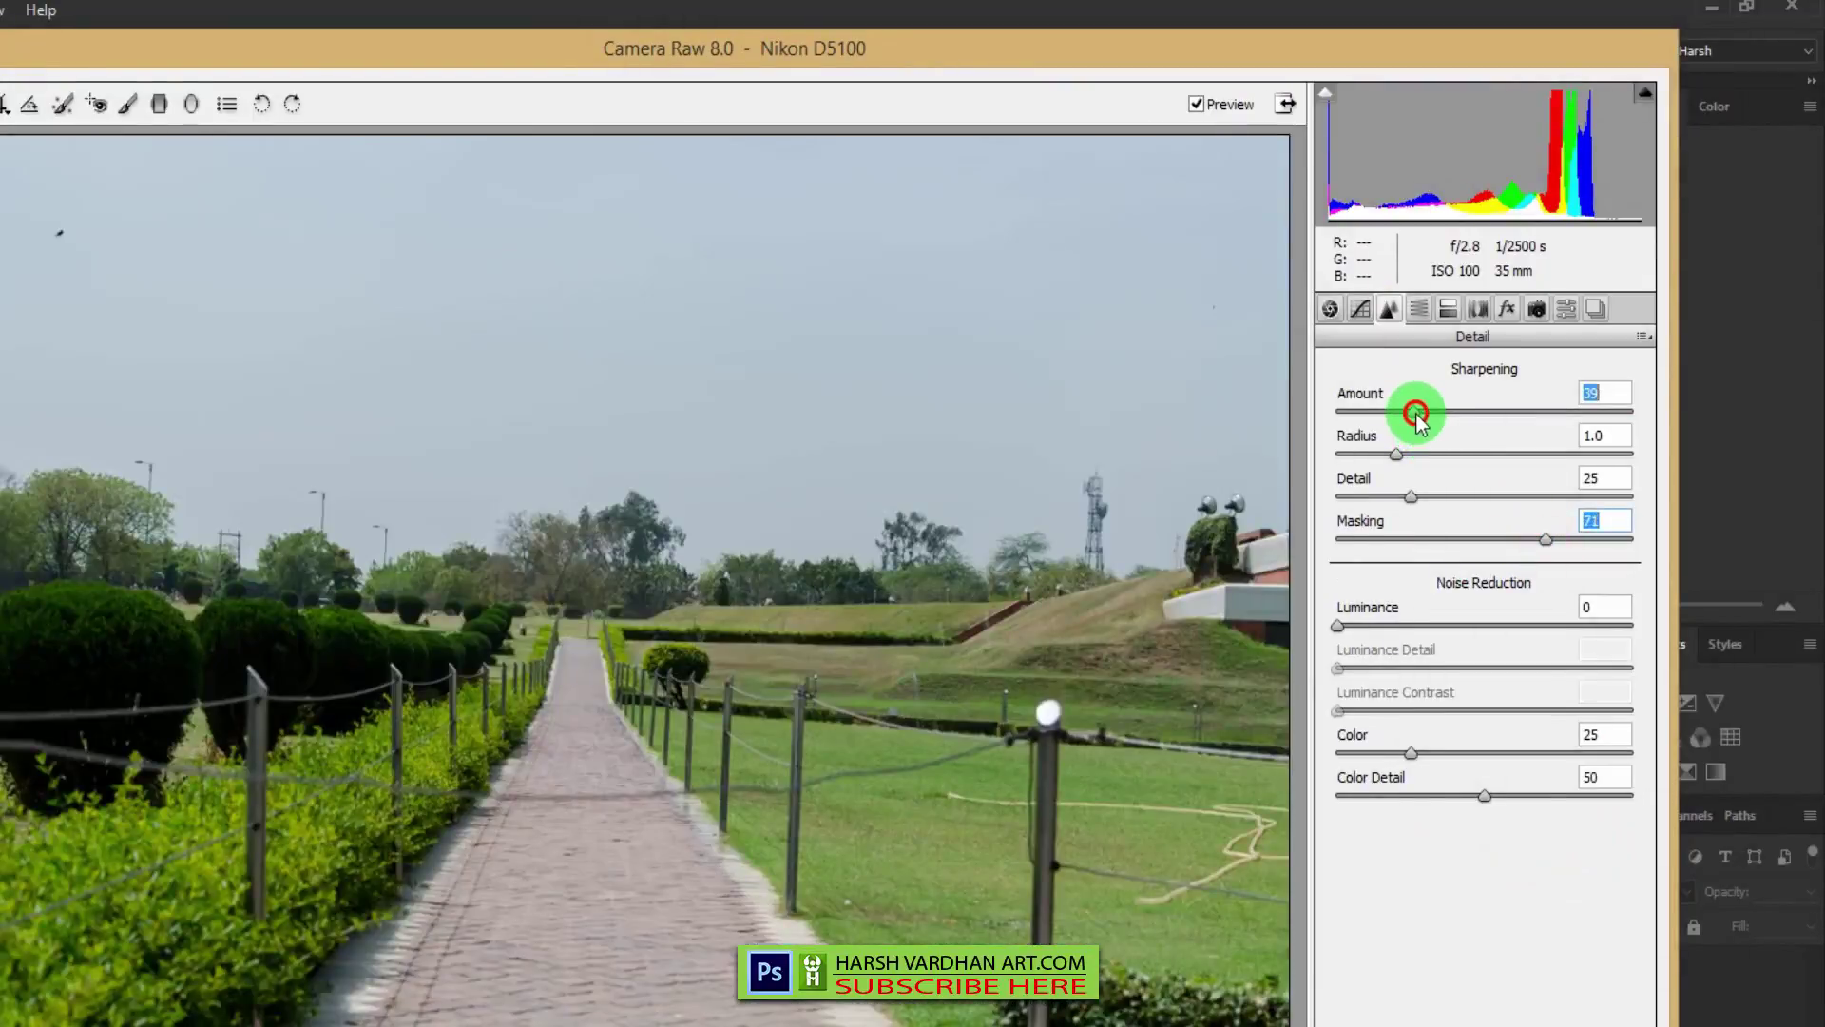
- Toggle the lens profile corrections off and on to compare their effect on the photo, and review the neighbouring settings
left_click(1477, 309)
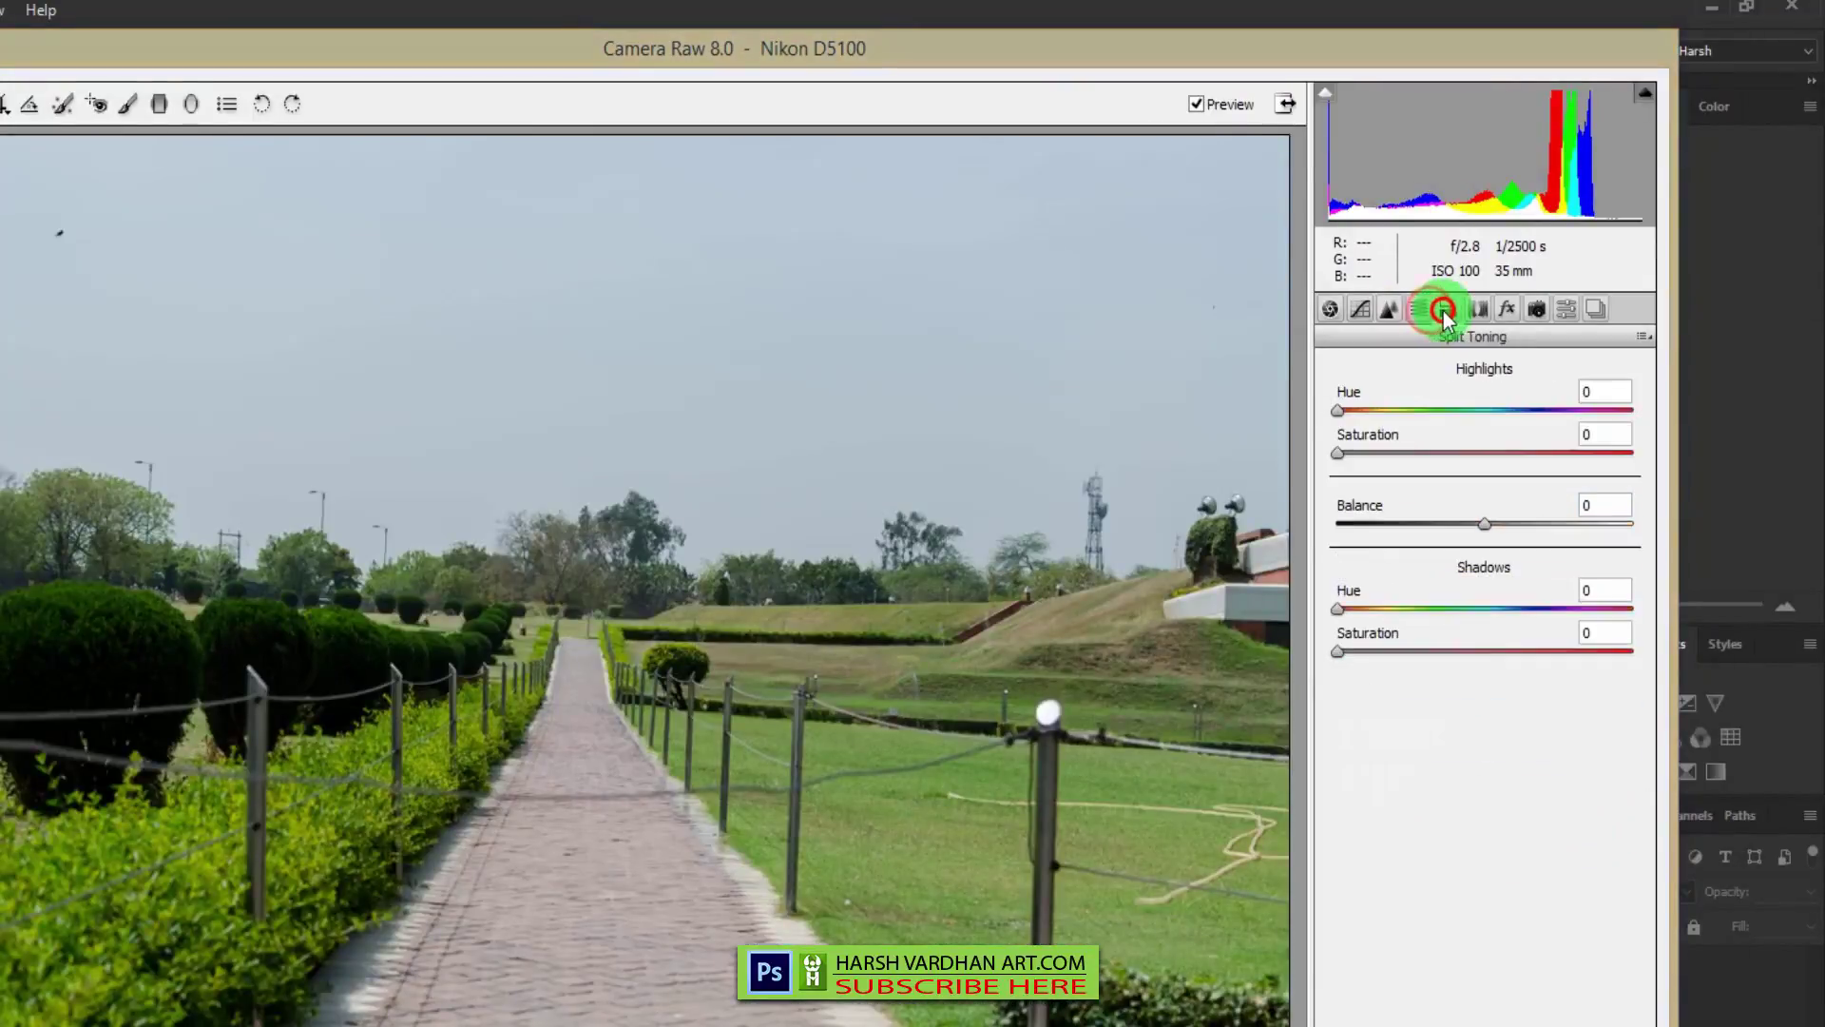
left_click(1477, 308)
left_click(1347, 366)
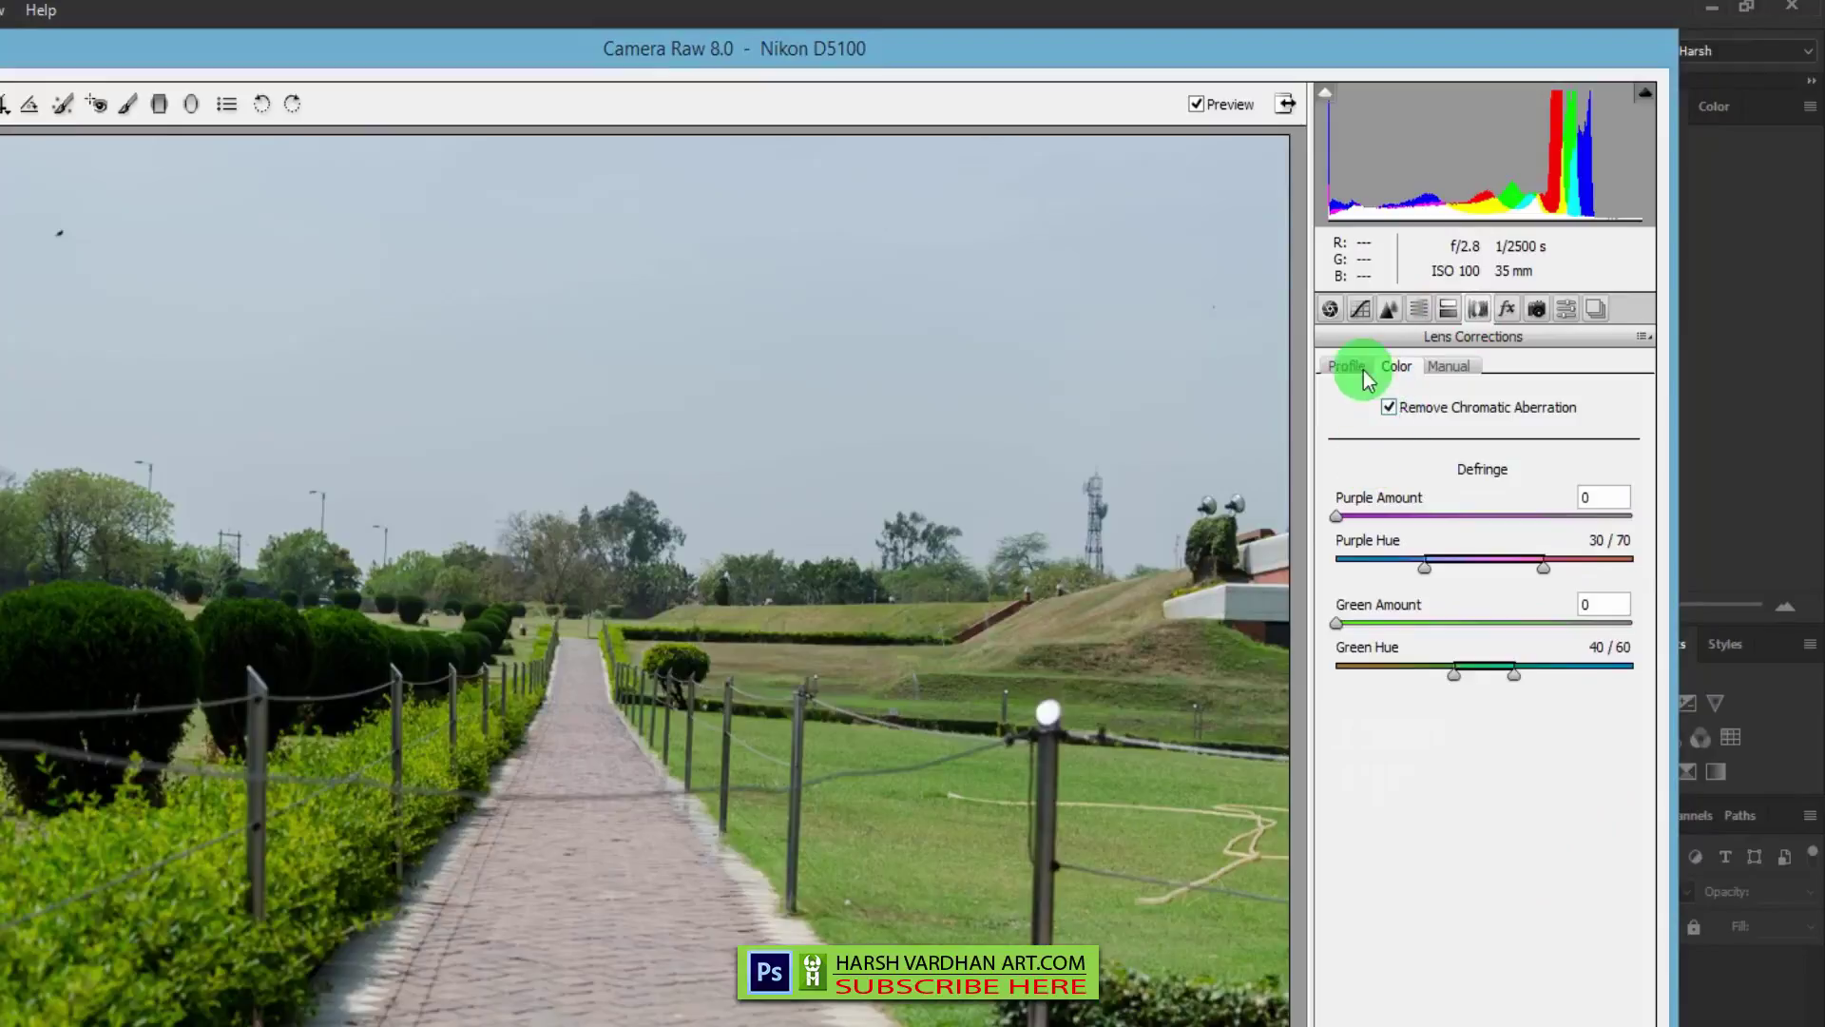
left_click(1388, 406)
left_click(1389, 406)
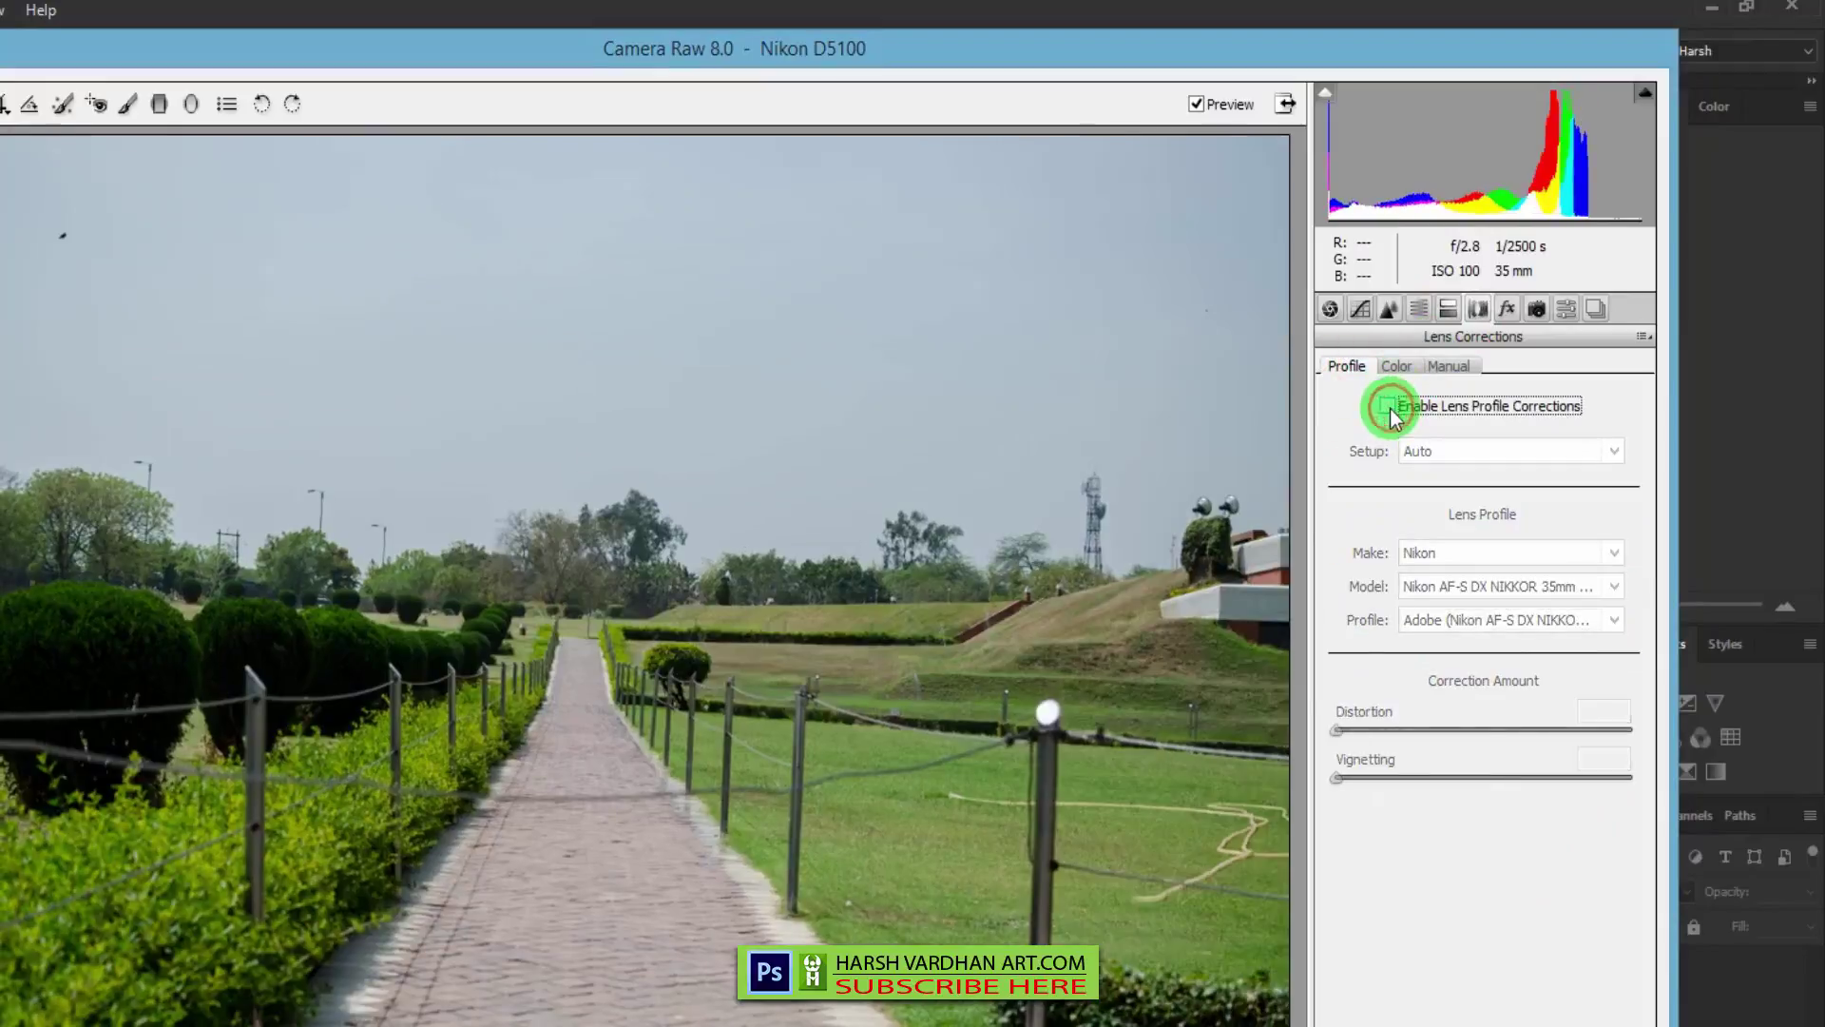
left_click(1388, 407)
left_click(1455, 371)
left_click(1448, 308)
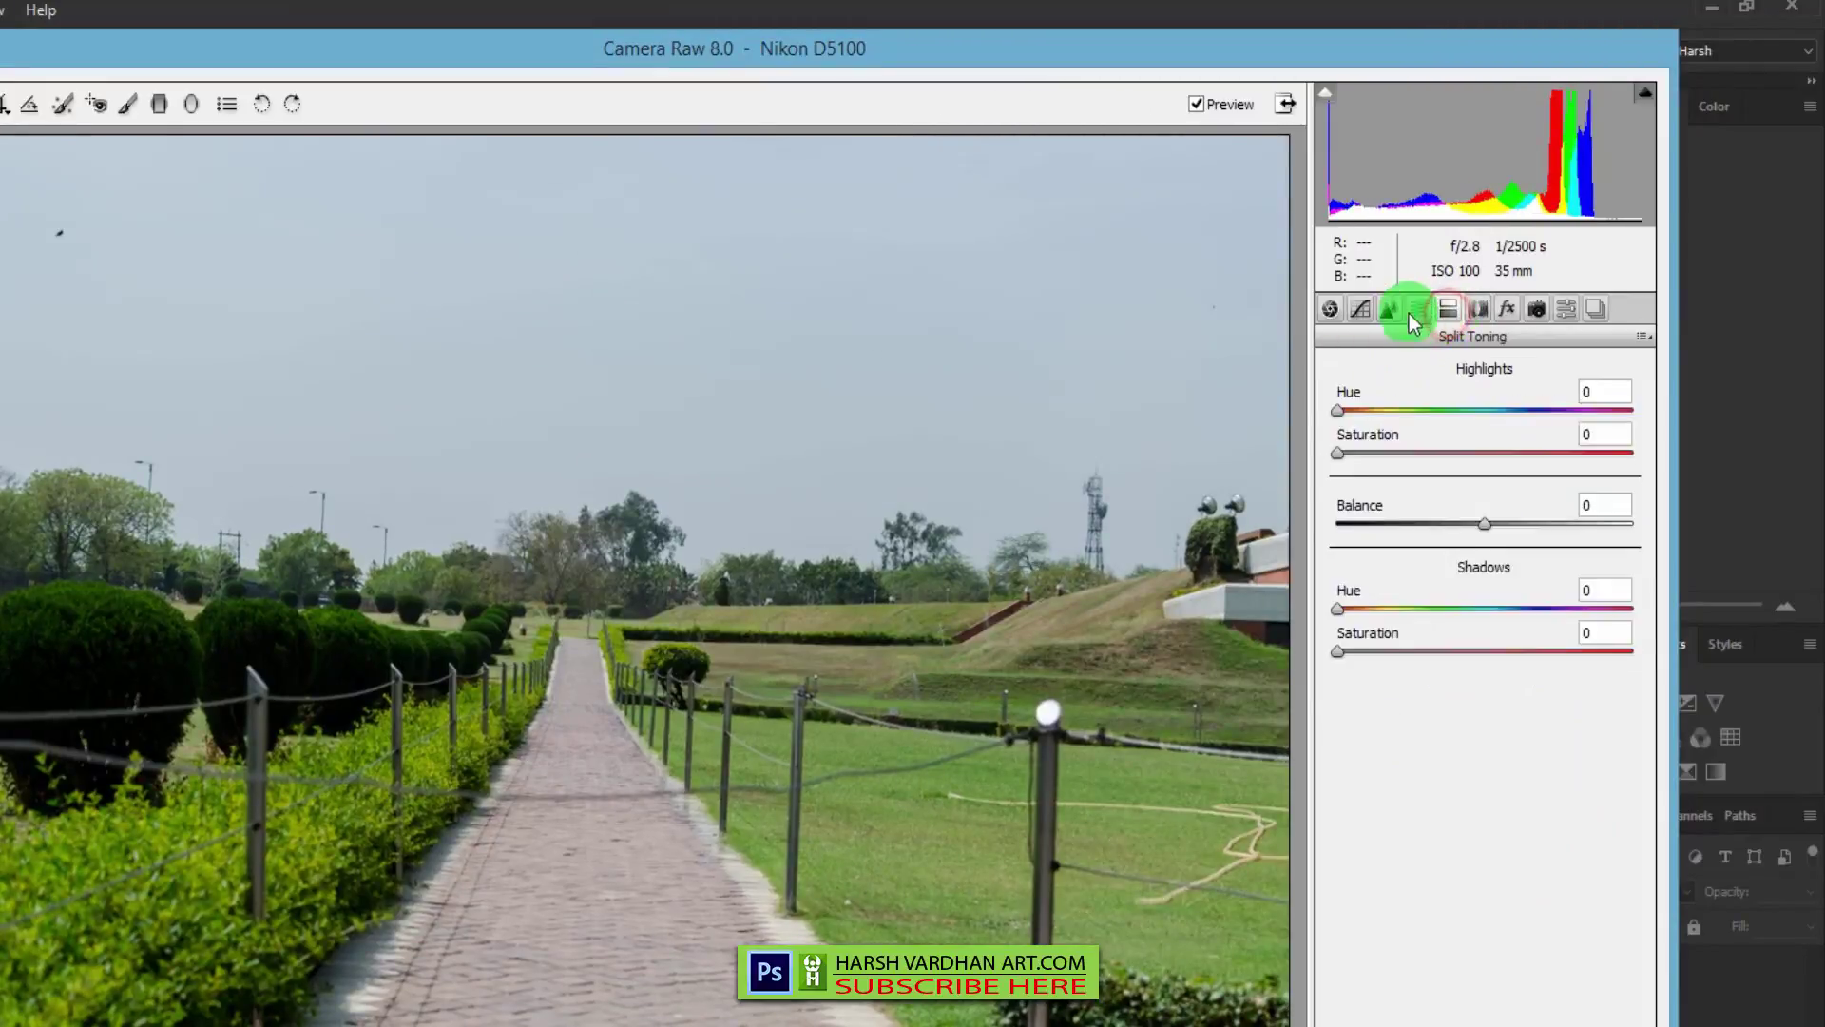
- Shift the Greens hue to -5 and the Yellows hue to +43 in the HSL settings
left_click(1419, 308)
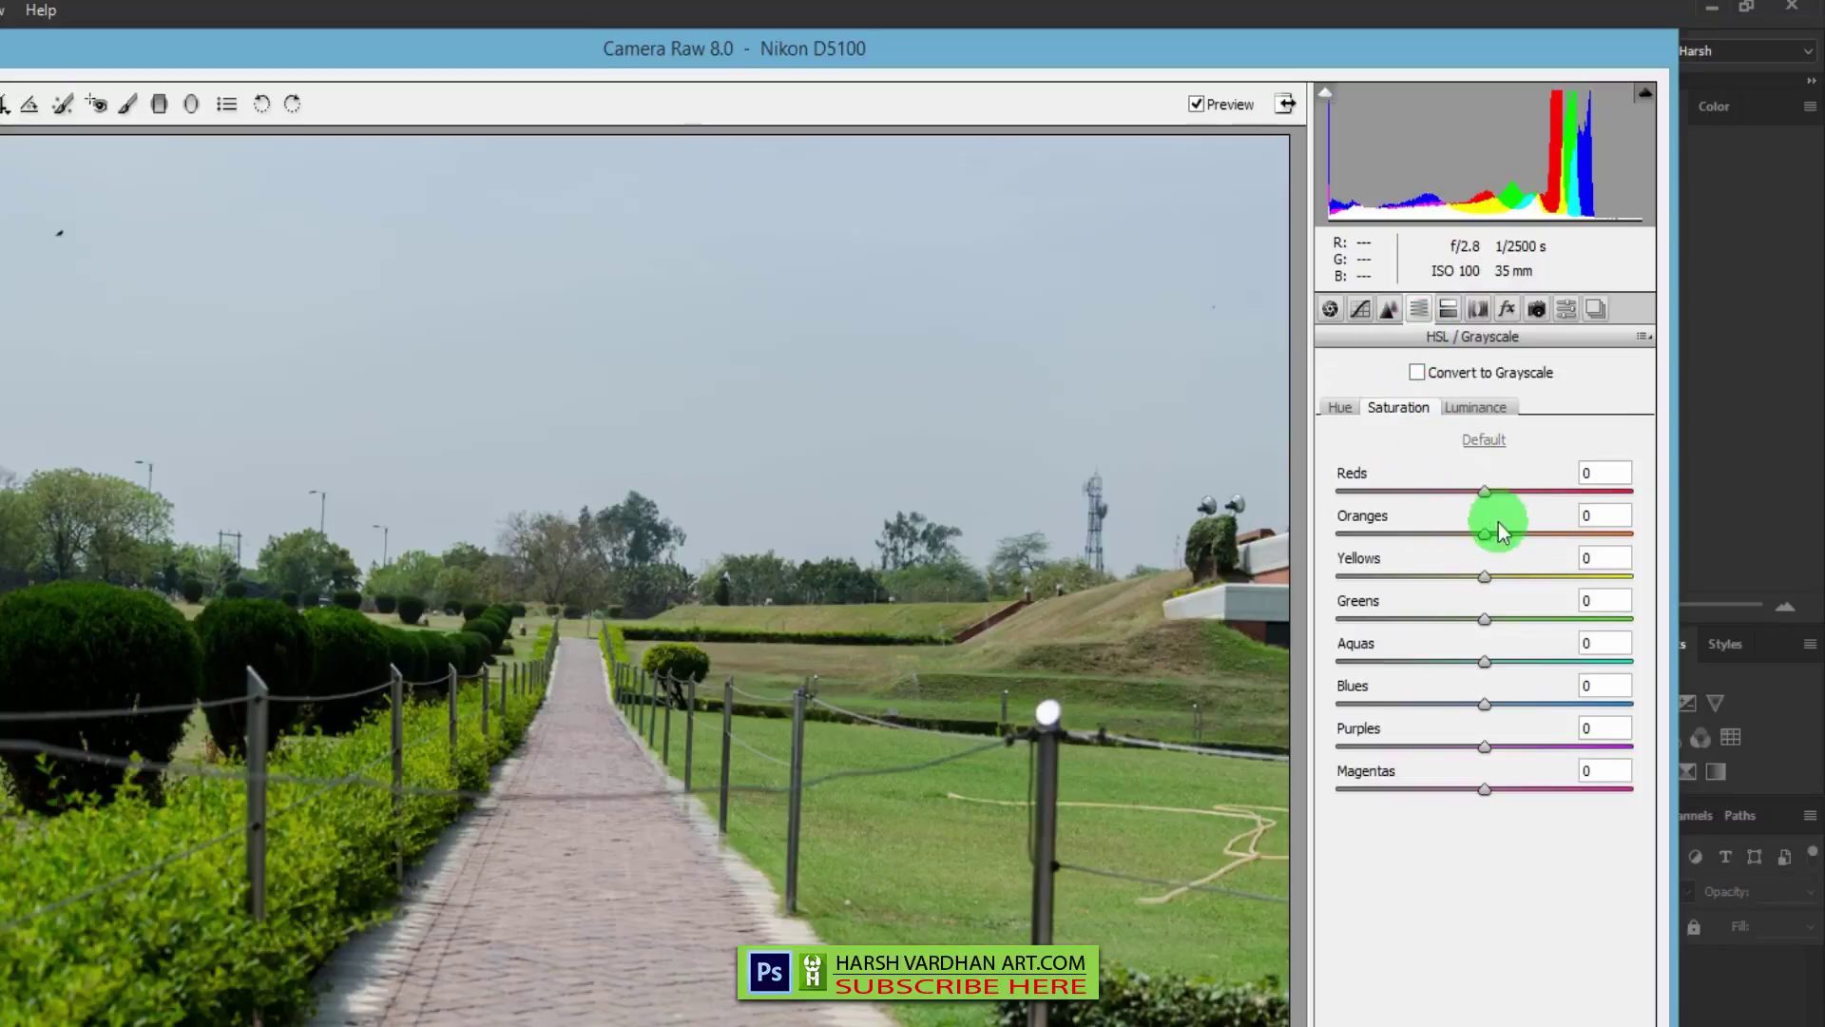
left_click(1341, 406)
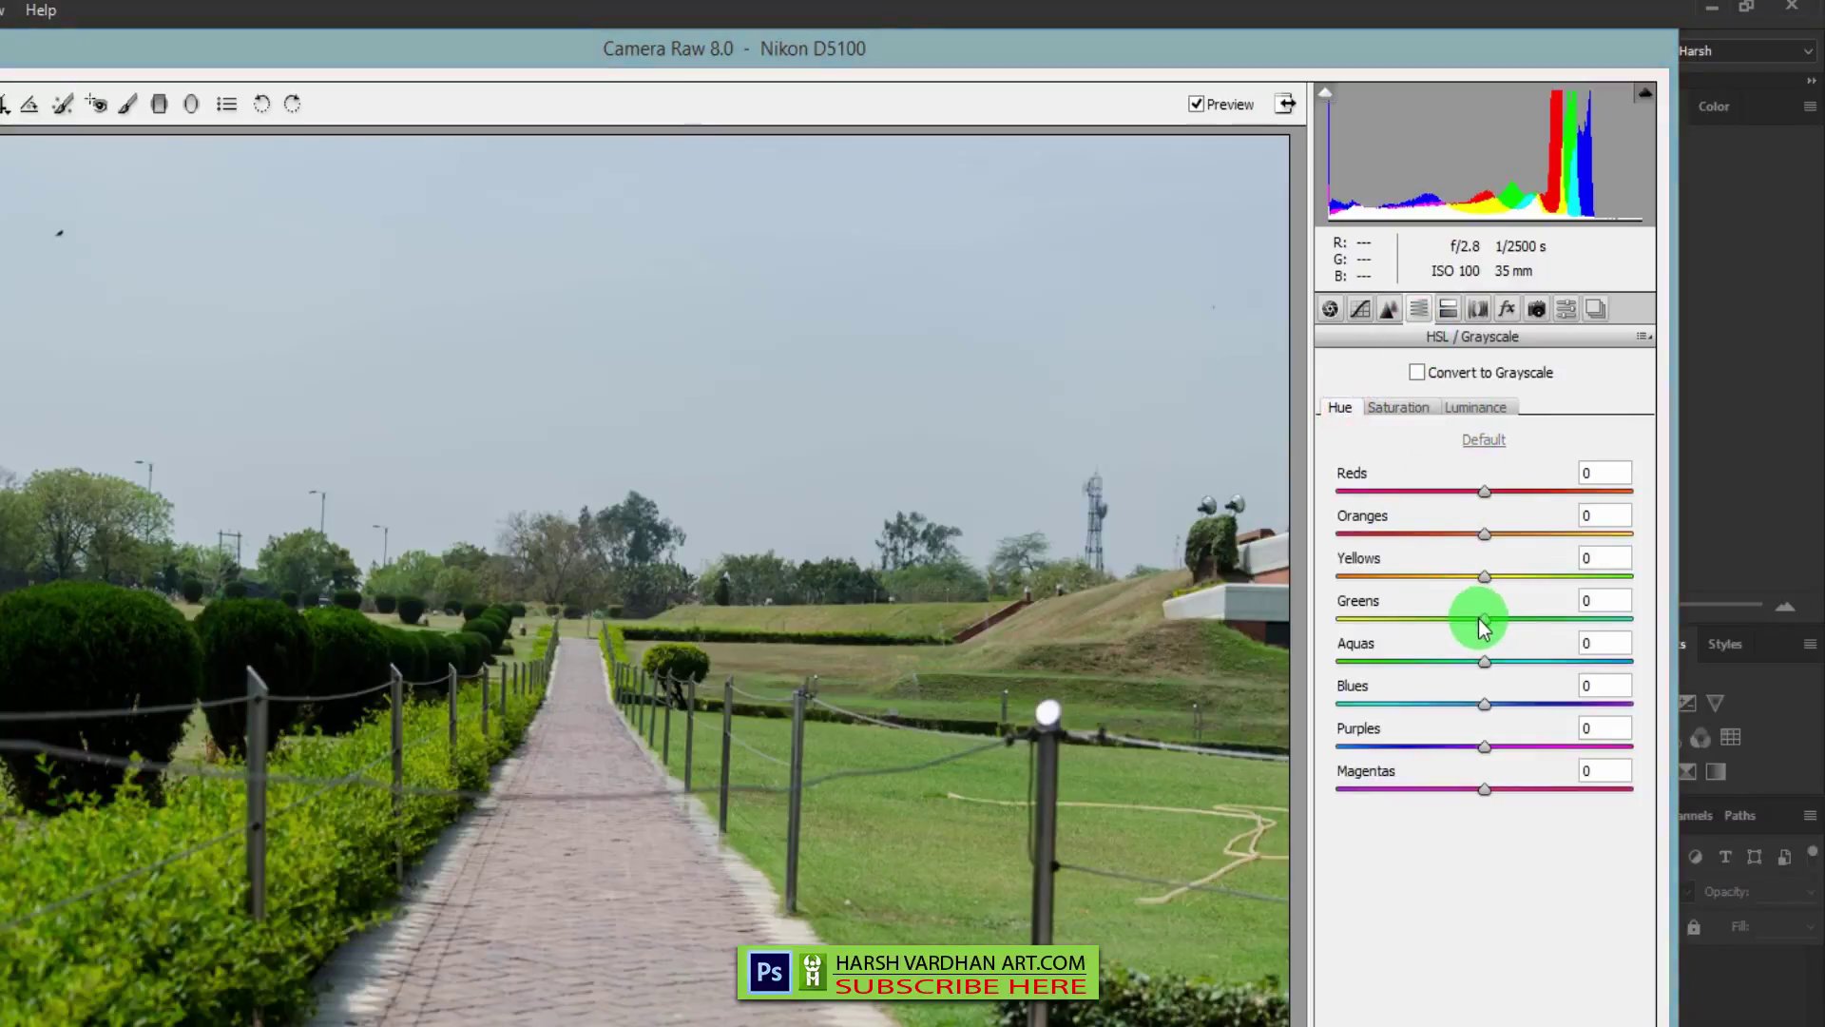
mouse_move(1481, 619)
left_mouse_down()
mouse_move(1406, 621)
mouse_move(1489, 629)
left_mouse_up()
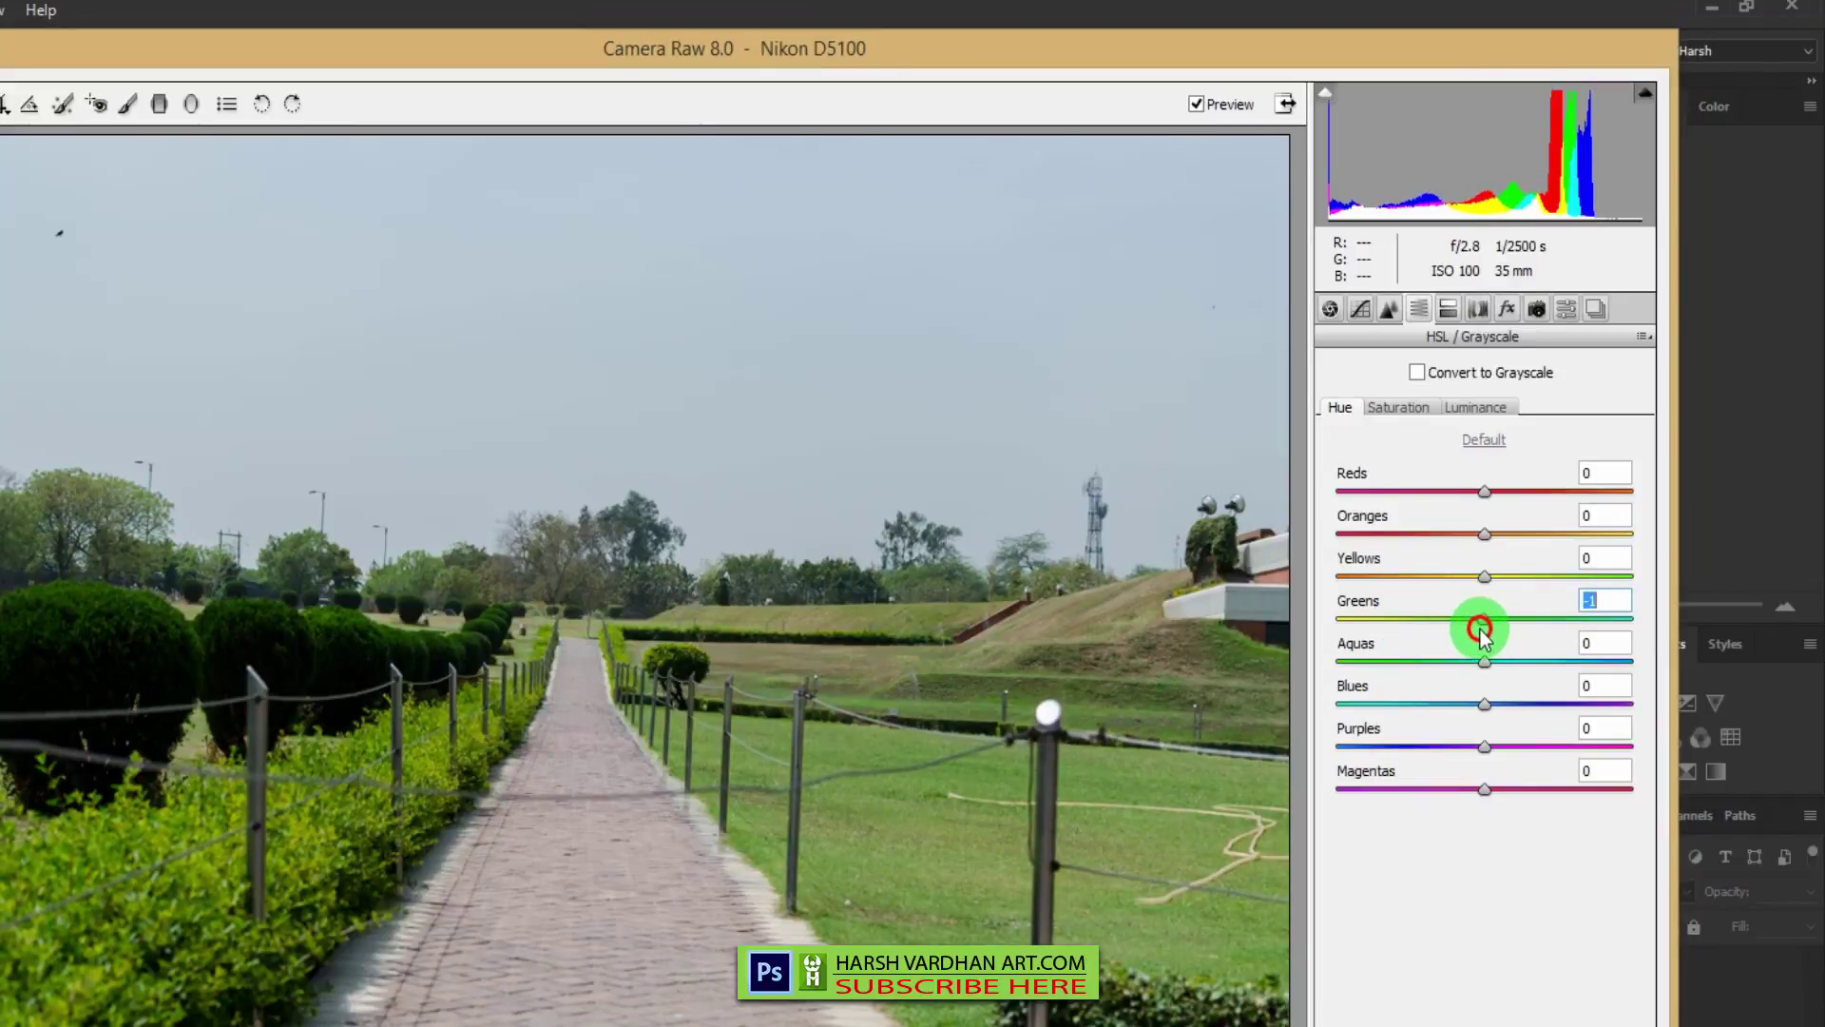
left_click_drag(1485, 577, 1549, 582)
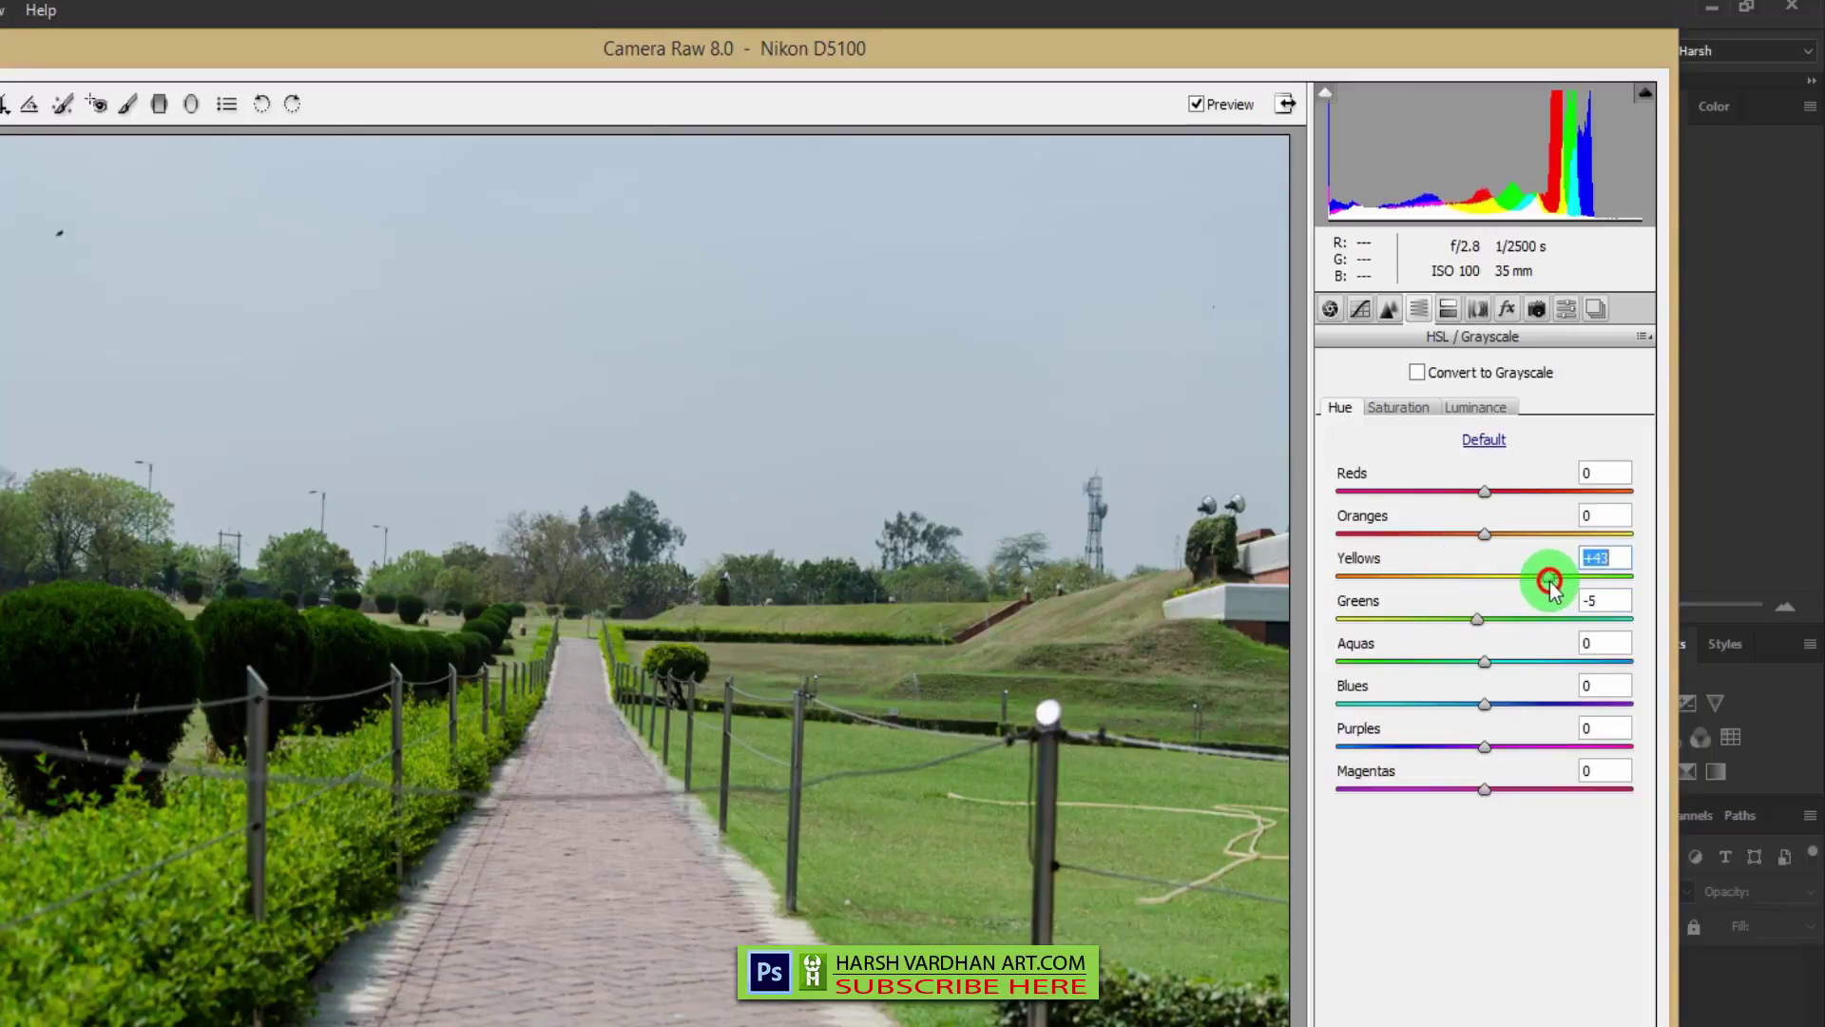
- Set the Greens luminance to +18 and the Yellows luminance to -3, and open the raw photo in Photoshop
left_click(1464, 405)
left_click_drag(1485, 618, 1486, 573)
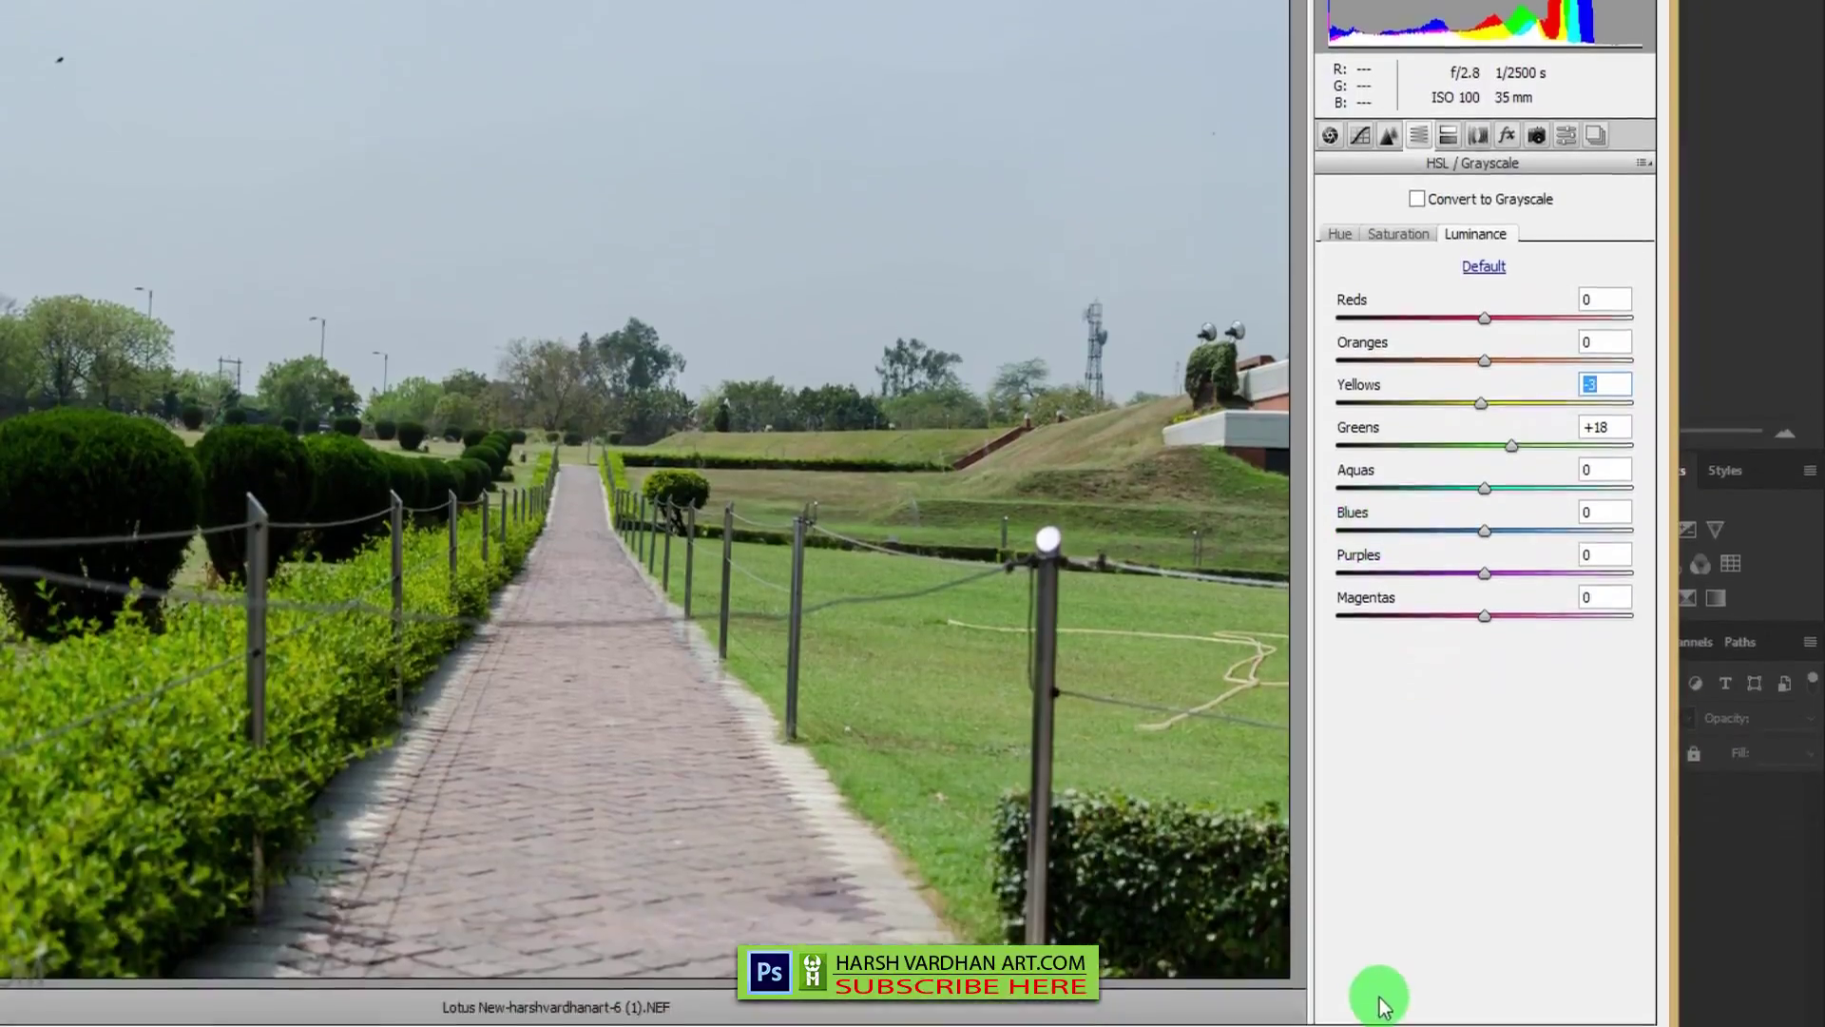
left_click(1383, 1005)
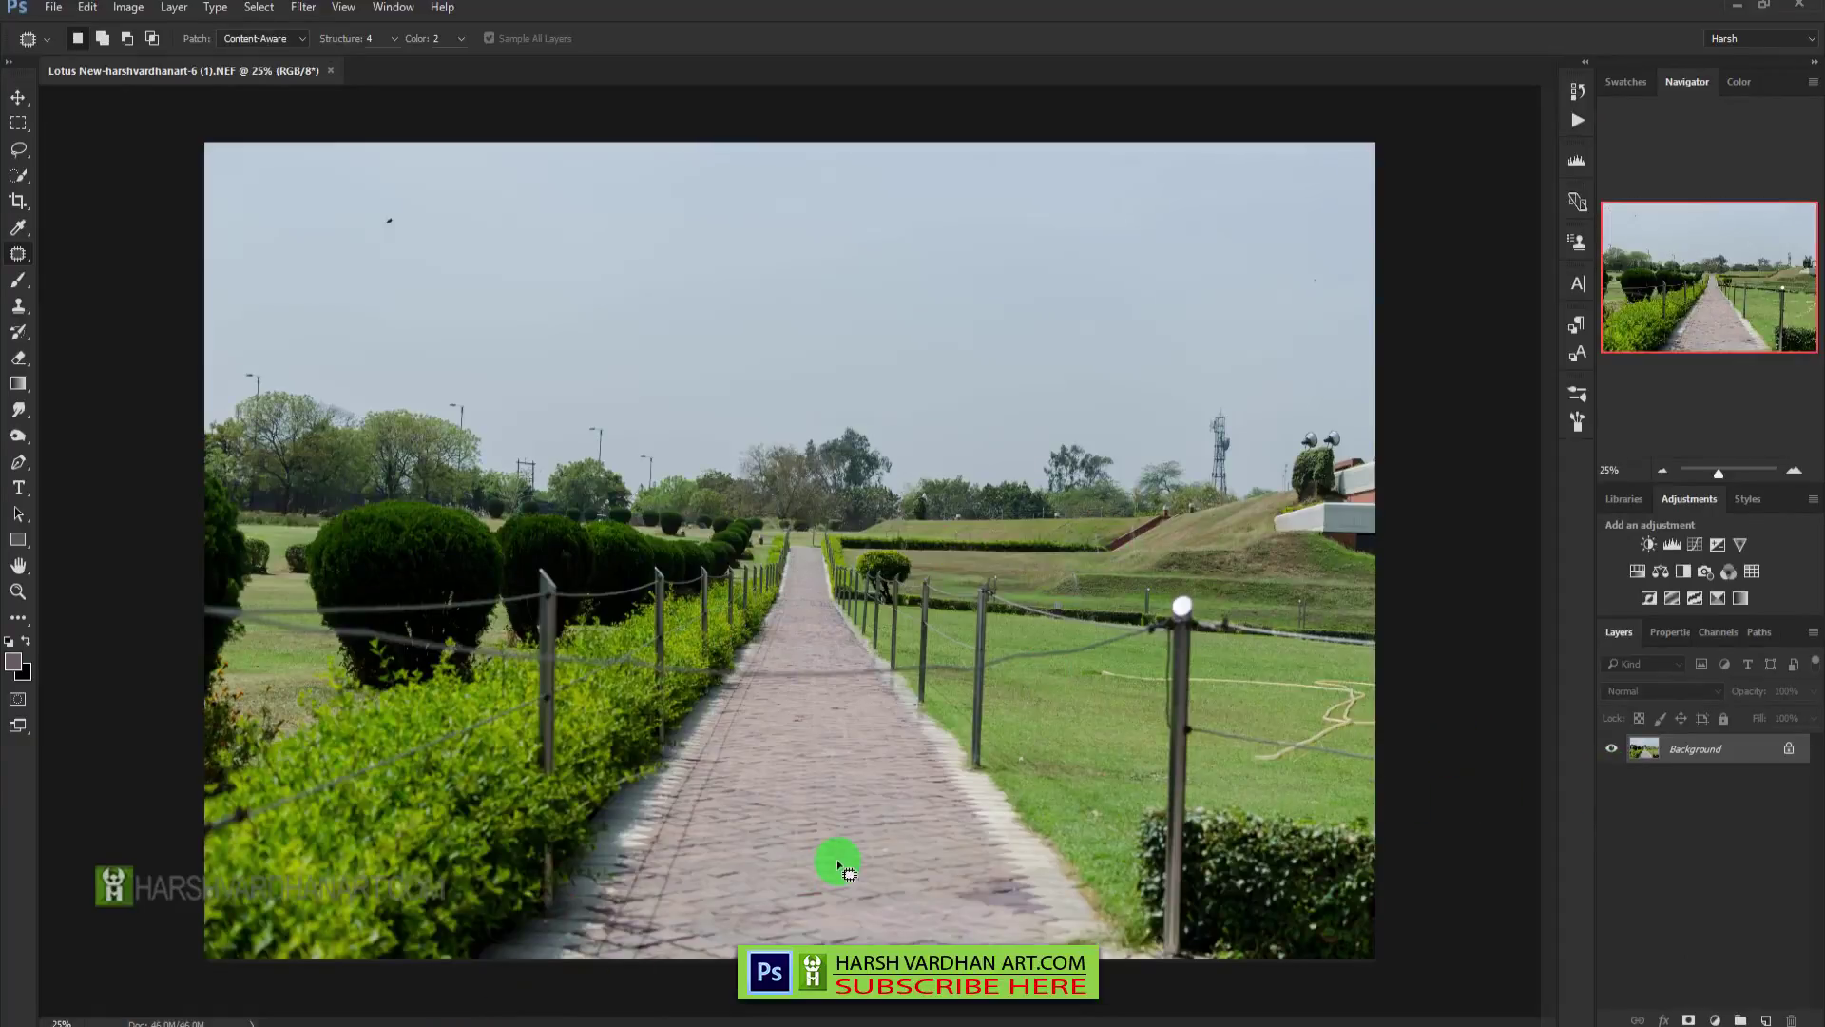
- Switch to Bridge and place the photo "Banaras-91July 19, 2014 sun sunrays.jpg" from Best Sellers into the open pathway document in Photoshop
left_click(586, 637)
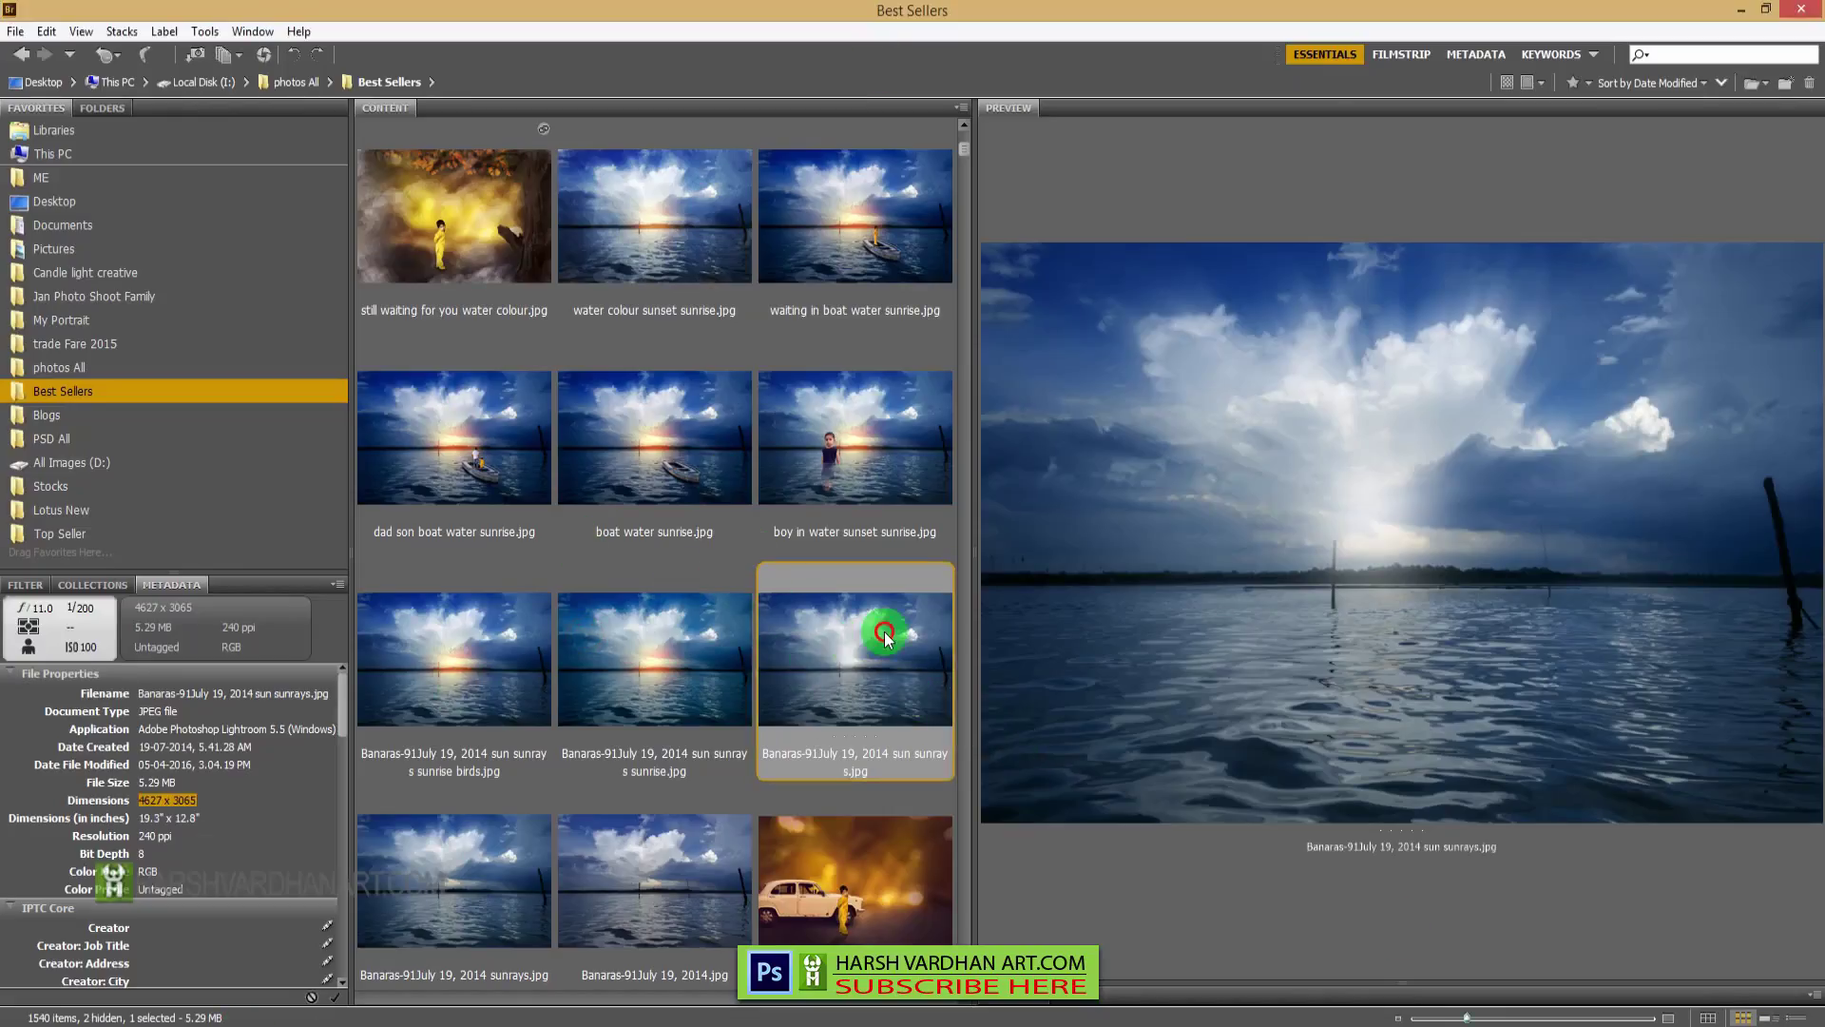
left_click_drag(884, 631, 309, 1017)
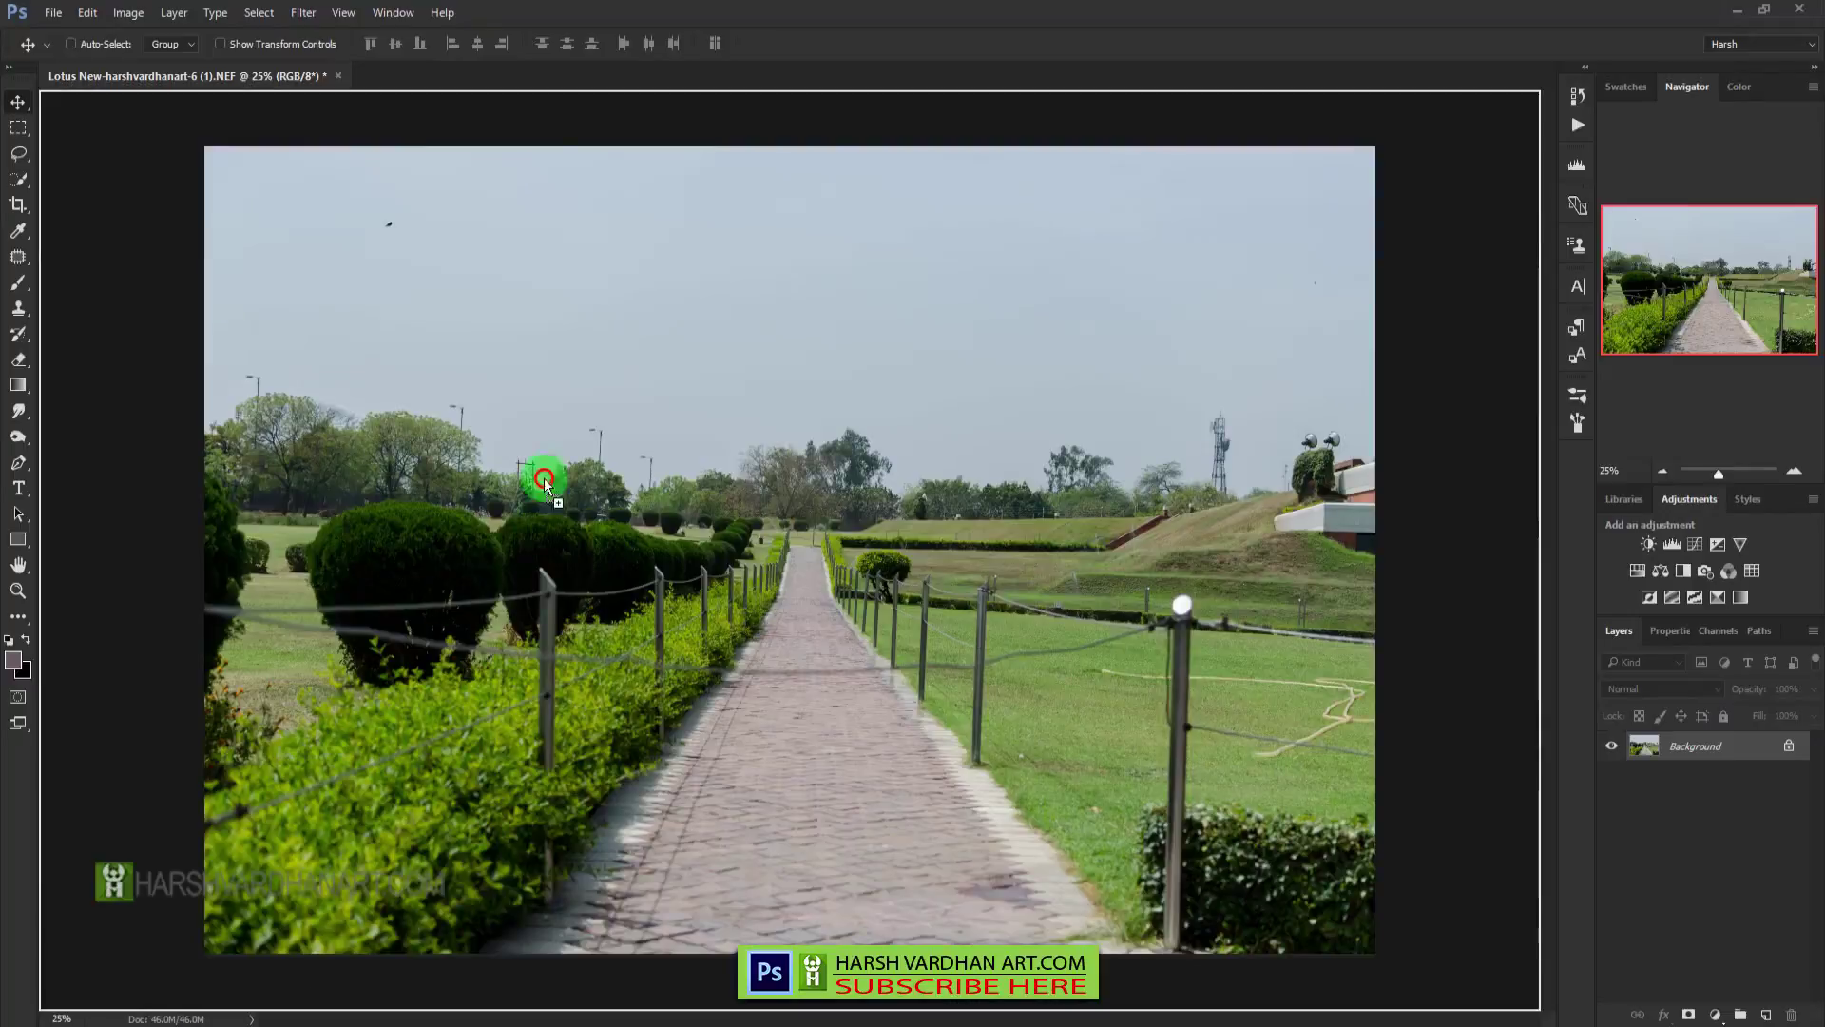
left_click_drag(606, 438, 610, 444)
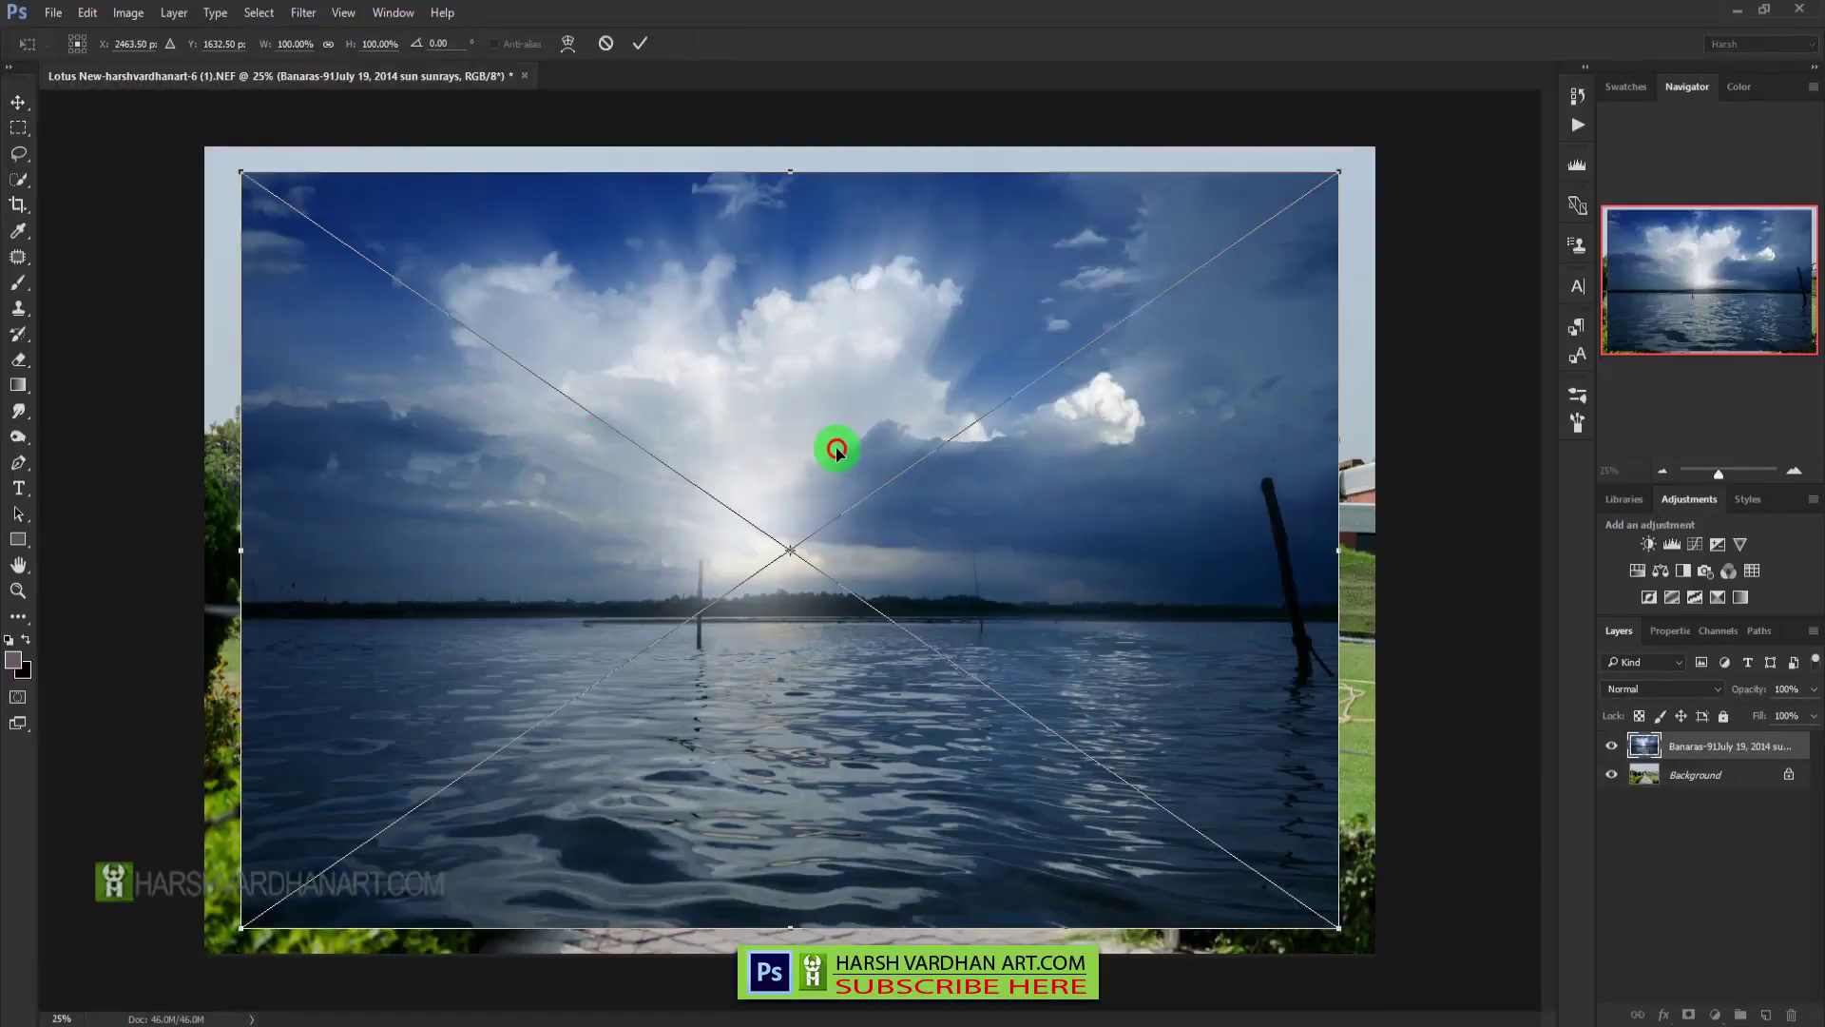
- Align the placed sky photo with the canvas's top edge and stretch its width to about 119% to cover both sides
left_click_drag(836, 450, 866, 425)
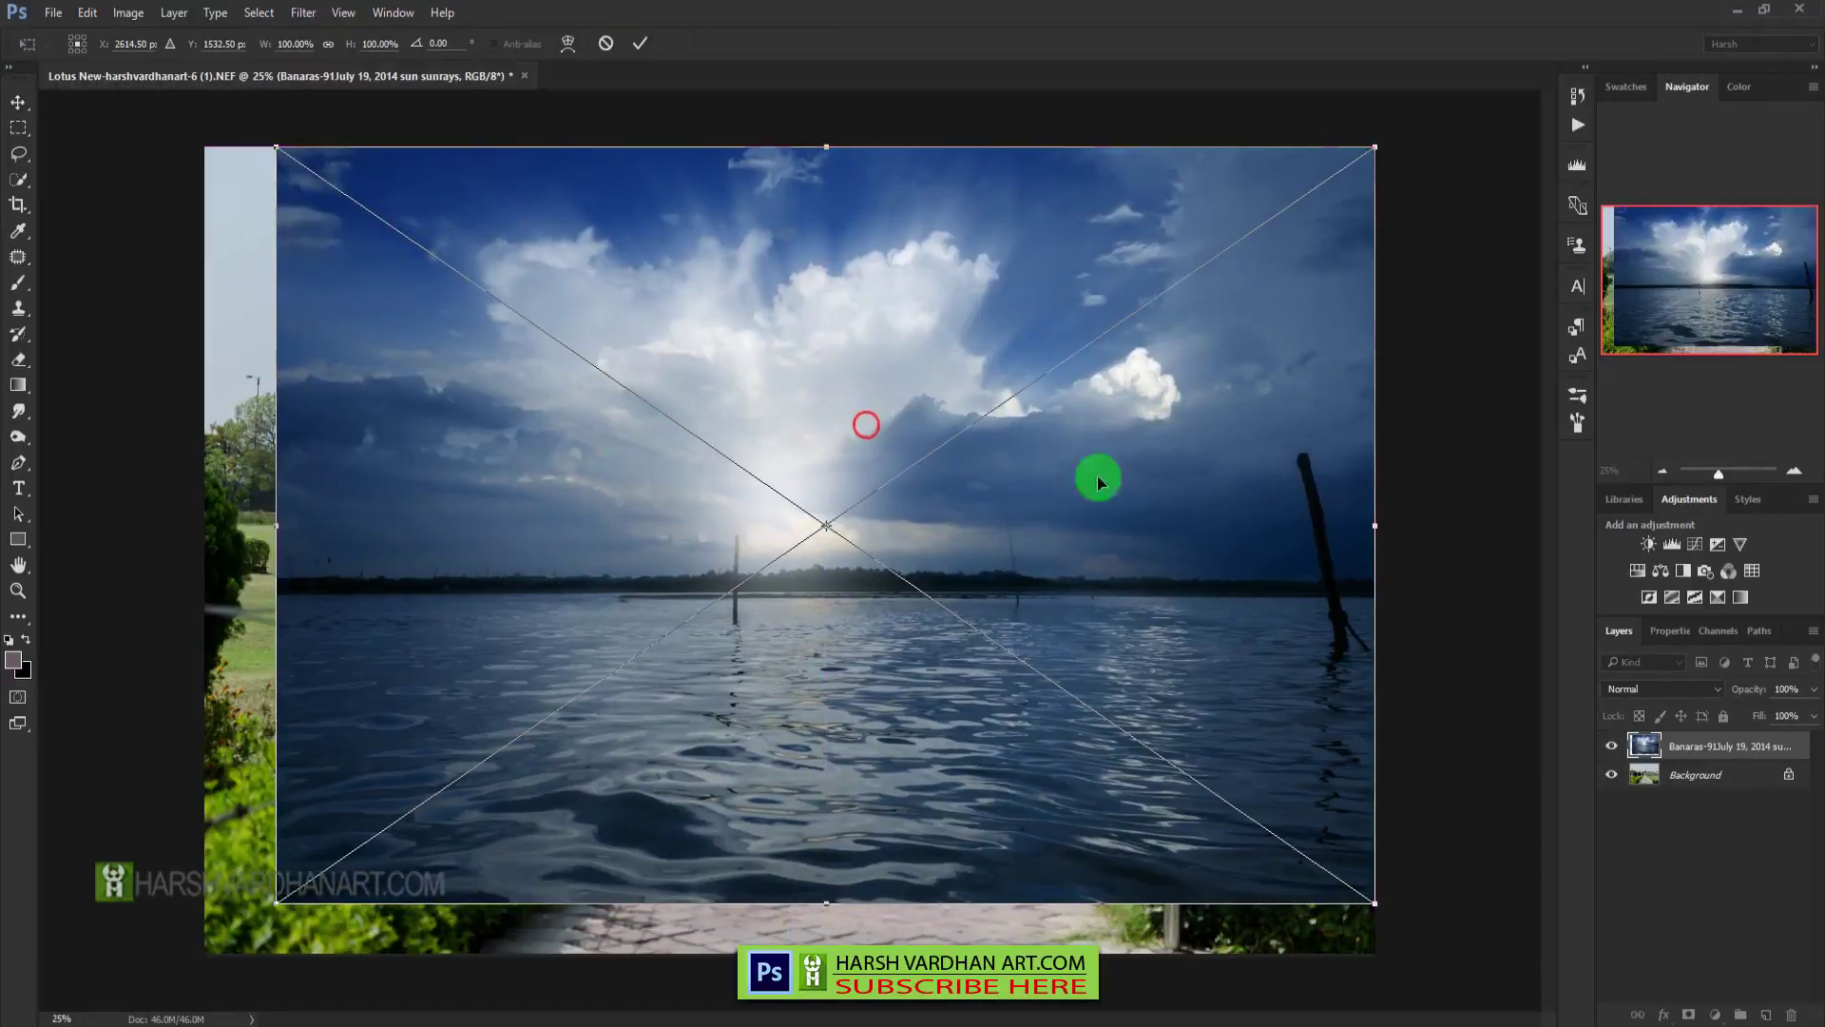
left_click_drag(1384, 526, 1493, 529)
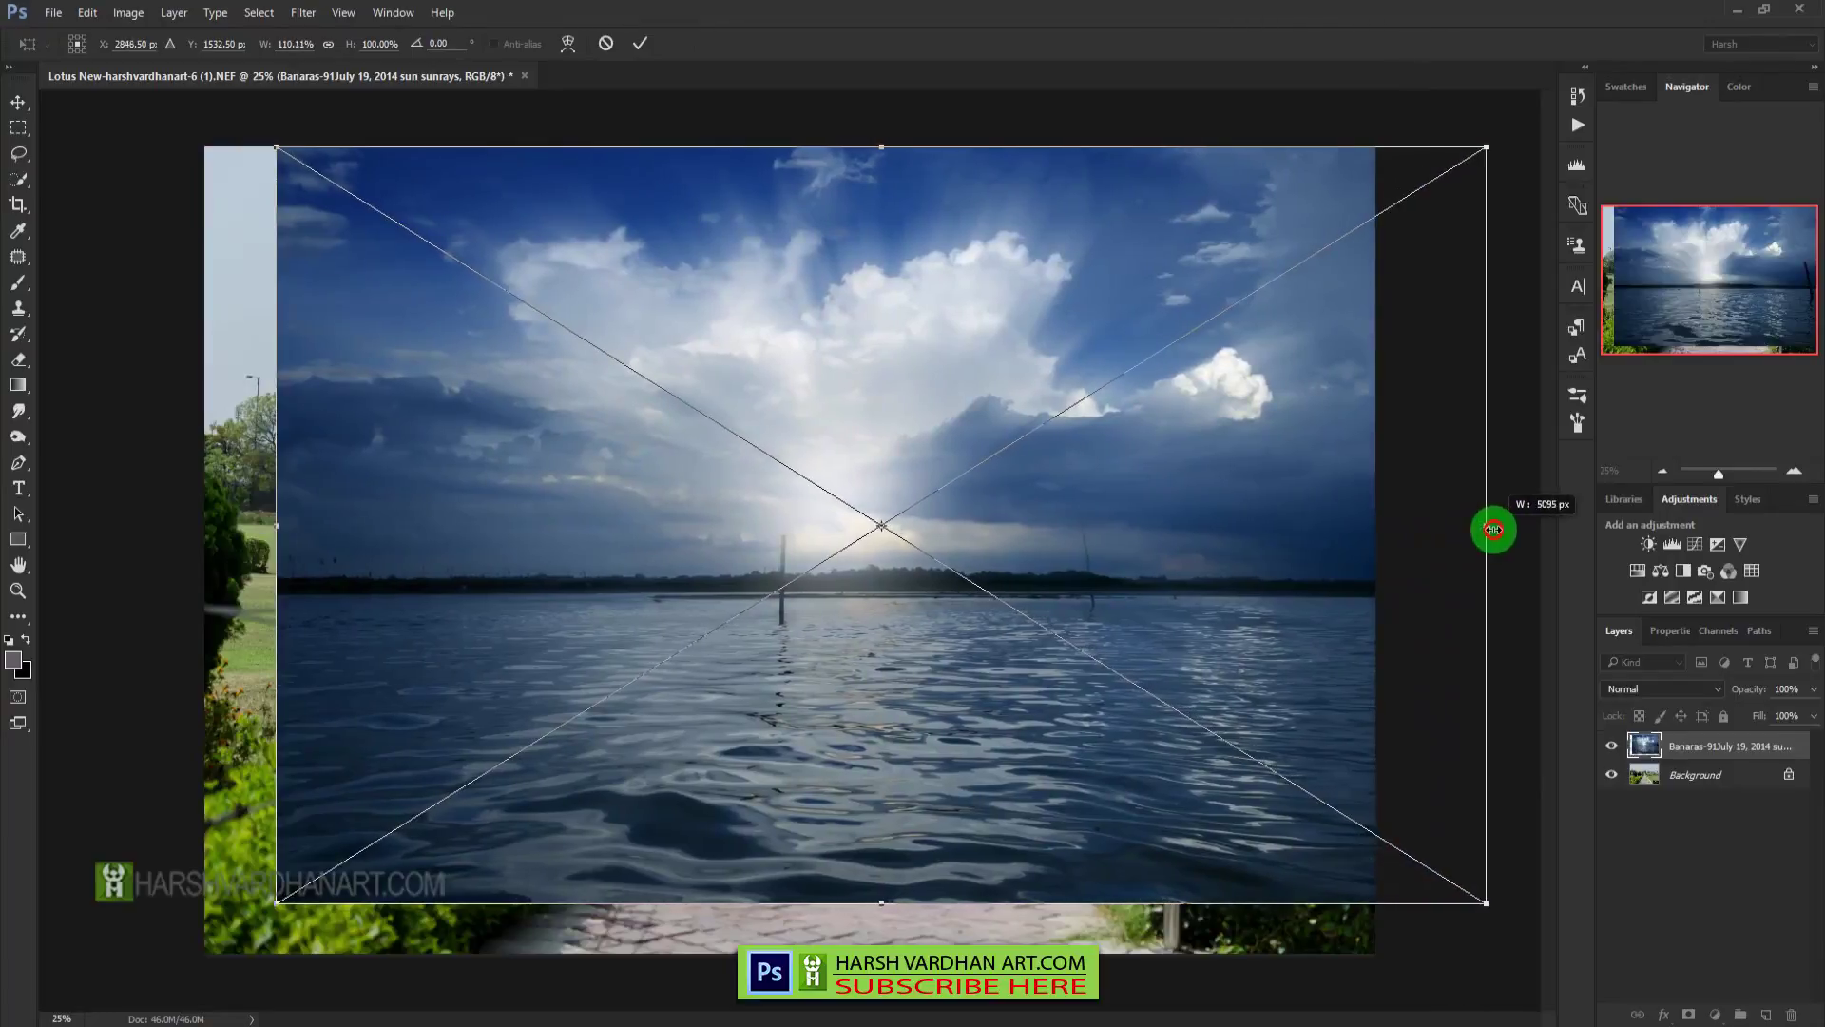
left_click_drag(285, 520, 189, 525)
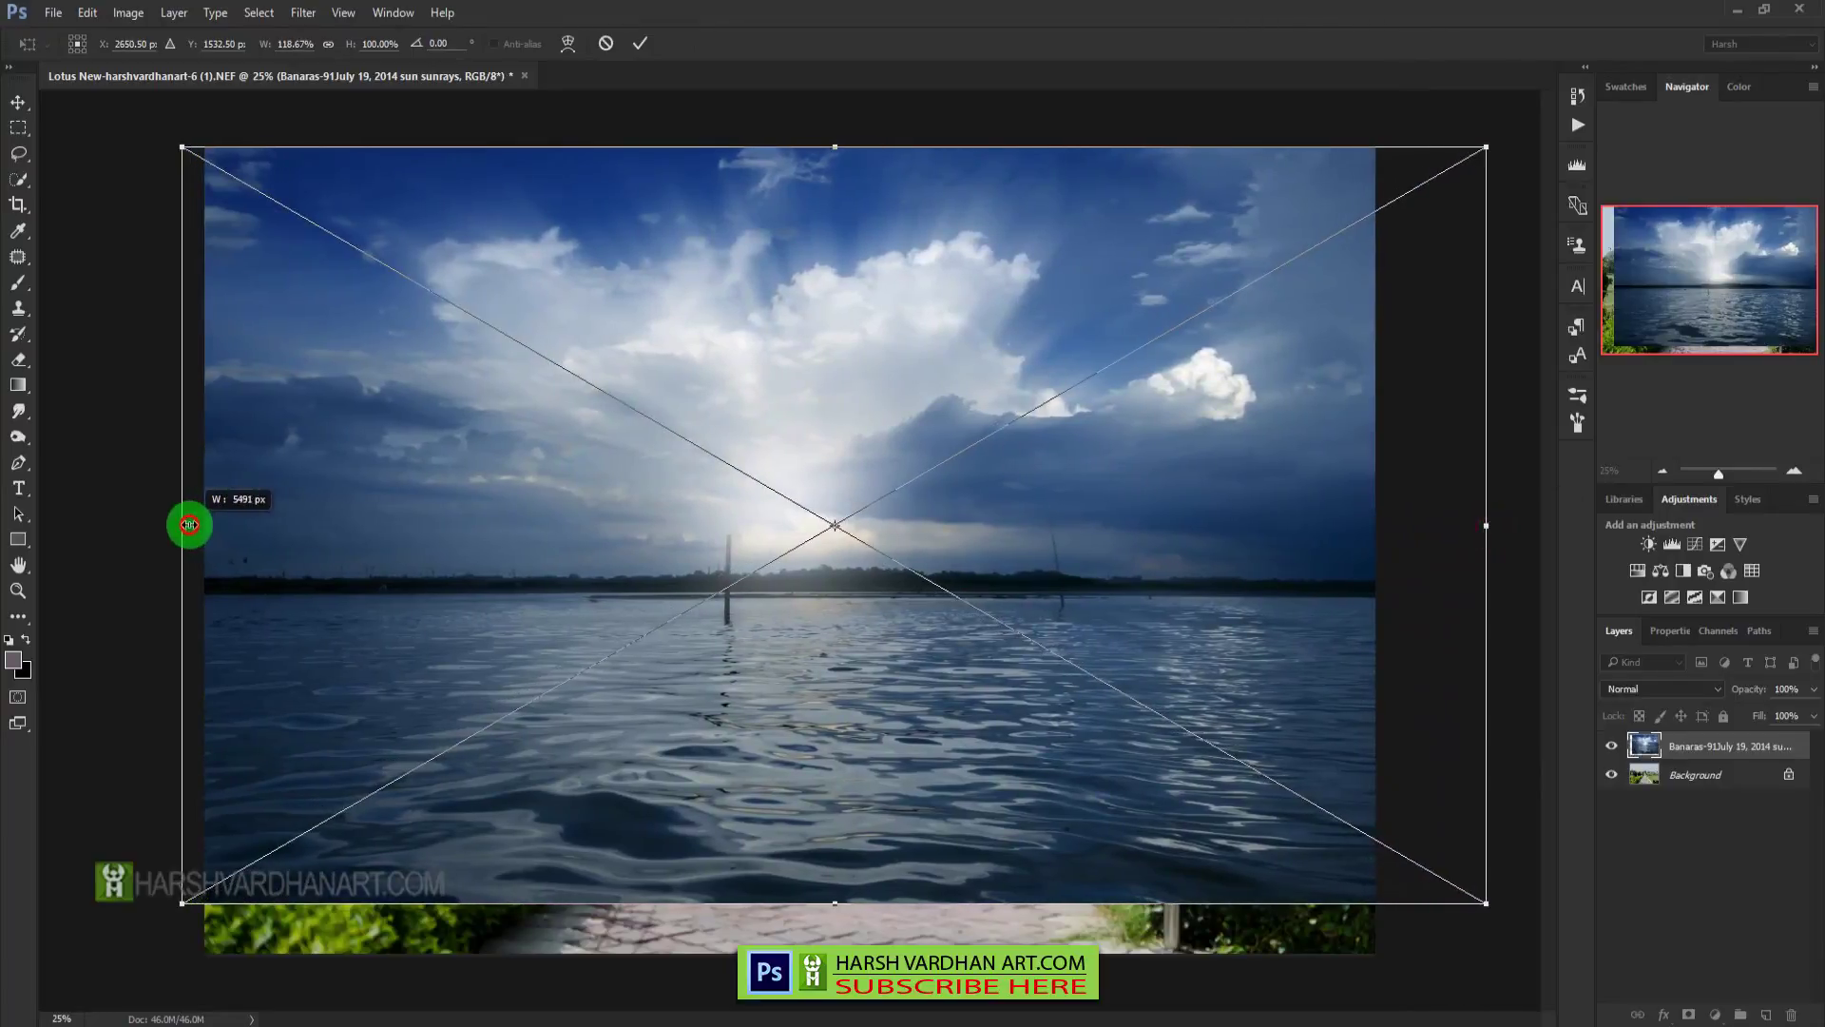
left_click(637, 43)
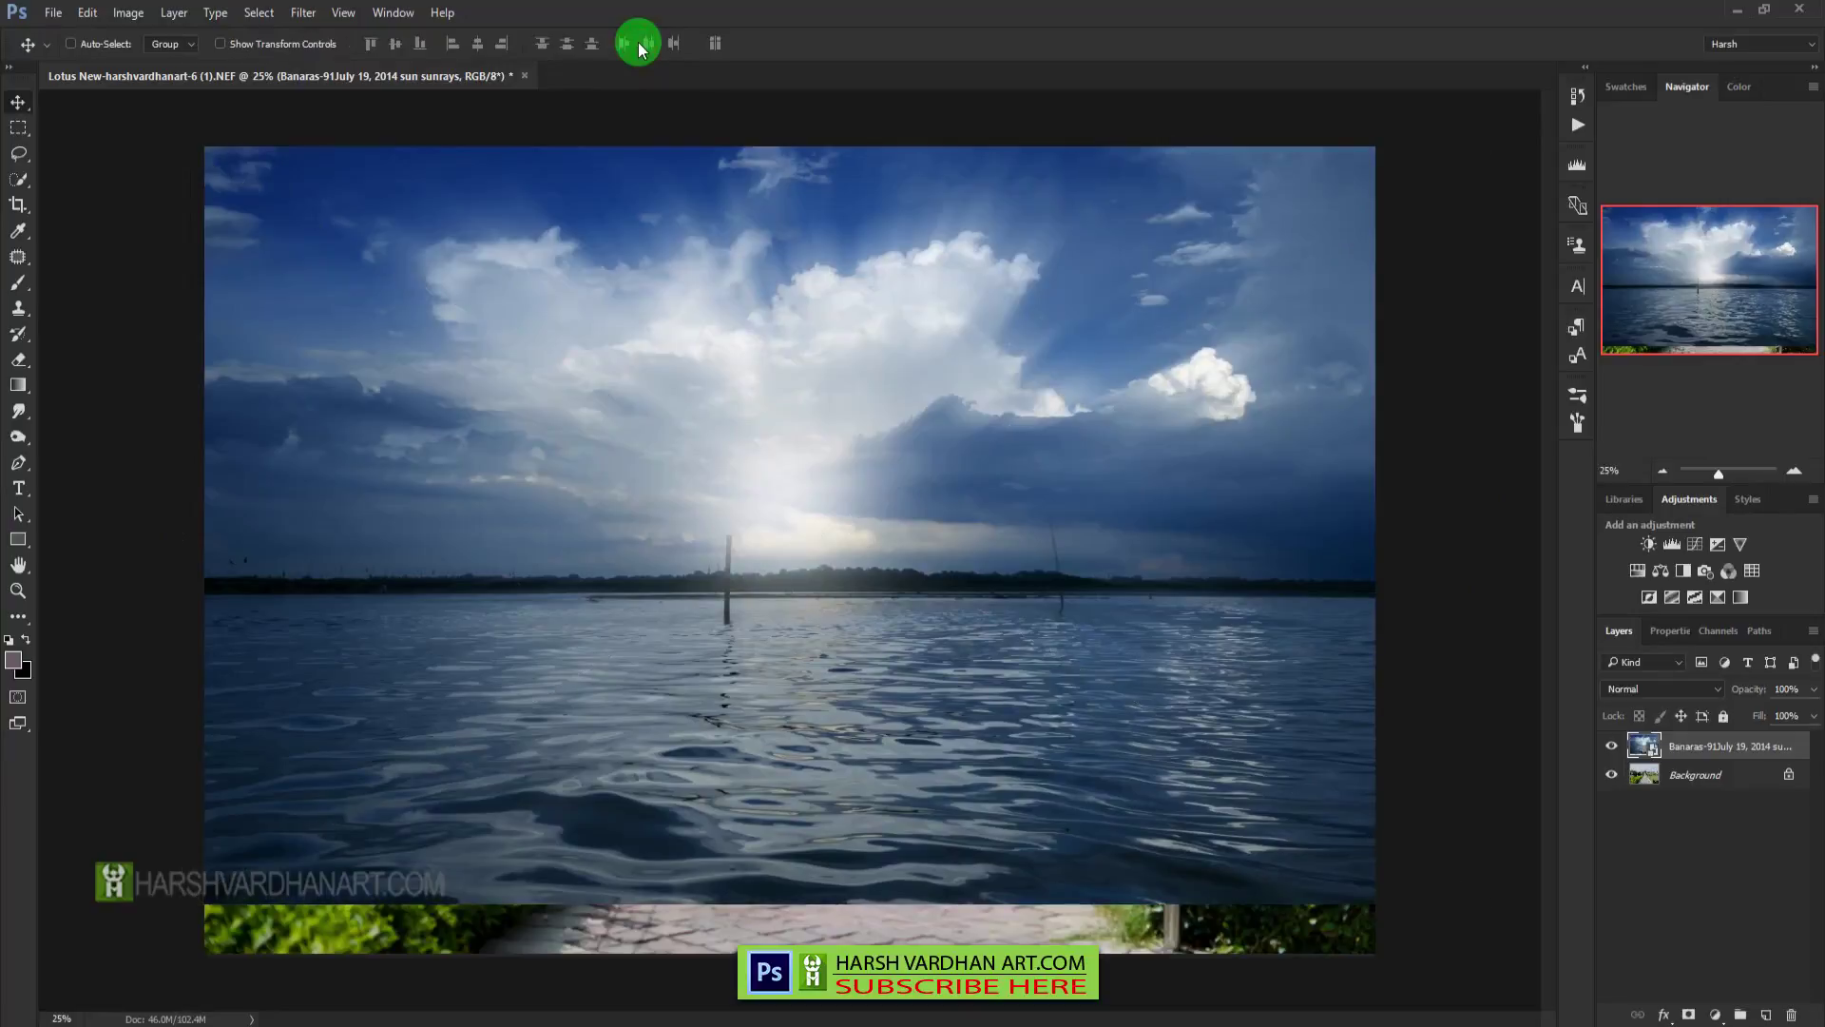
- Add a layer mask to the sky layer and set up the Gradient tool with a black-to-transparent gradient
left_click(1685, 1015)
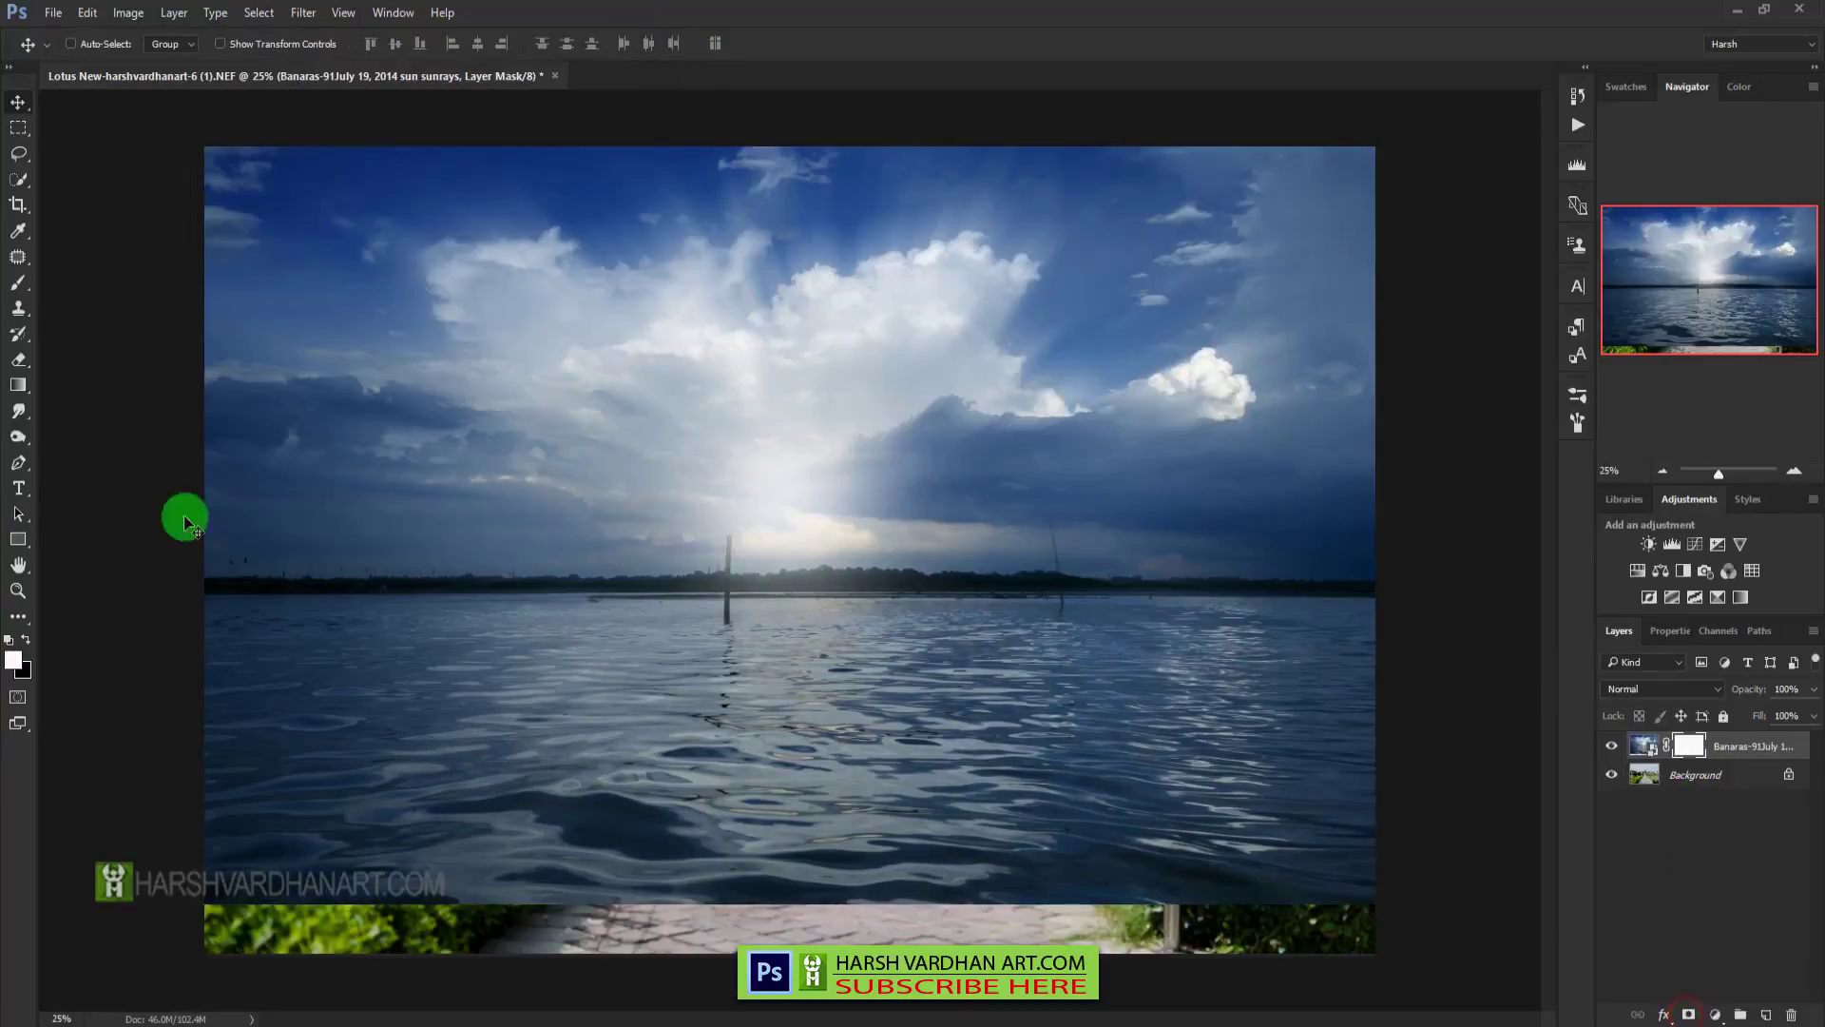
left_click(17, 385)
left_click(93, 46)
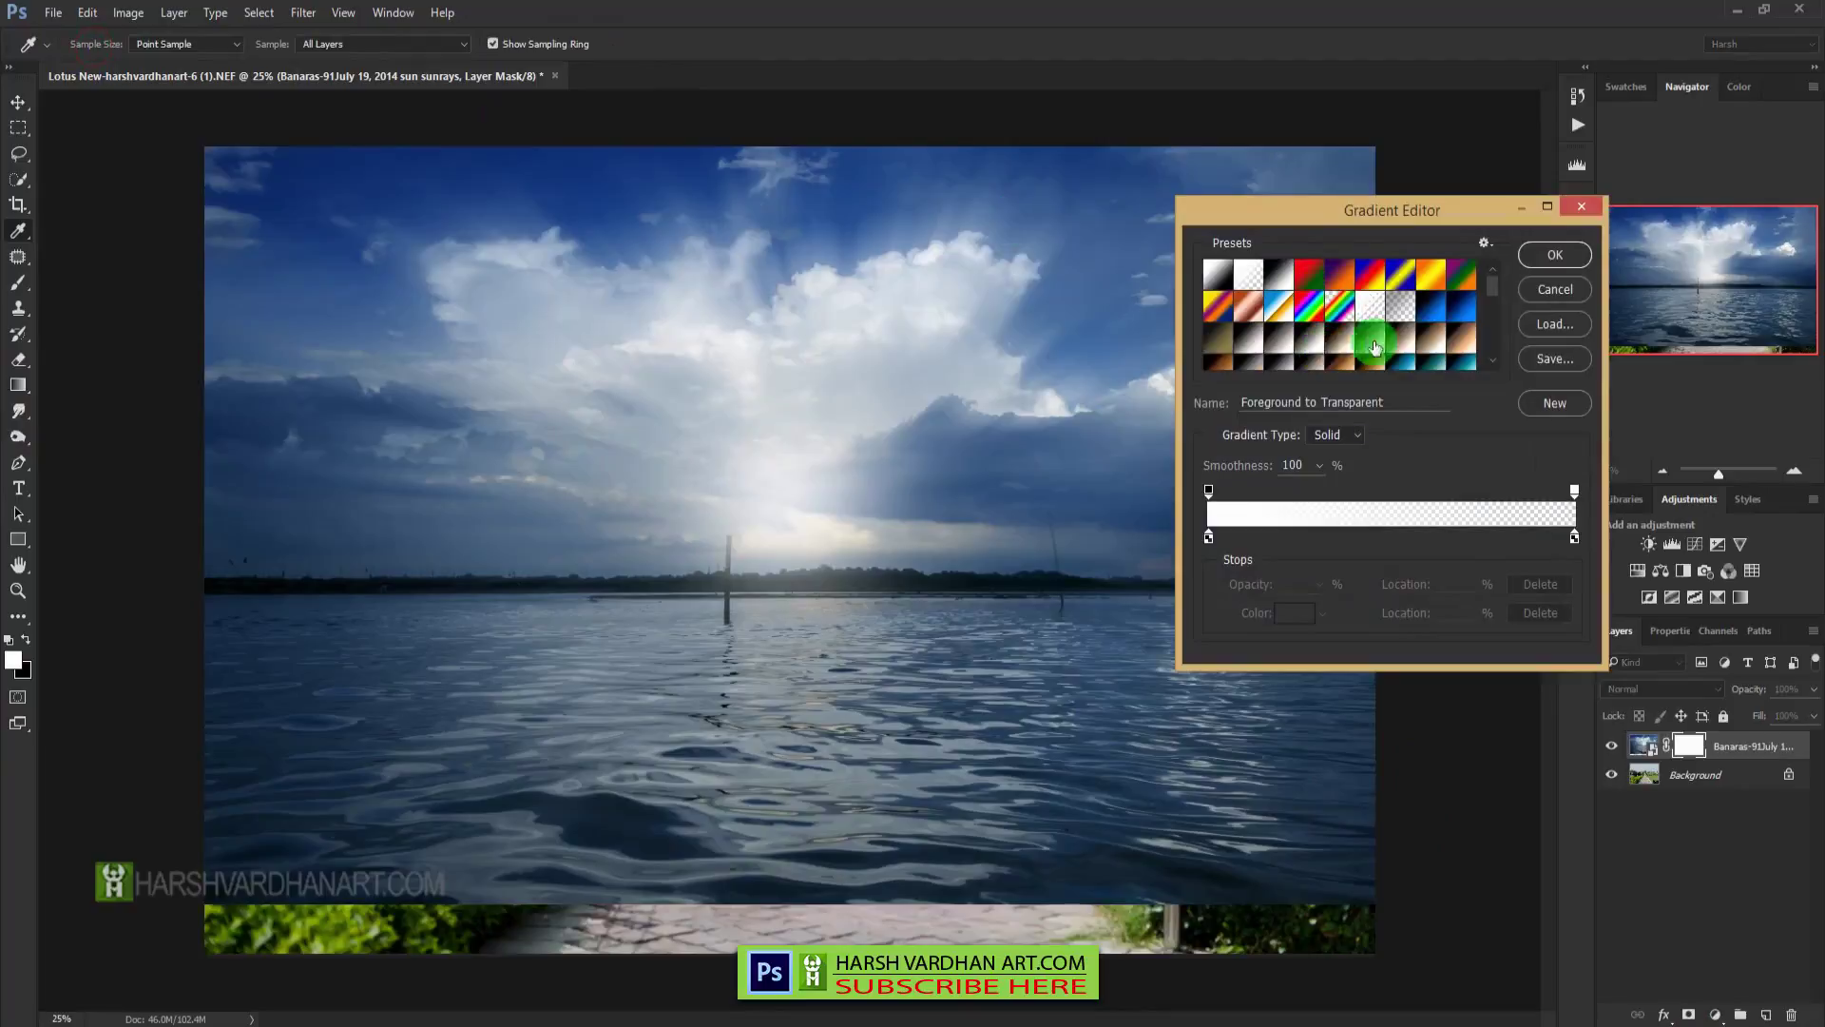
left_click_drag(1493, 271, 1493, 351)
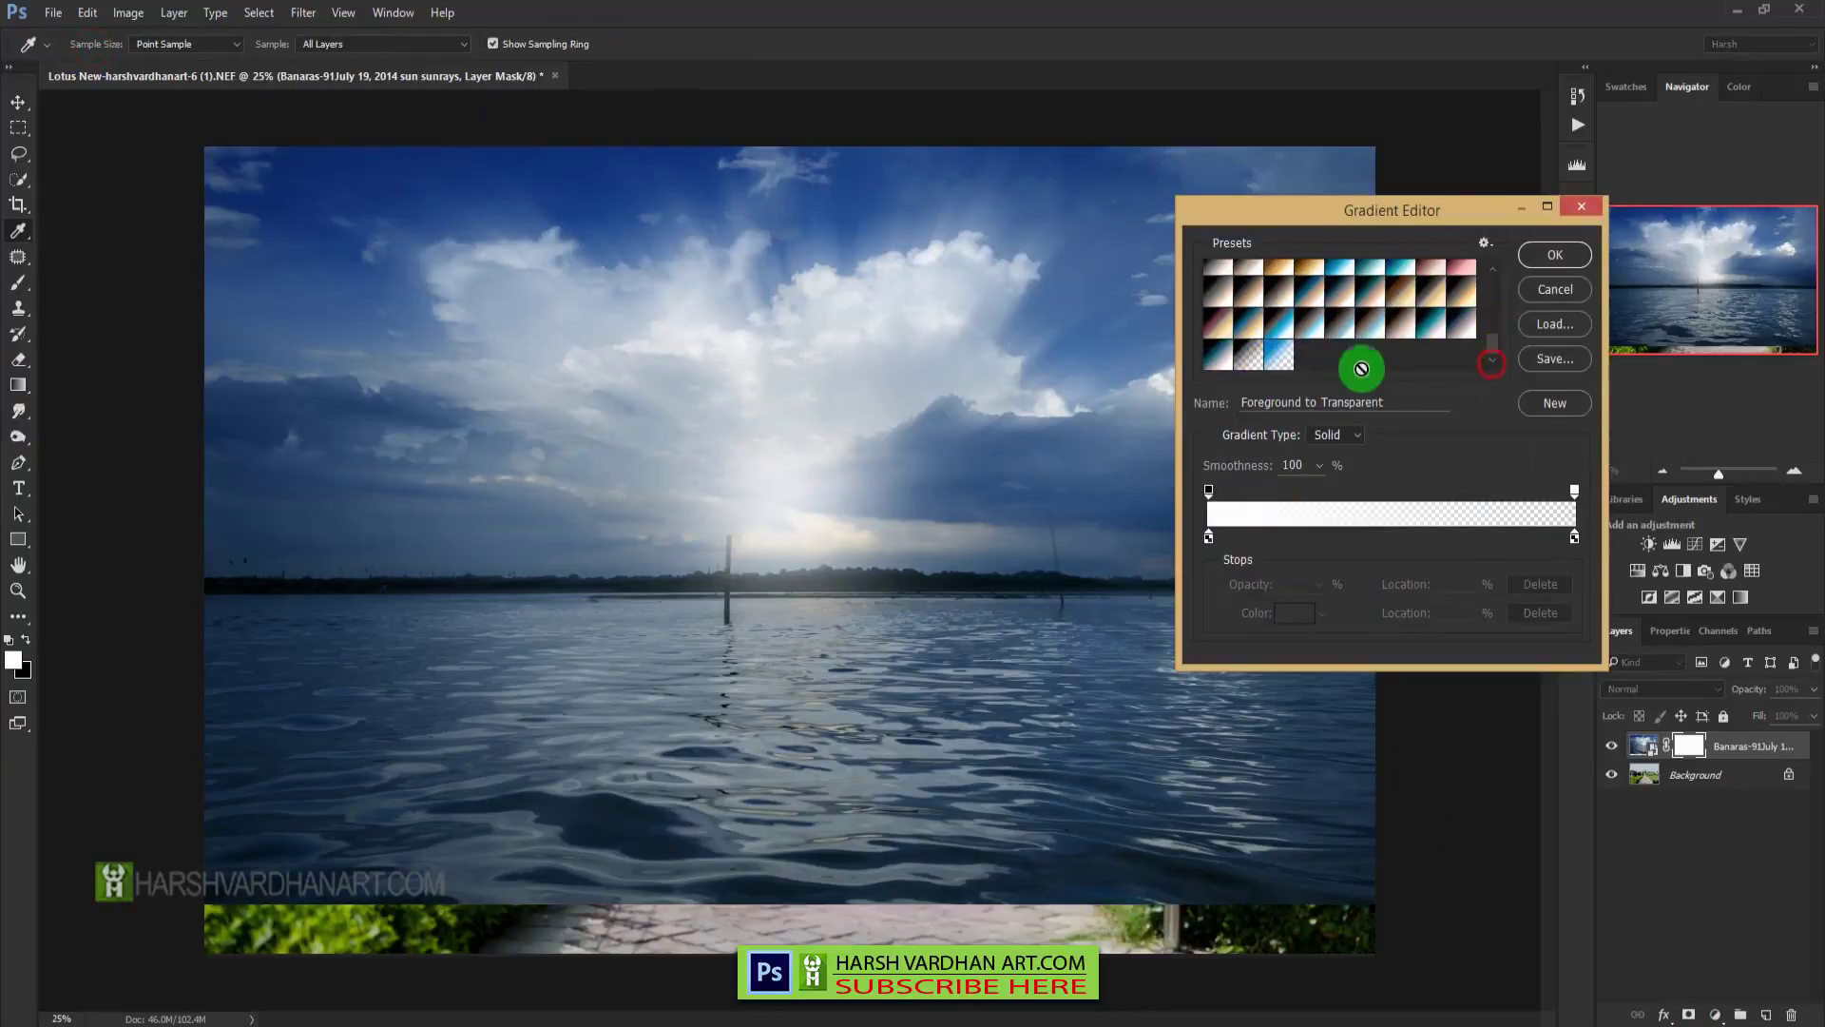
left_click(1250, 361)
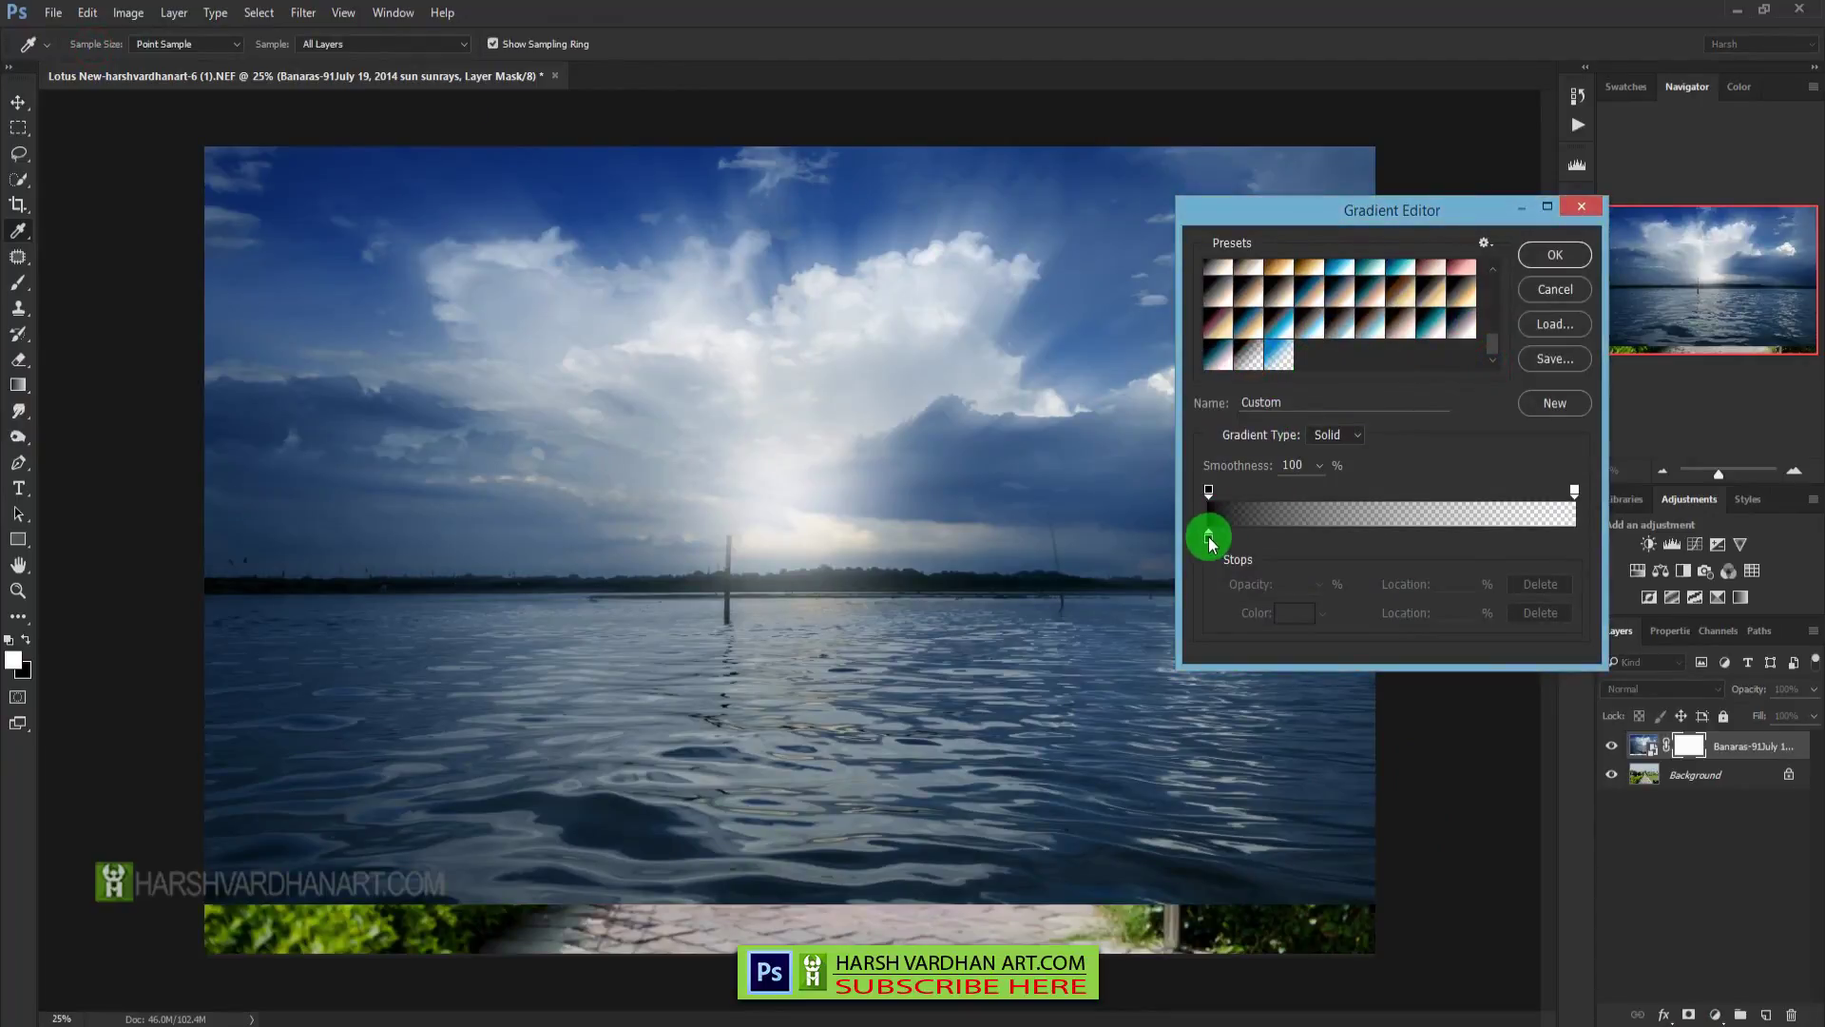
left_click(1276, 616)
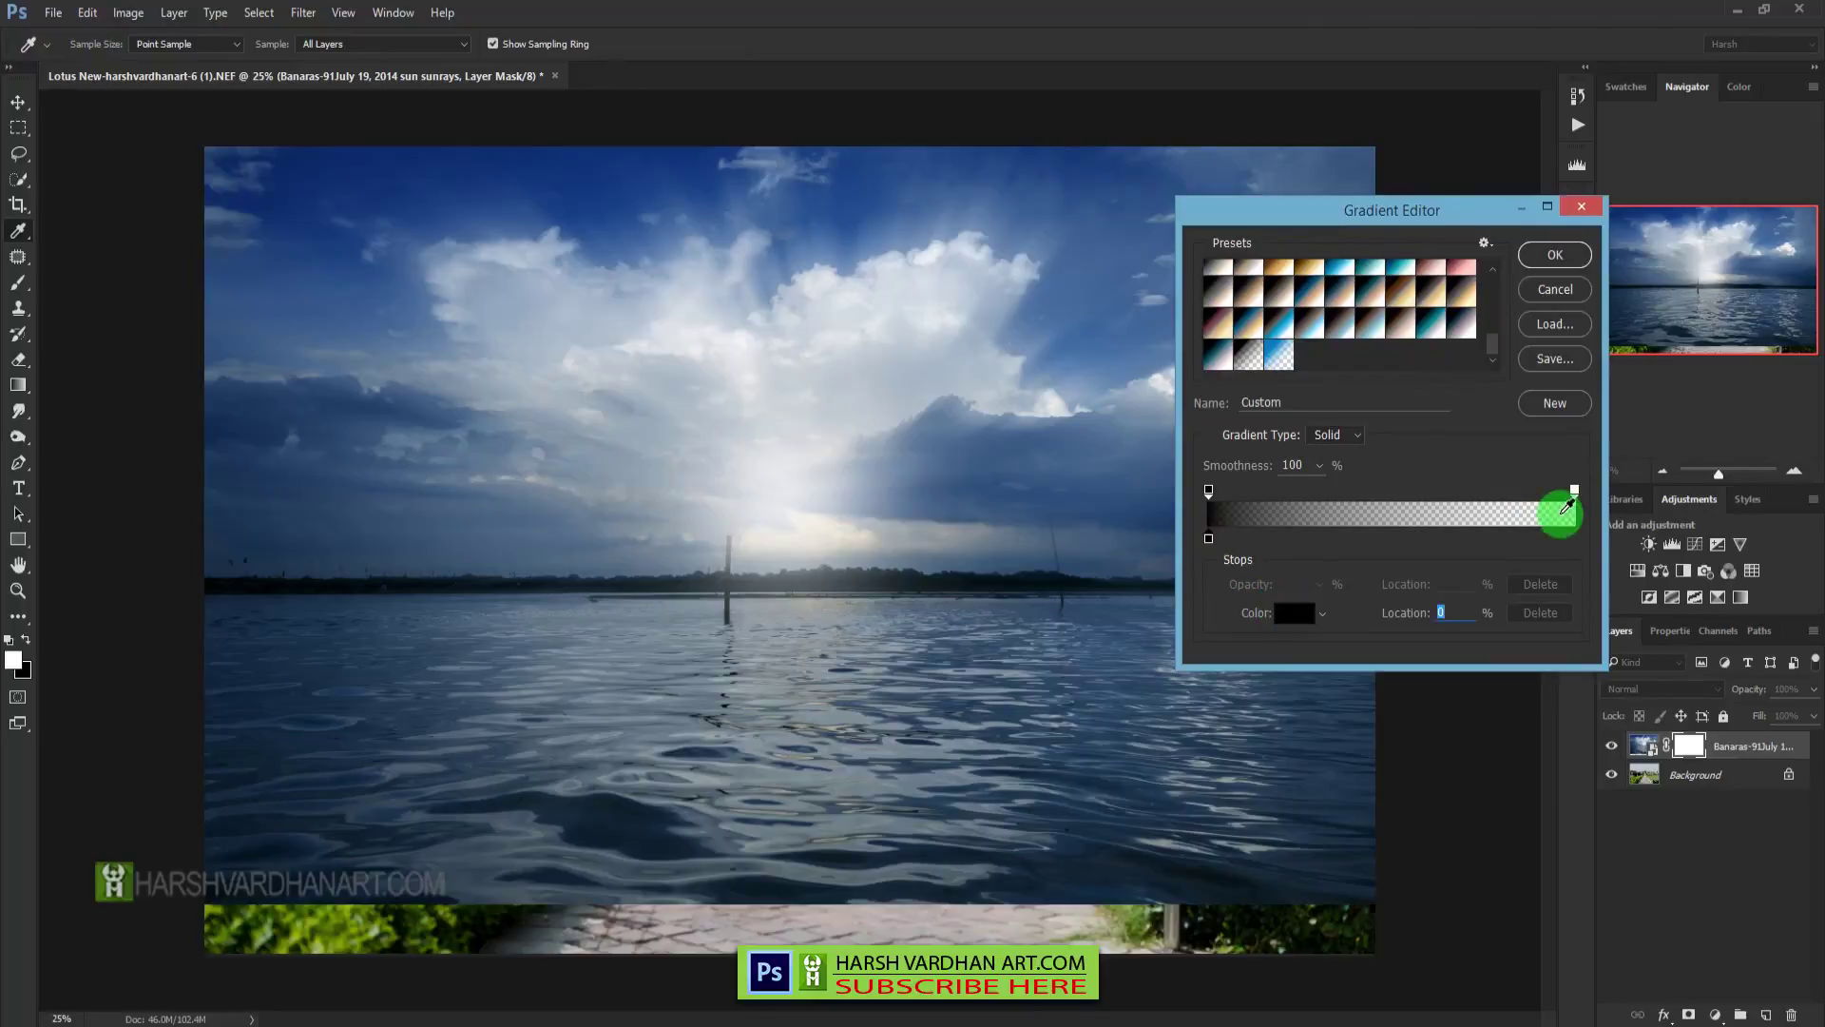
left_click(1542, 257)
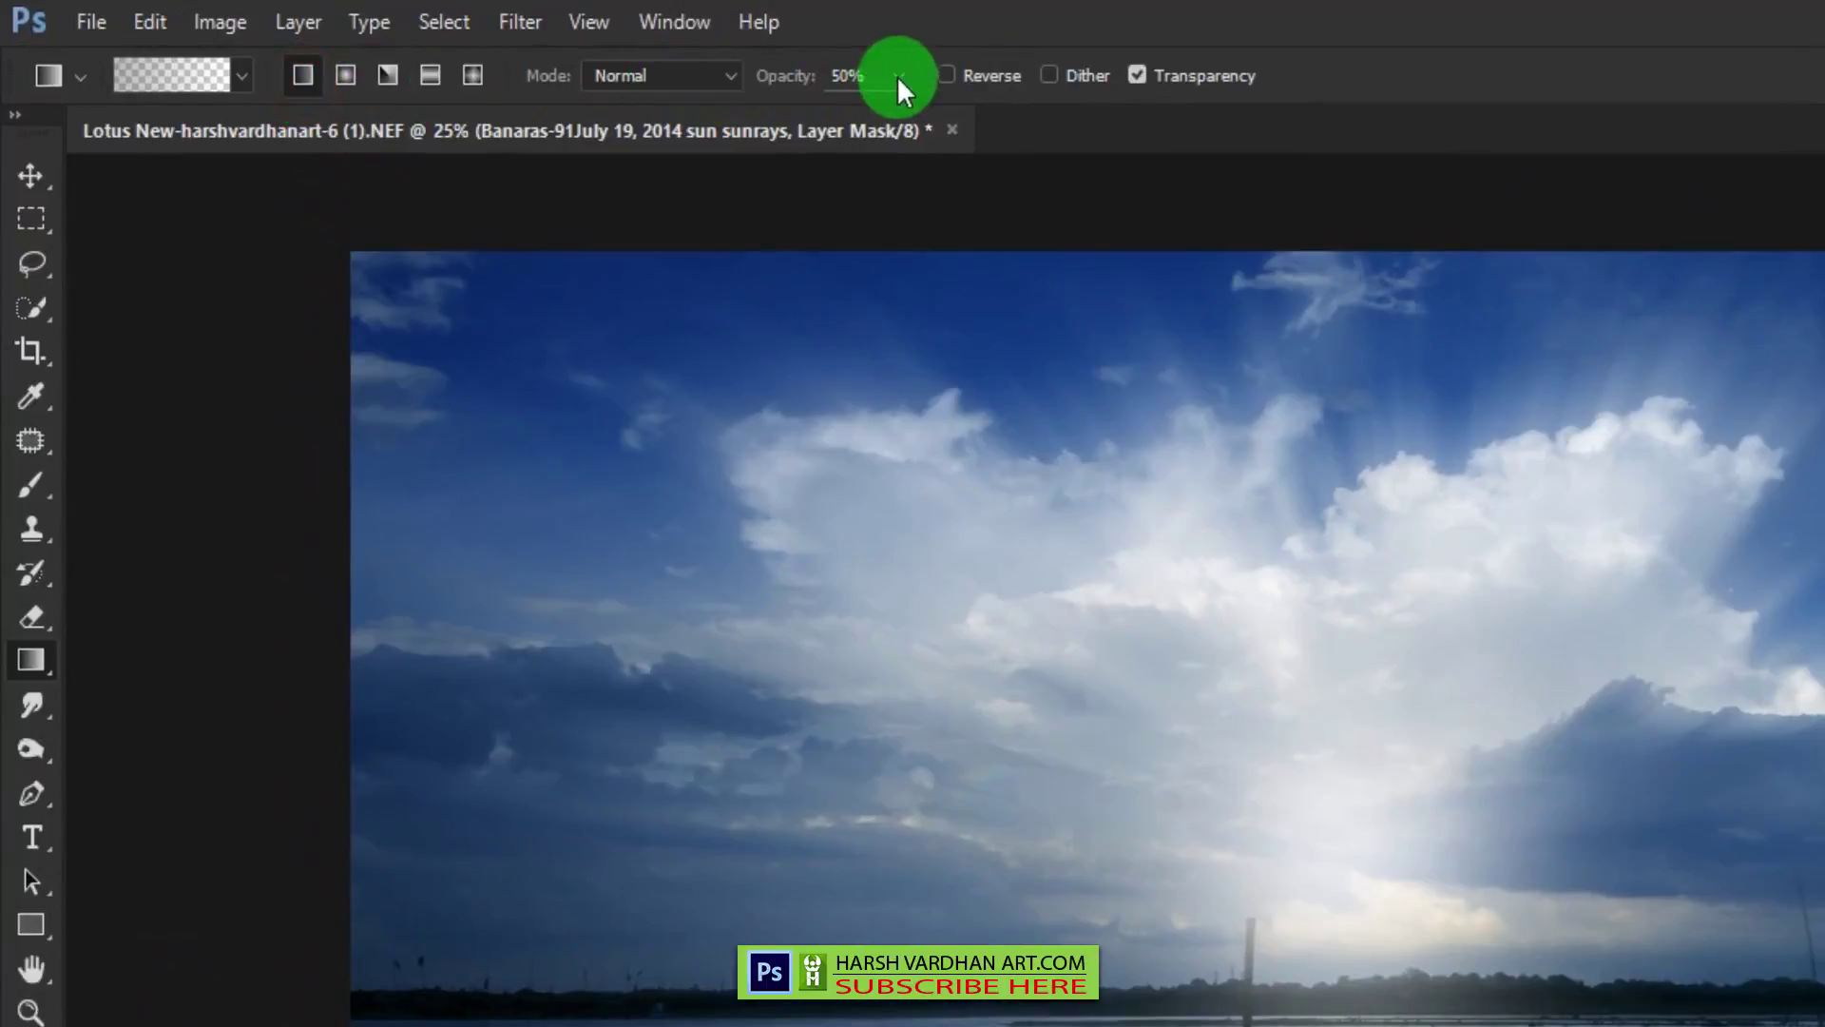
- Fade the sky photo's water into the pathway scene with several linear mask gradients at 50% opacity around the horizon
left_click(899, 78)
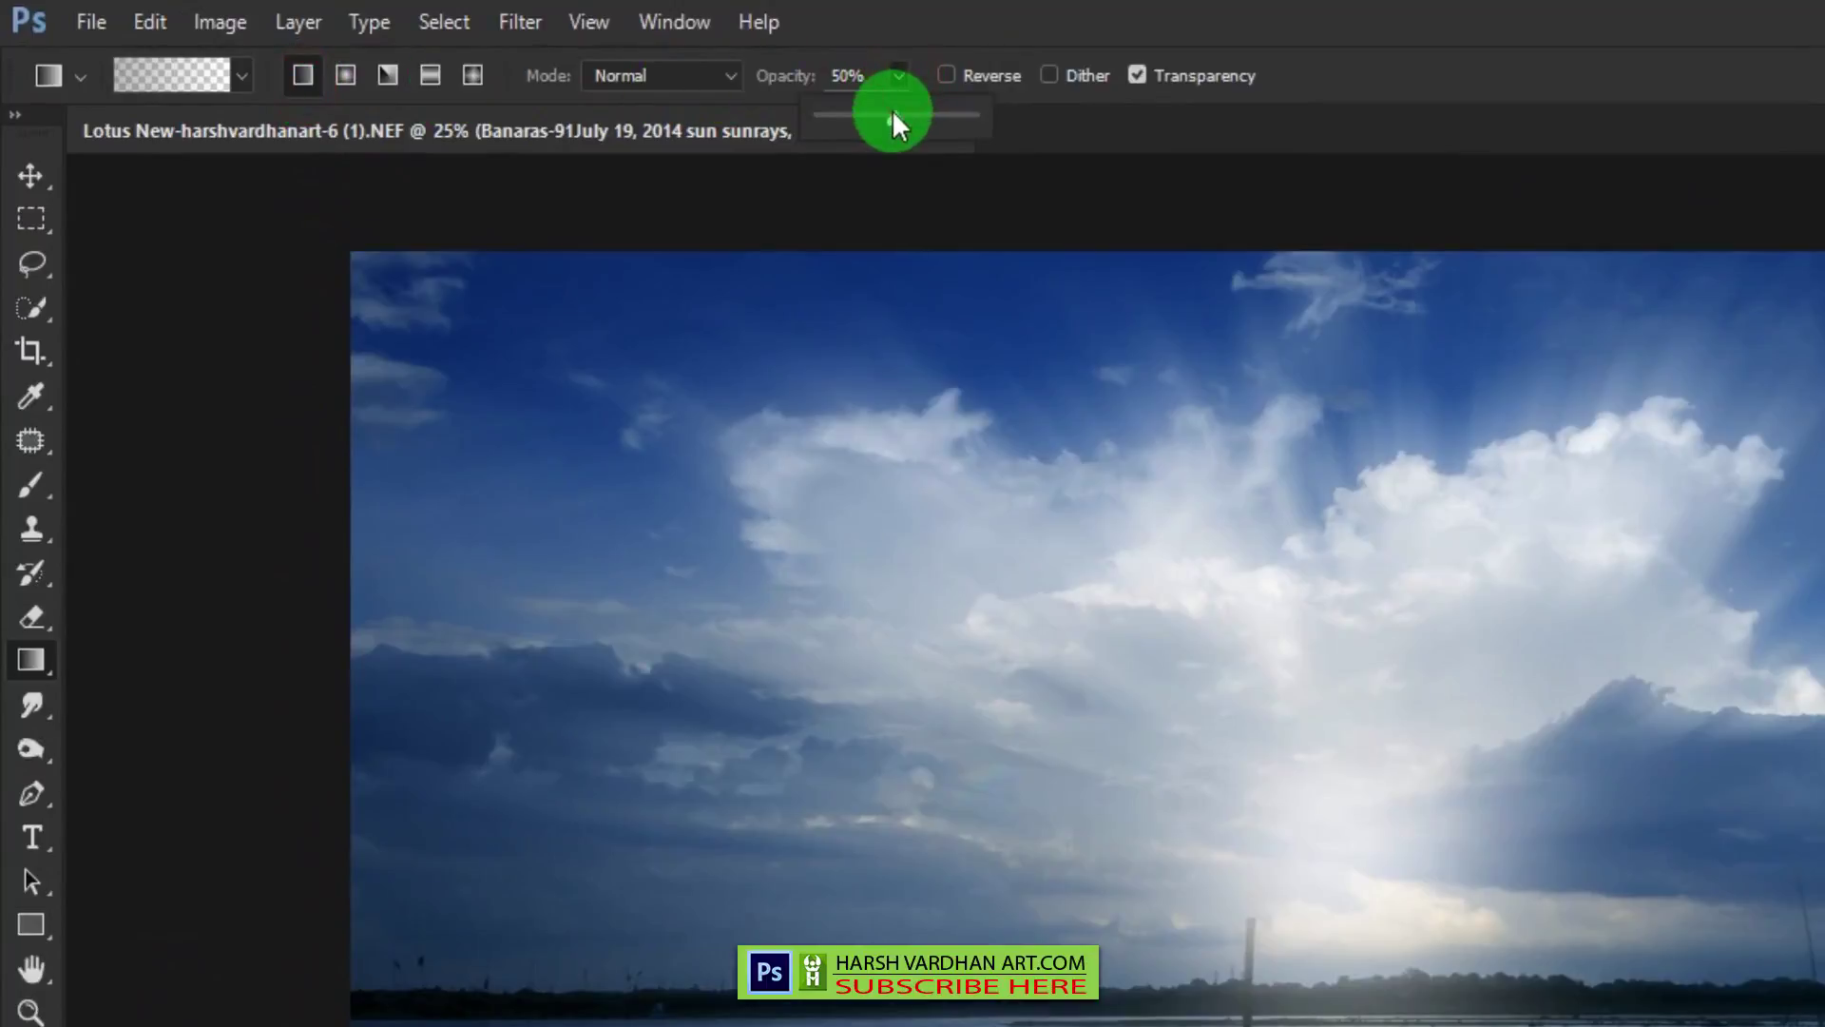
left_click(1400, 4)
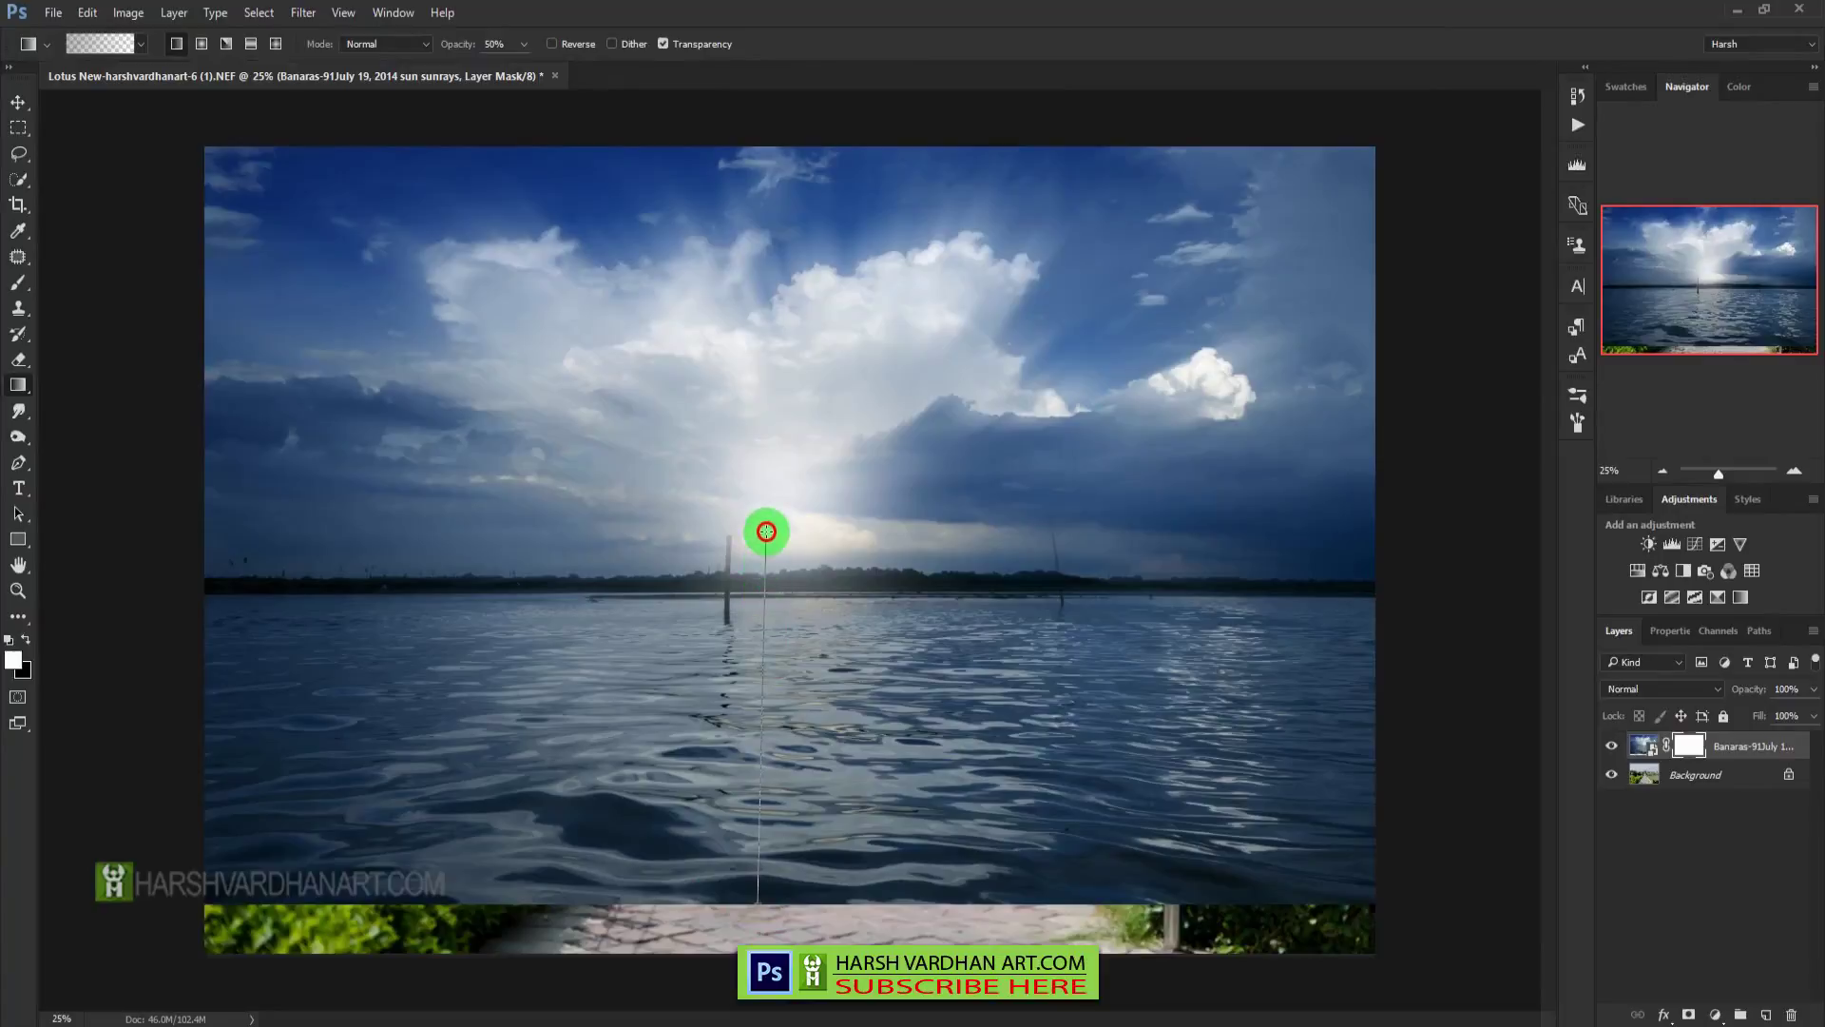
left_click_drag(767, 516, 781, 775)
left_click_drag(800, 568, 854, 540)
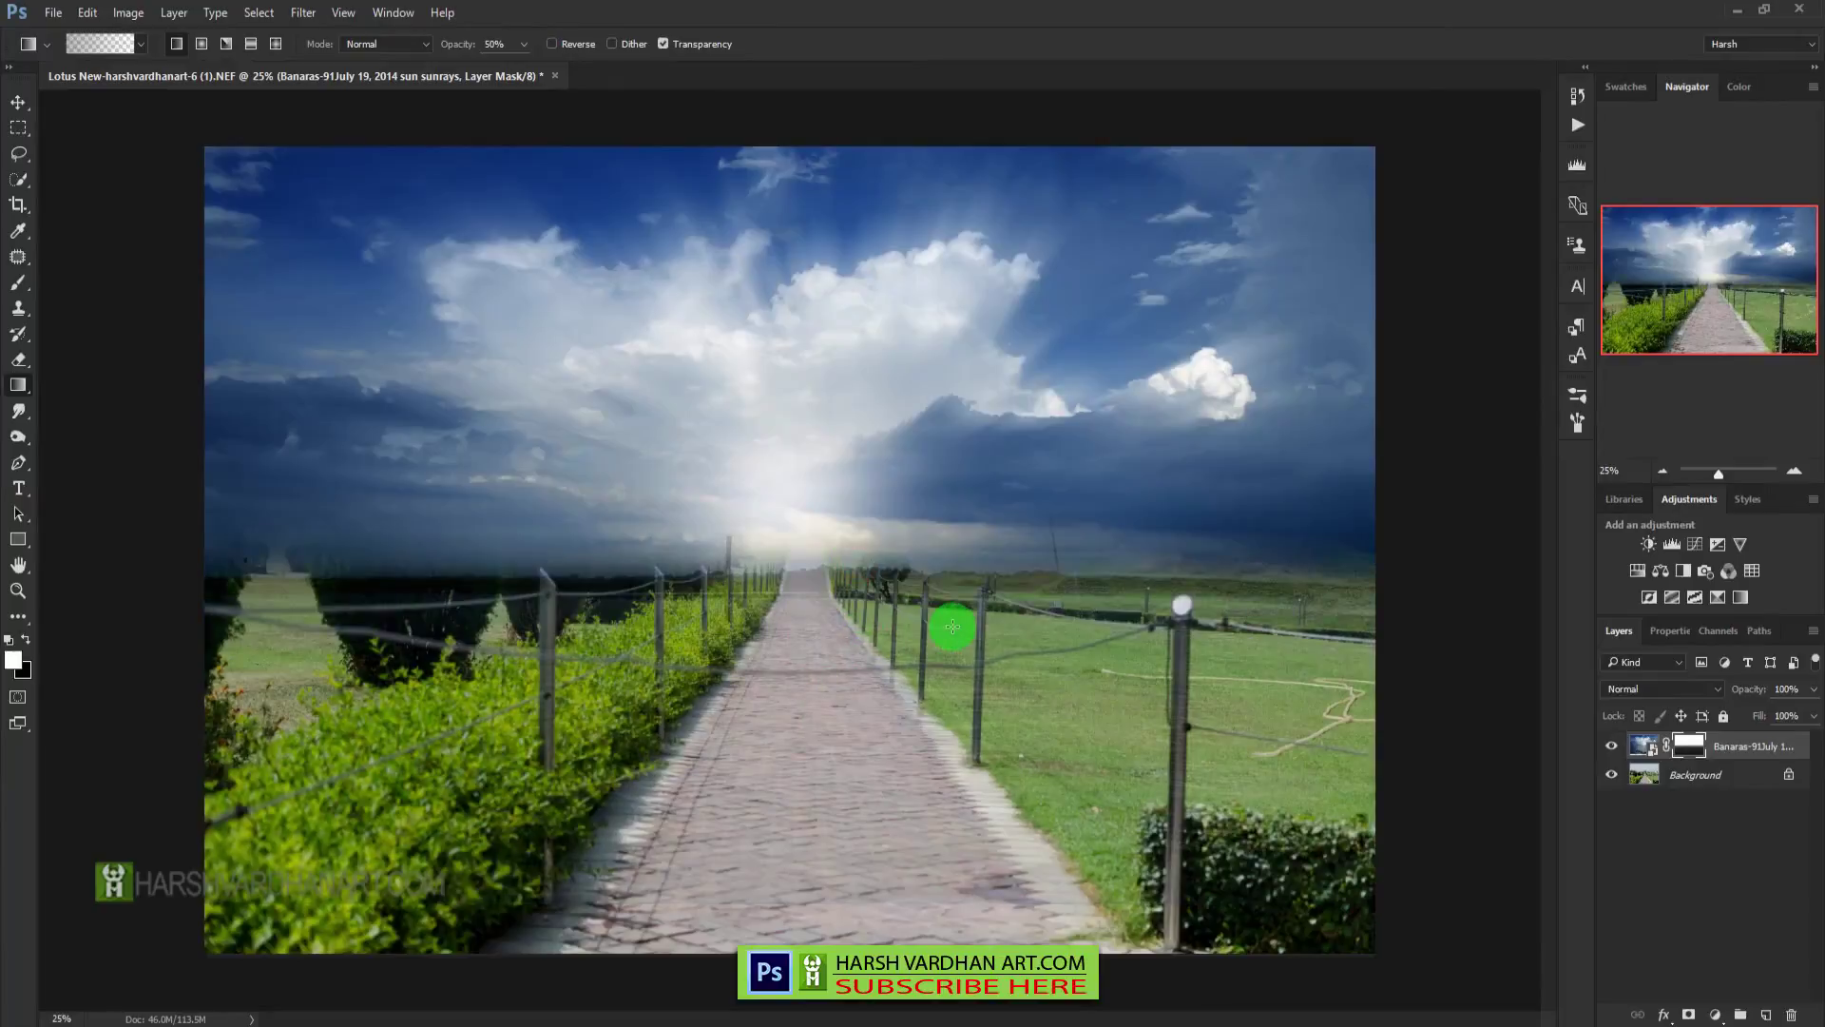
left_click_drag(456, 552, 459, 608)
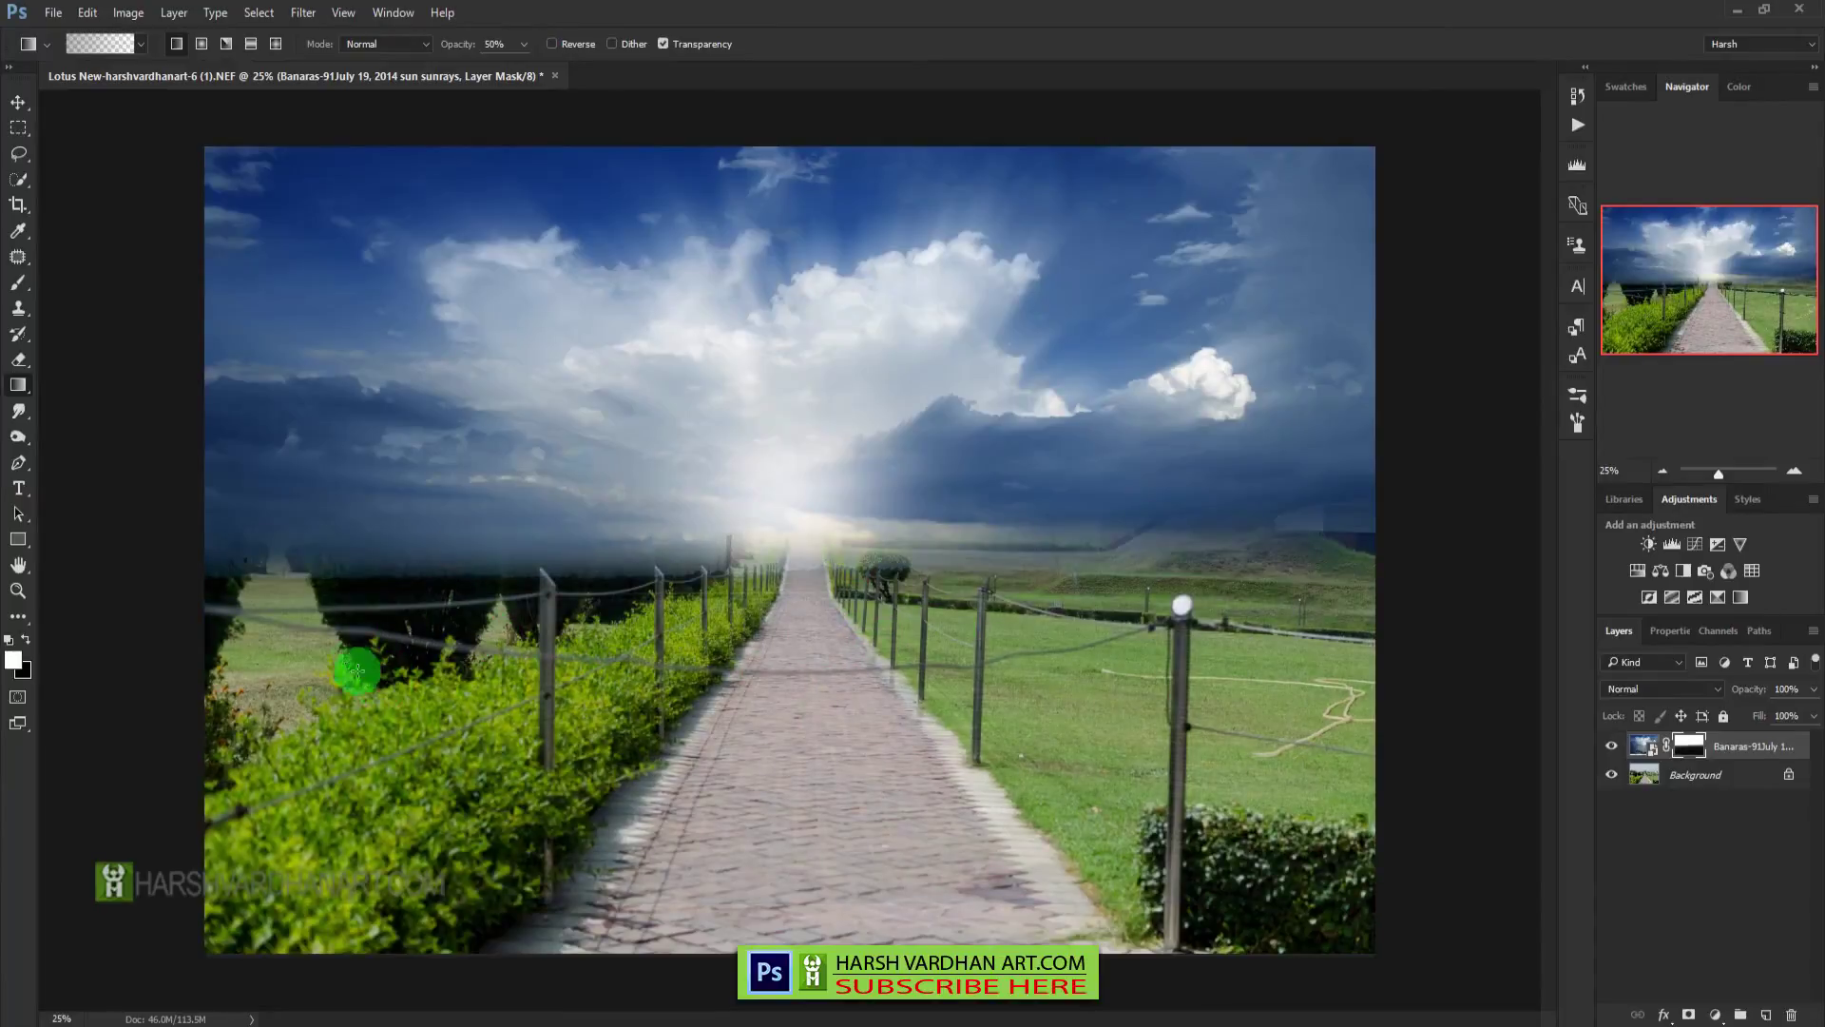
left_click_drag(348, 642, 363, 437)
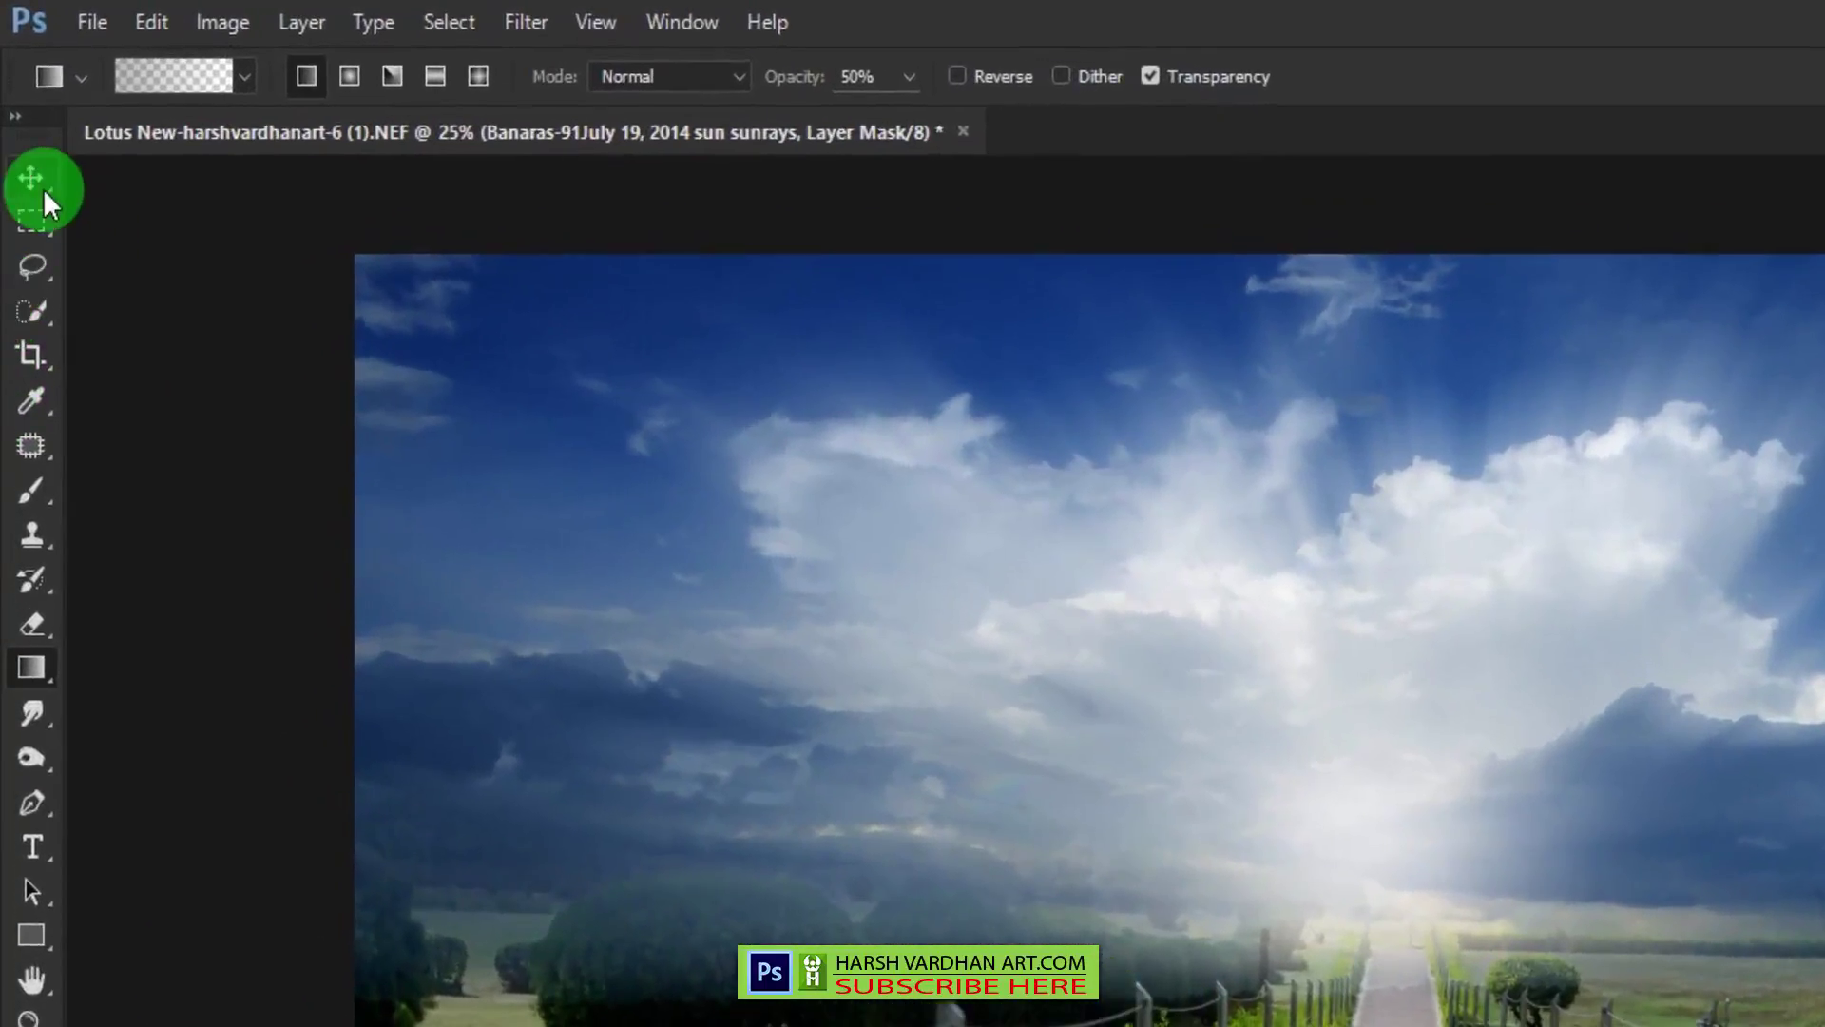
- Move the masked sky layer slightly upward so its glow meets the far end of the path
left_click(18, 101)
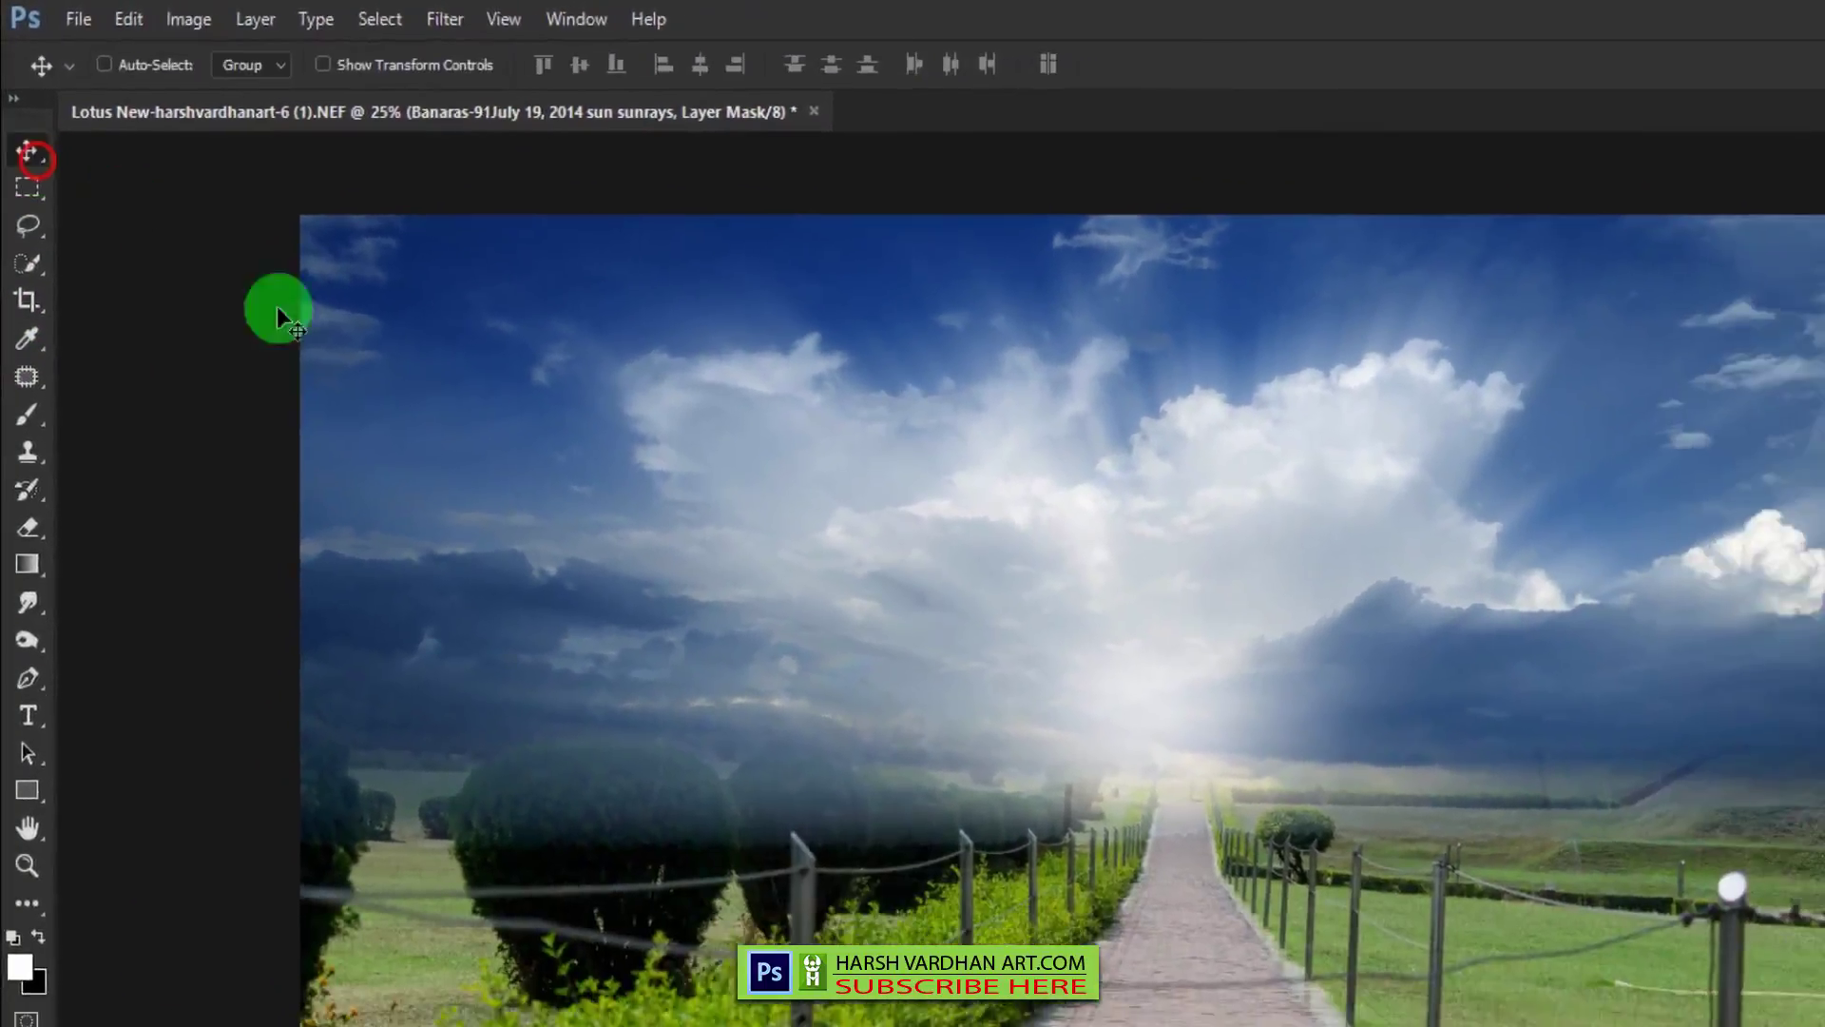
left_click_drag(1371, 739, 1370, 644)
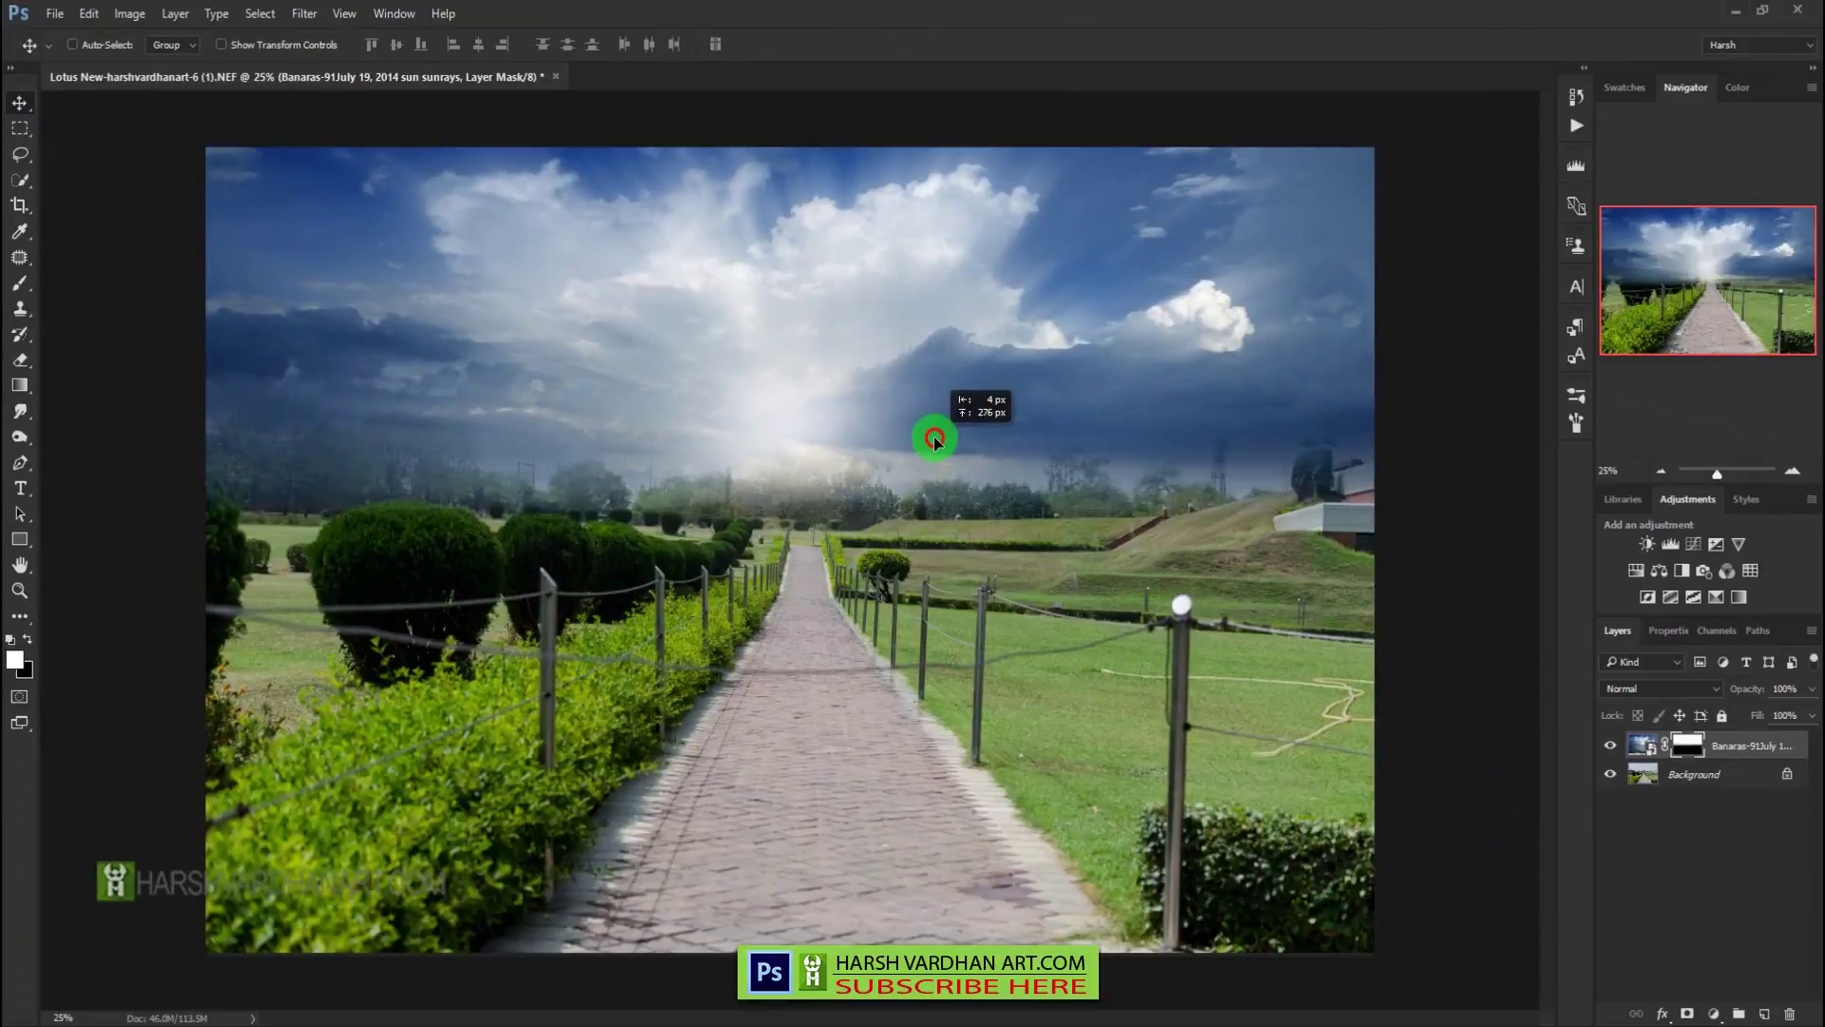
left_click_drag(934, 440, 934, 481)
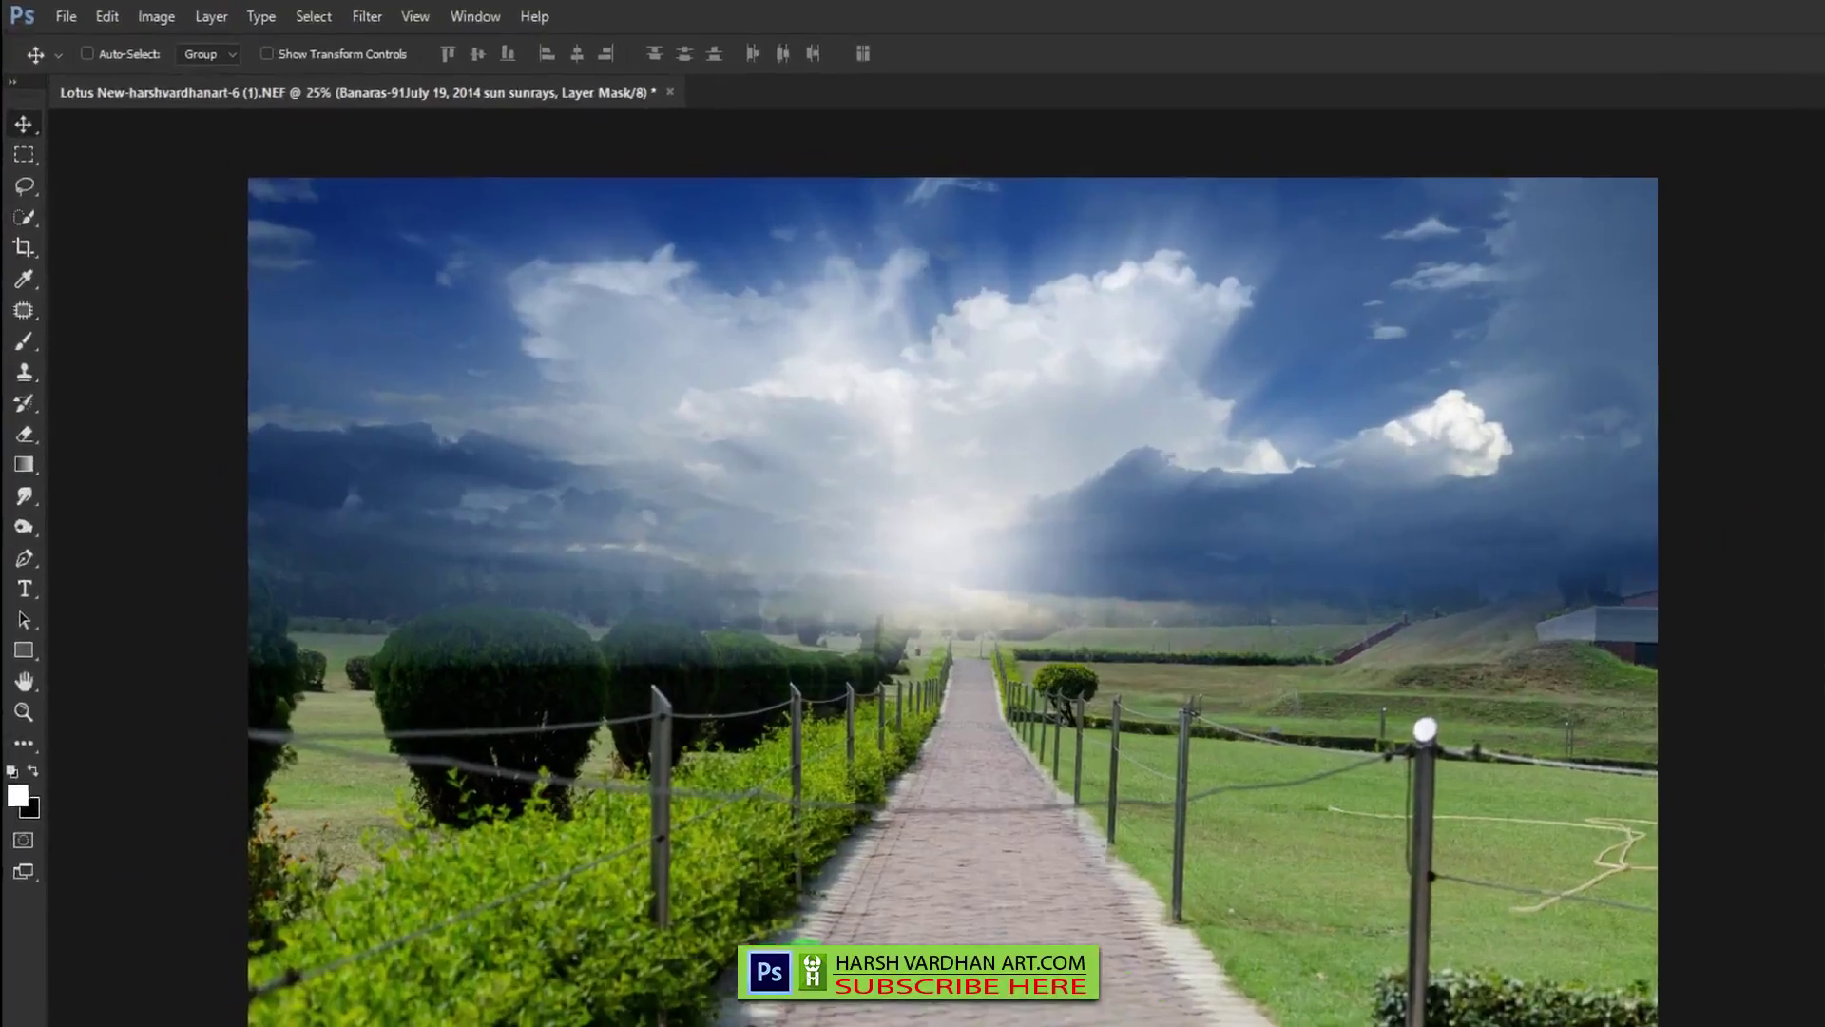
- Paint the sky layer's mask with a smaller brush, using black to hide the sky photo's water across the field and horizon
key("b")
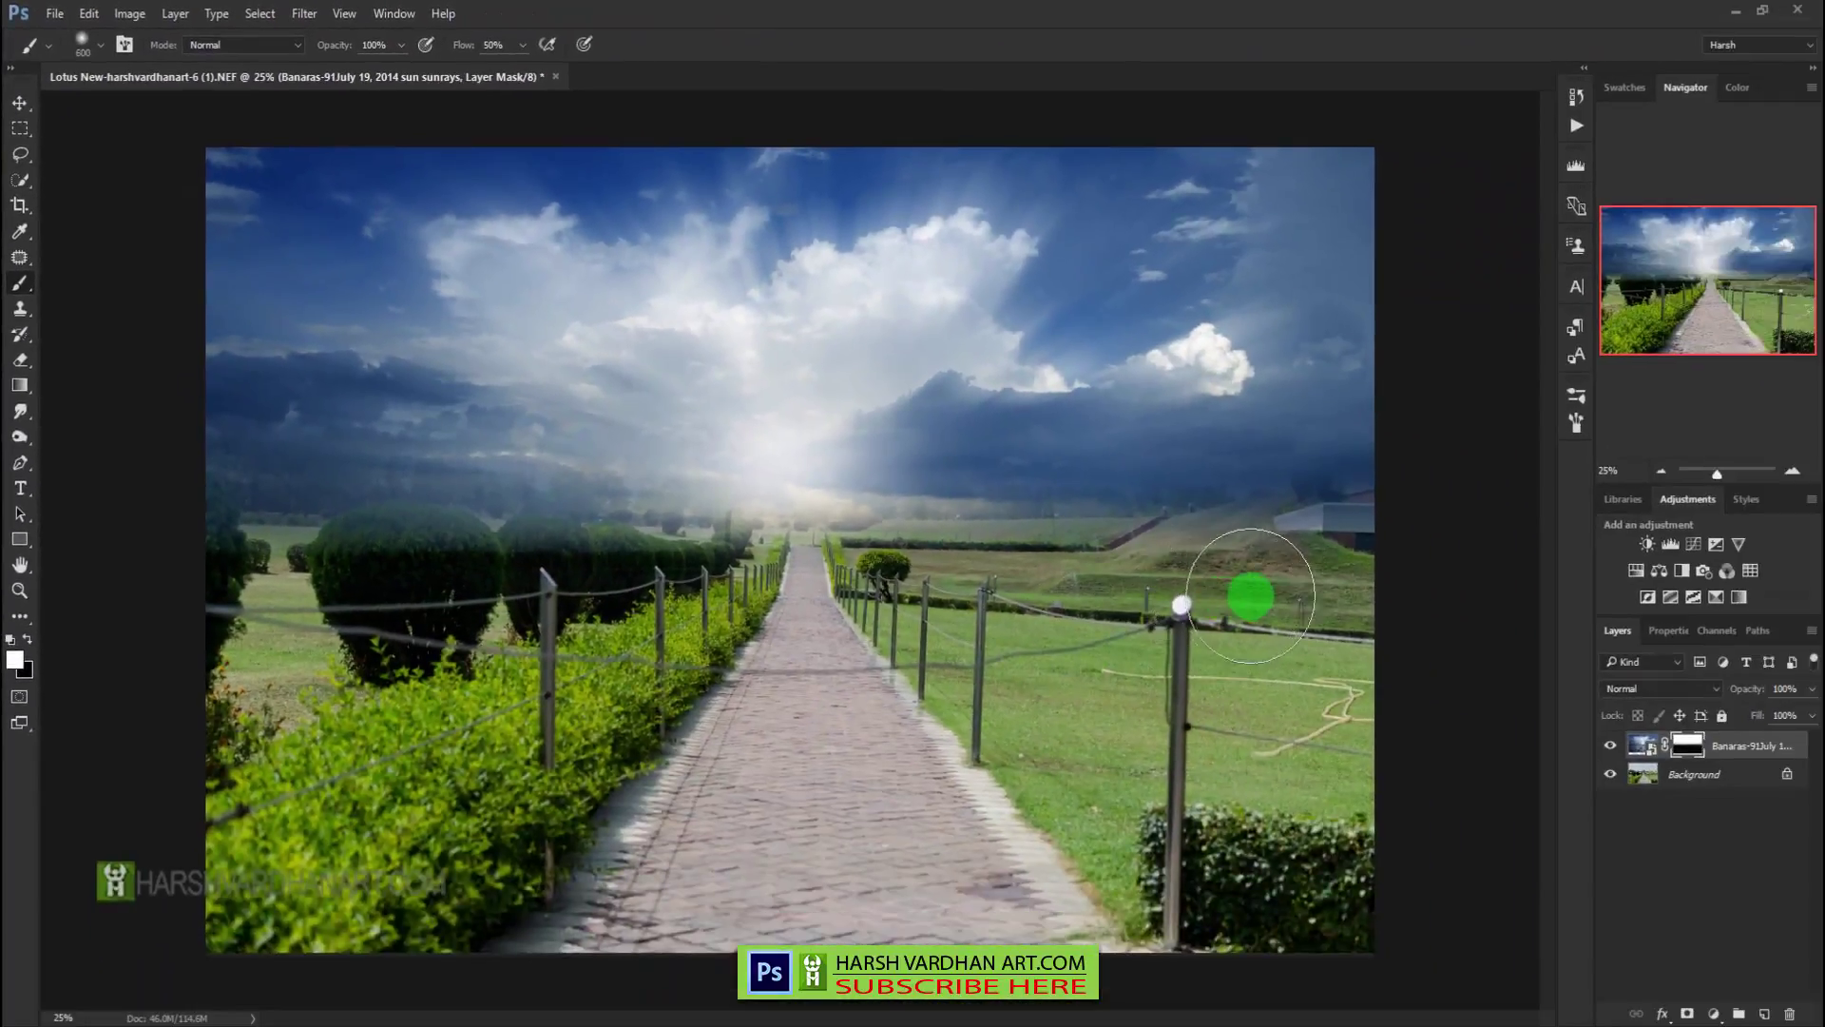
key("bracketleft")
key("bracketleft")
key("bracketleft")
left_click_drag(1356, 554, 717, 558)
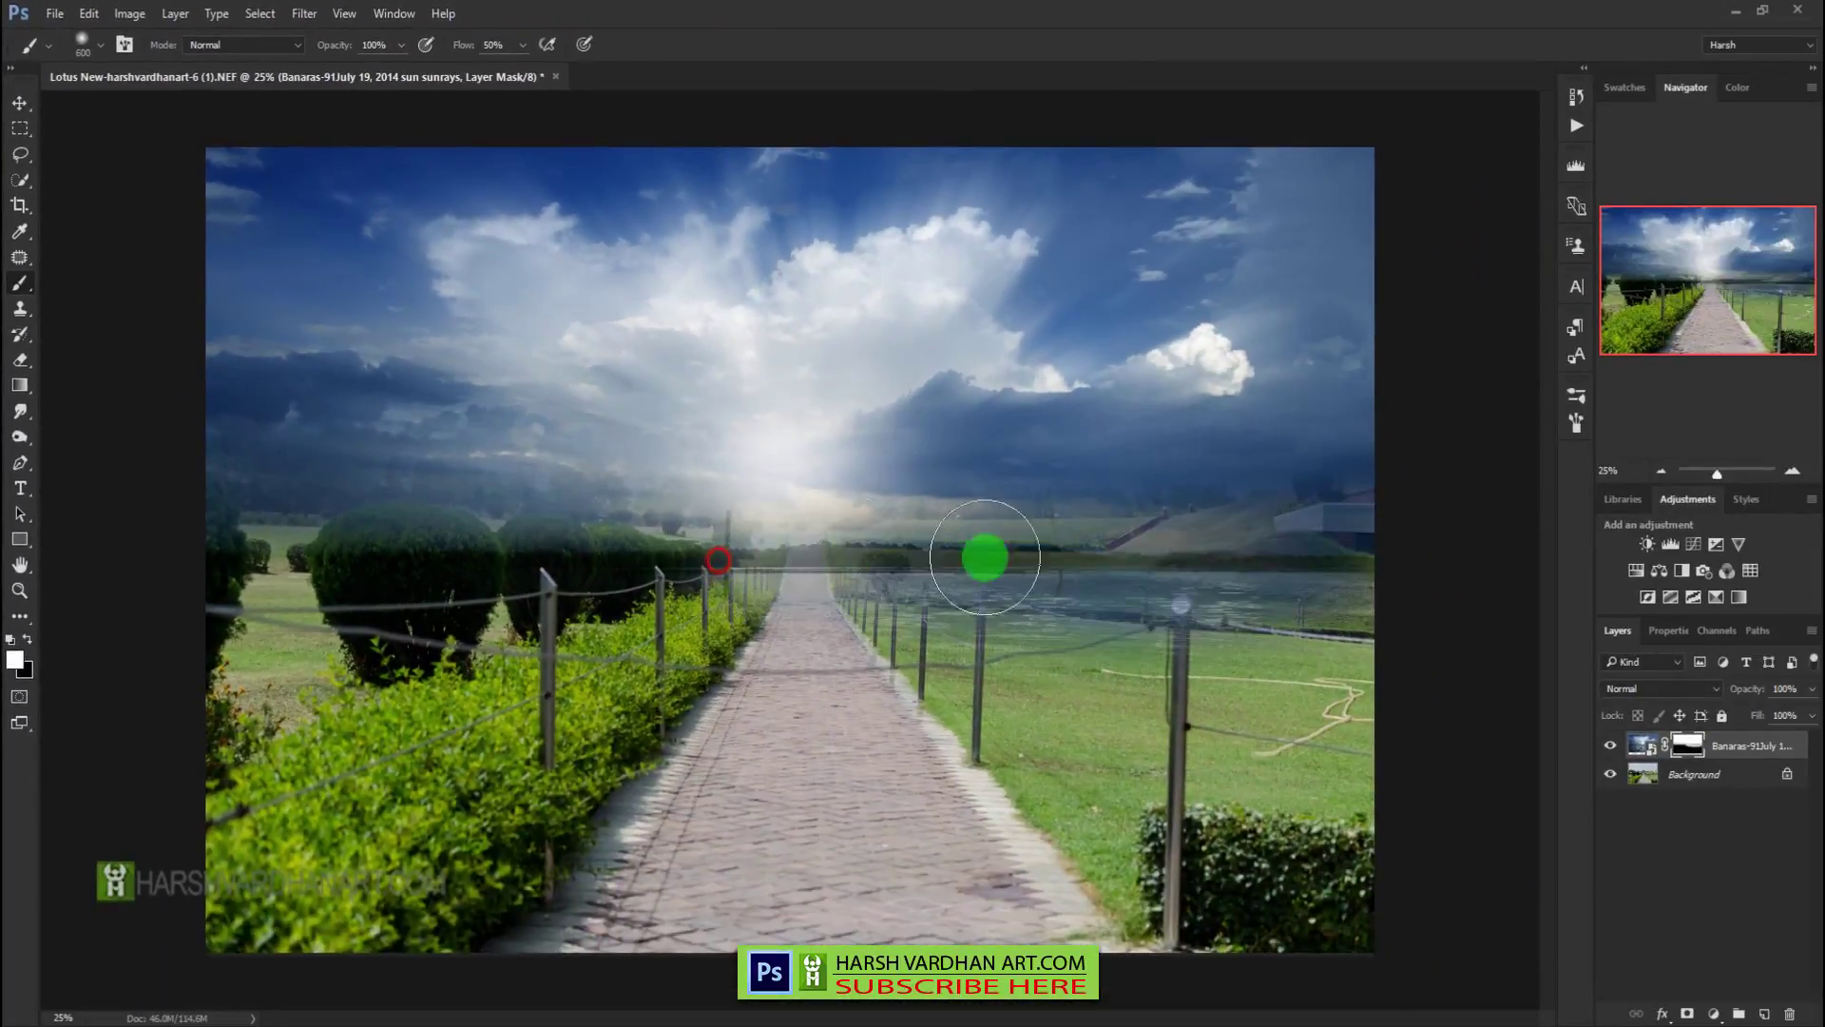
key("x")
left_click_drag(913, 603, 1466, 591)
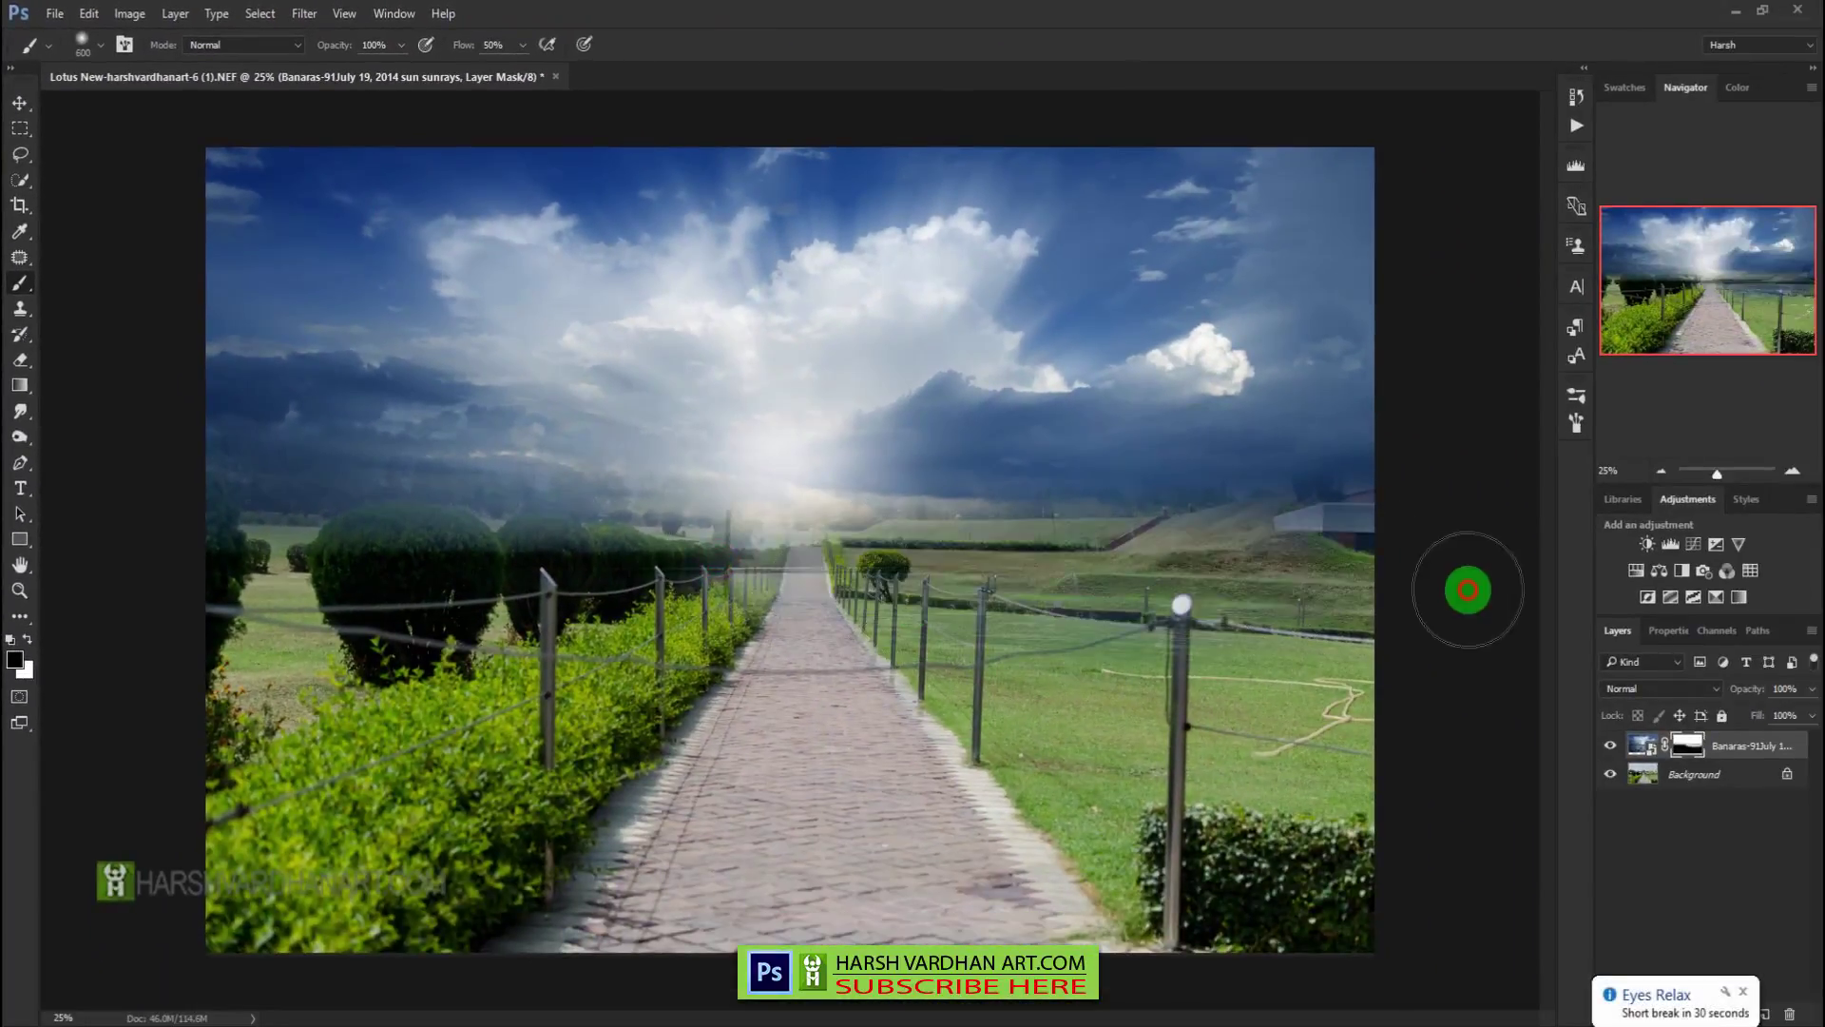
left_click(1239, 569)
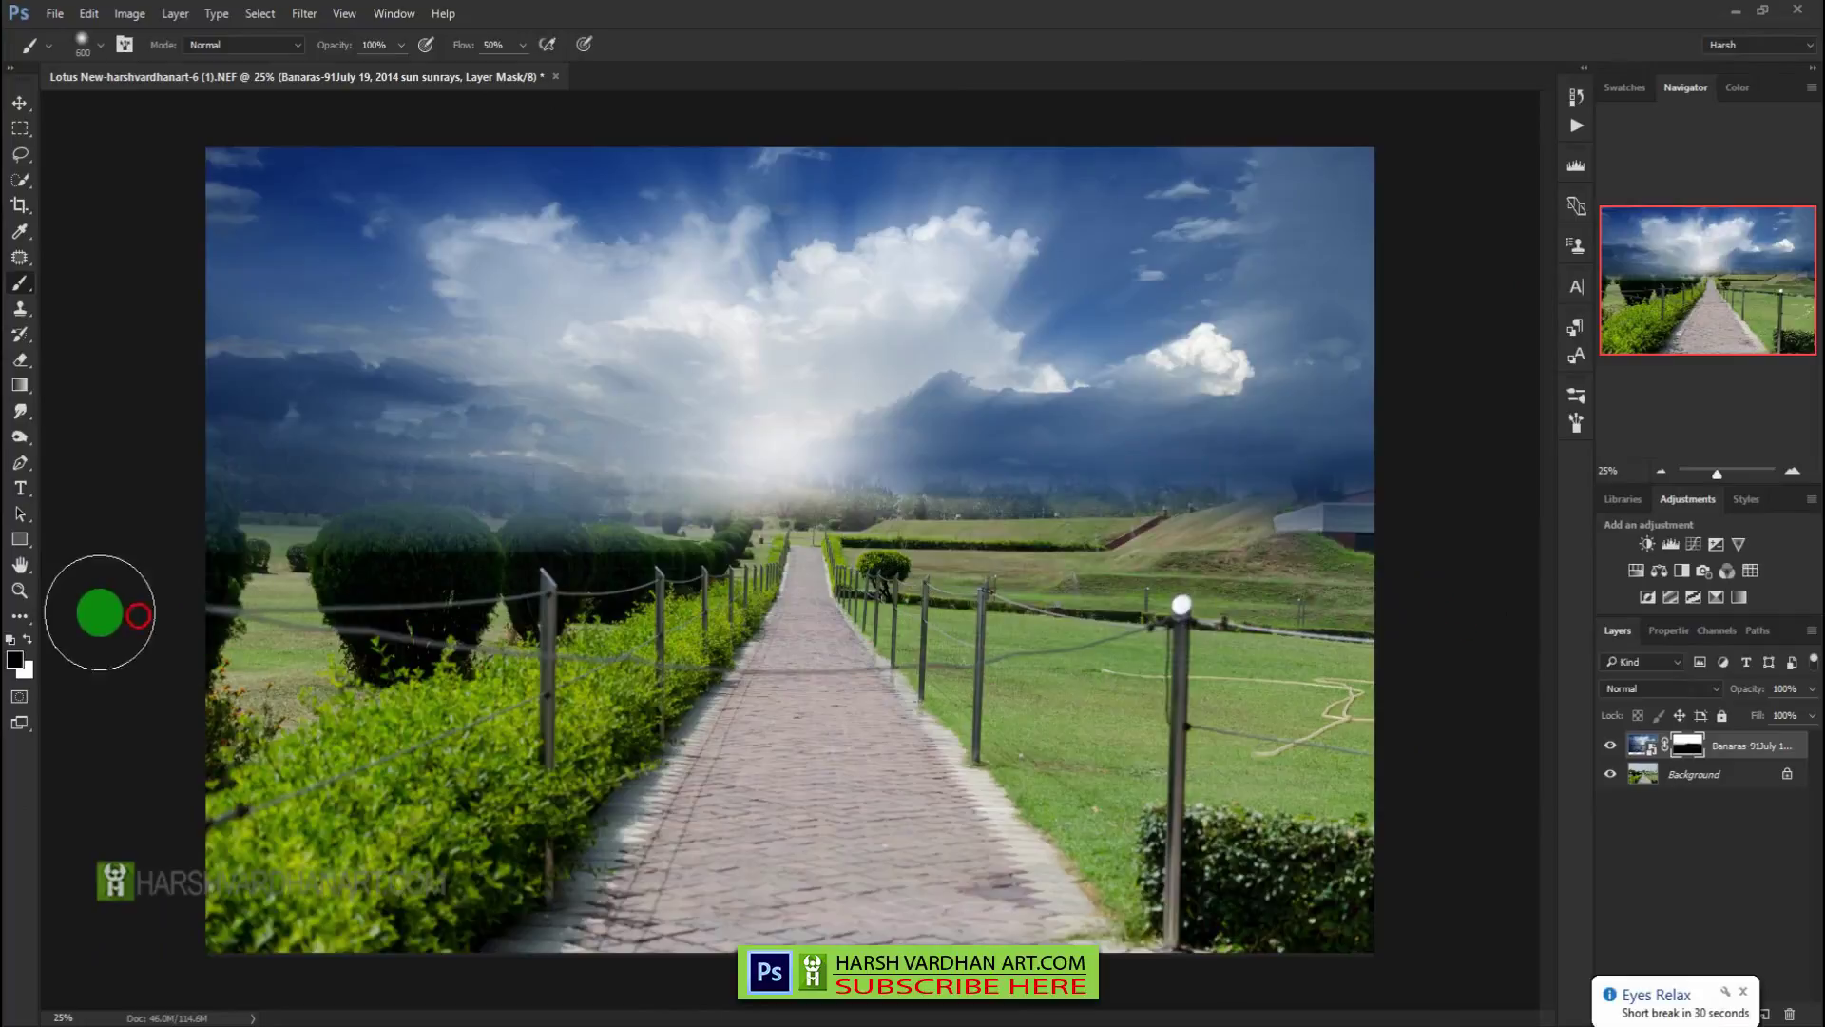
- Lower the brush opacity to 10% and lightly paint the sky mask over the building and tree line on the horizon
key("1")
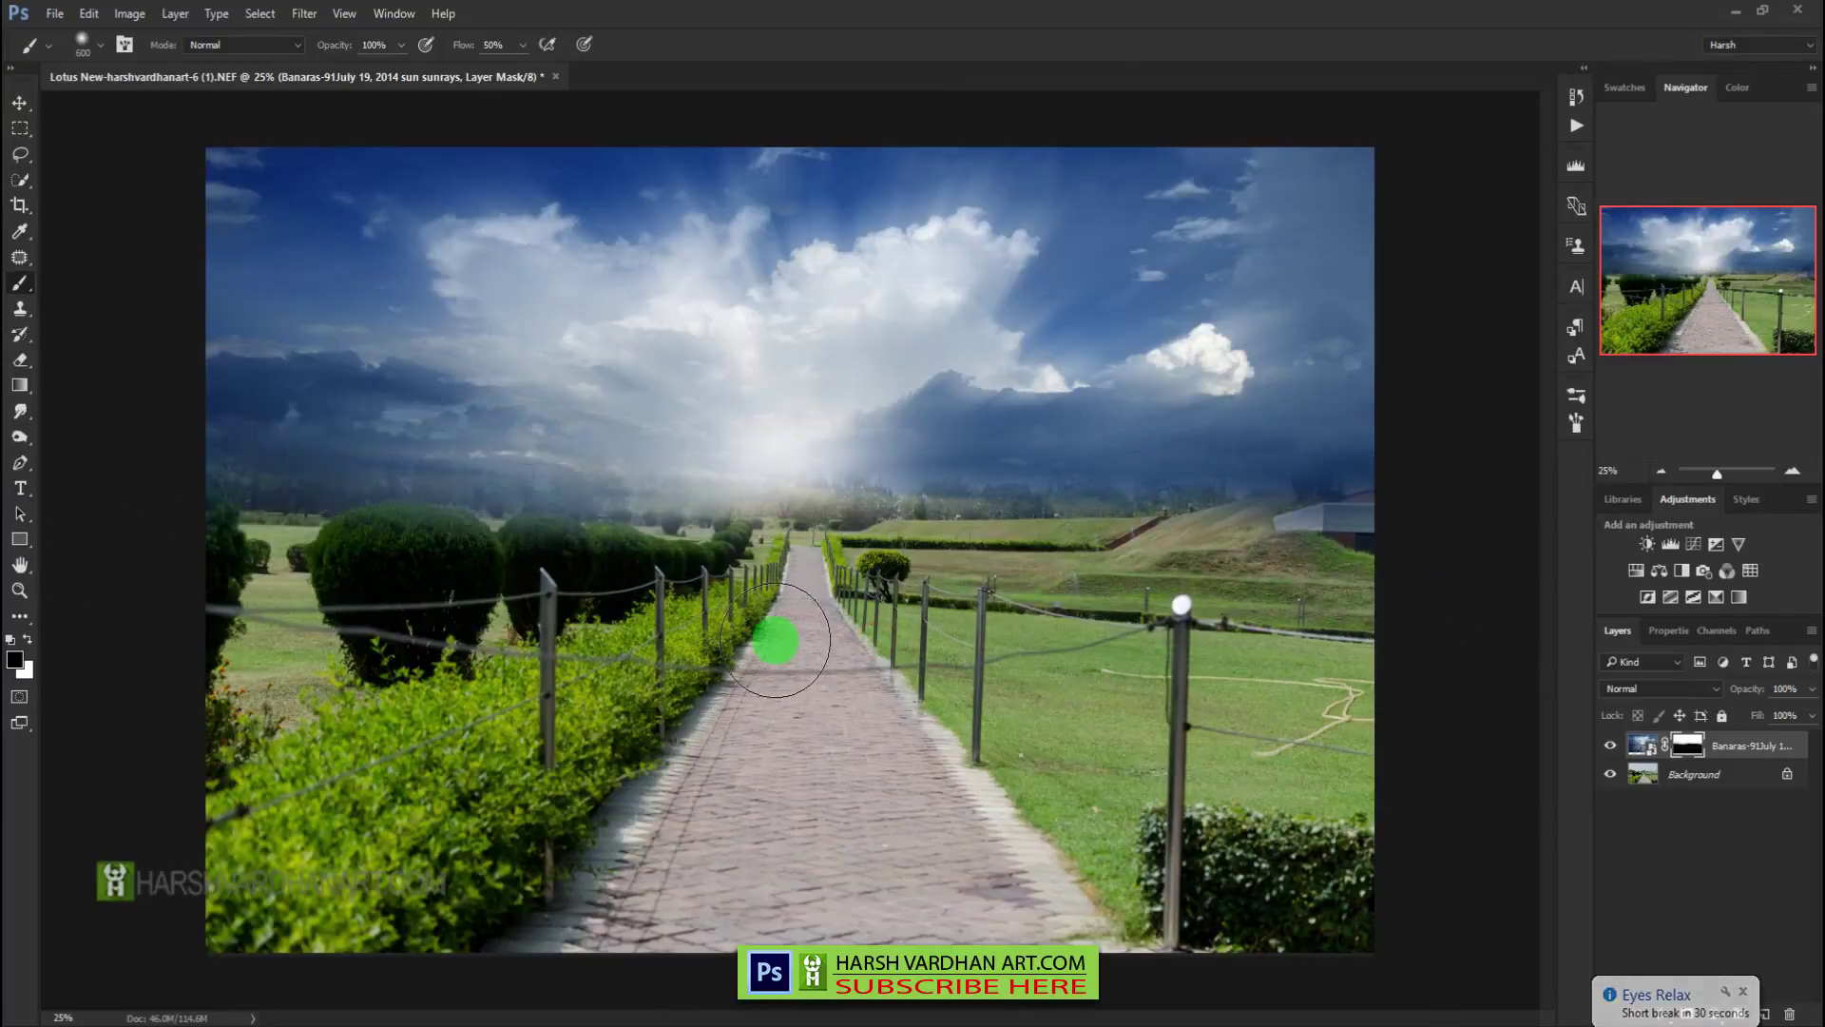
left_click(1324, 461)
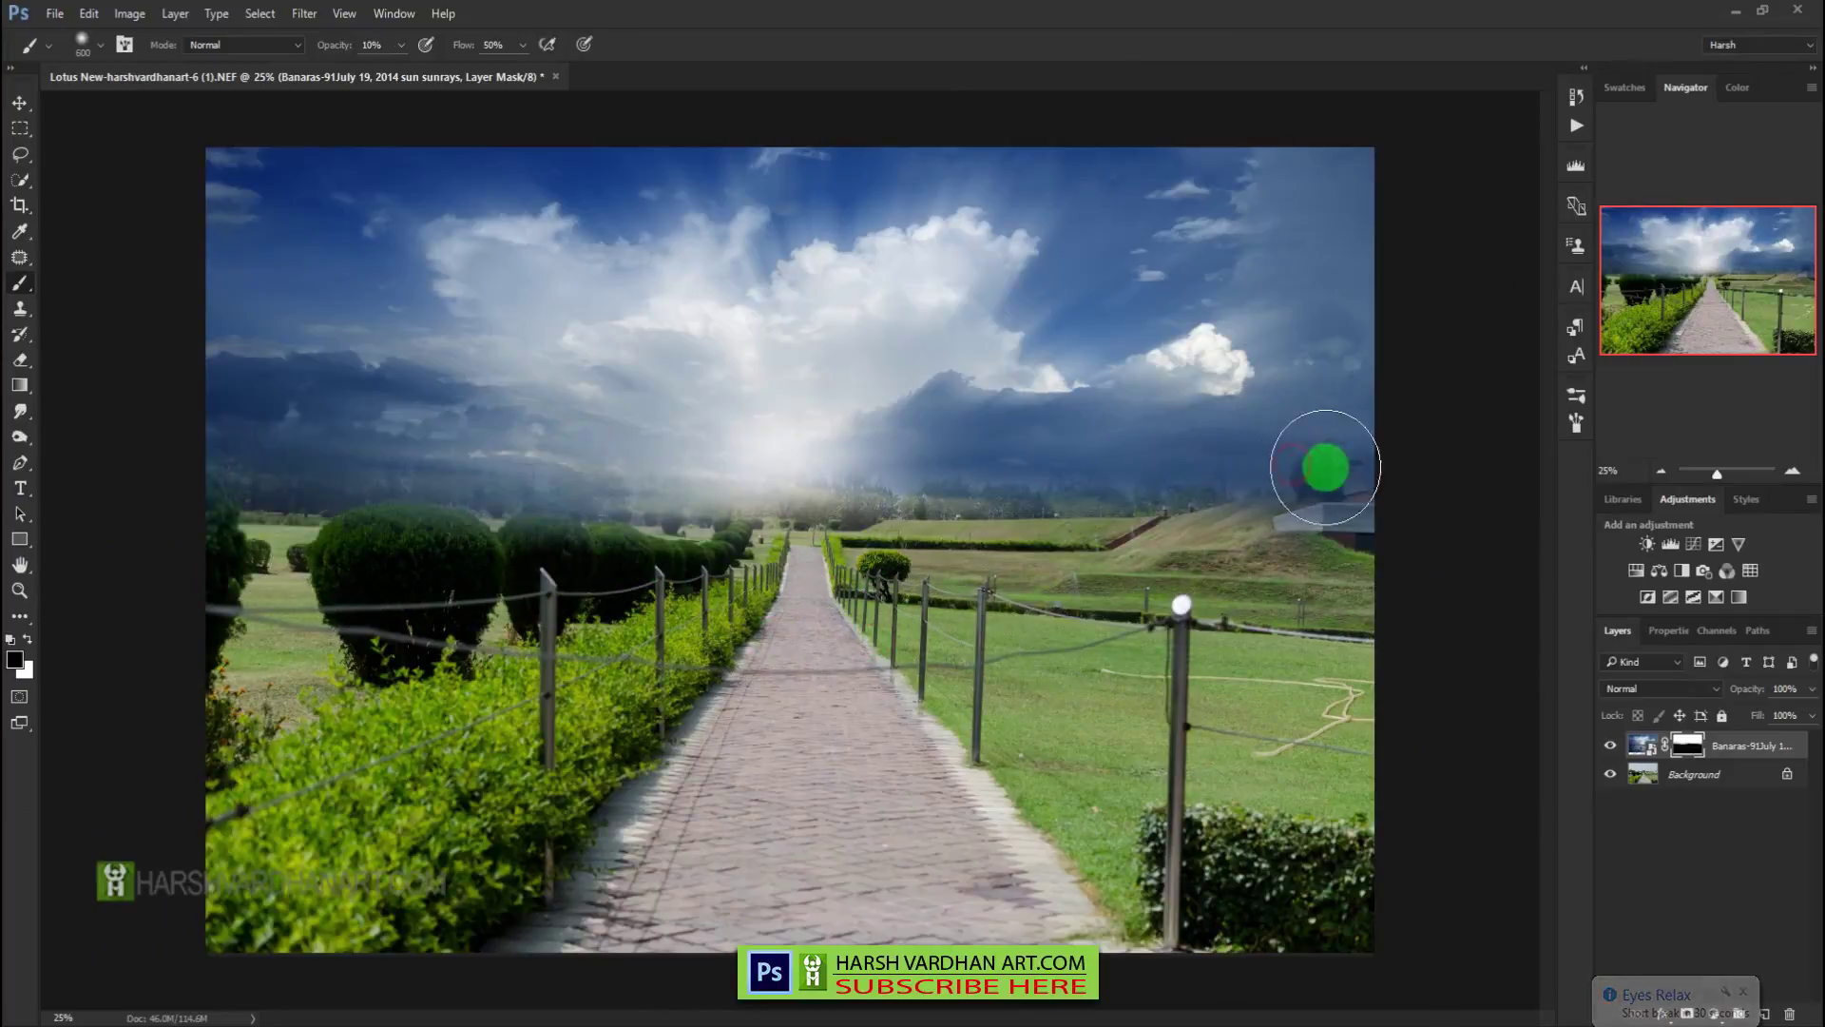
mouse_move(1208, 455)
left_mouse_down()
mouse_move(1082, 486)
mouse_move(1225, 464)
mouse_move(1198, 439)
mouse_move(1220, 442)
mouse_move(1185, 448)
mouse_move(1223, 464)
mouse_move(985, 464)
mouse_move(1211, 473)
mouse_move(938, 522)
mouse_move(1150, 519)
mouse_move(1170, 512)
mouse_move(892, 521)
mouse_move(989, 491)
mouse_move(1137, 486)
mouse_move(531, 546)
mouse_move(990, 519)
mouse_move(530, 547)
mouse_move(954, 490)
mouse_move(645, 507)
mouse_move(846, 499)
mouse_move(290, 439)
mouse_move(618, 459)
mouse_move(141, 433)
mouse_move(880, 525)
left_mouse_up()
key("x")
- Try the Multiply blend mode on the sky layer, and settle on Darken
left_click(1695, 691)
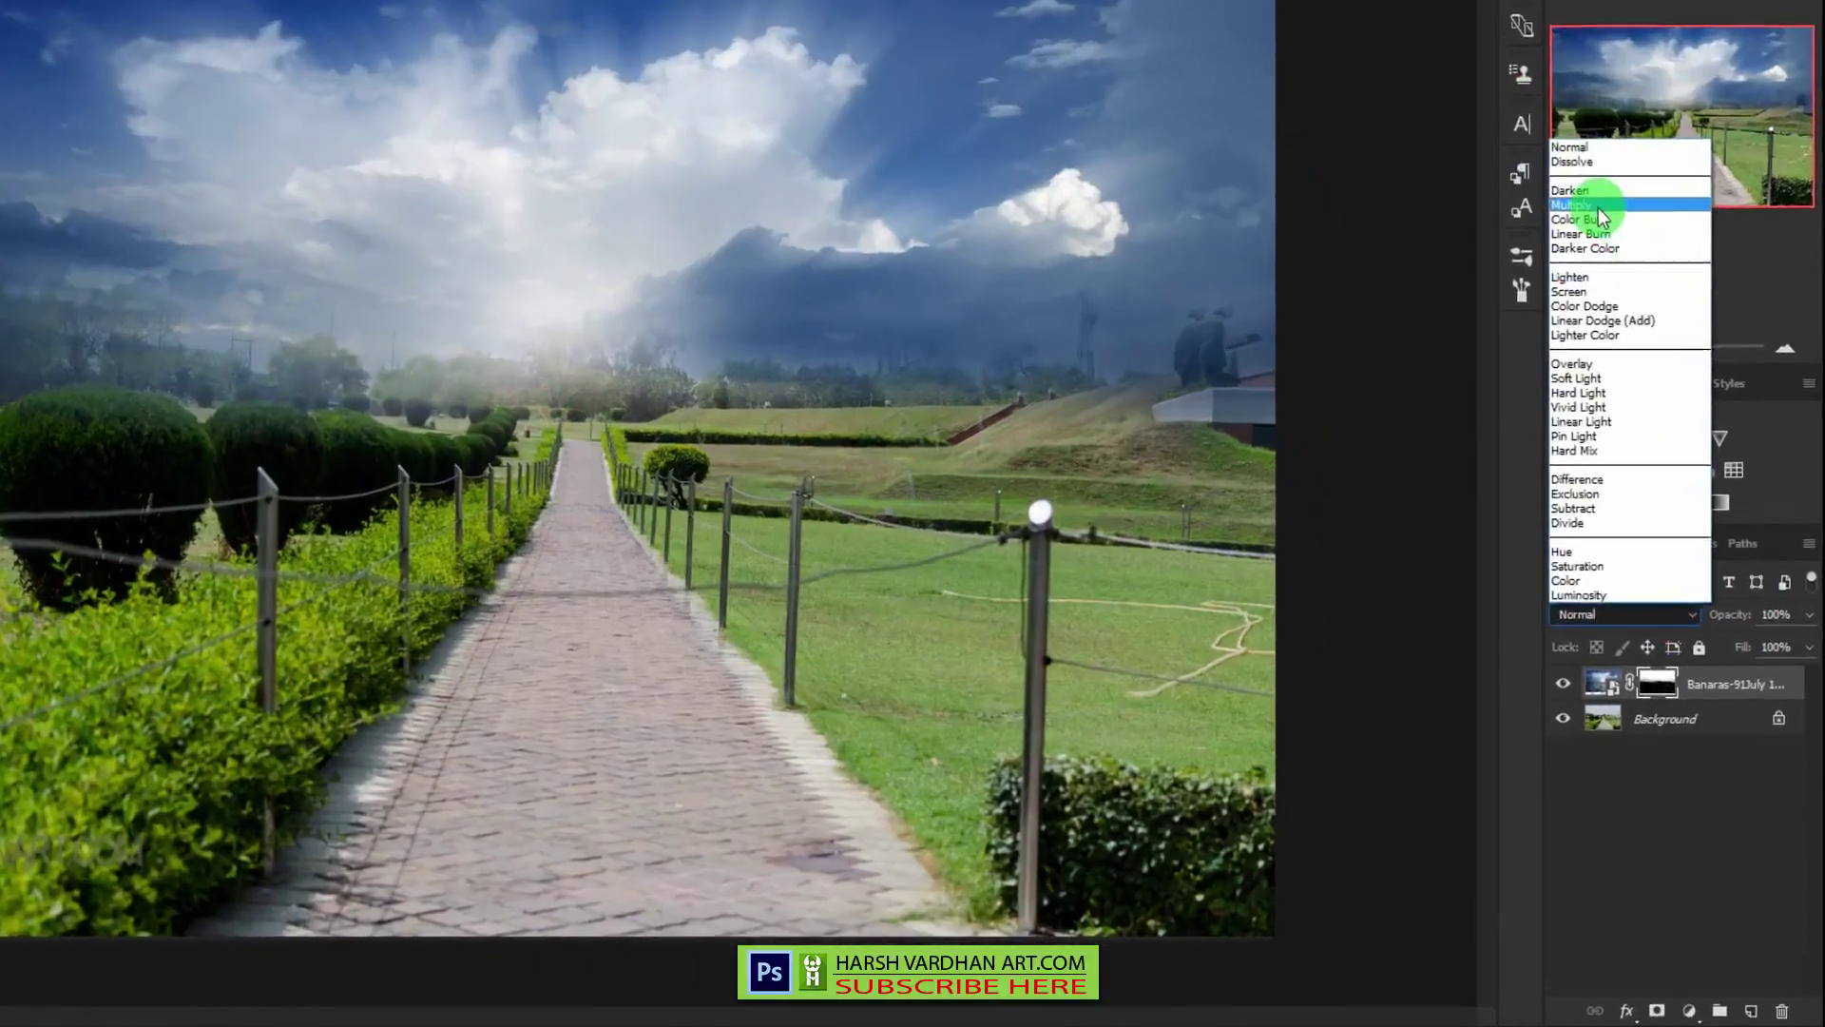
left_click(1601, 206)
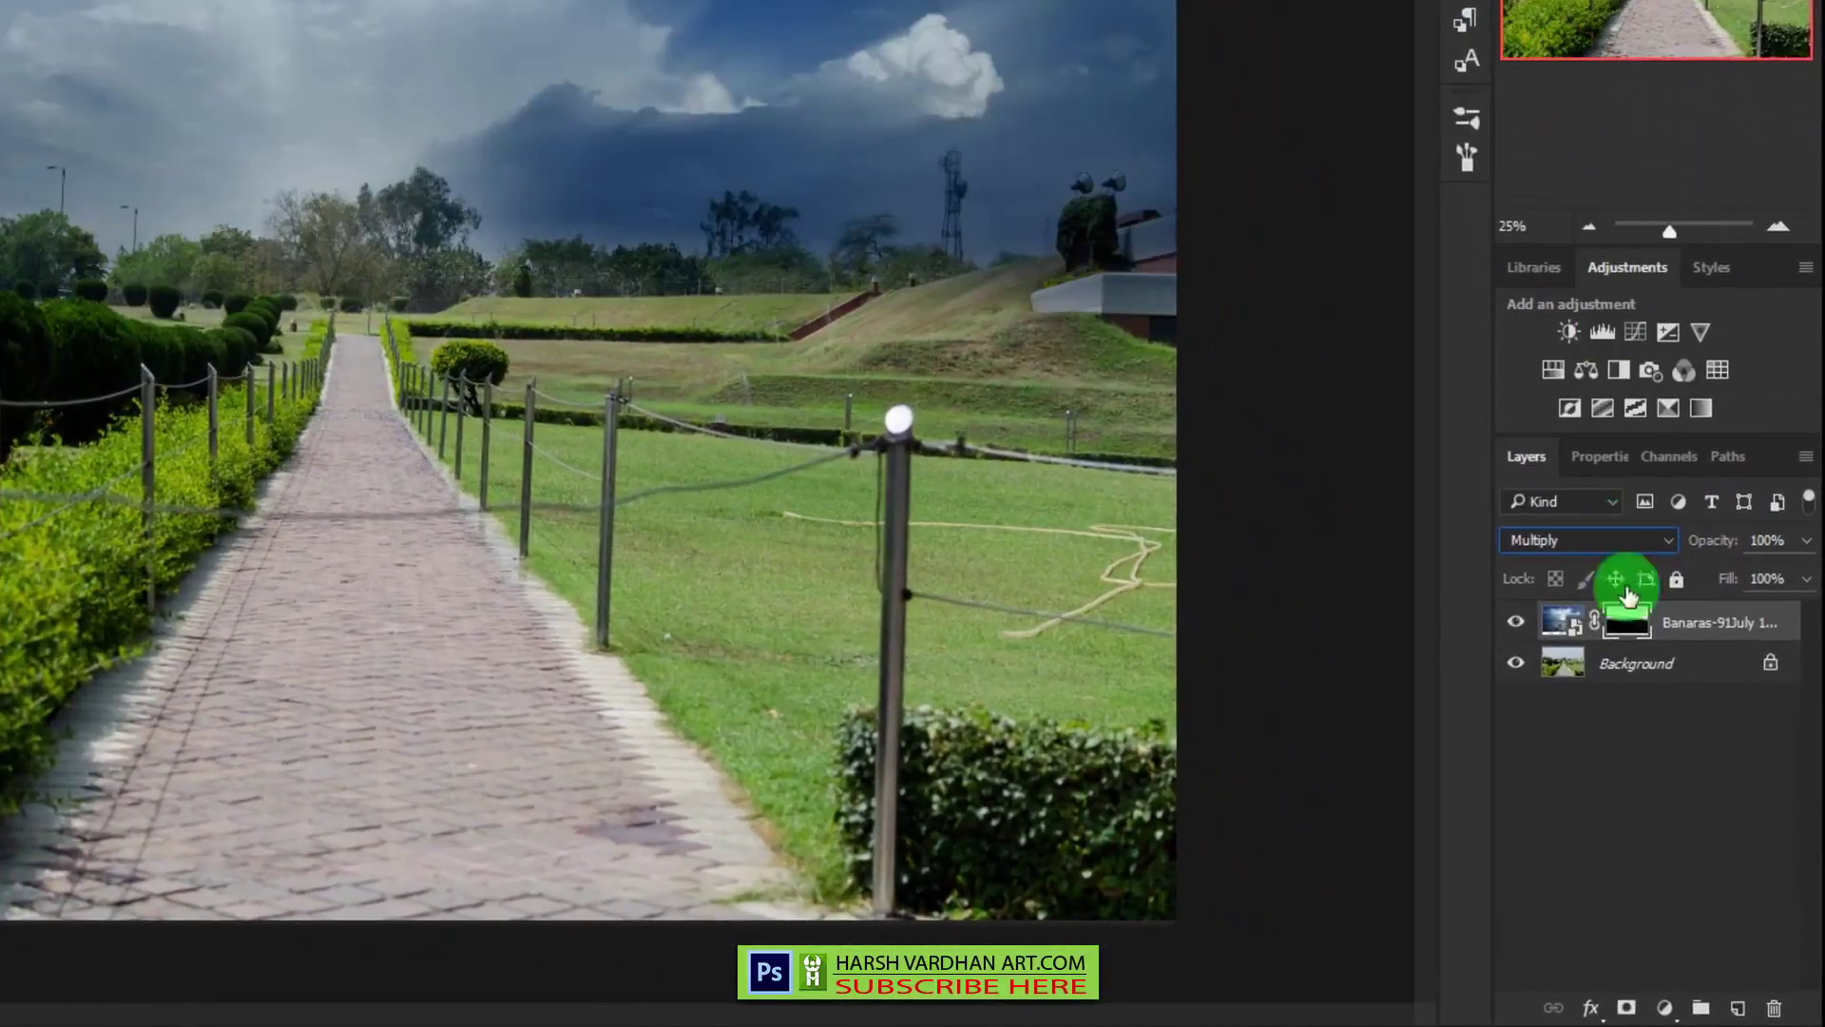
left_click(1607, 540)
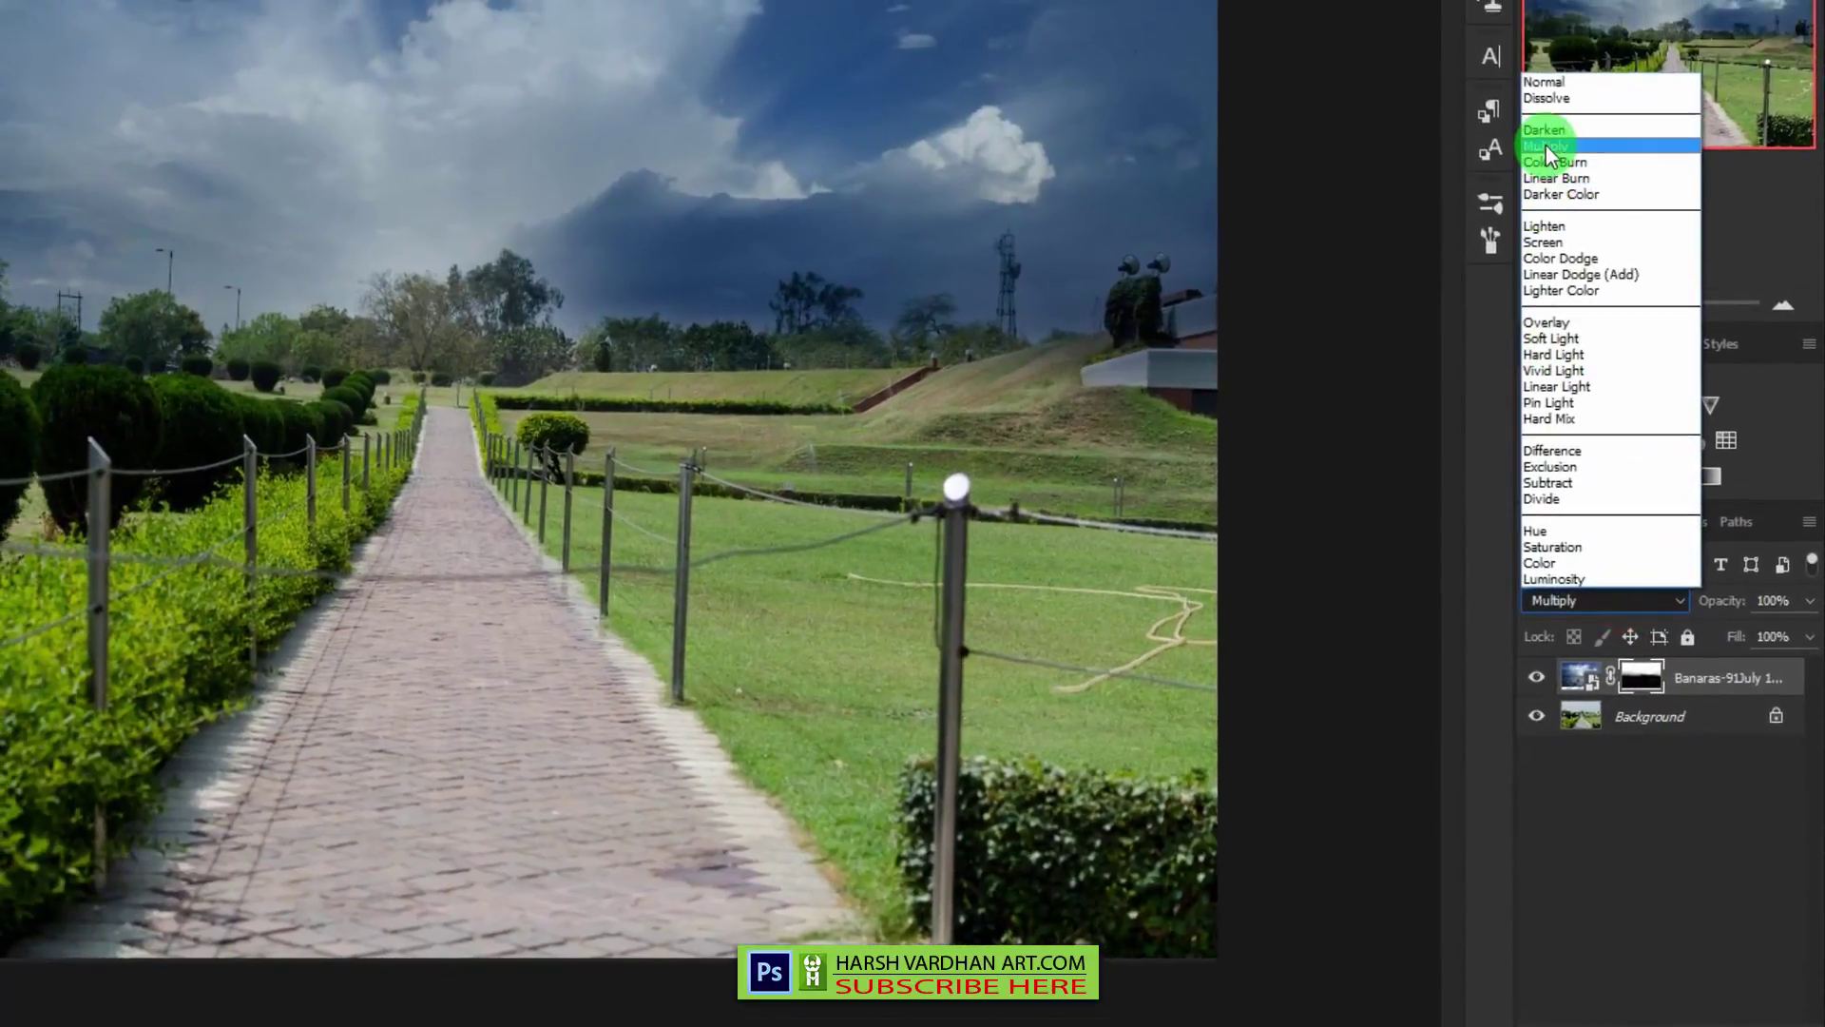
left_click(1549, 130)
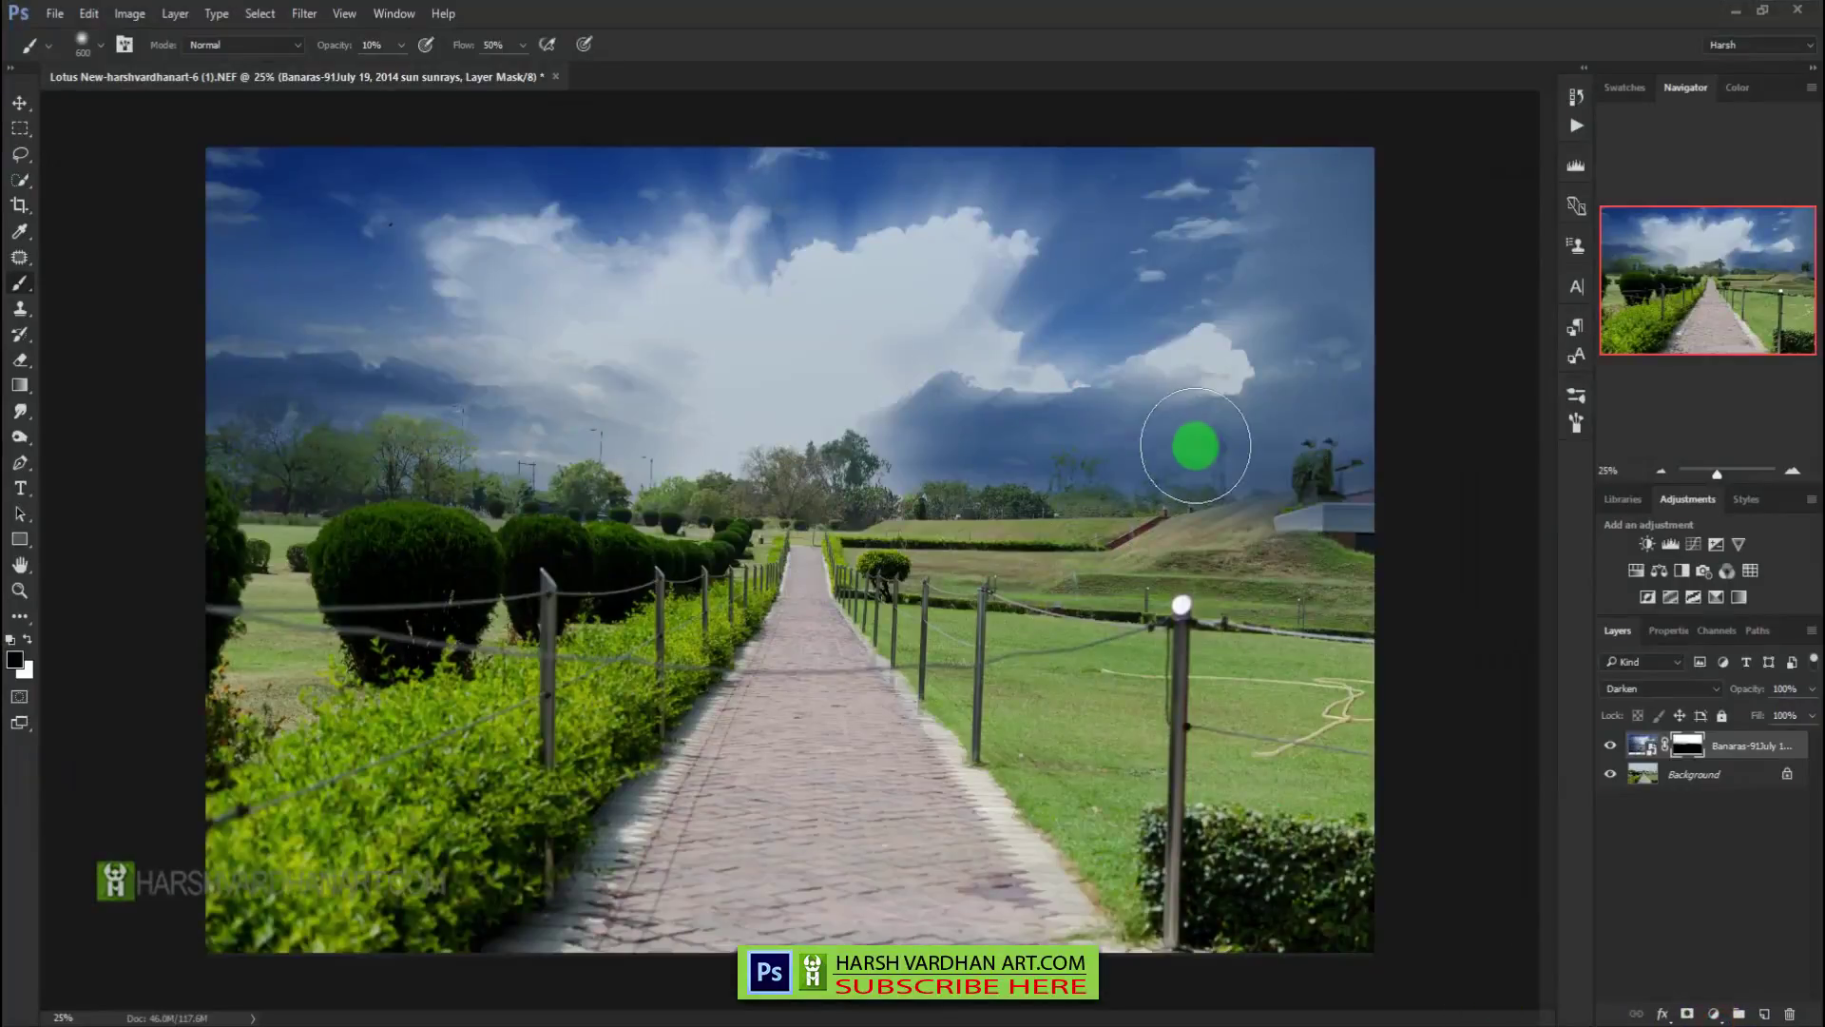
- Build up repeated 10% black brush strokes on the sky mask along the horizon, bringing back the trees, tower and building
mouse_move(1207, 462)
left_mouse_down()
mouse_move(1023, 465)
mouse_move(1364, 492)
mouse_move(1142, 452)
left_mouse_up()
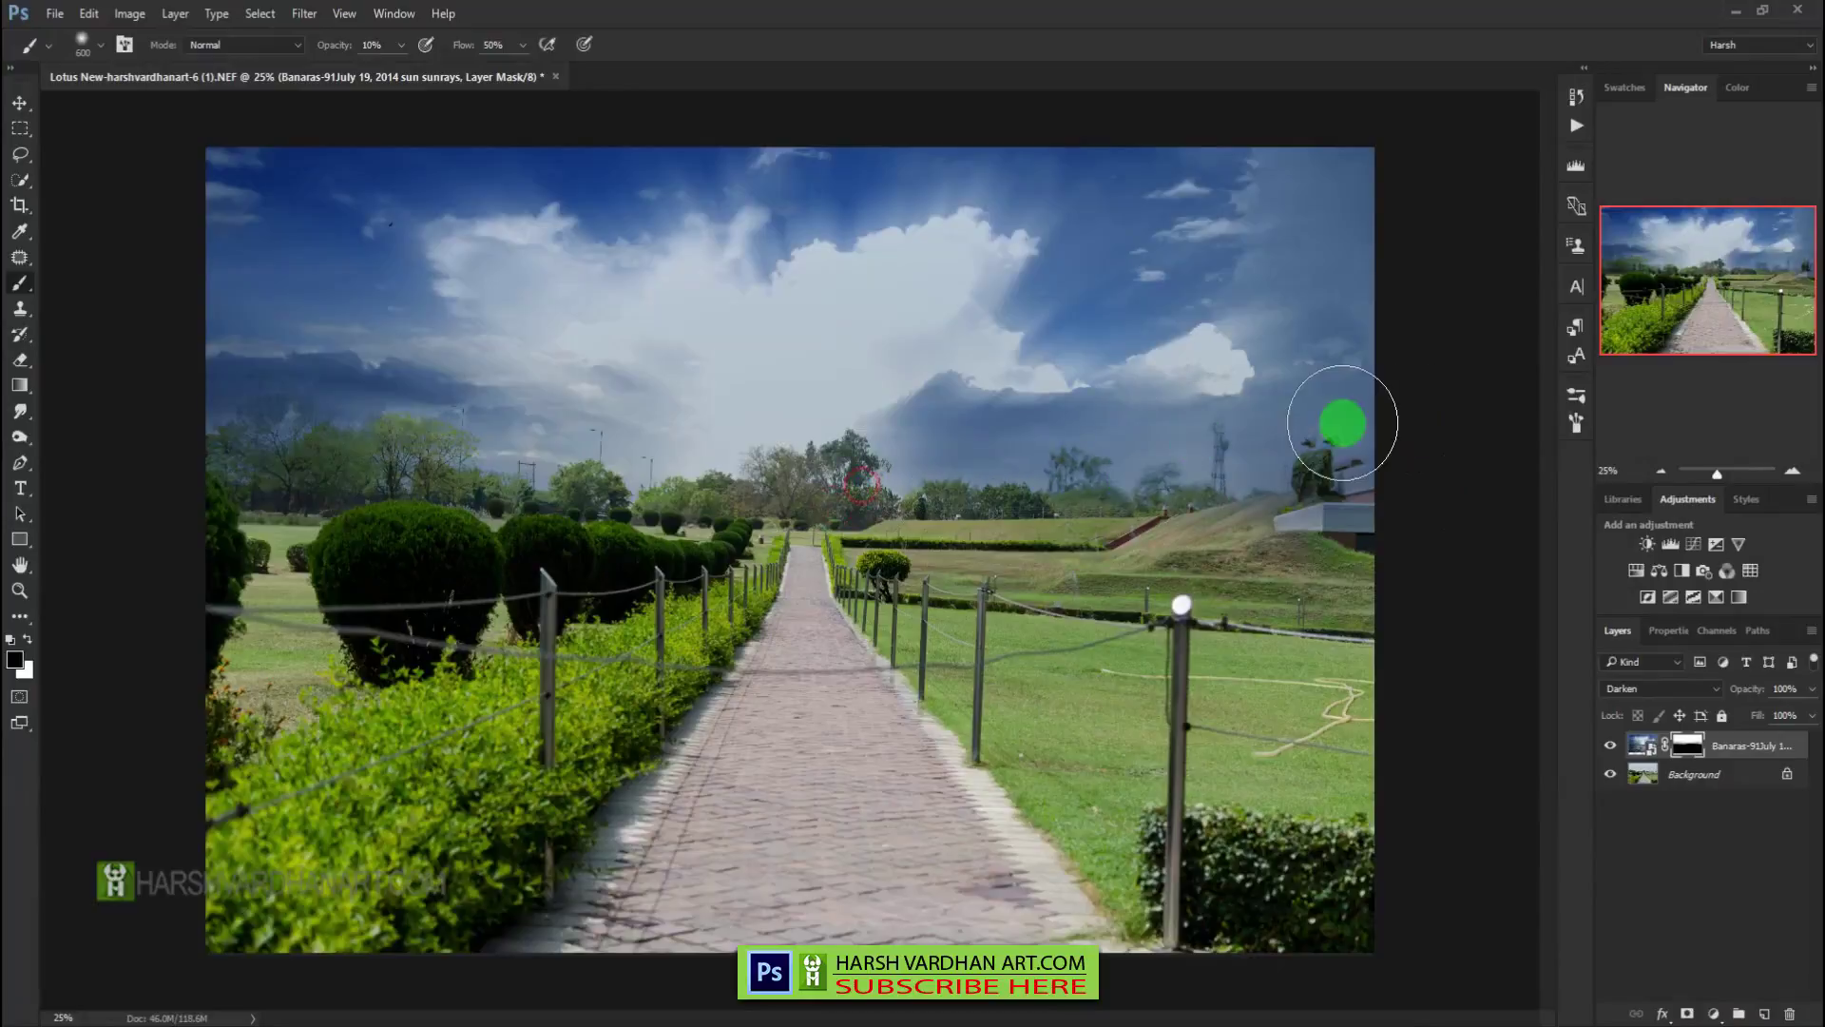
left_click_drag(1341, 423, 748, 522)
left_click_drag(1378, 467, 697, 493)
left_click_drag(1161, 431, 599, 488)
left_click_drag(1038, 449, 691, 483)
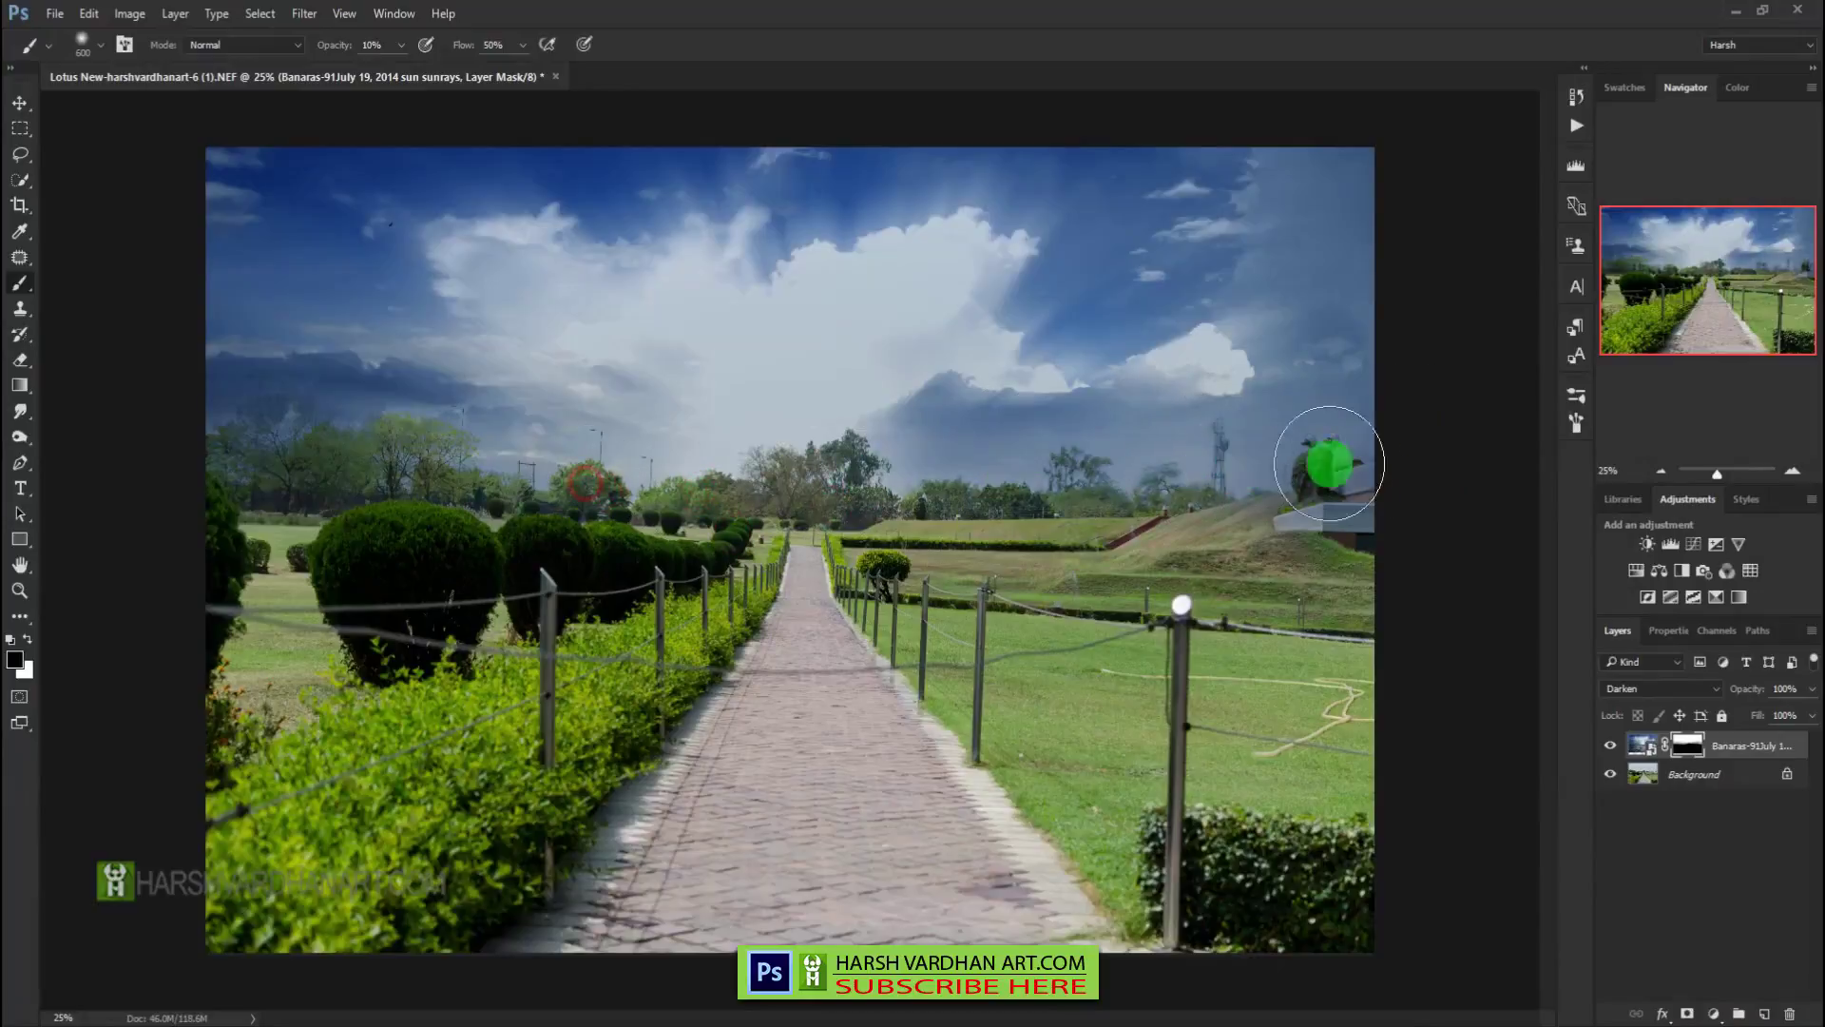
left_click_drag(1330, 463, 766, 491)
left_click_drag(1212, 400, 665, 445)
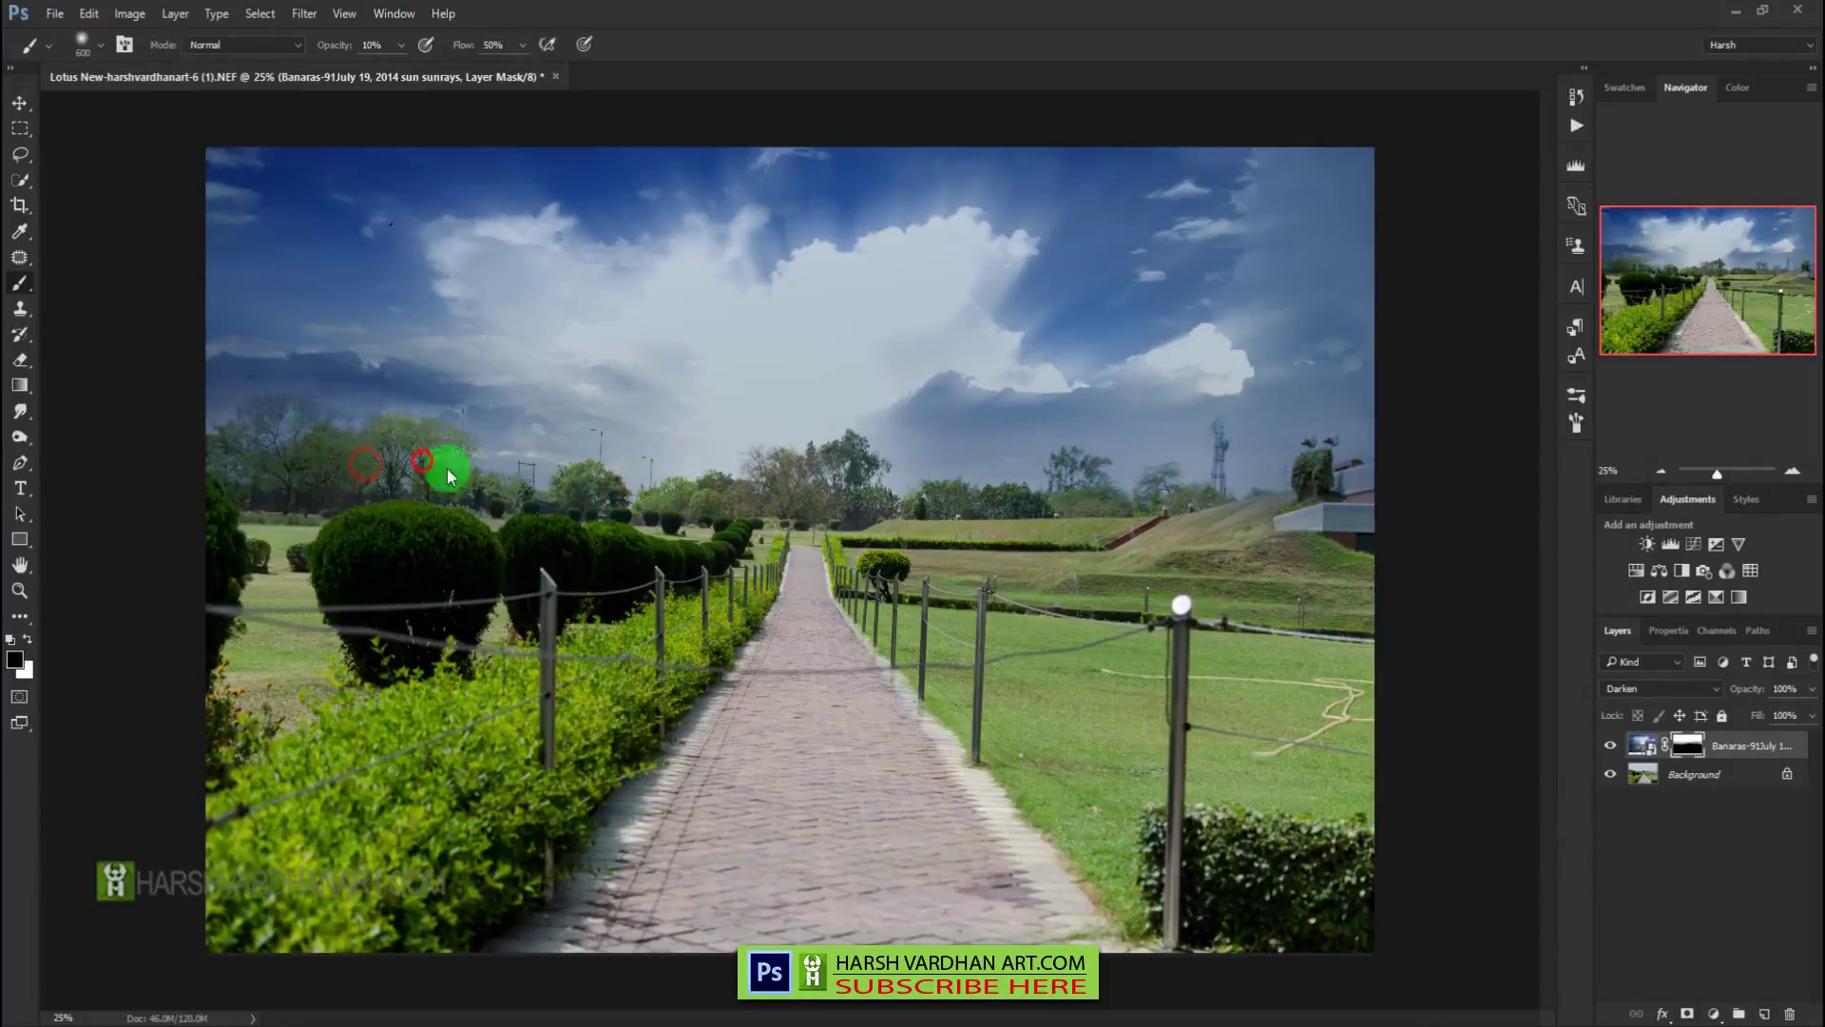
mouse_move(478, 472)
left_mouse_down()
mouse_move(224, 402)
mouse_move(810, 510)
mouse_move(828, 539)
mouse_move(296, 479)
mouse_move(310, 450)
mouse_move(755, 526)
mouse_move(1377, 534)
left_mouse_up()
mouse_move(1515, 533)
left_mouse_down()
mouse_move(1171, 487)
mouse_move(1382, 483)
left_mouse_up()
mouse_move(1059, 542)
left_mouse_down()
mouse_move(1287, 558)
mouse_move(1262, 529)
mouse_move(1149, 513)
left_mouse_up()
left_click_drag(1035, 501, 1261, 465)
mouse_move(717, 506)
left_mouse_down()
mouse_move(782, 482)
mouse_move(436, 494)
mouse_move(444, 453)
mouse_move(159, 412)
mouse_move(257, 468)
mouse_move(647, 521)
left_mouse_up()
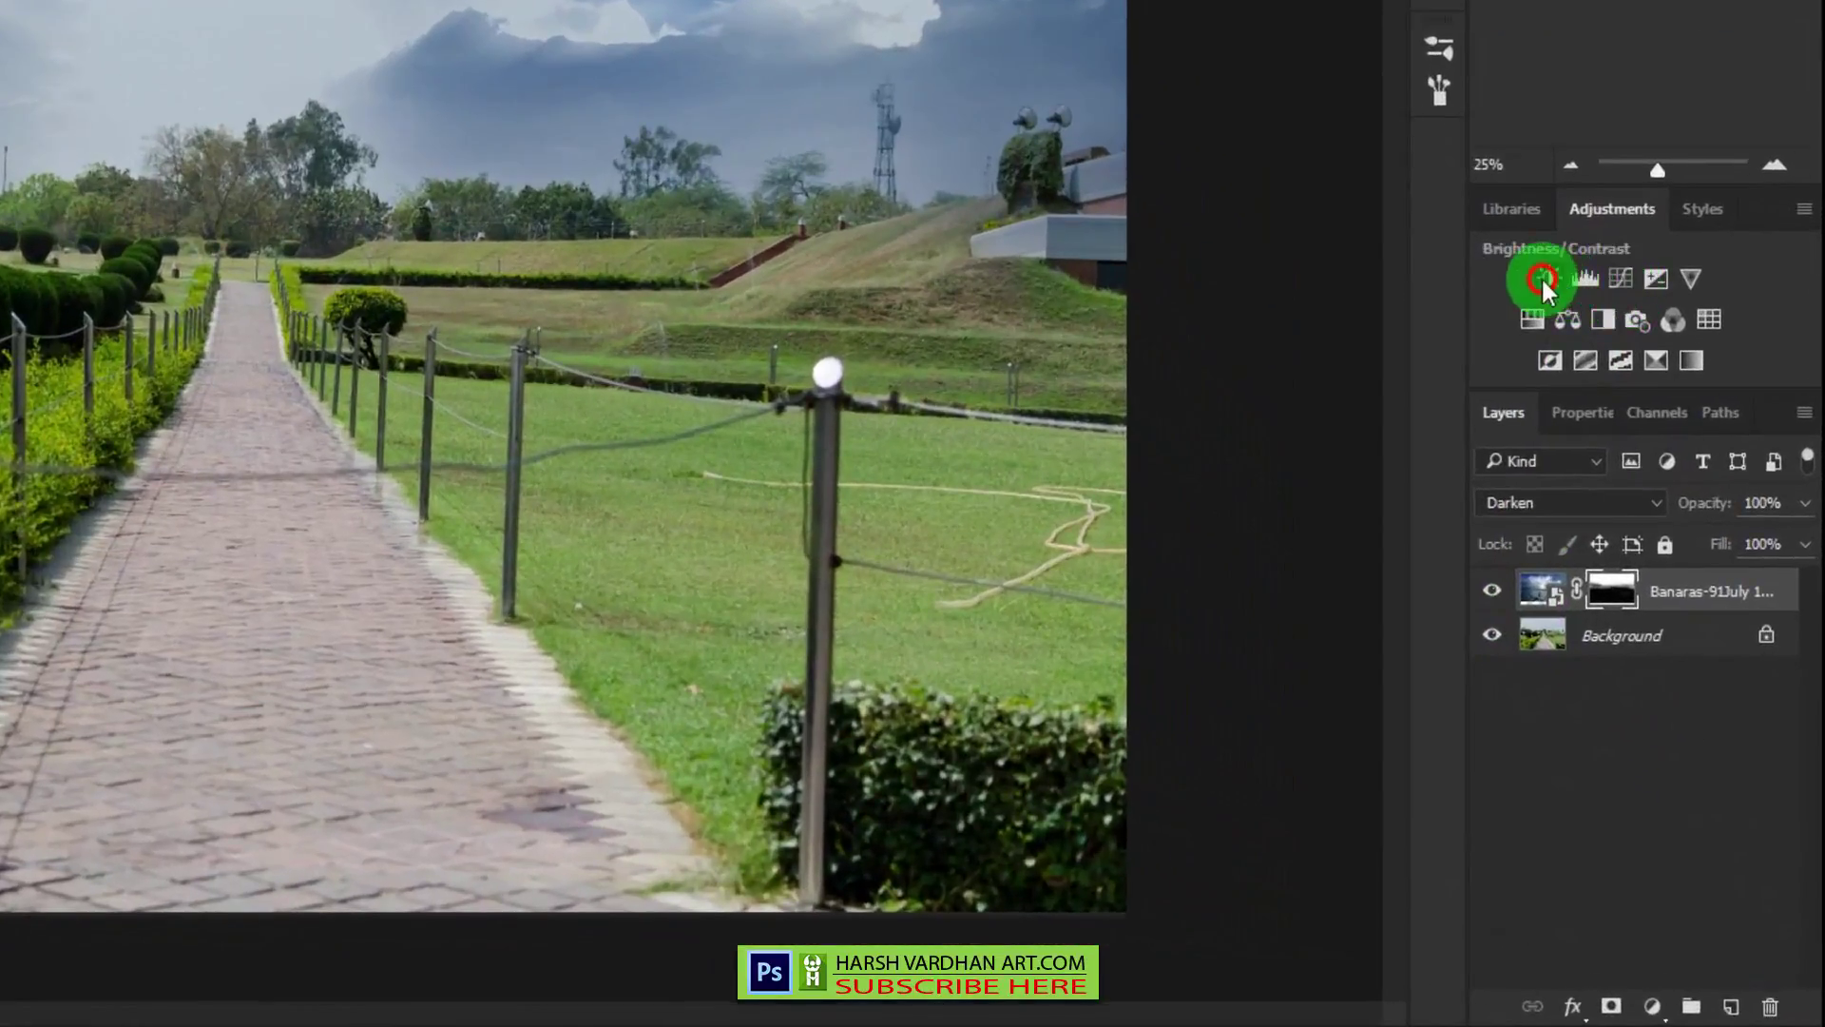
- Add a Brightness/Contrast adjustment layer above the sky with contrast set to 22
left_click(1559, 305)
left_click_drag(1659, 639, 1665, 639)
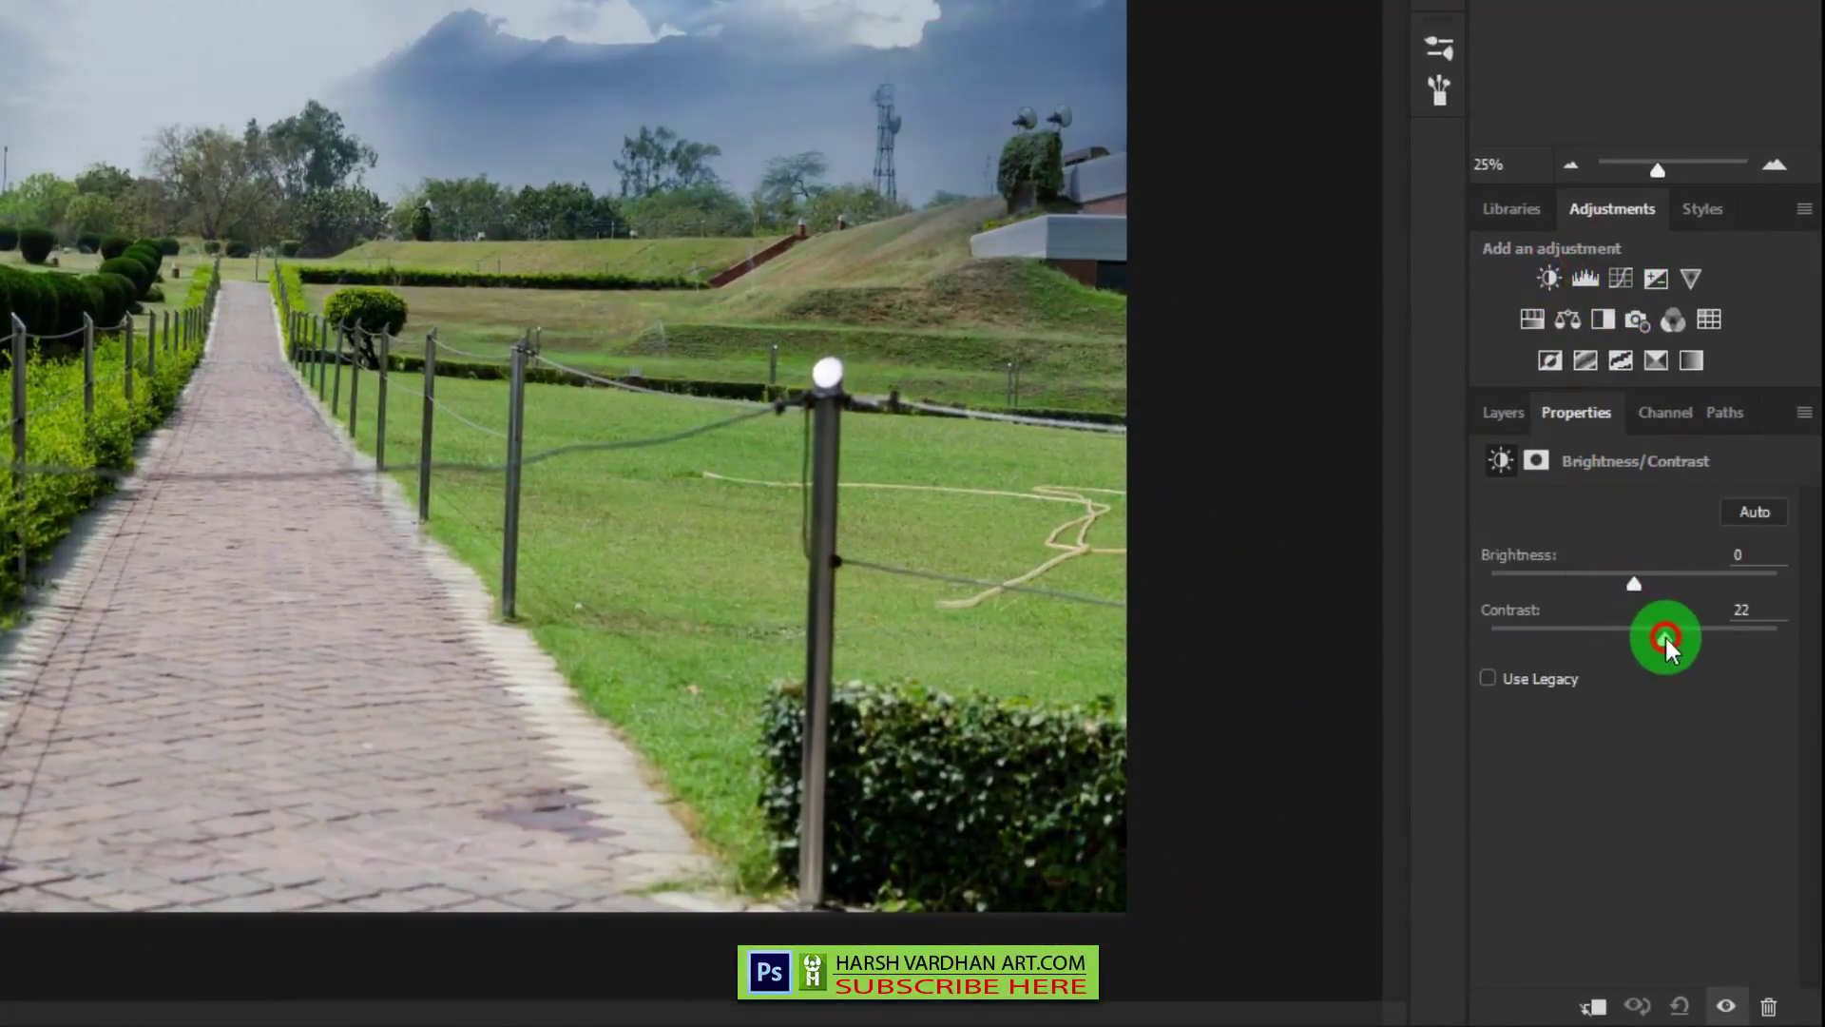
left_click(1503, 412)
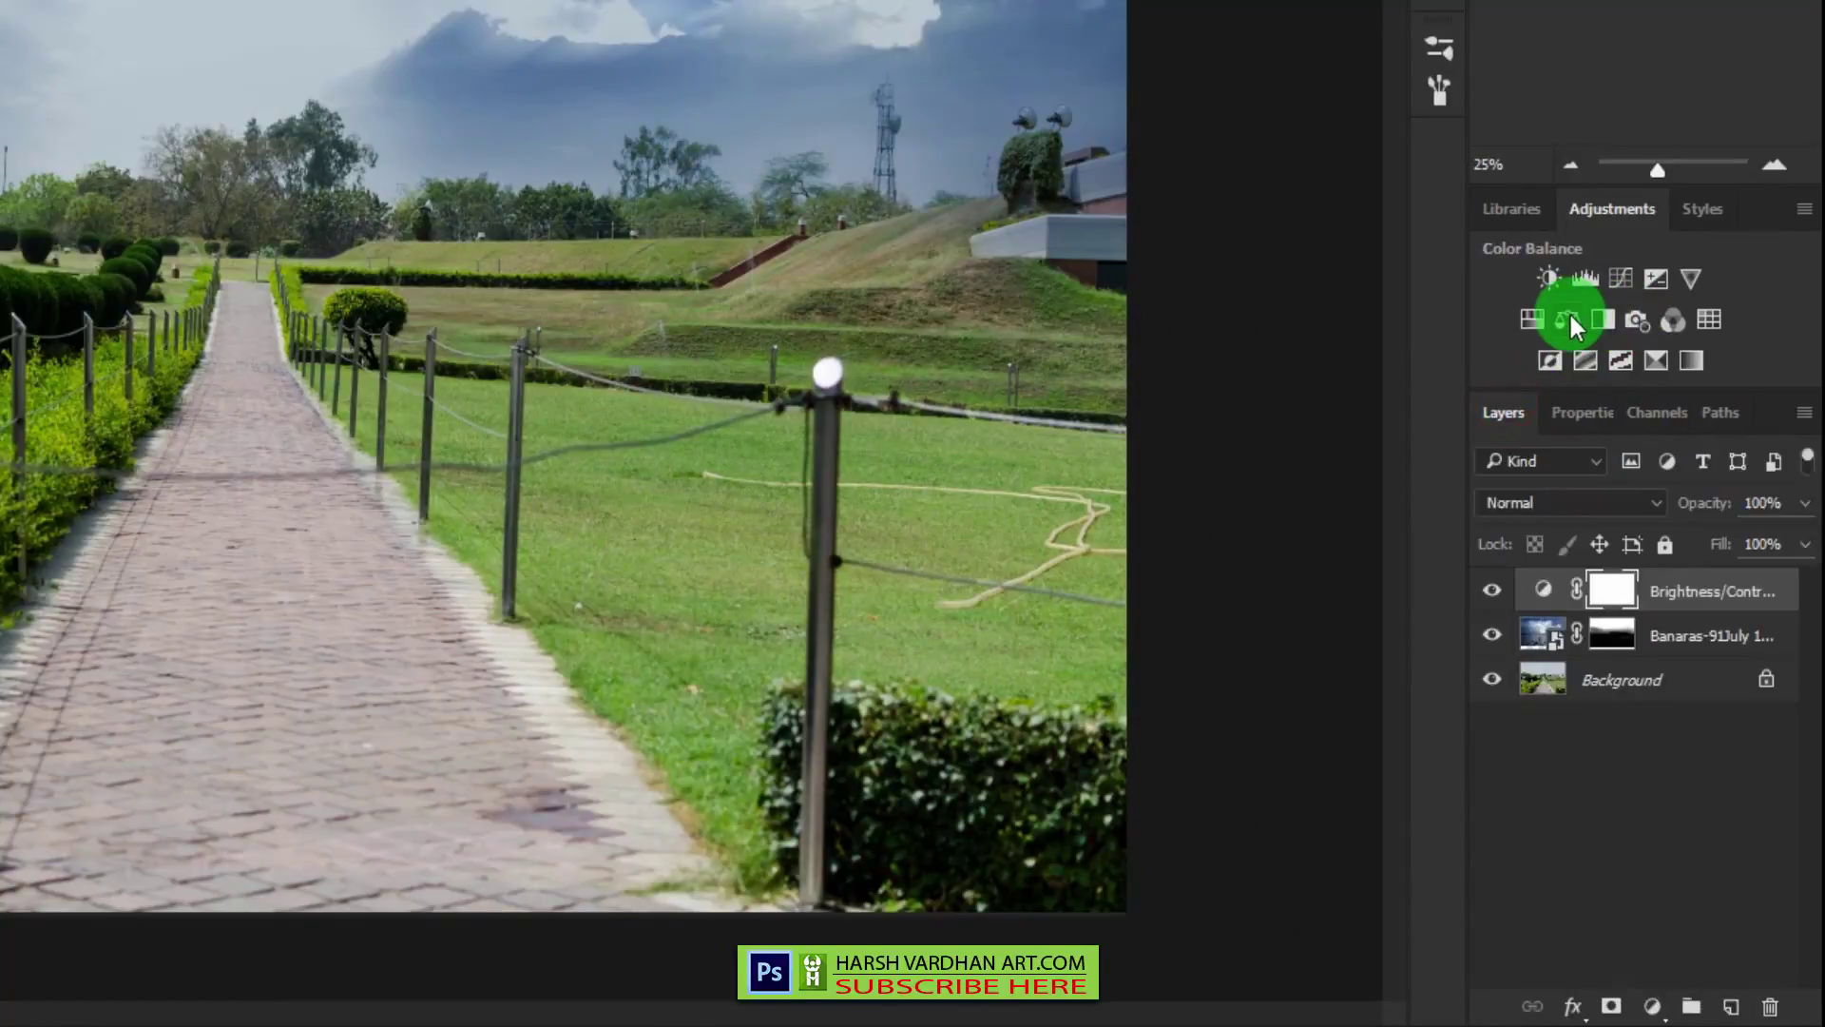
- Add a Color Balance adjustment layer with midtones shifted toward cyan, green +3 and blue +12, and shadows at +10 red, green and blue
left_click(1570, 323)
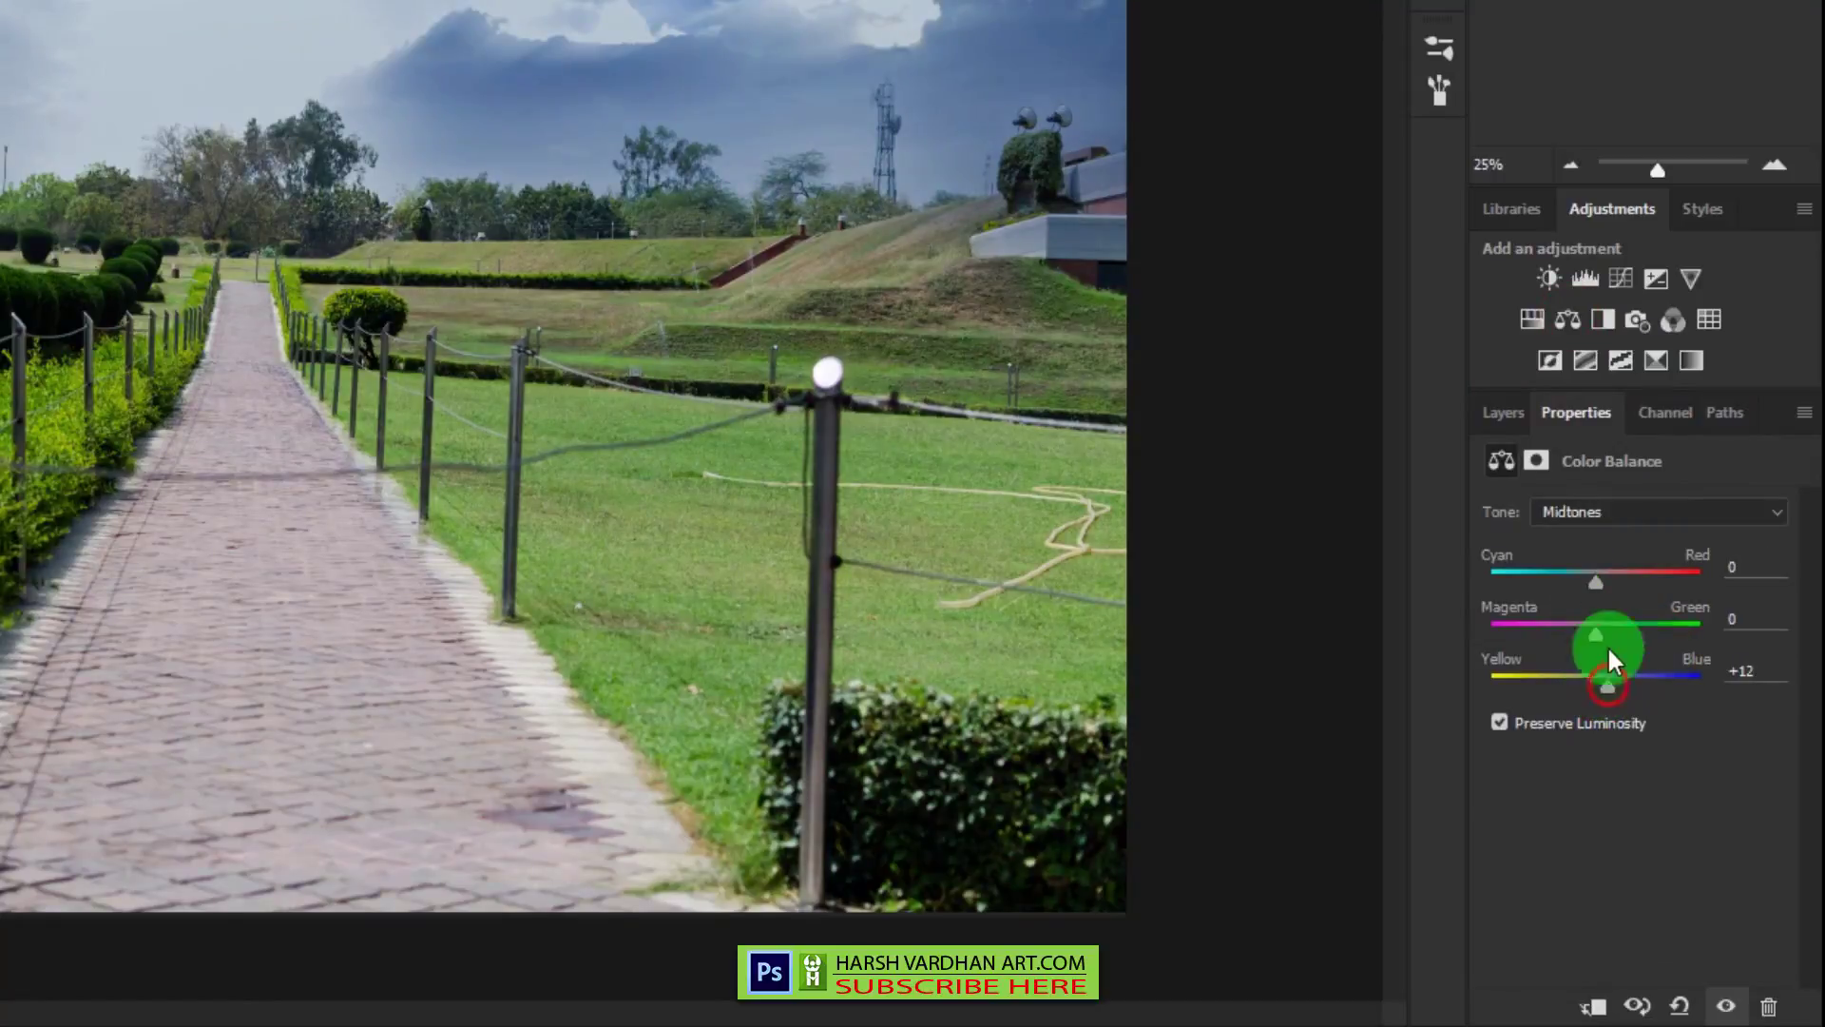
left_click_drag(1592, 578, 1580, 571)
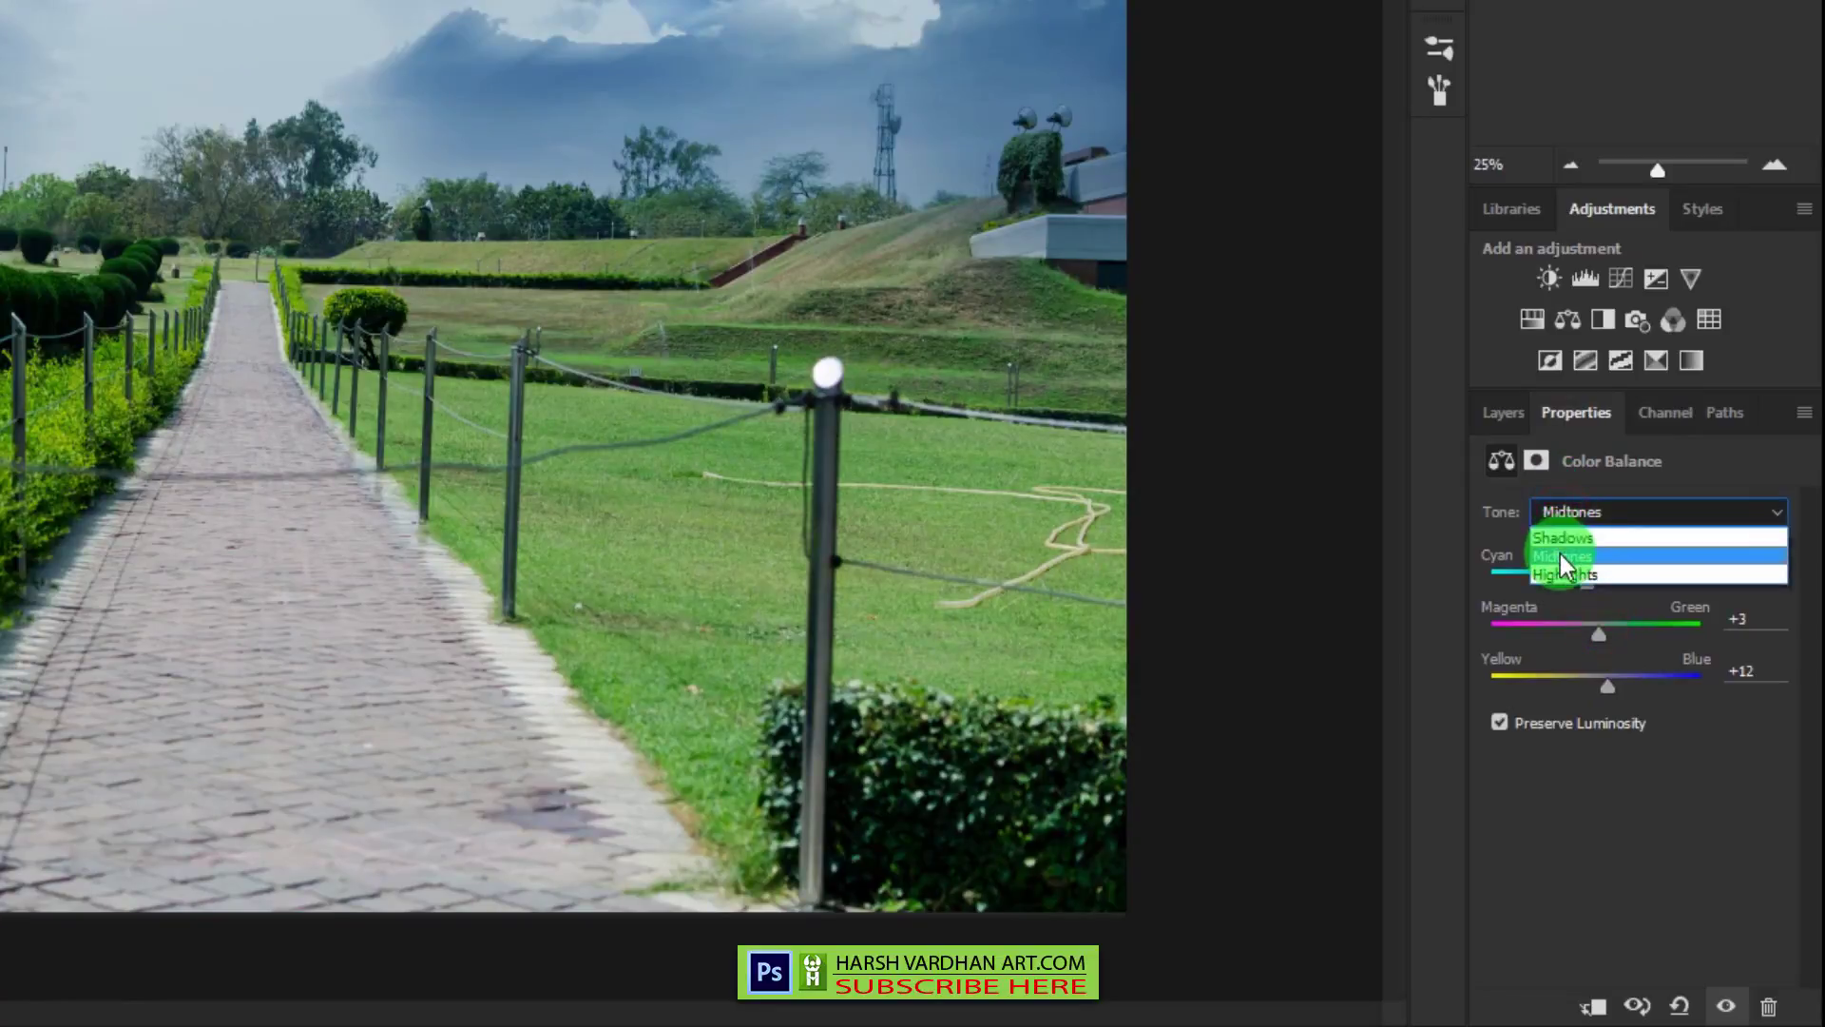
left_click(1562, 537)
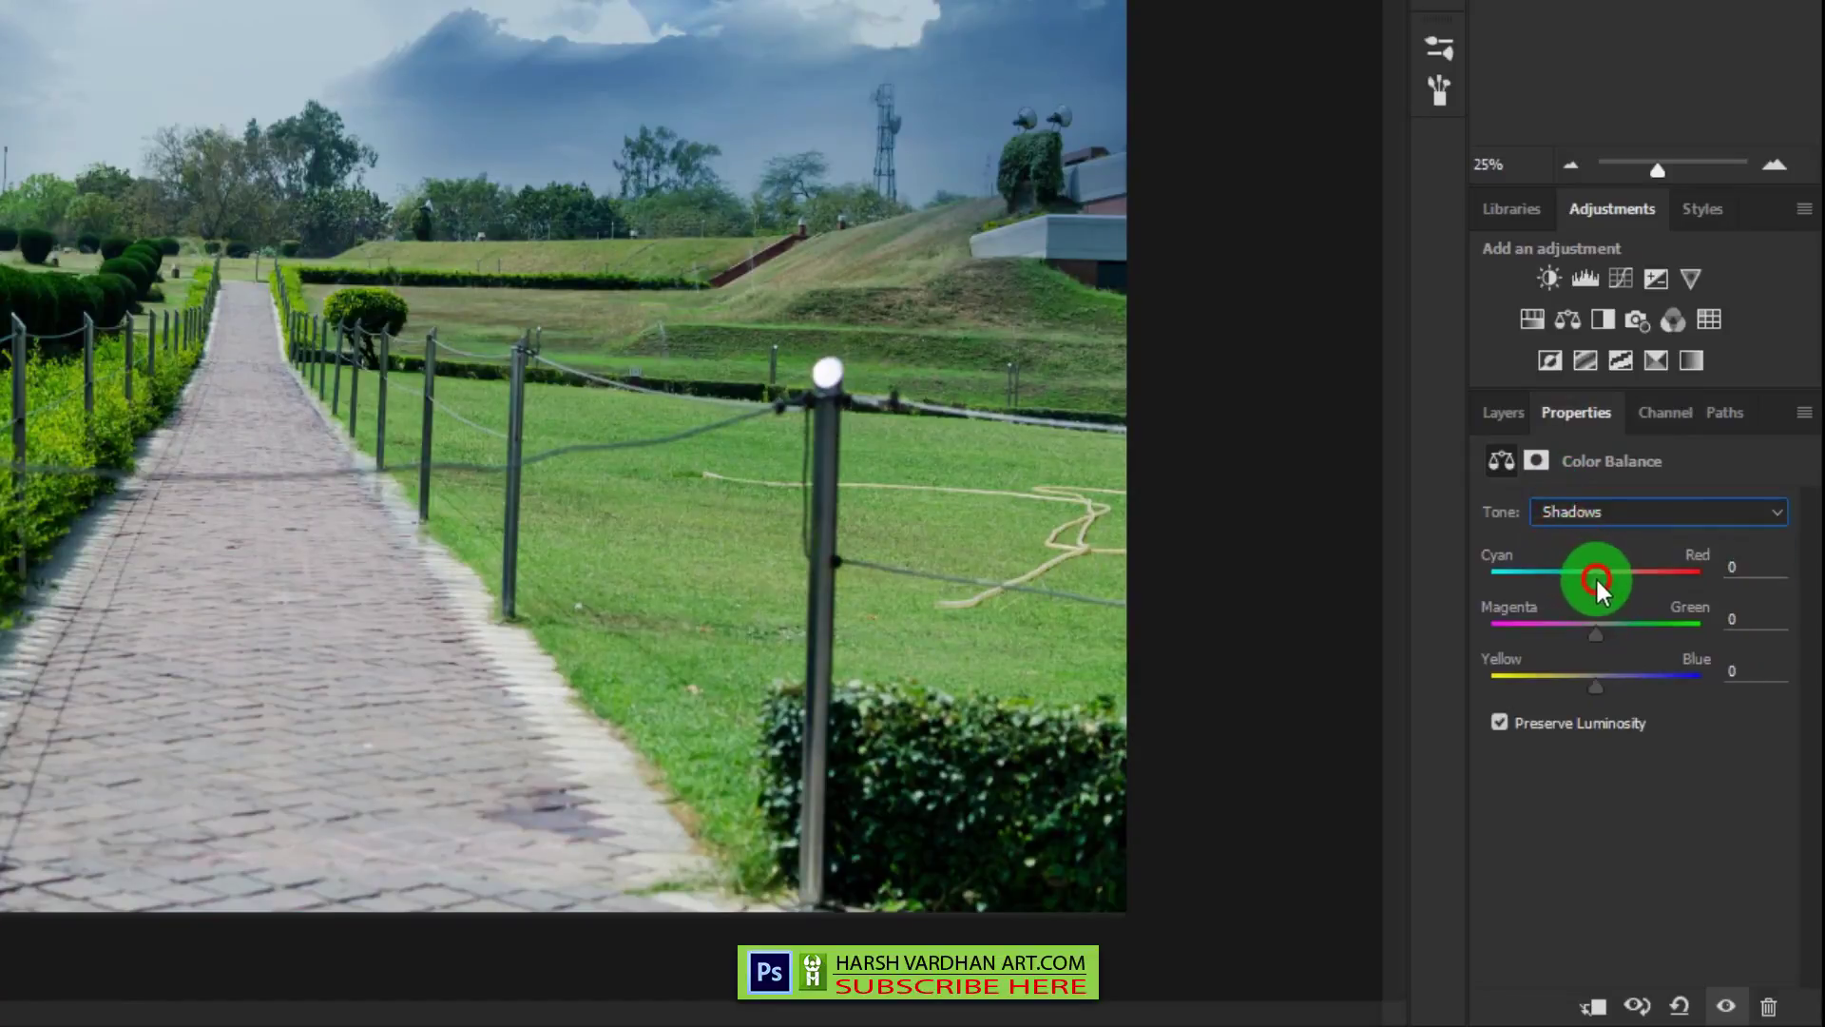
left_click_drag(1586, 576, 1607, 577)
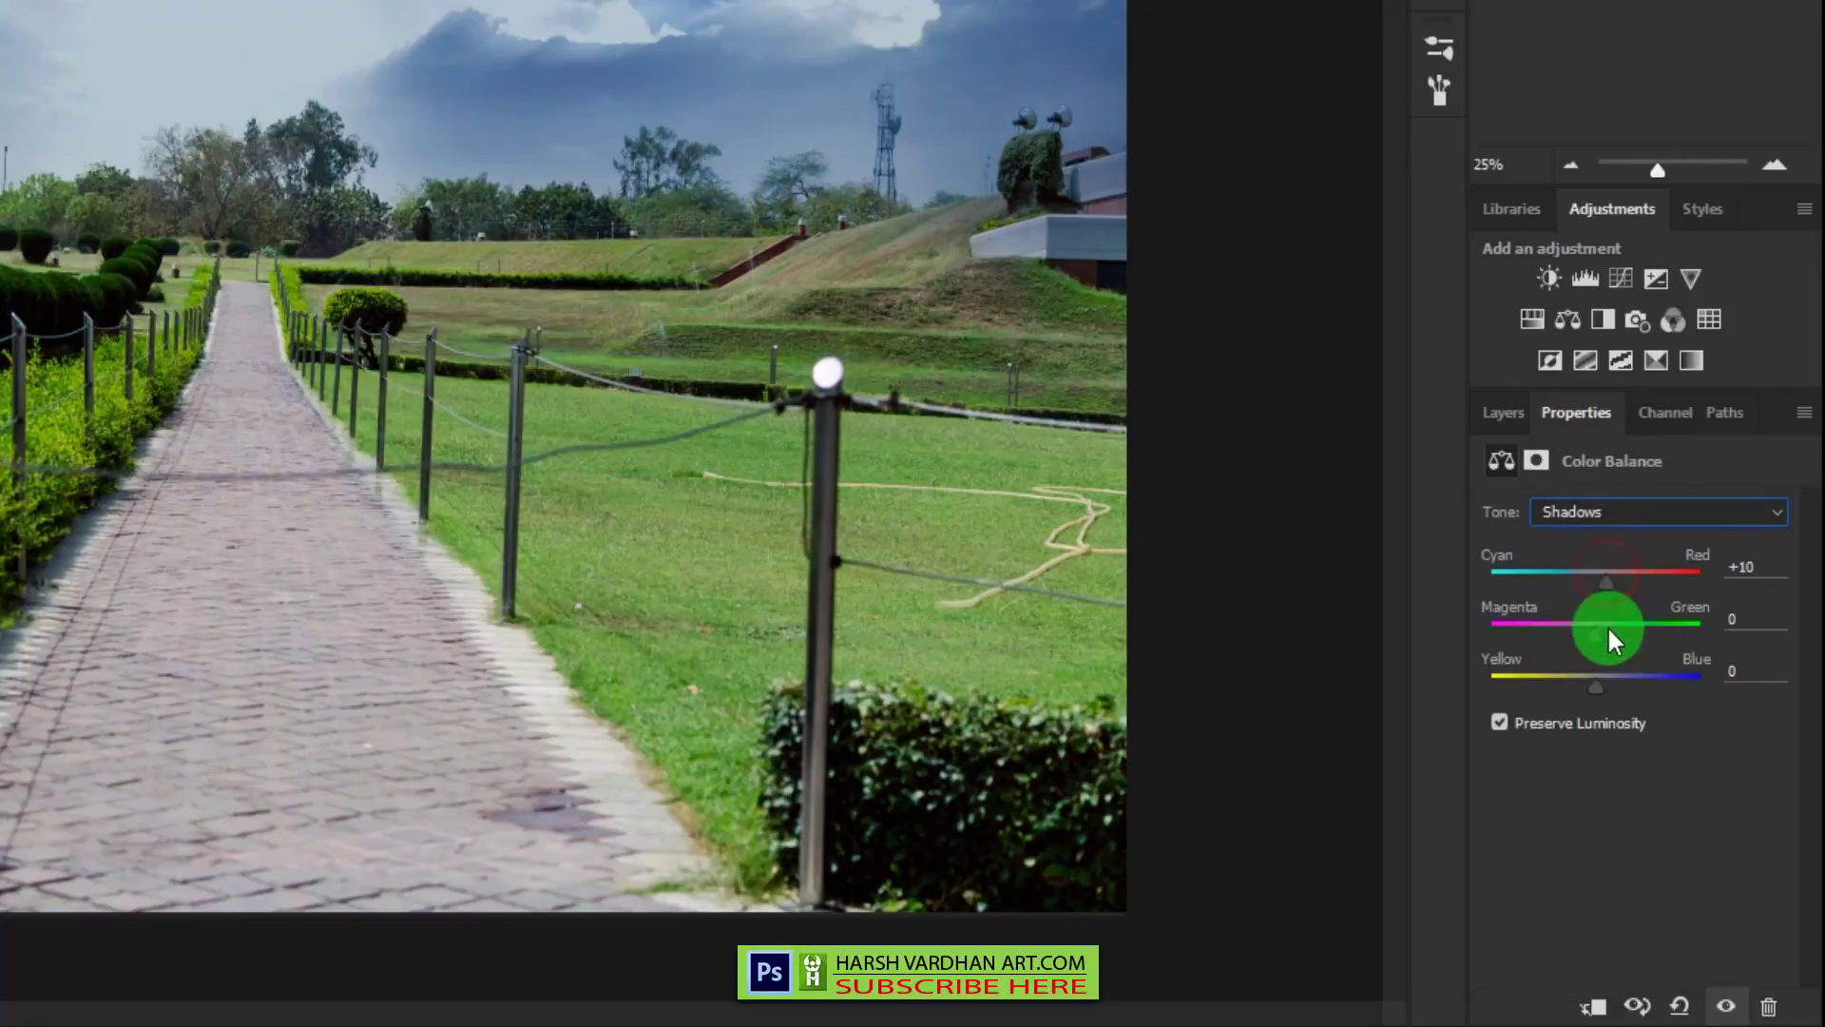
left_click_drag(1594, 642, 1609, 639)
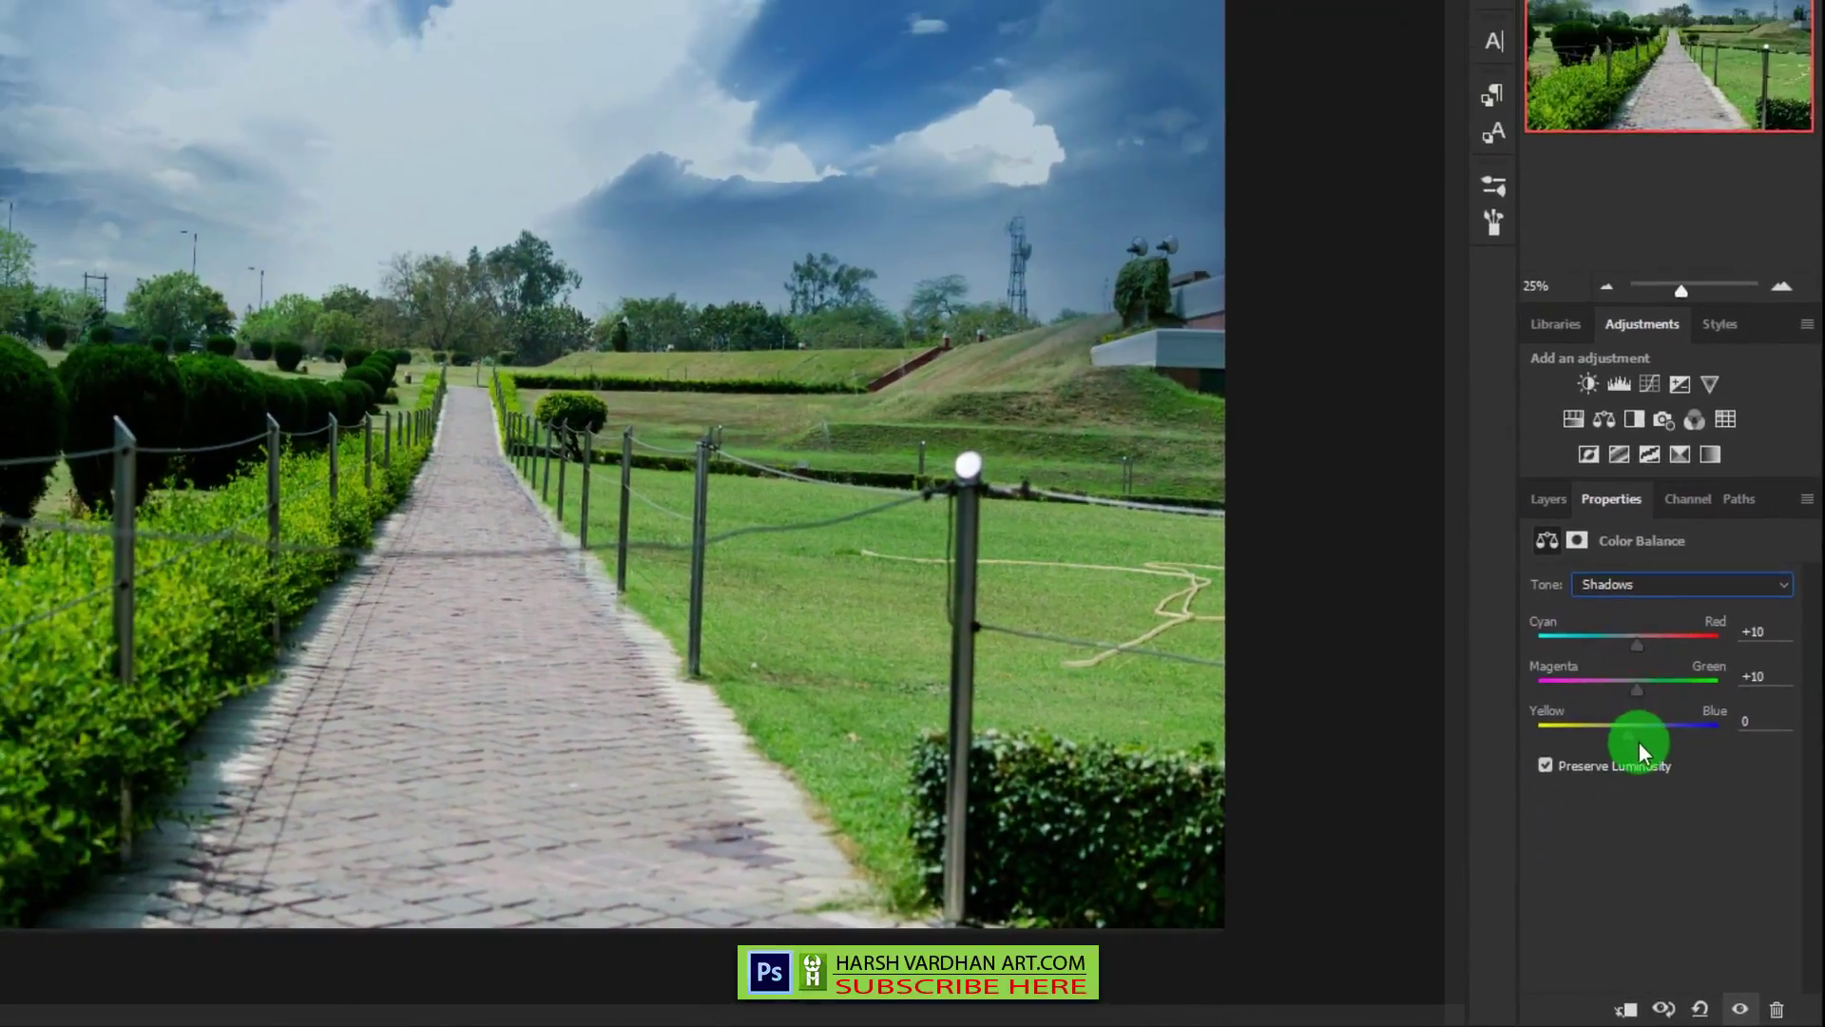
left_click_drag(1637, 738, 1637, 721)
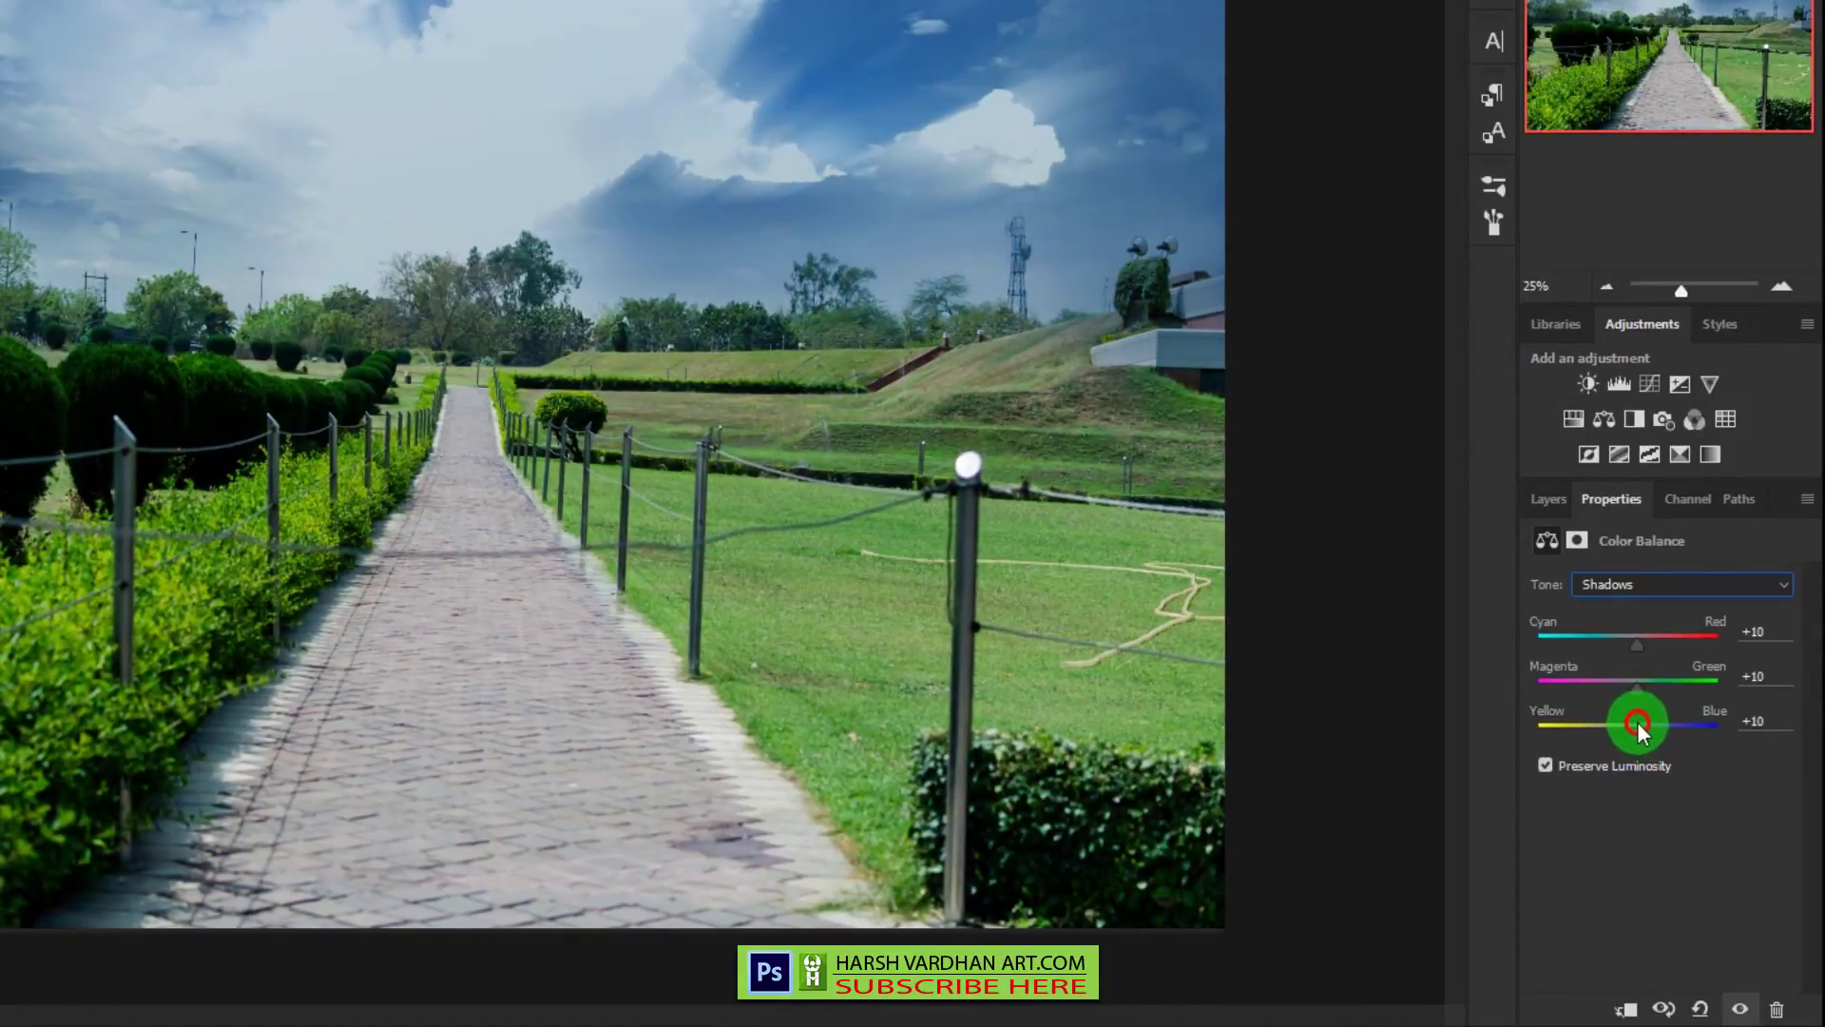
- Set the Color Balance highlights to +2 red
left_click(1620, 601)
left_click(1624, 641)
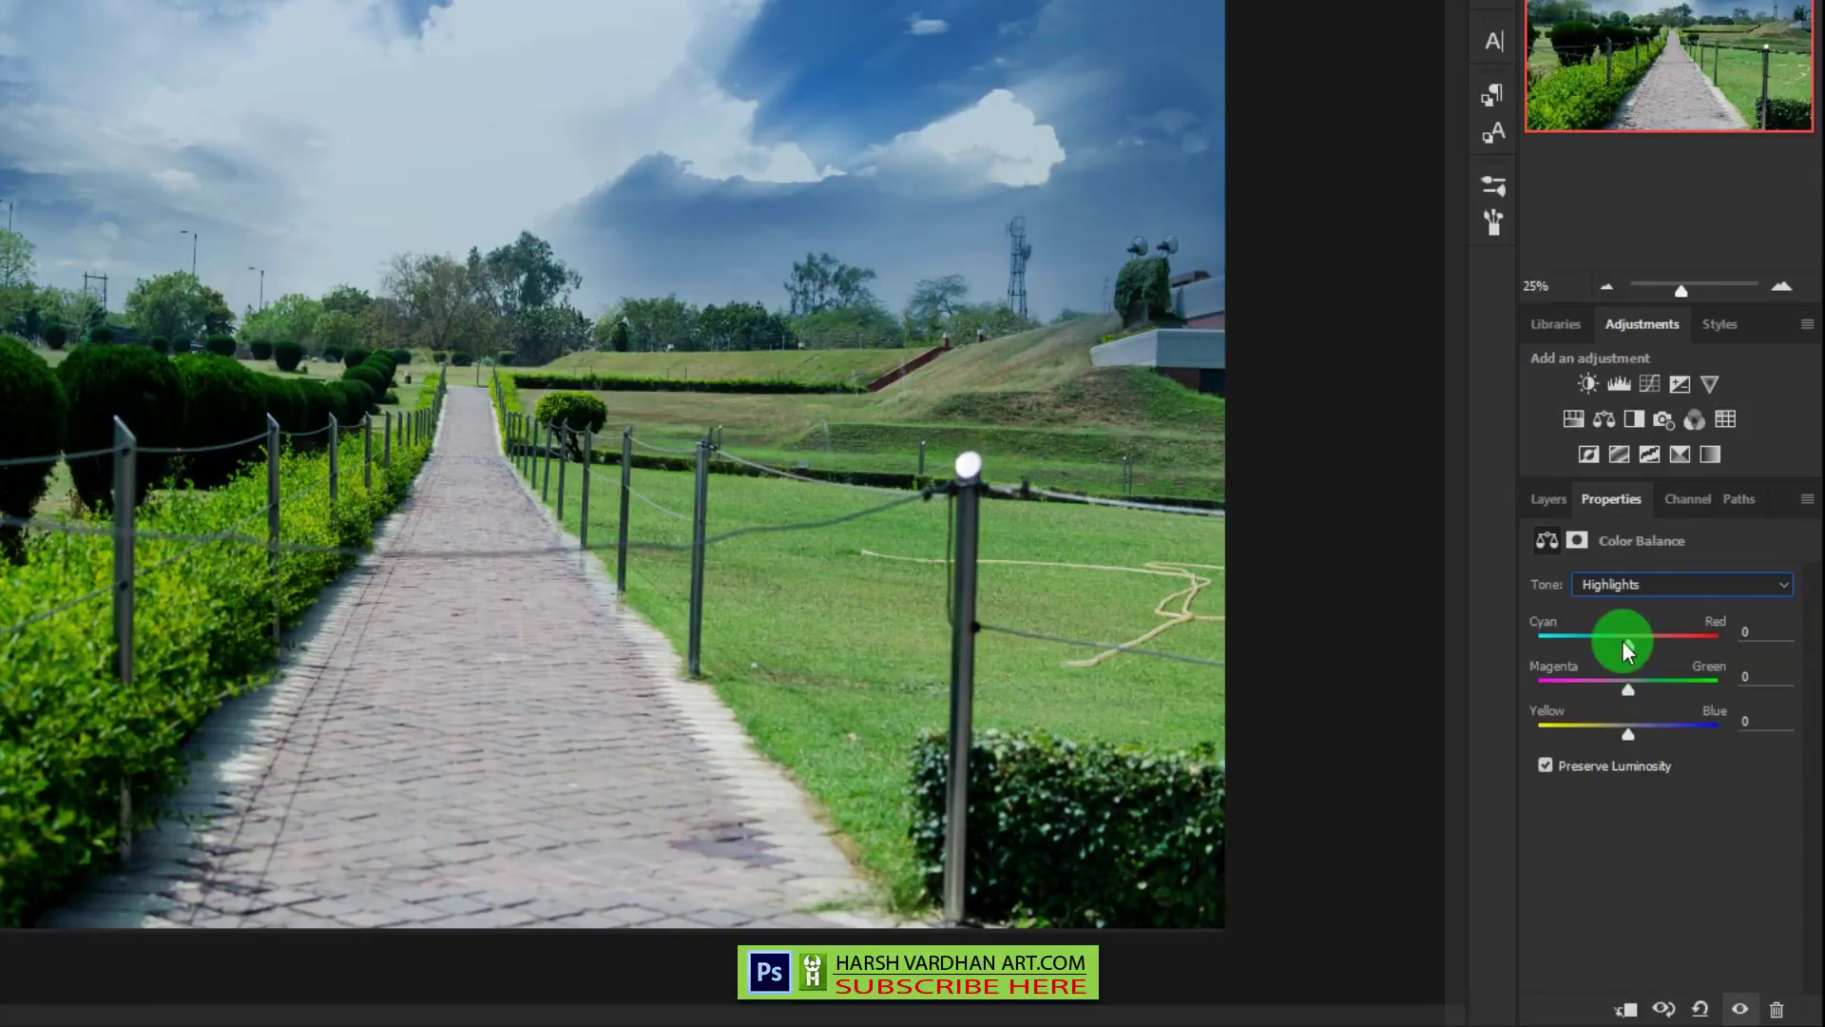
left_click_drag(1622, 650, 1631, 649)
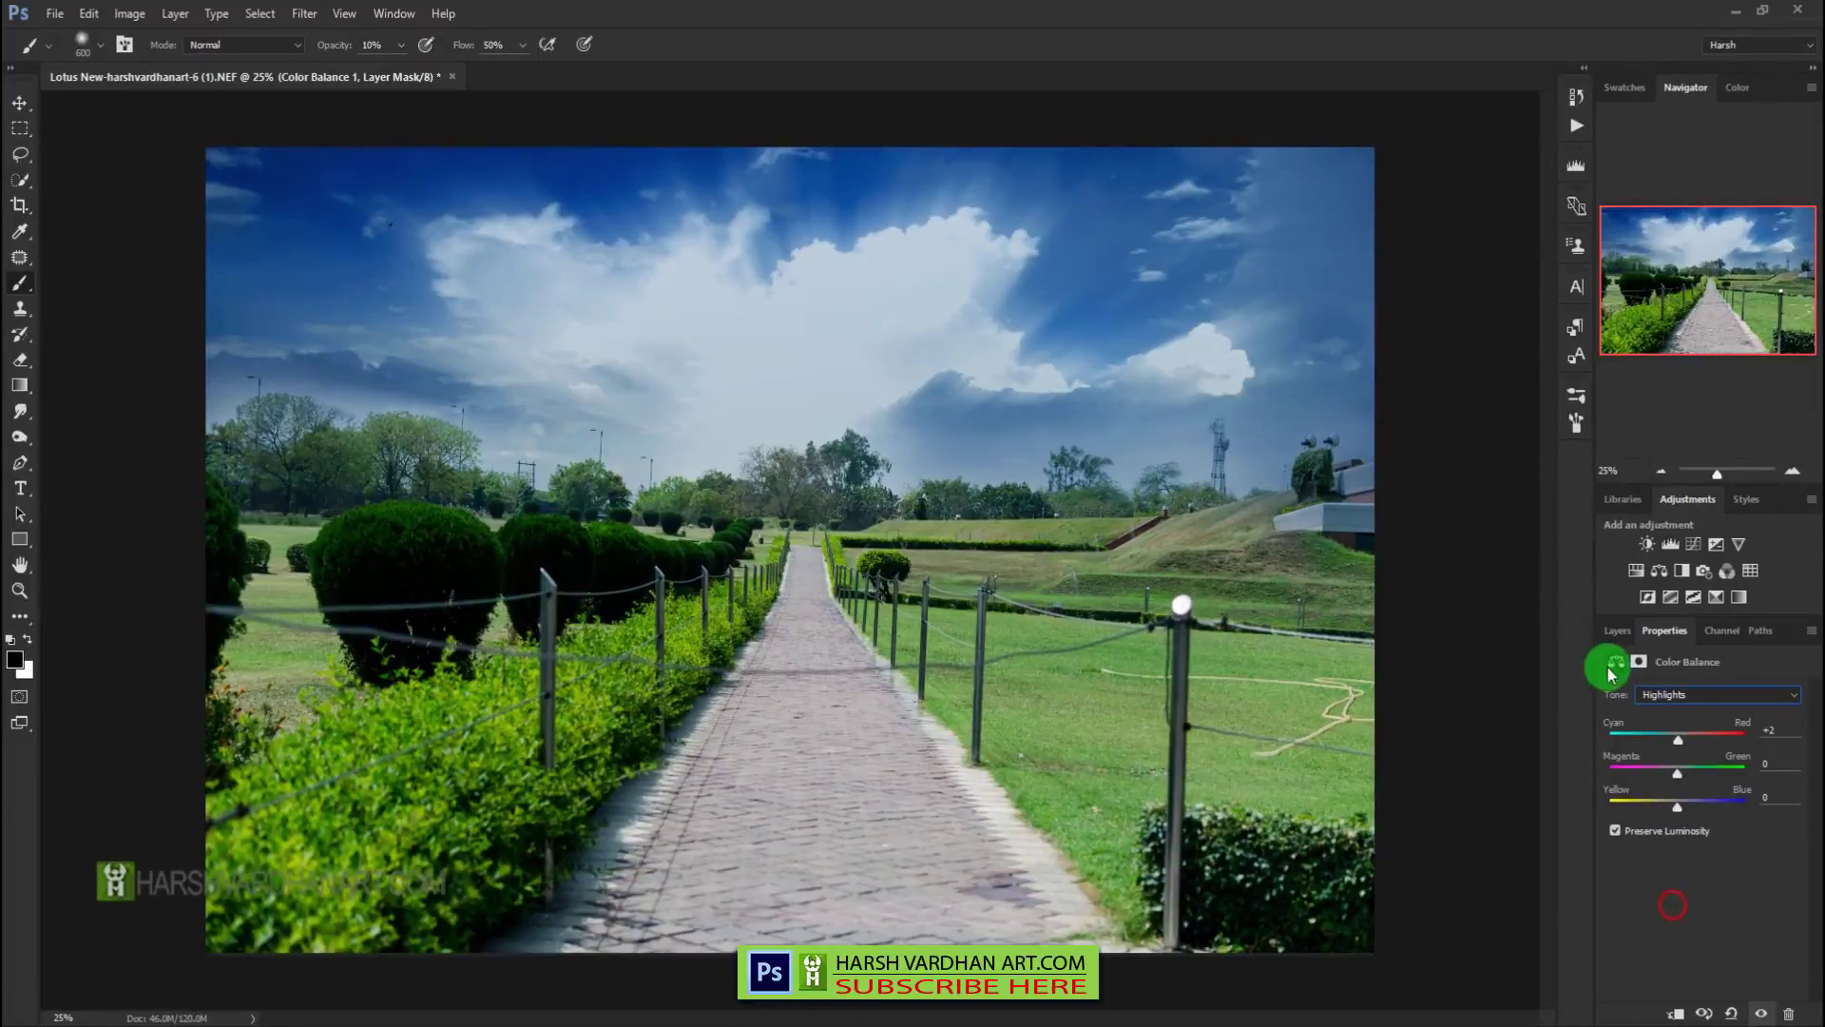
left_click(1621, 632)
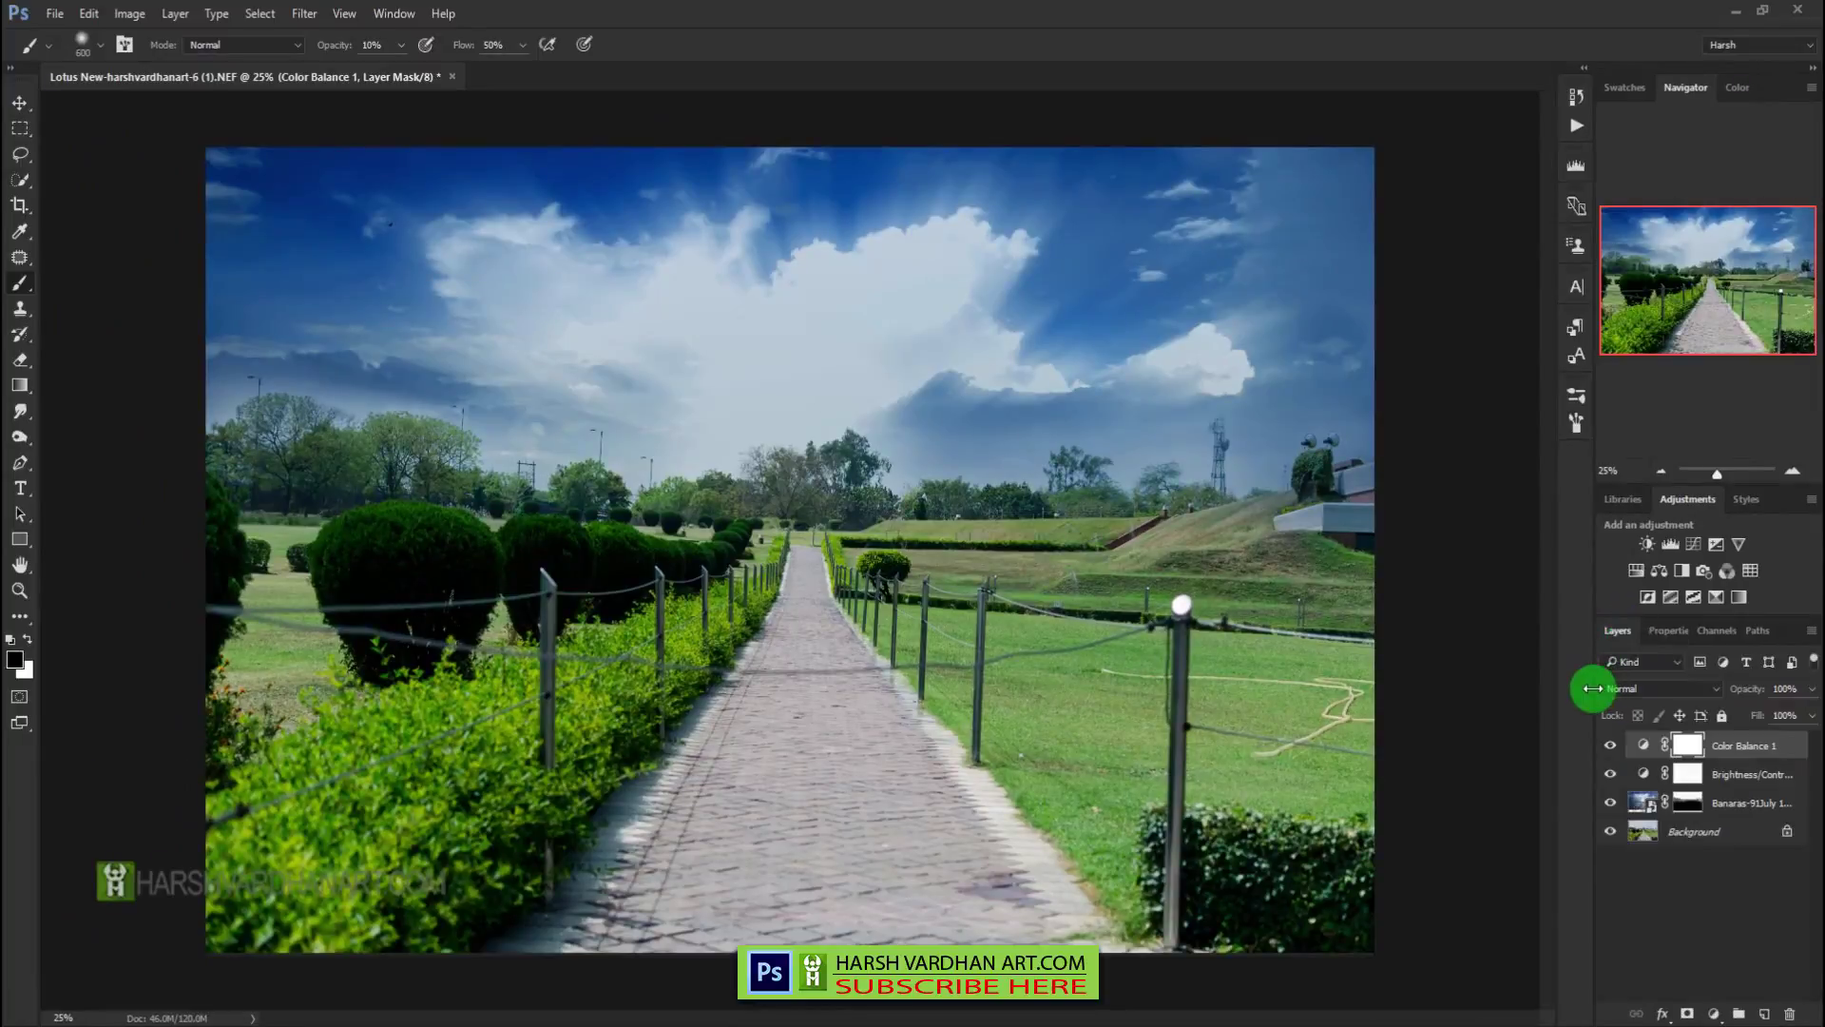
- Save the layered composite under its suggested name as a Photoshop PSD on All Images (D:) without the Adobe RGB (1998) ICC profile
key("ctrl+shift+s")
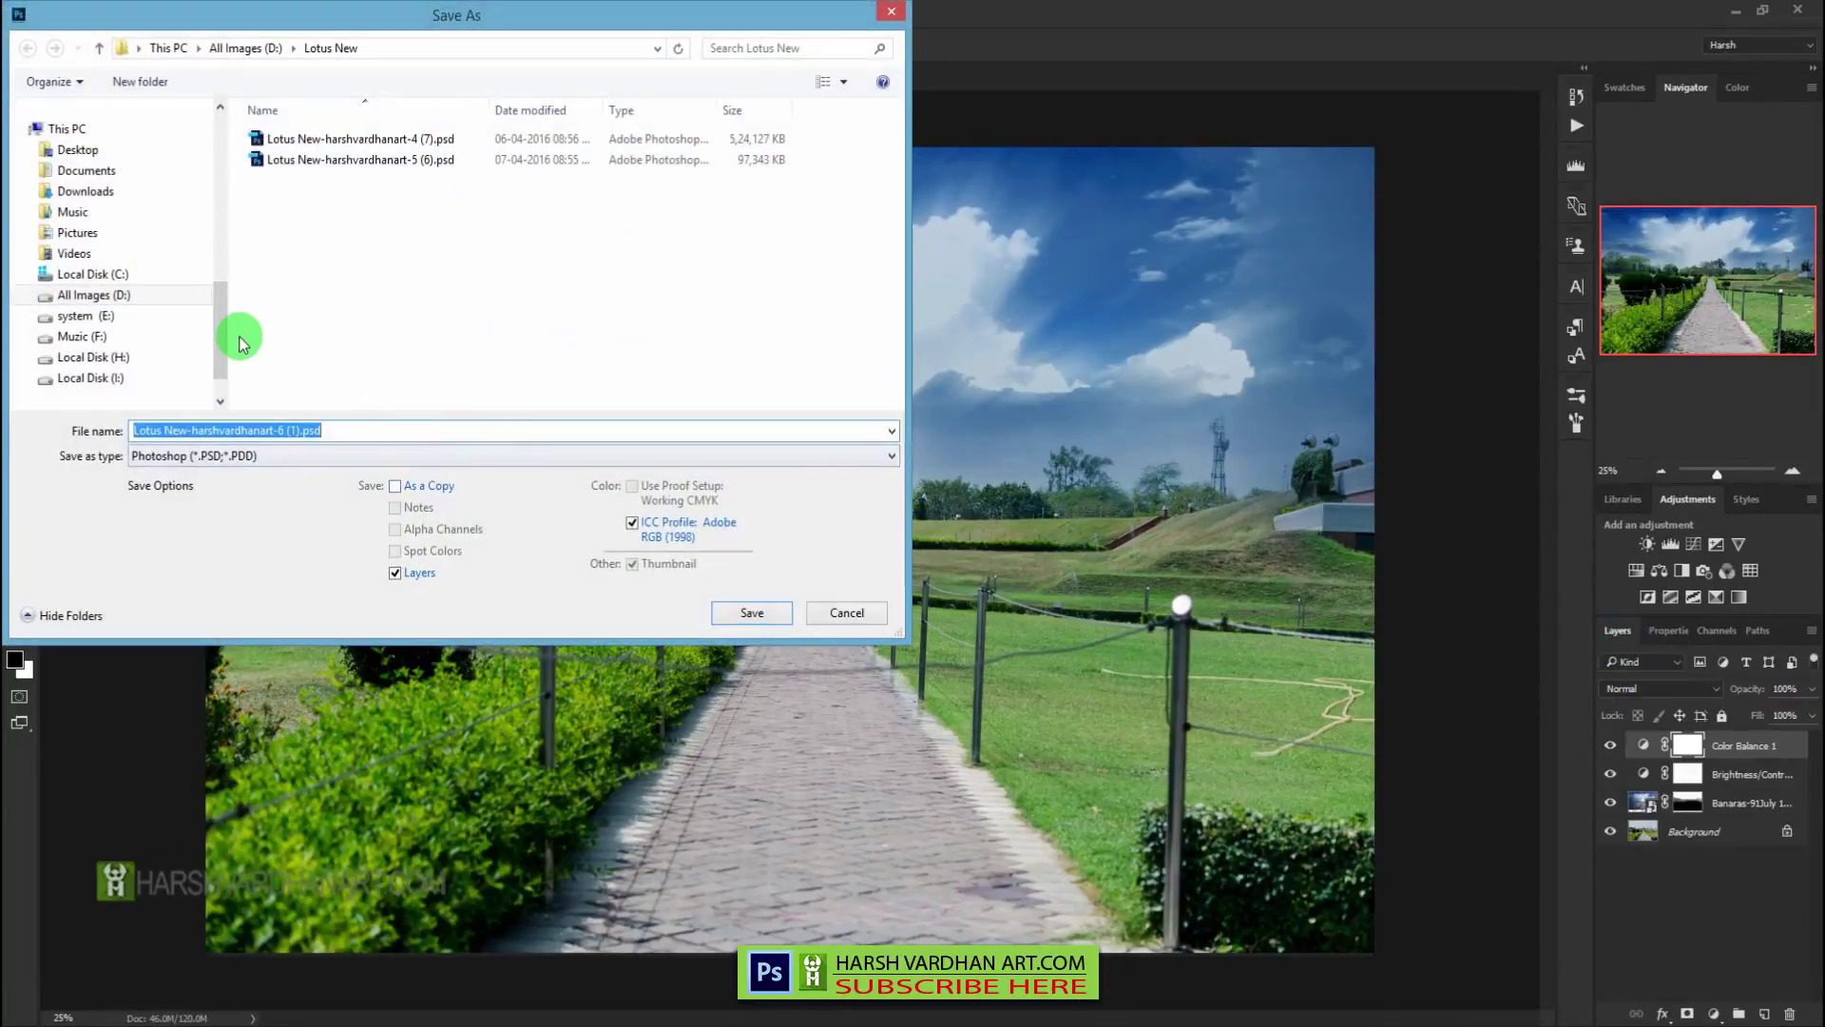
left_click_drag(221, 328, 221, 311)
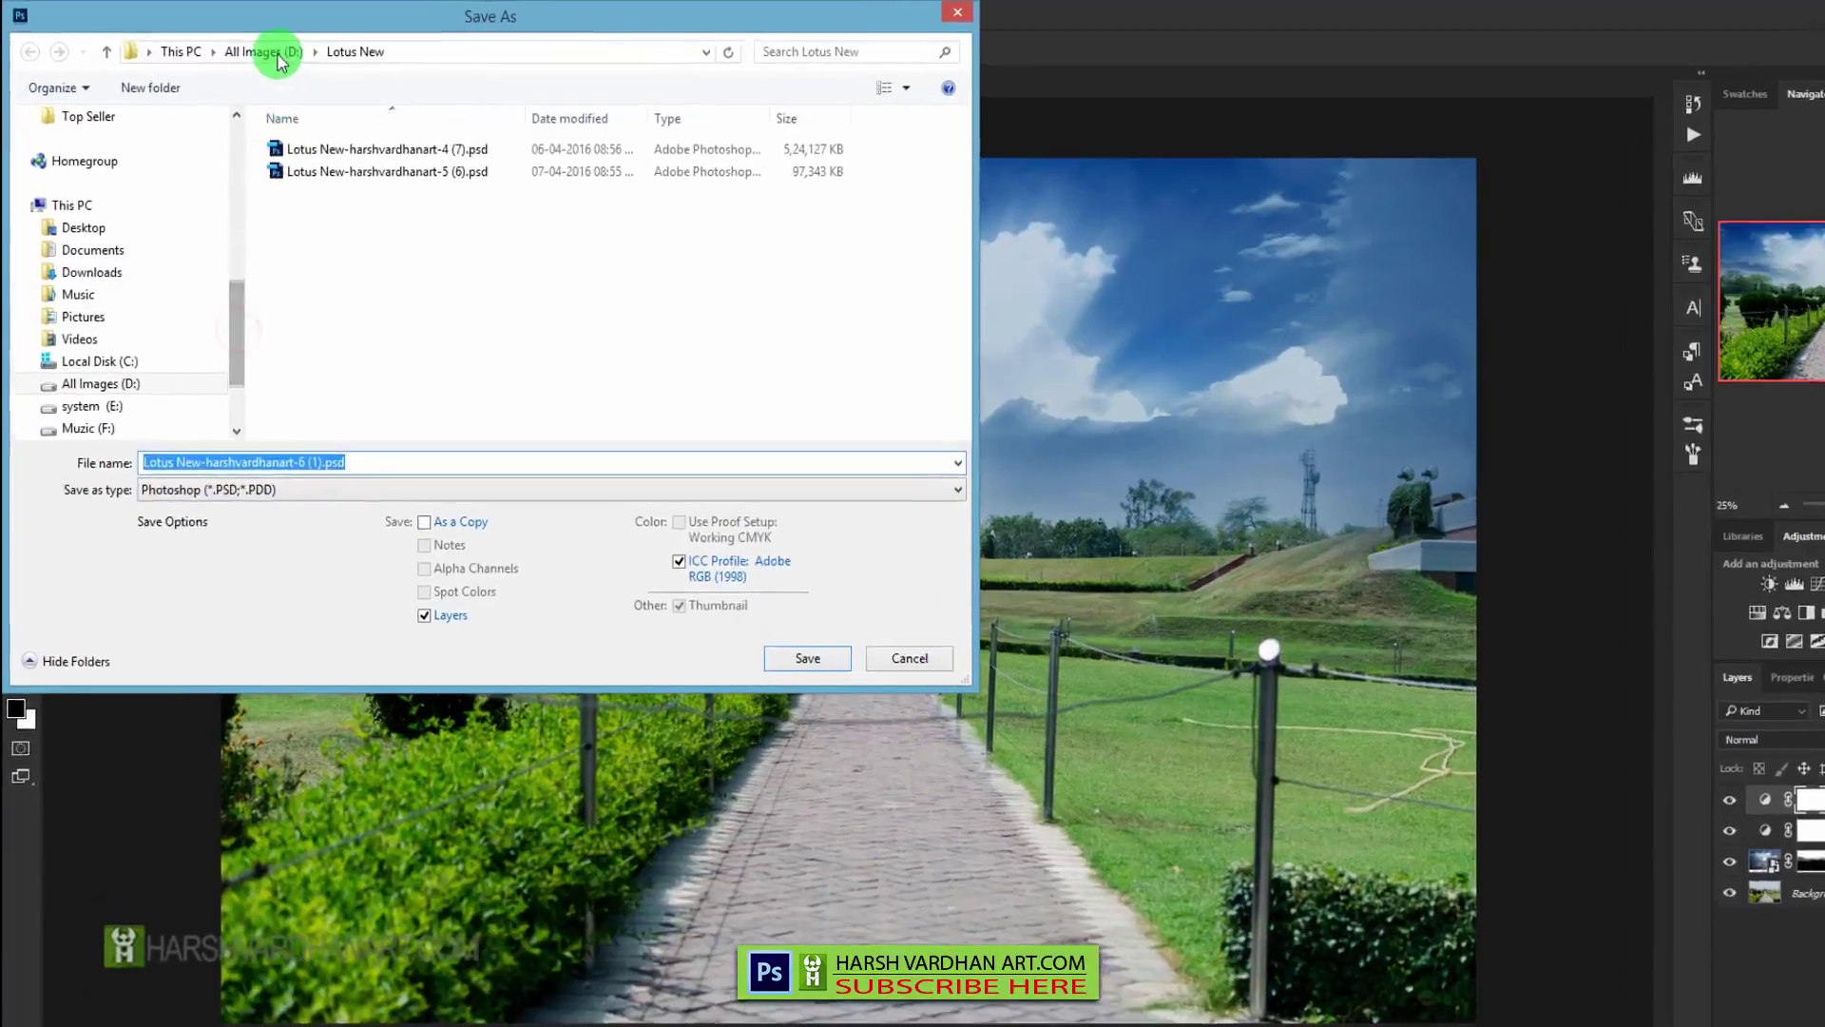
left_click(246, 47)
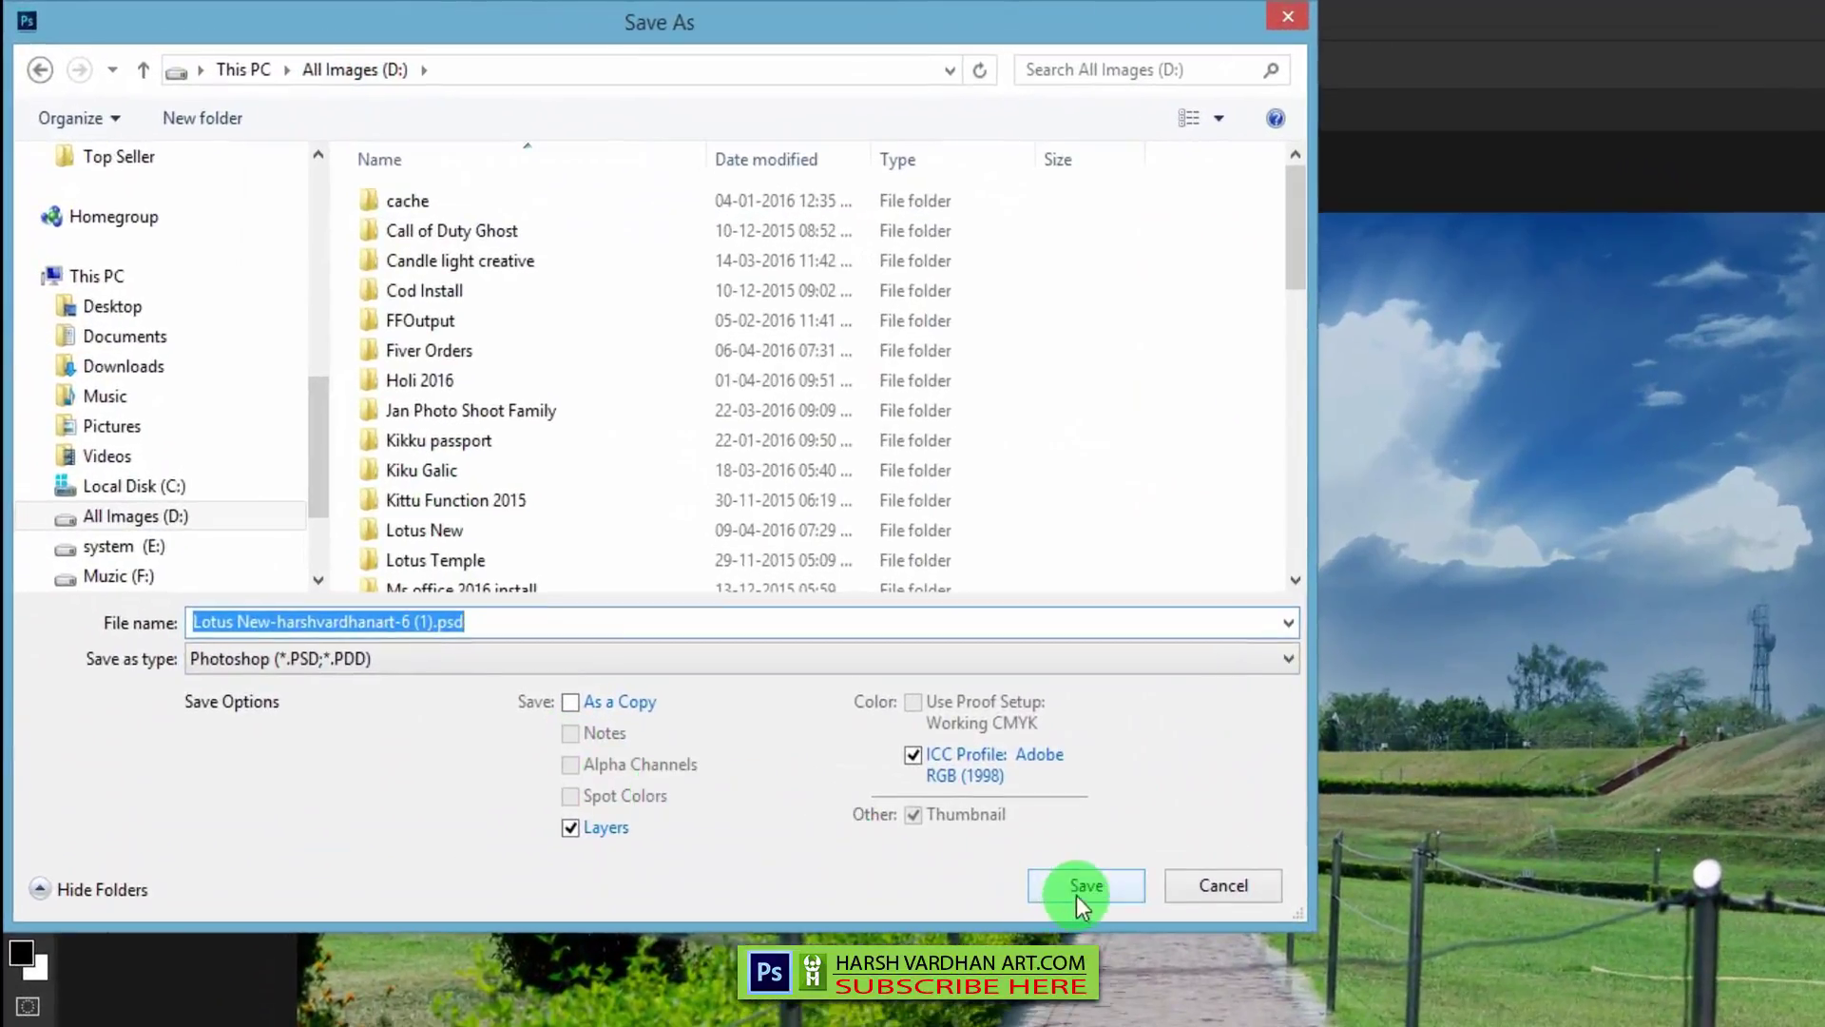
left_click(913, 756)
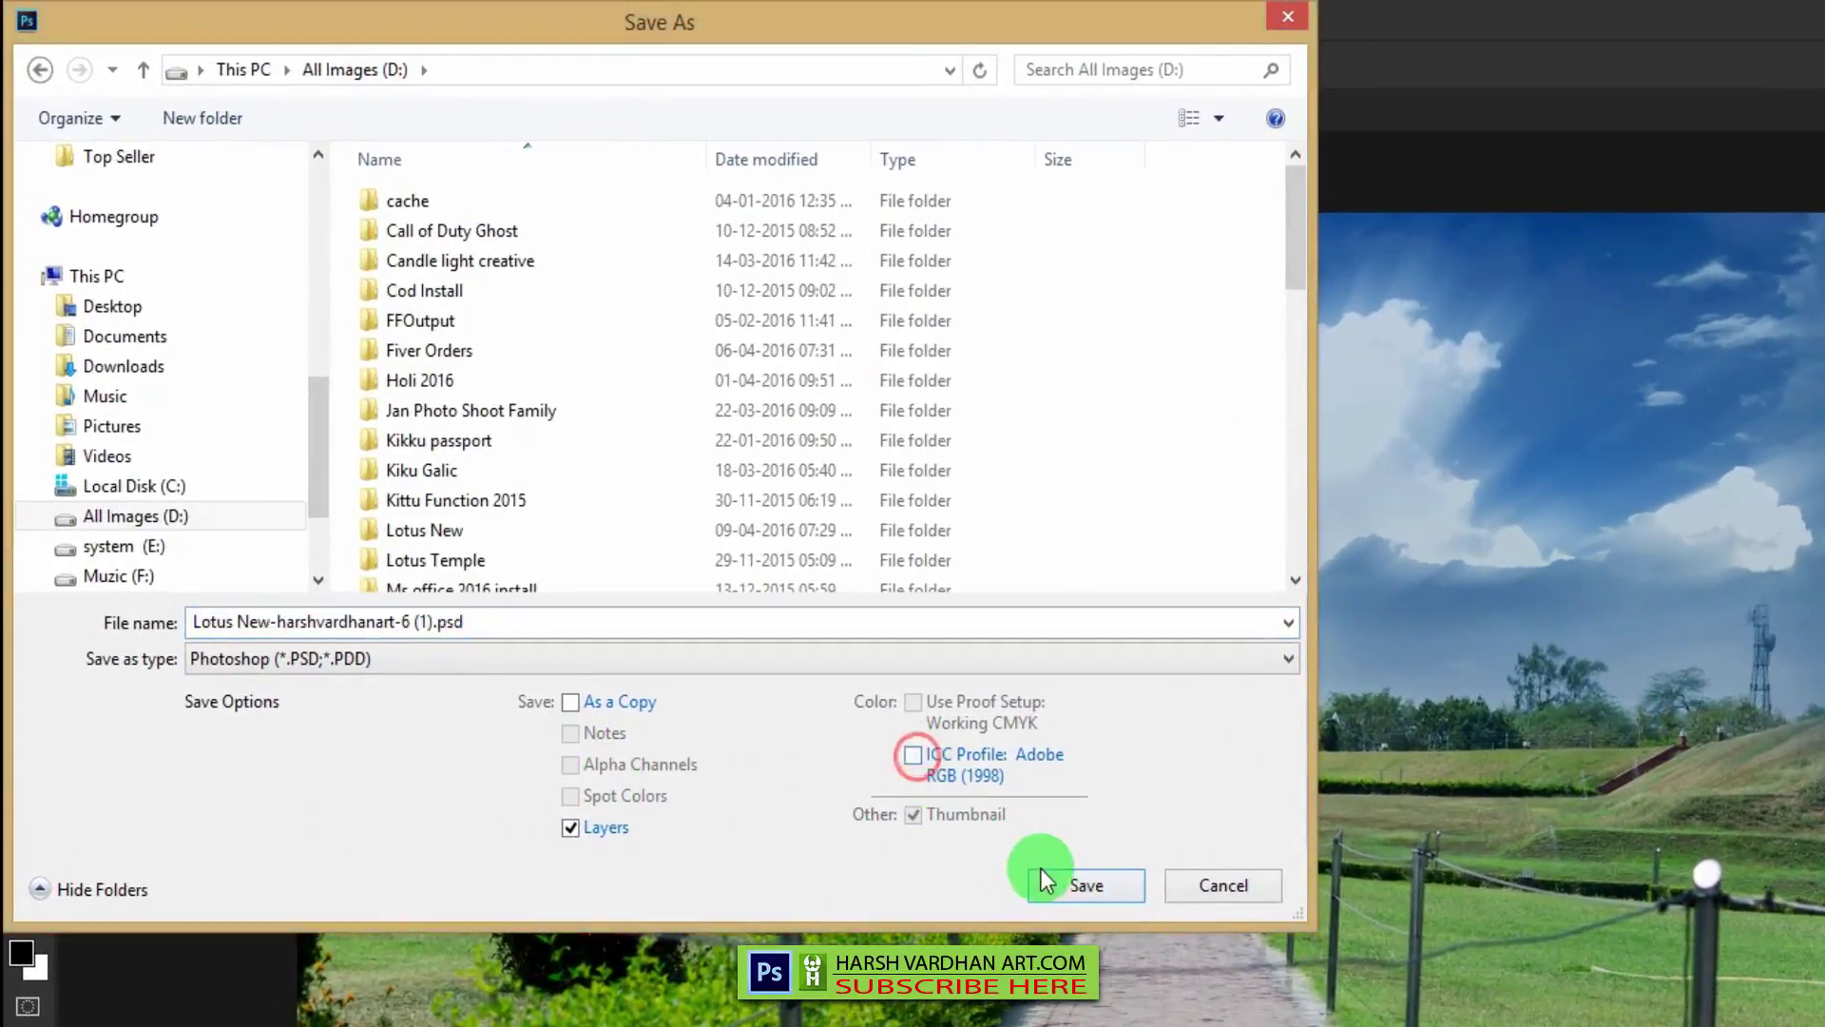
left_click(1079, 881)
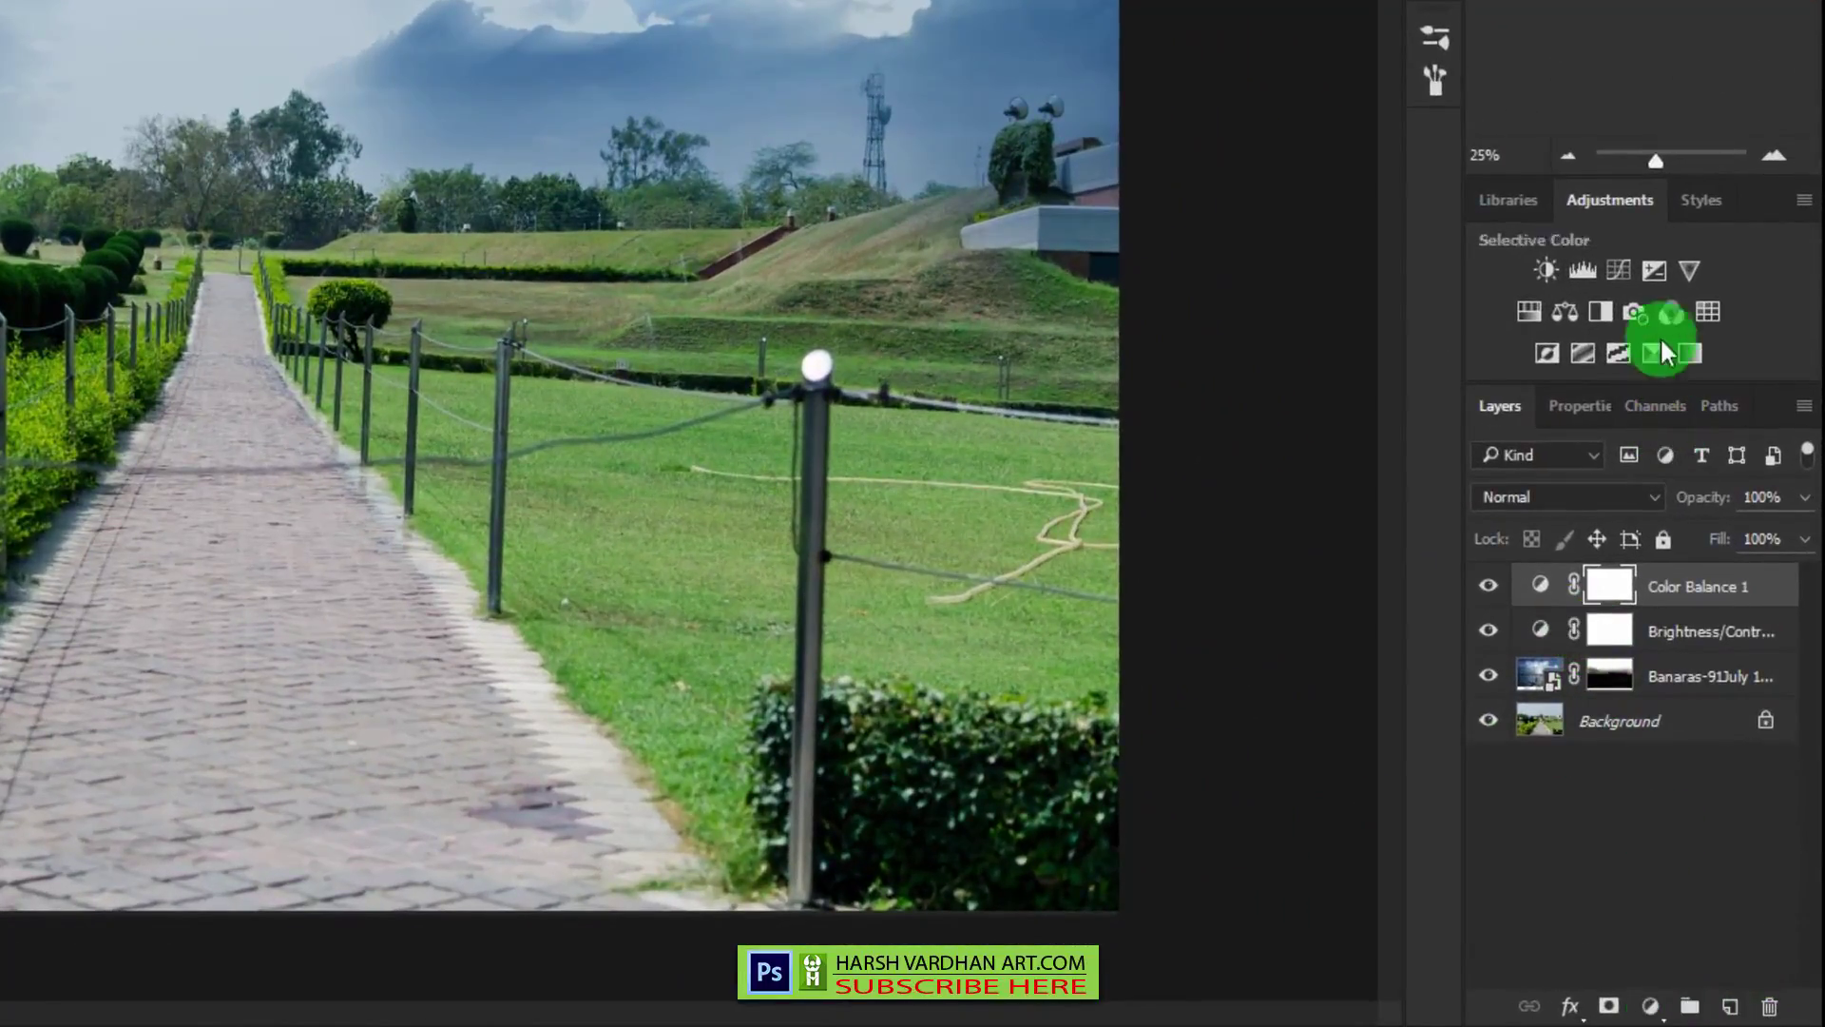
- Add a Photo Filter adjustment layer and compare the cooling filter presets, settling on Cooling Filter (LBB) at 25% density
left_click(1634, 321)
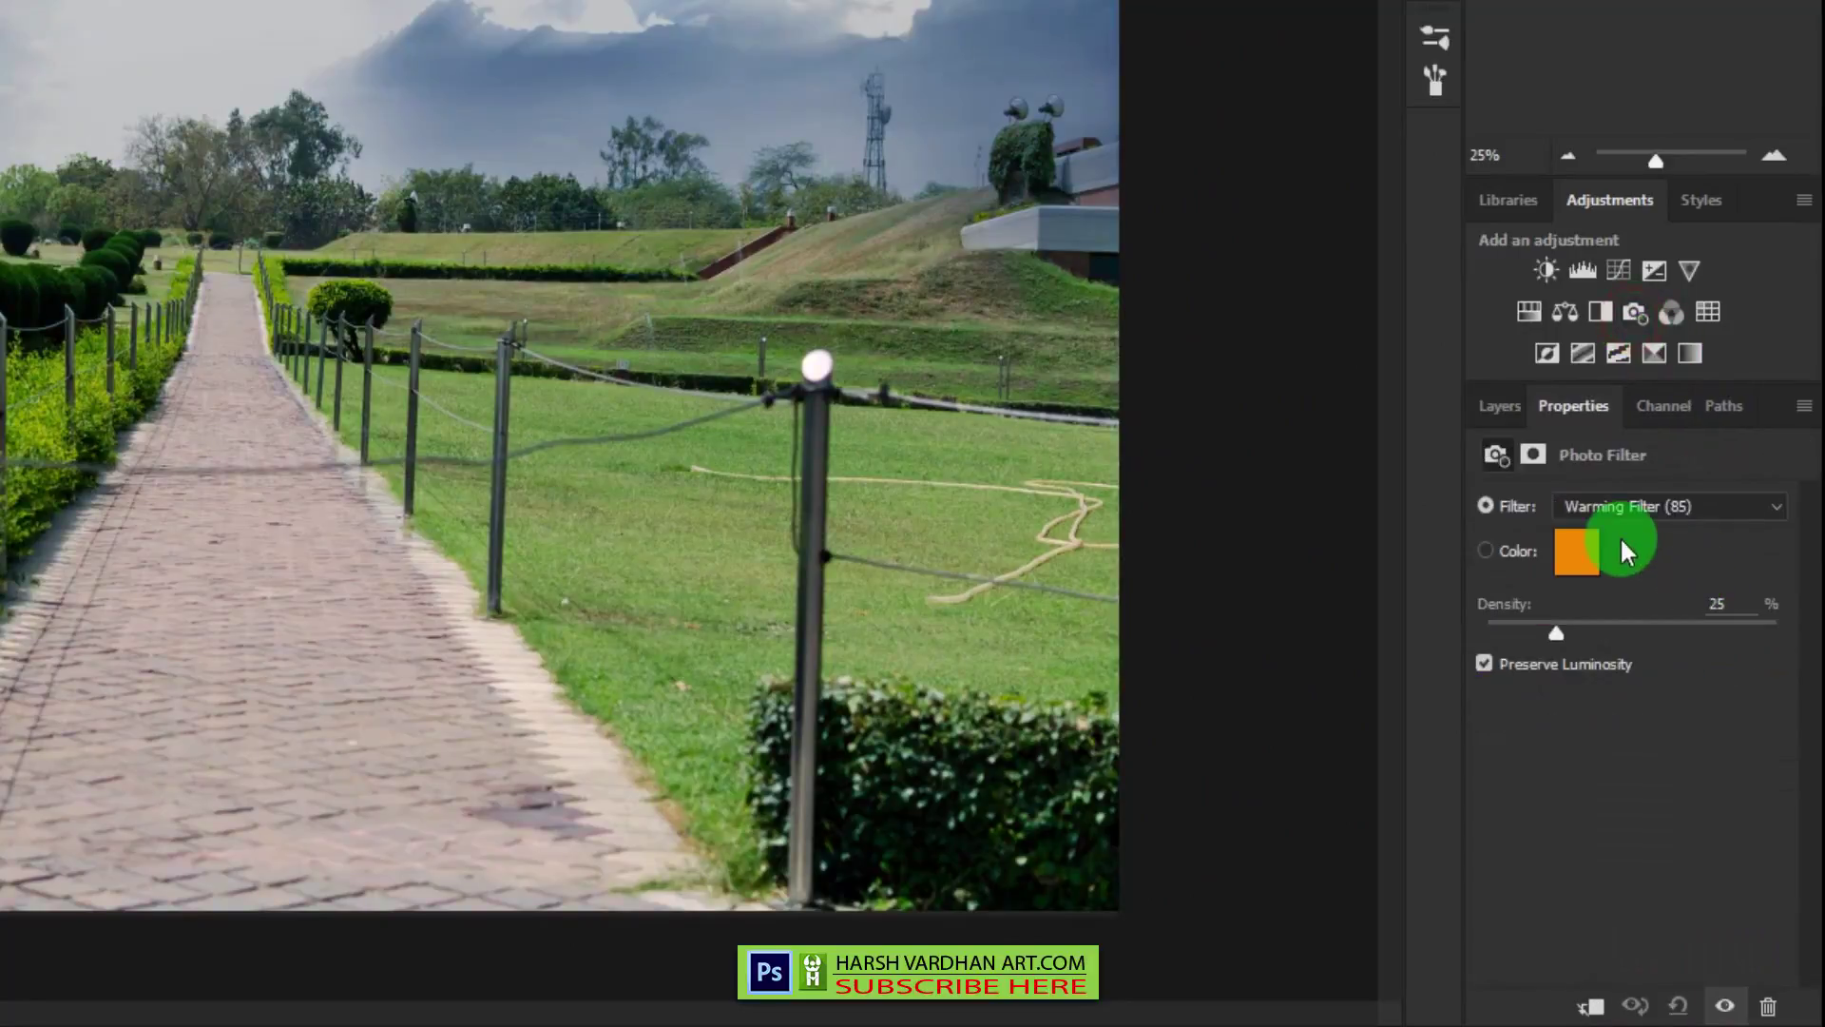
left_click(1635, 507)
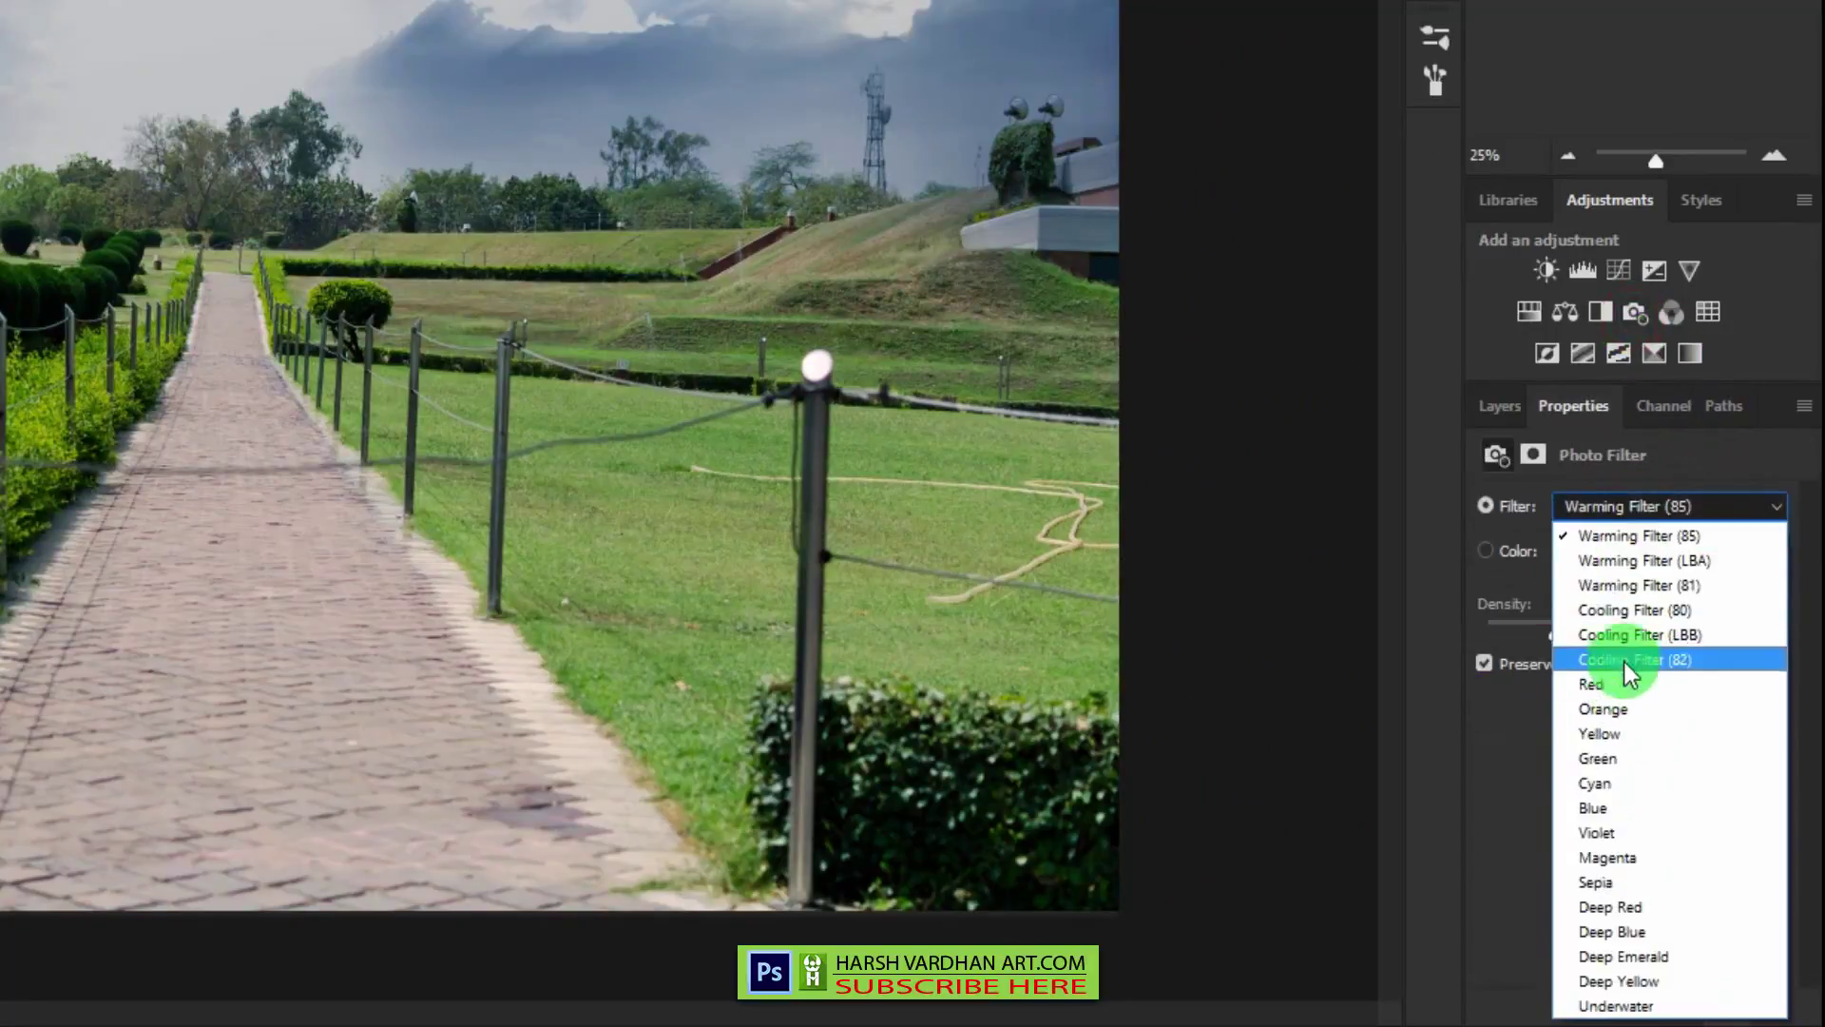
left_click(1626, 611)
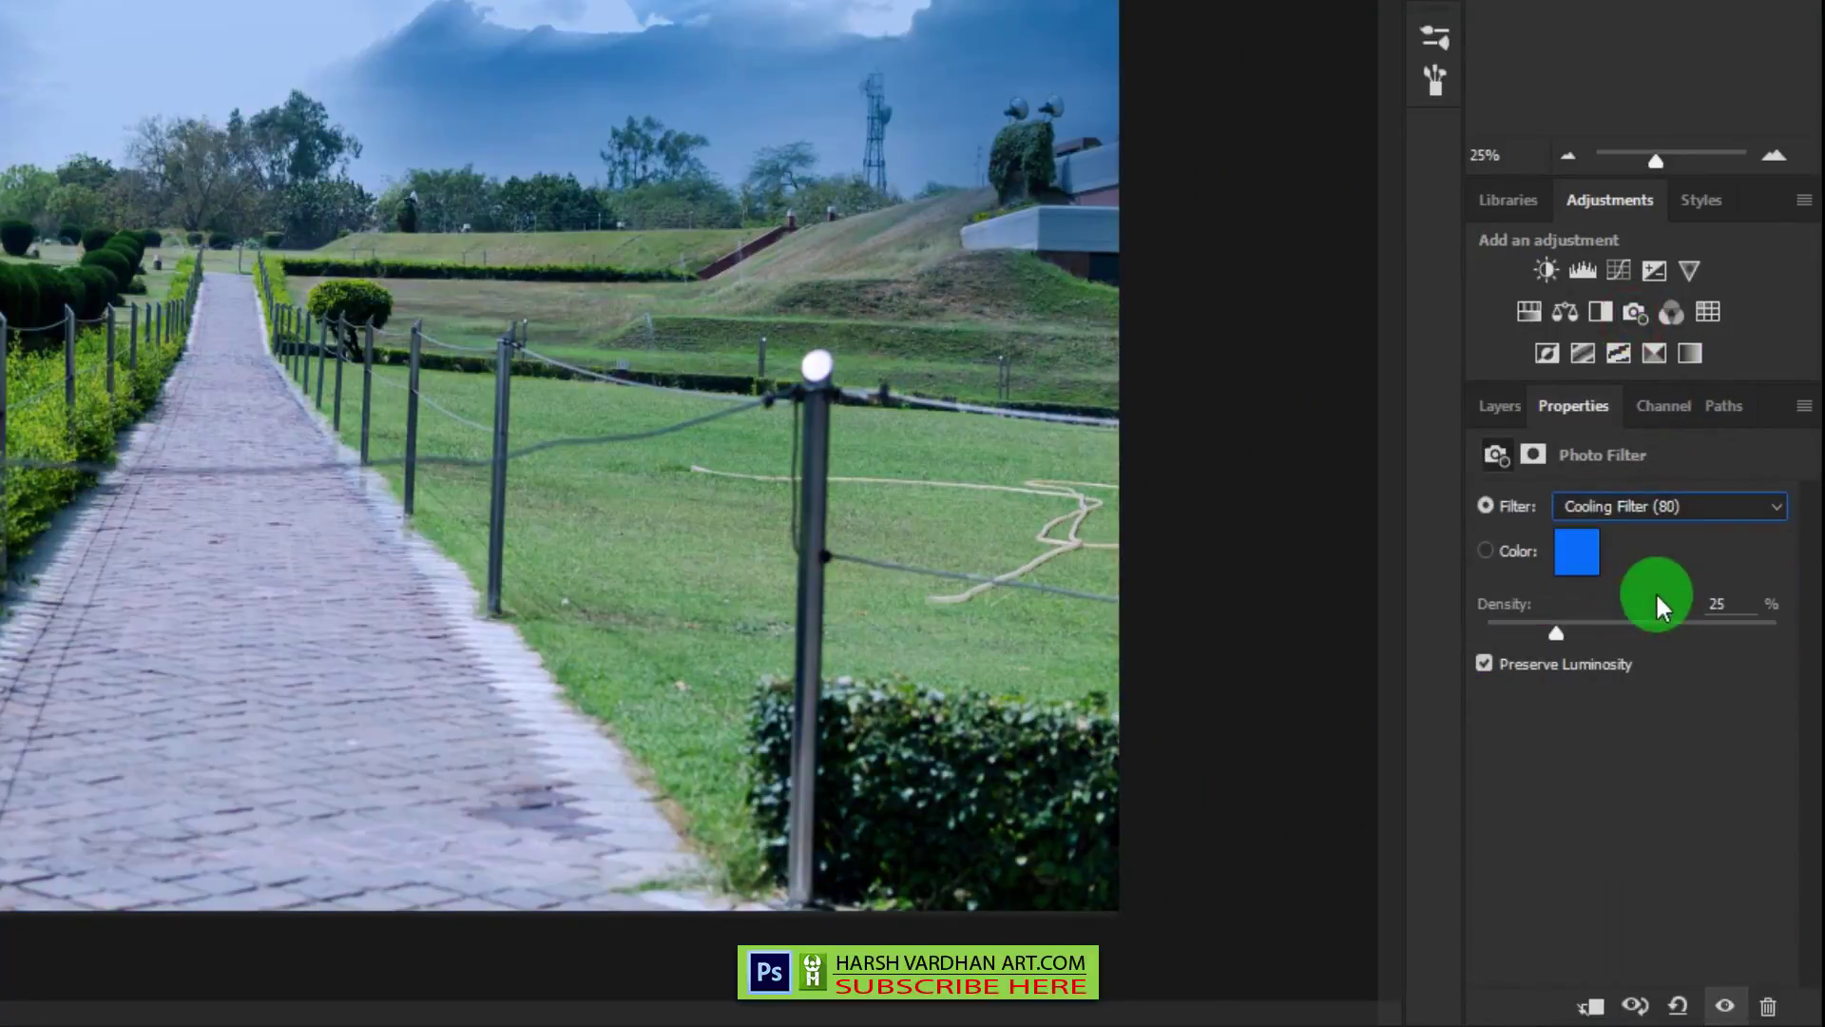
key("Down")
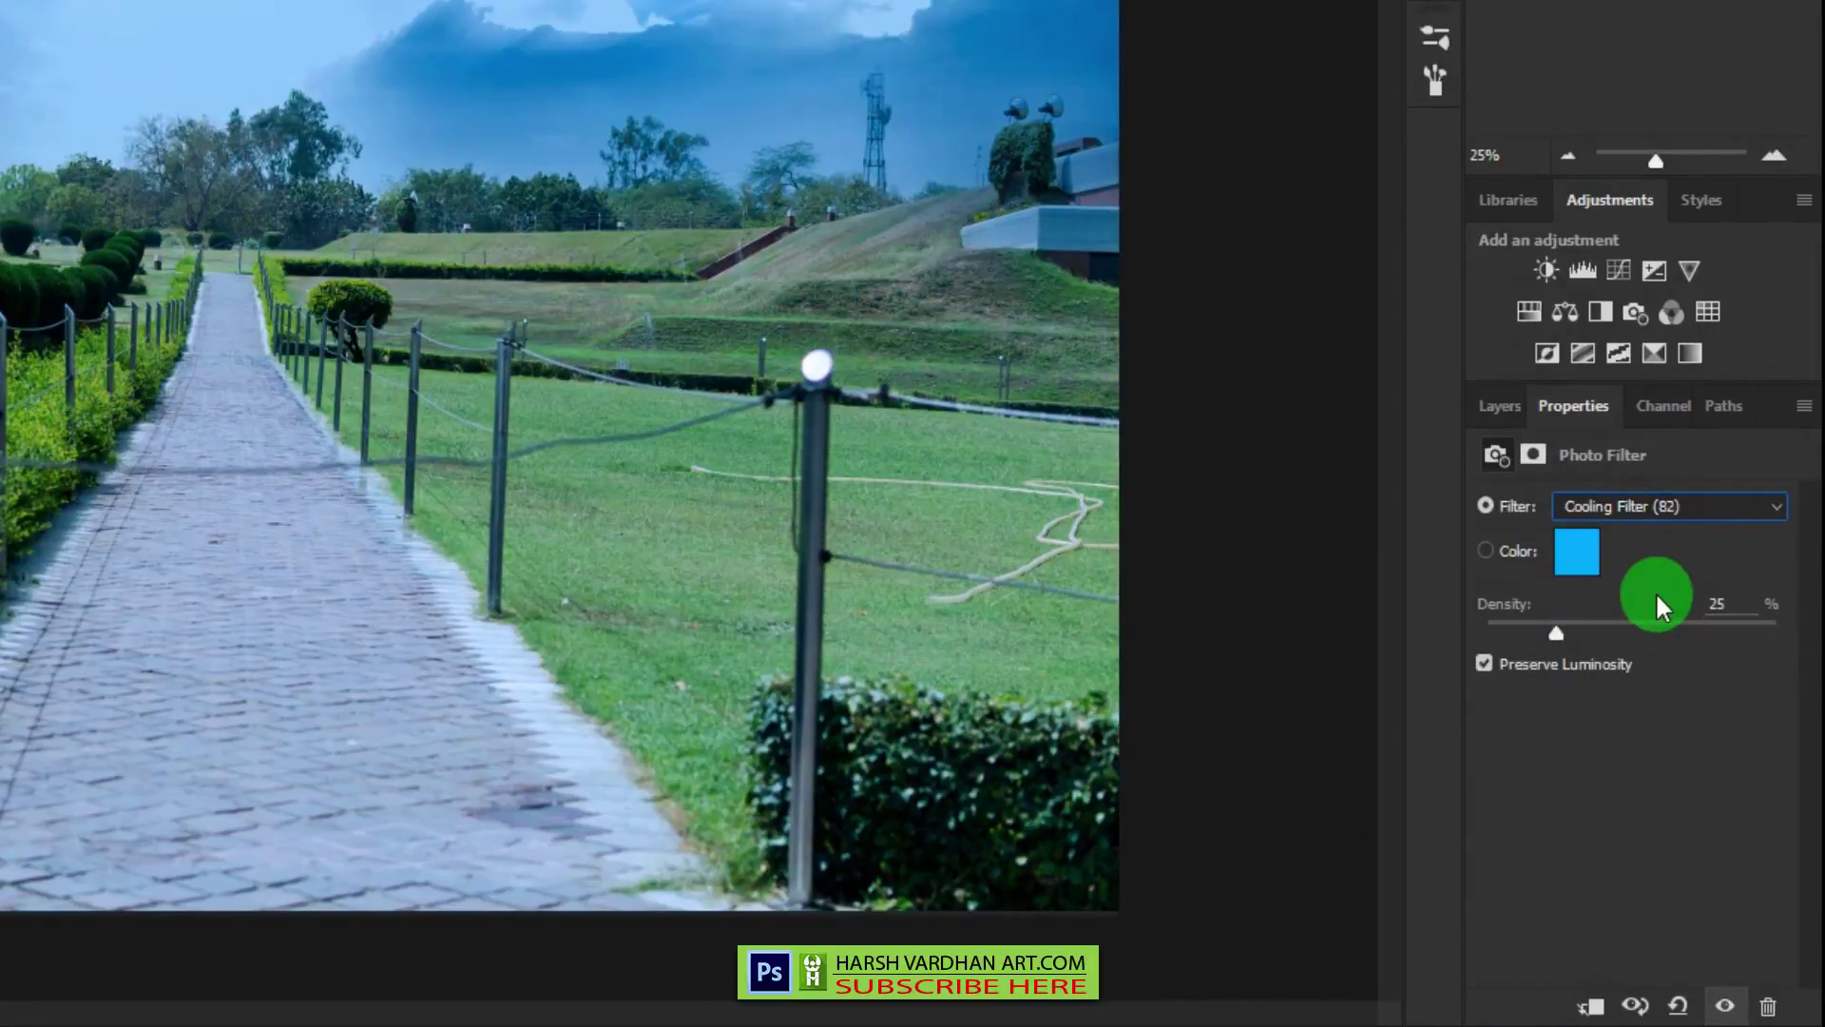
key("Down")
key("Down")
key("Up")
key("Up")
key("Up")
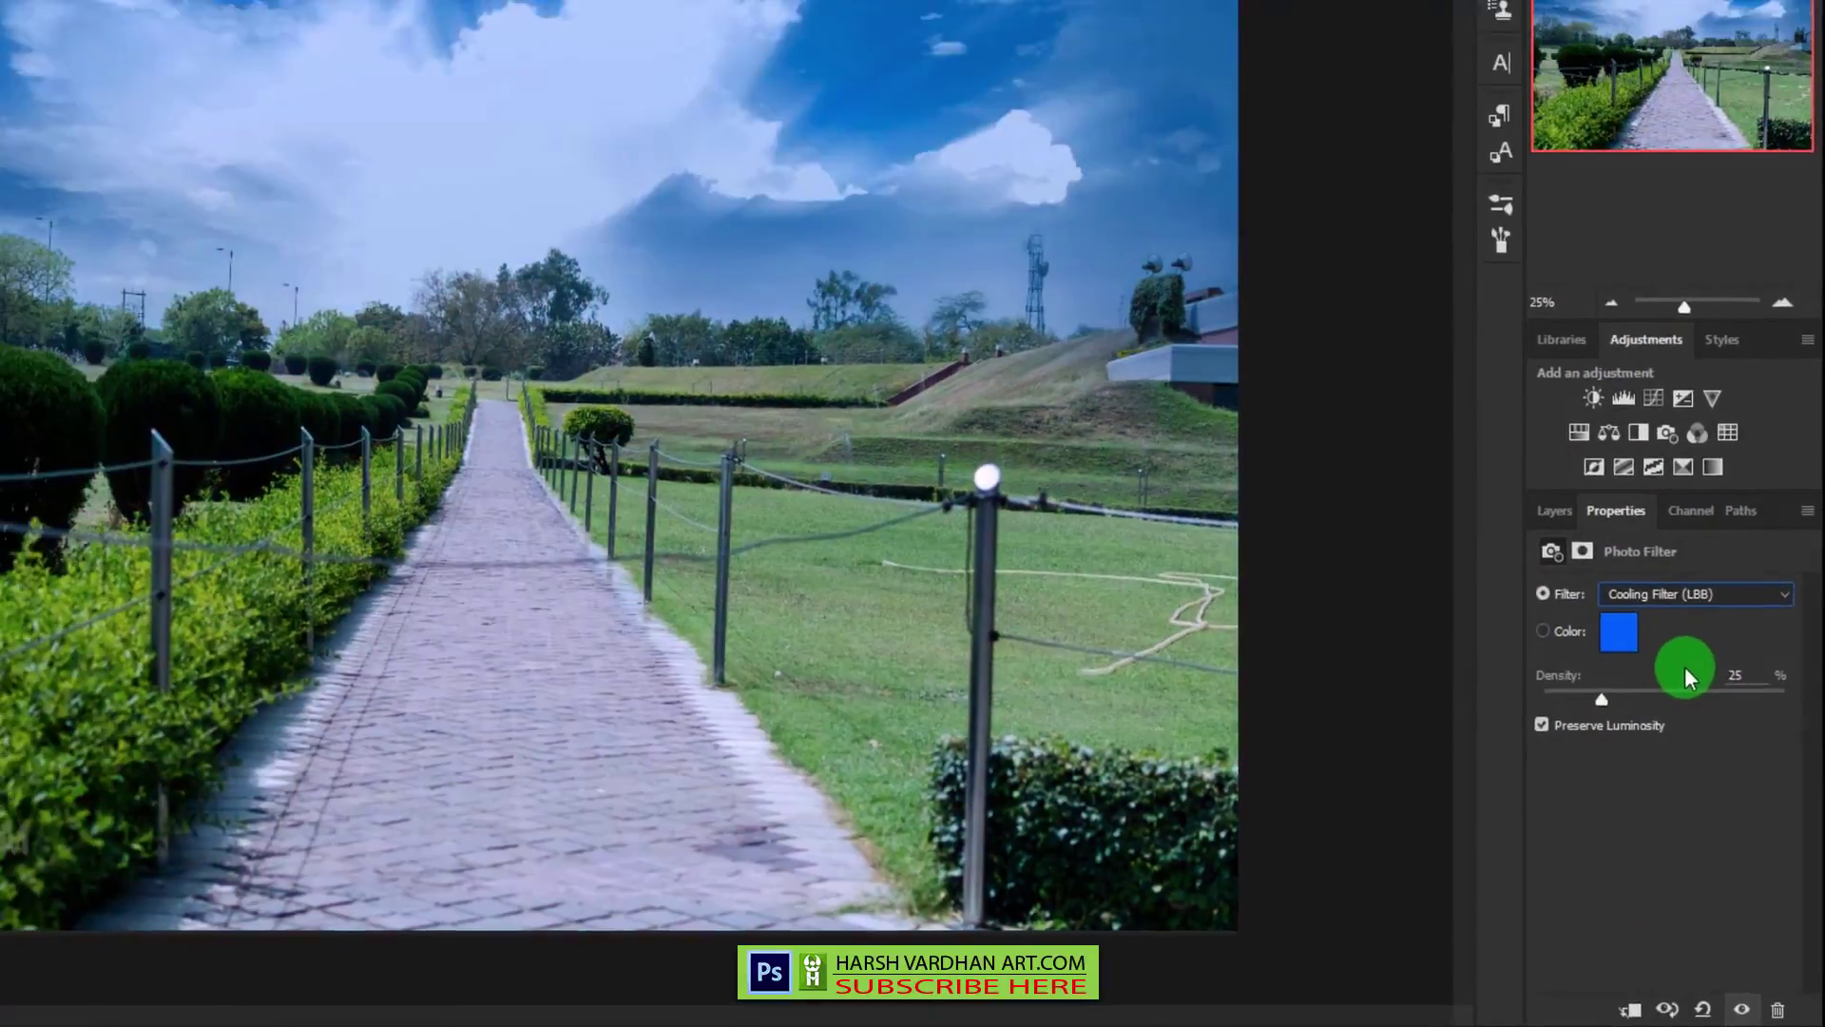
- Lower the Photo Filter density to 18% and compare the image with and without the Photo Filter layer
mouse_move(1609, 709)
left_mouse_down()
mouse_move(1575, 709)
mouse_move(1611, 709)
mouse_move(1595, 713)
left_mouse_up()
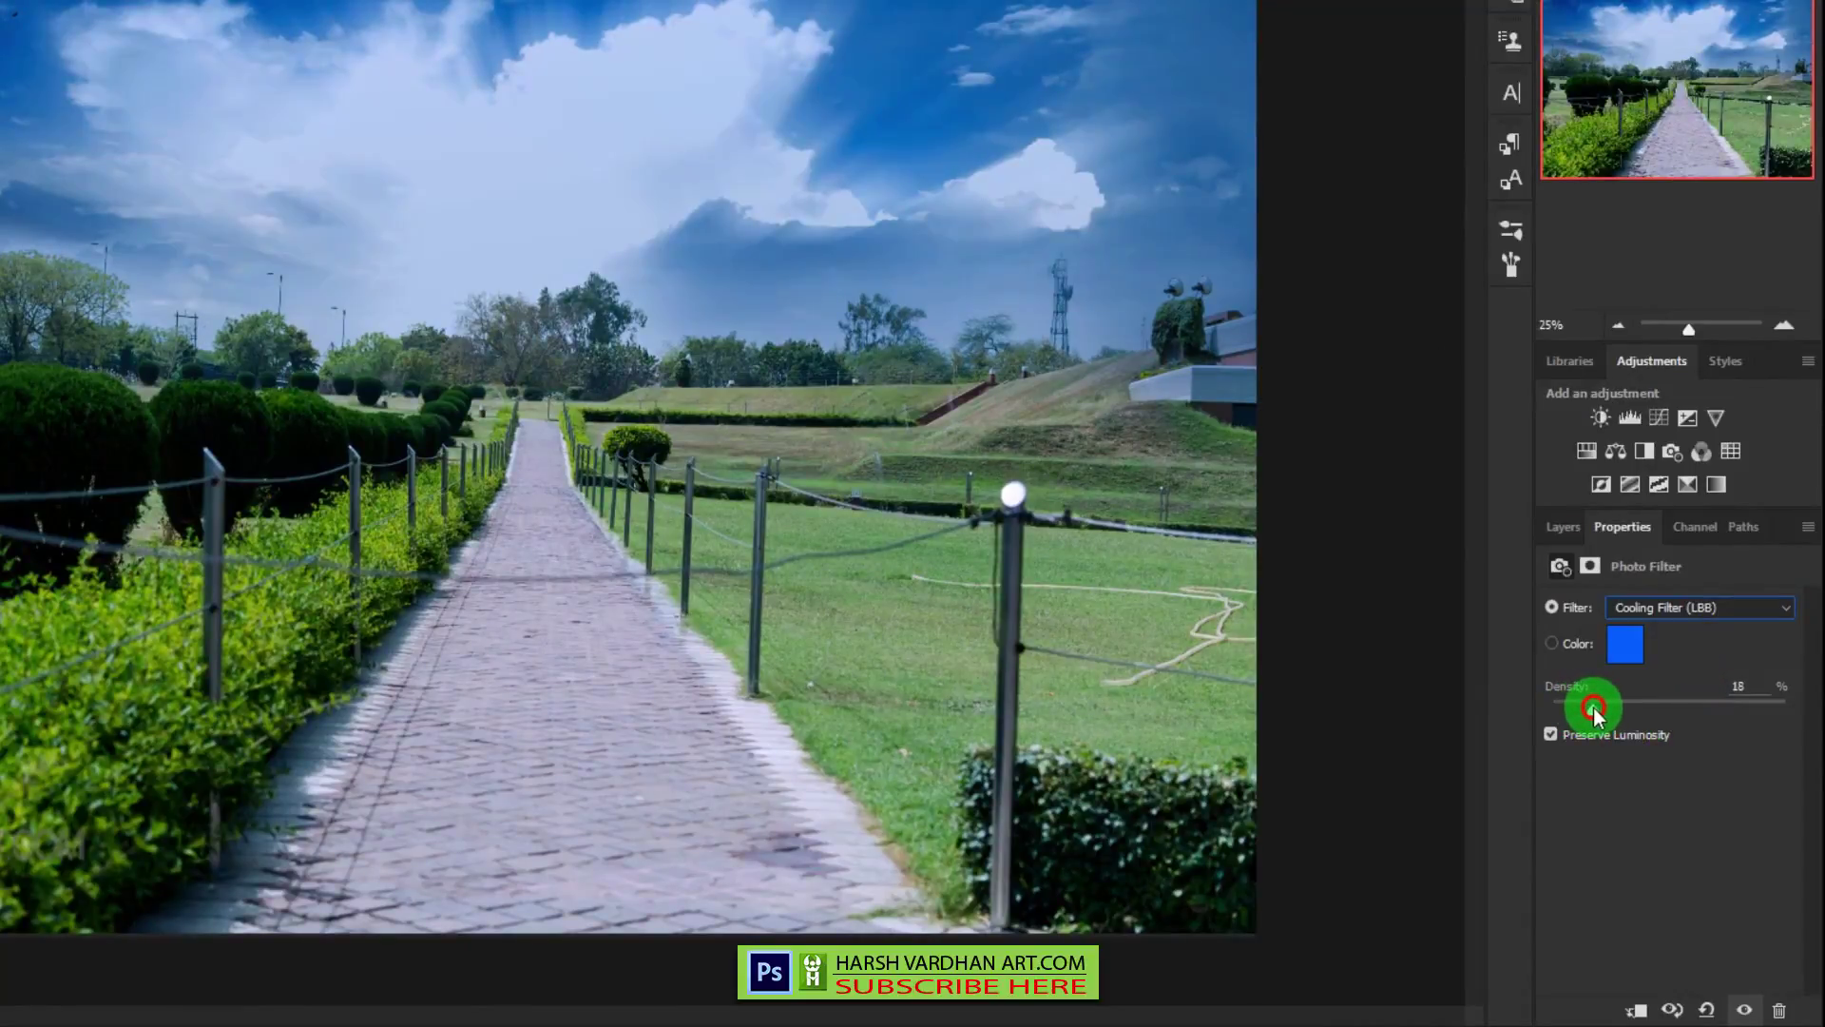
left_click(1563, 526)
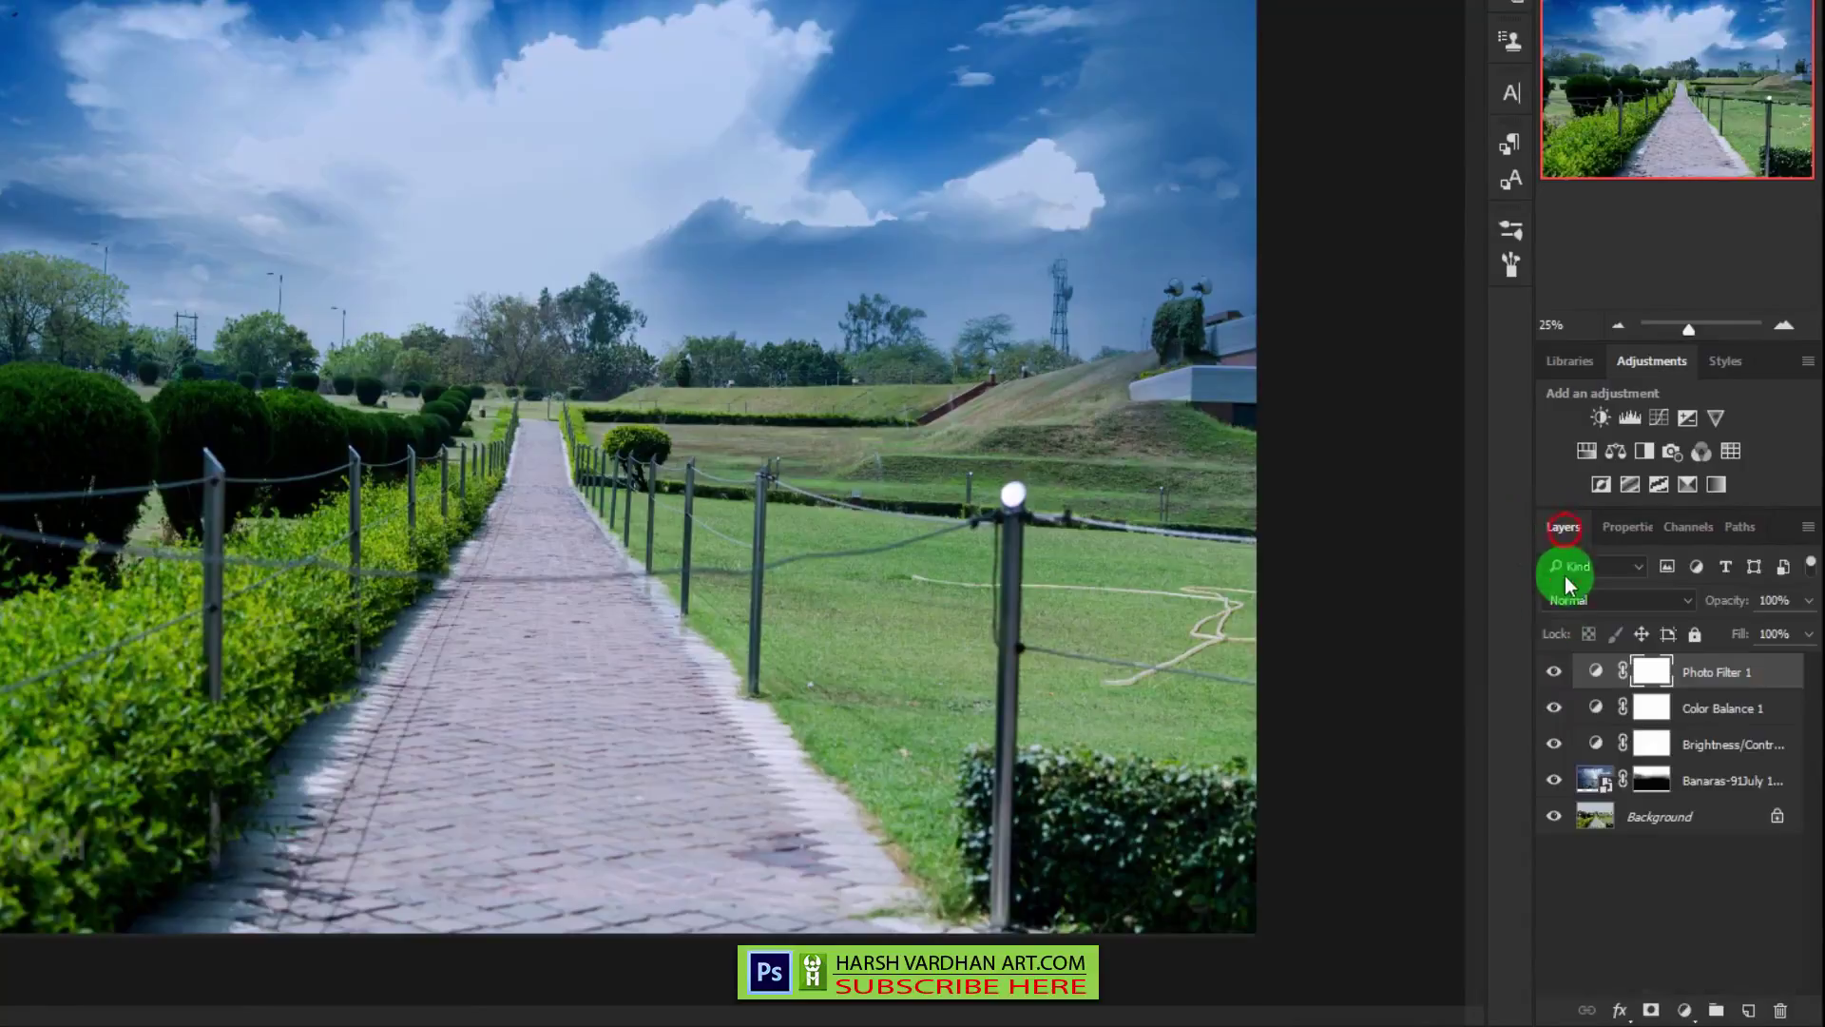
left_click(1552, 673)
left_click(1552, 675)
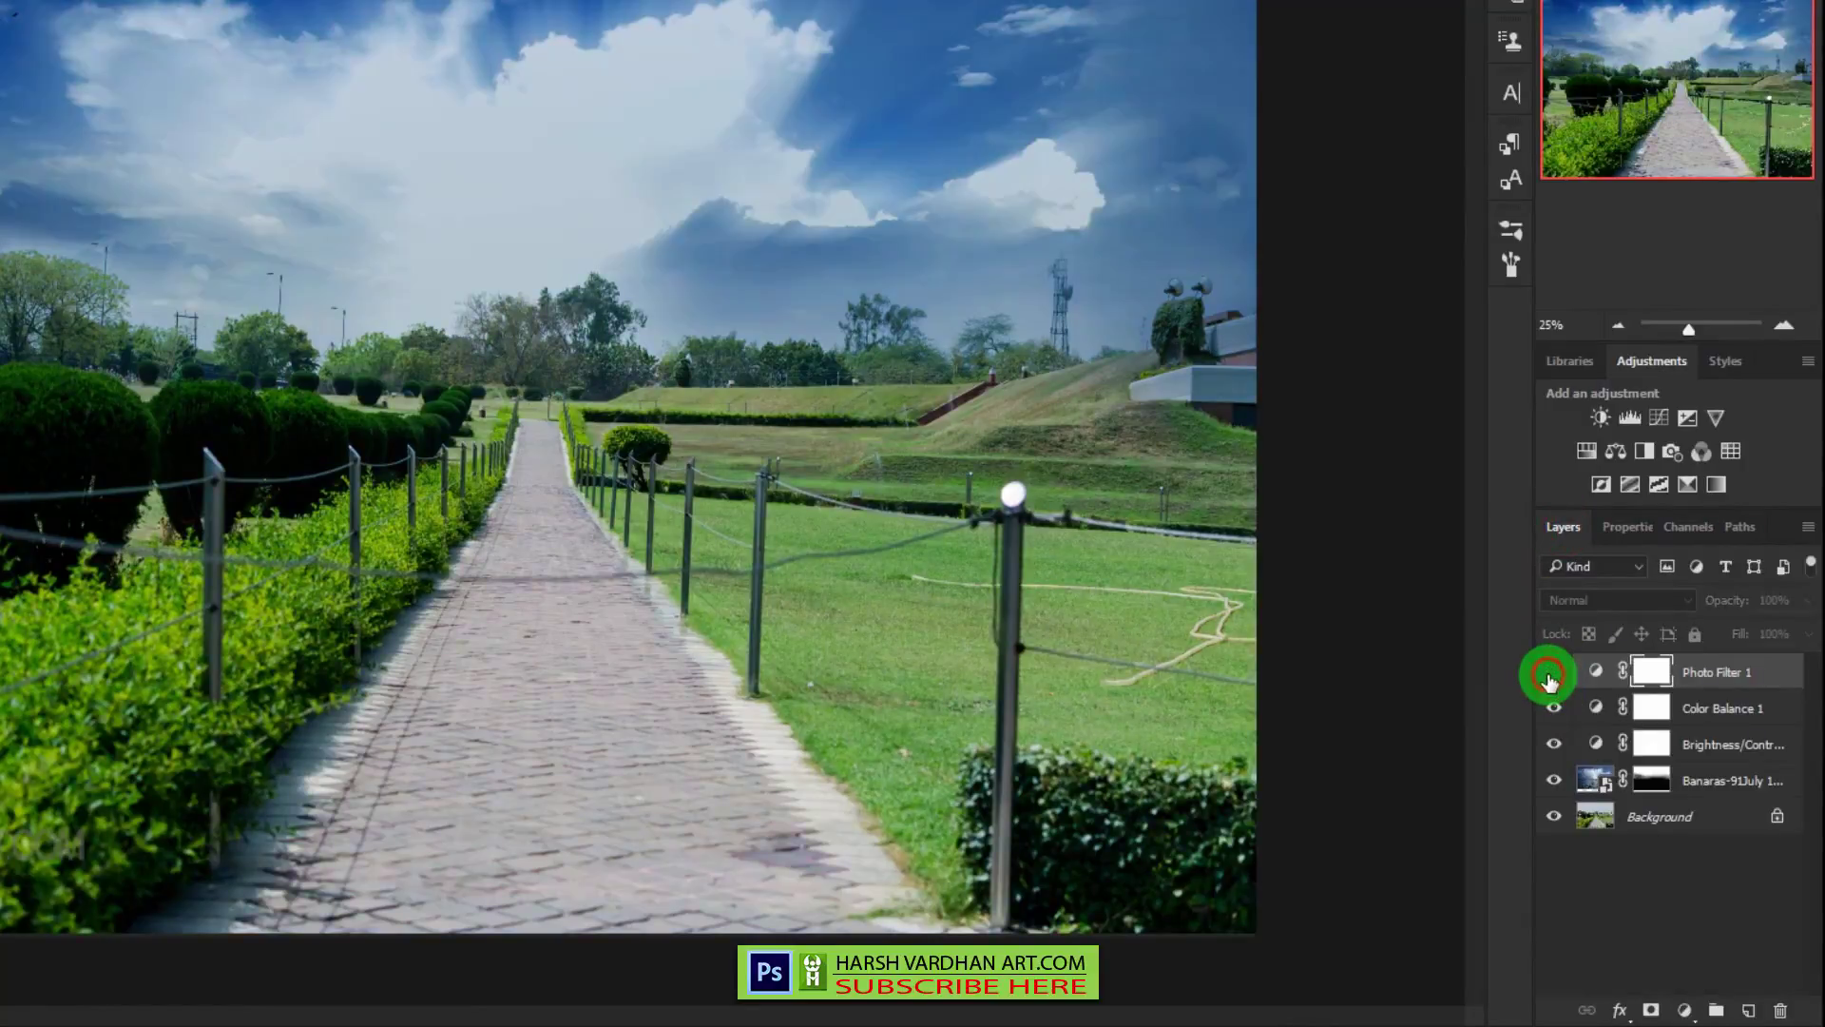
- Hide and delete the Photo Filter adjustment layer
left_click(1551, 675)
left_click(1550, 676)
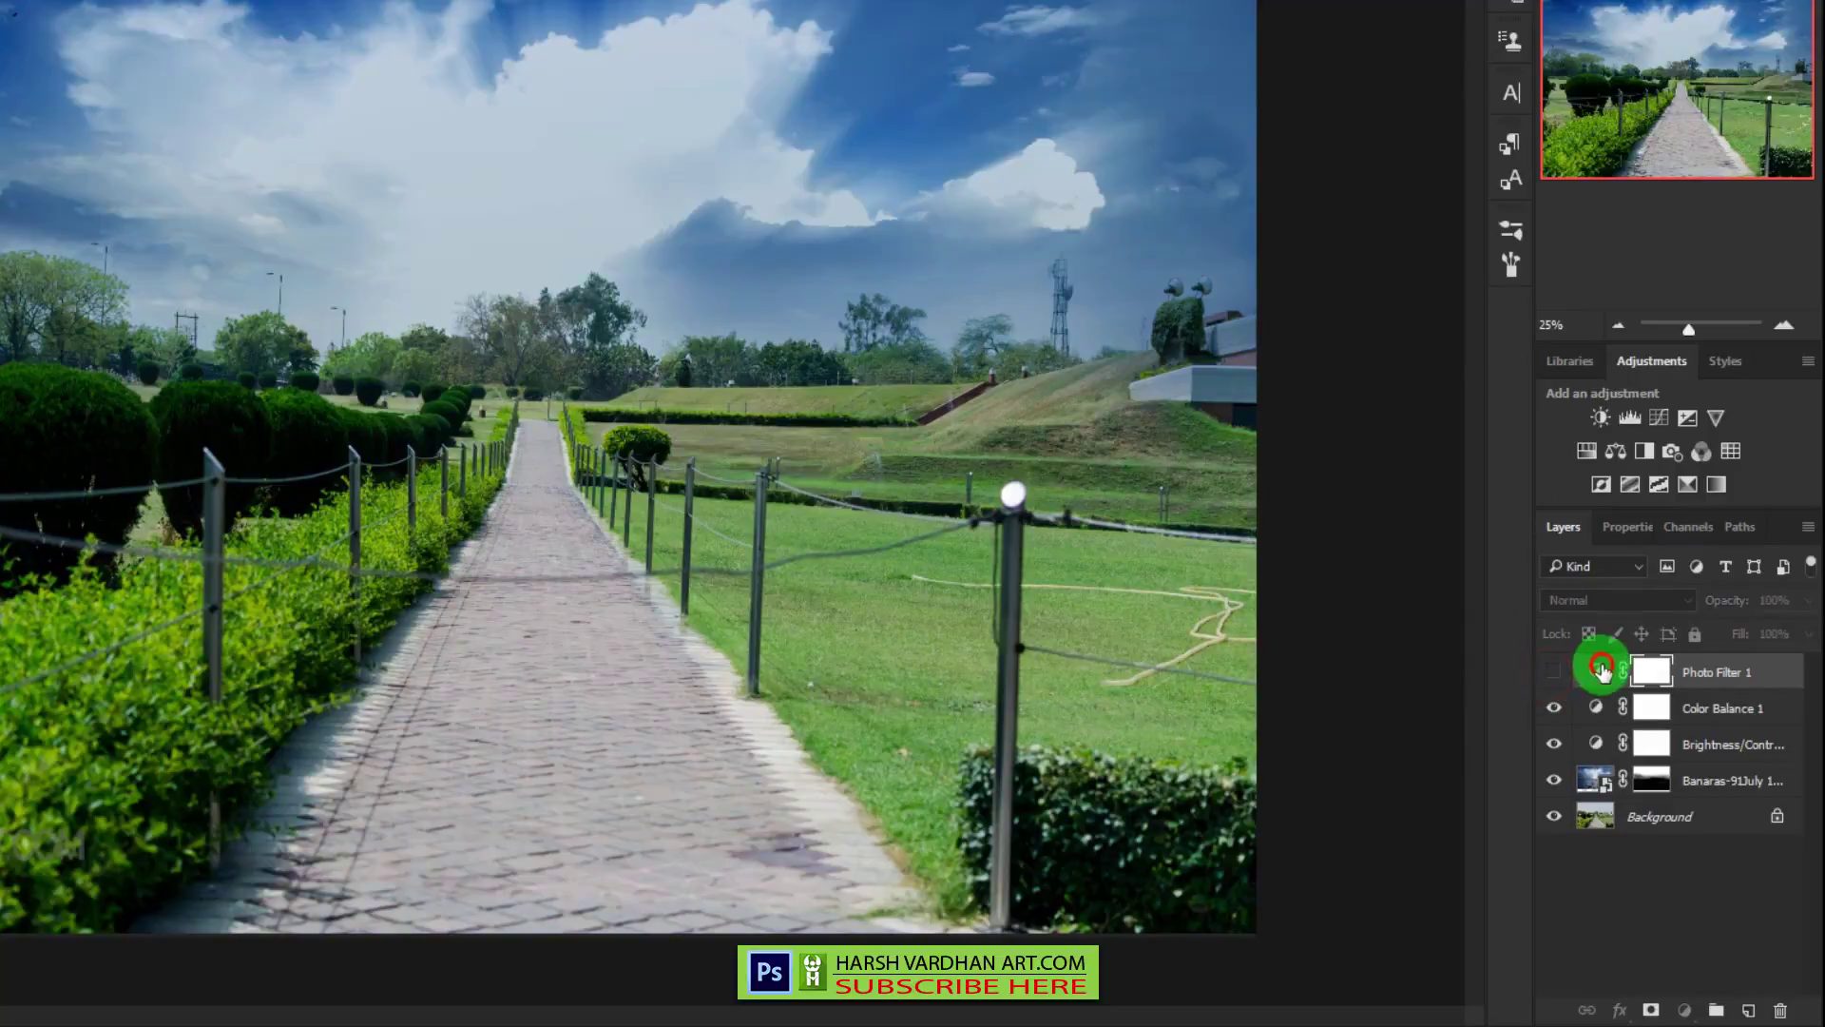
key("Delete")
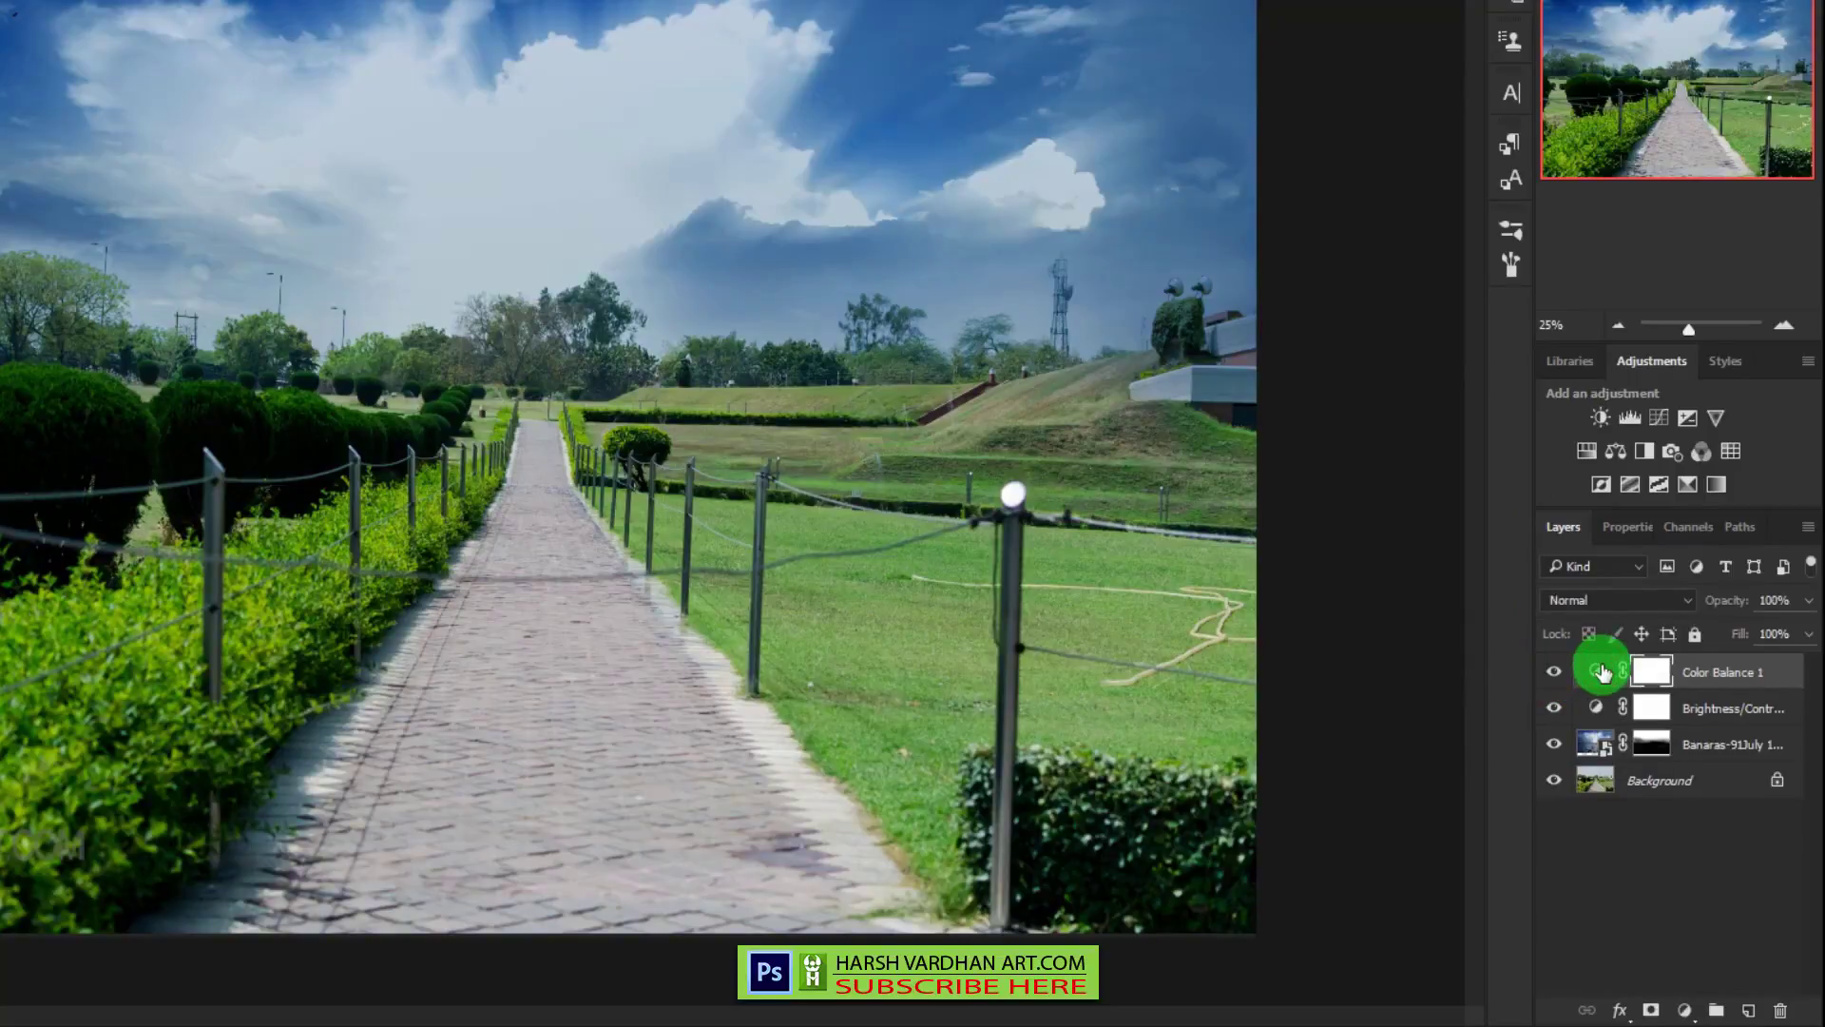
- Add a Gradient fill layer using the black-to-transparent preset near the end of the gradient presets
left_click(1684, 1009)
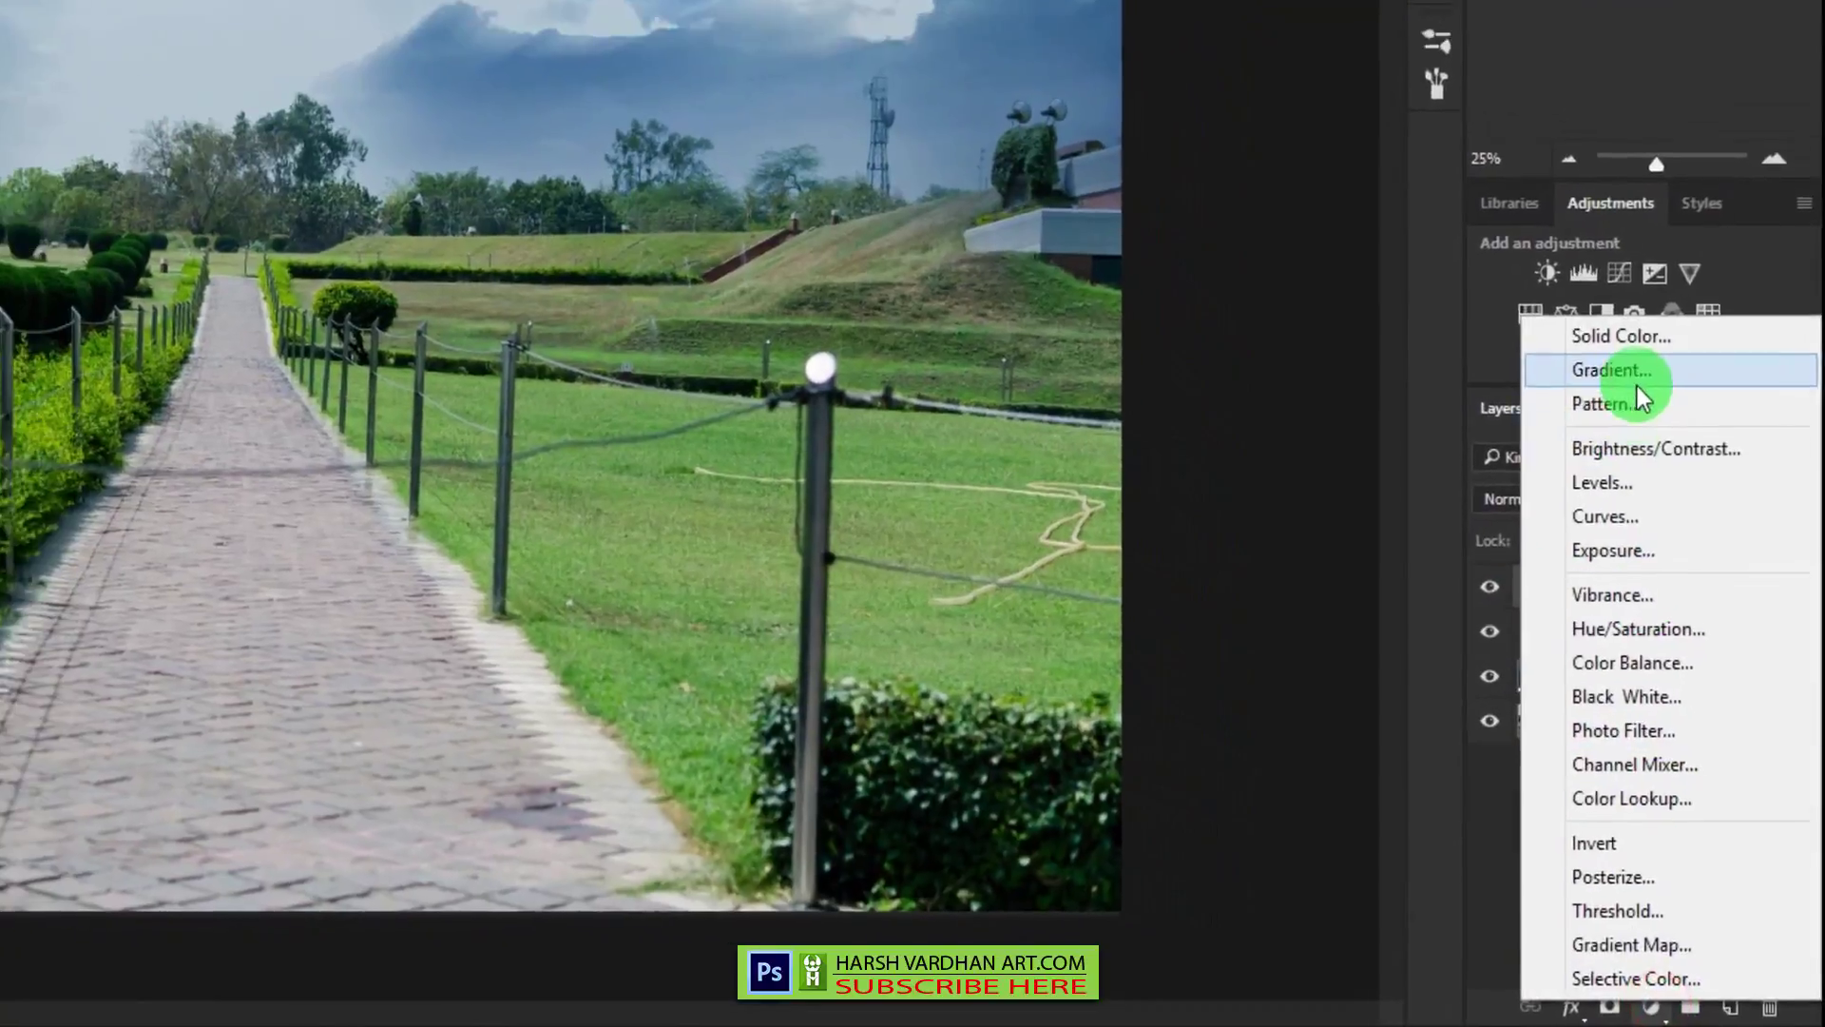
left_click(1673, 506)
left_click(1407, 509)
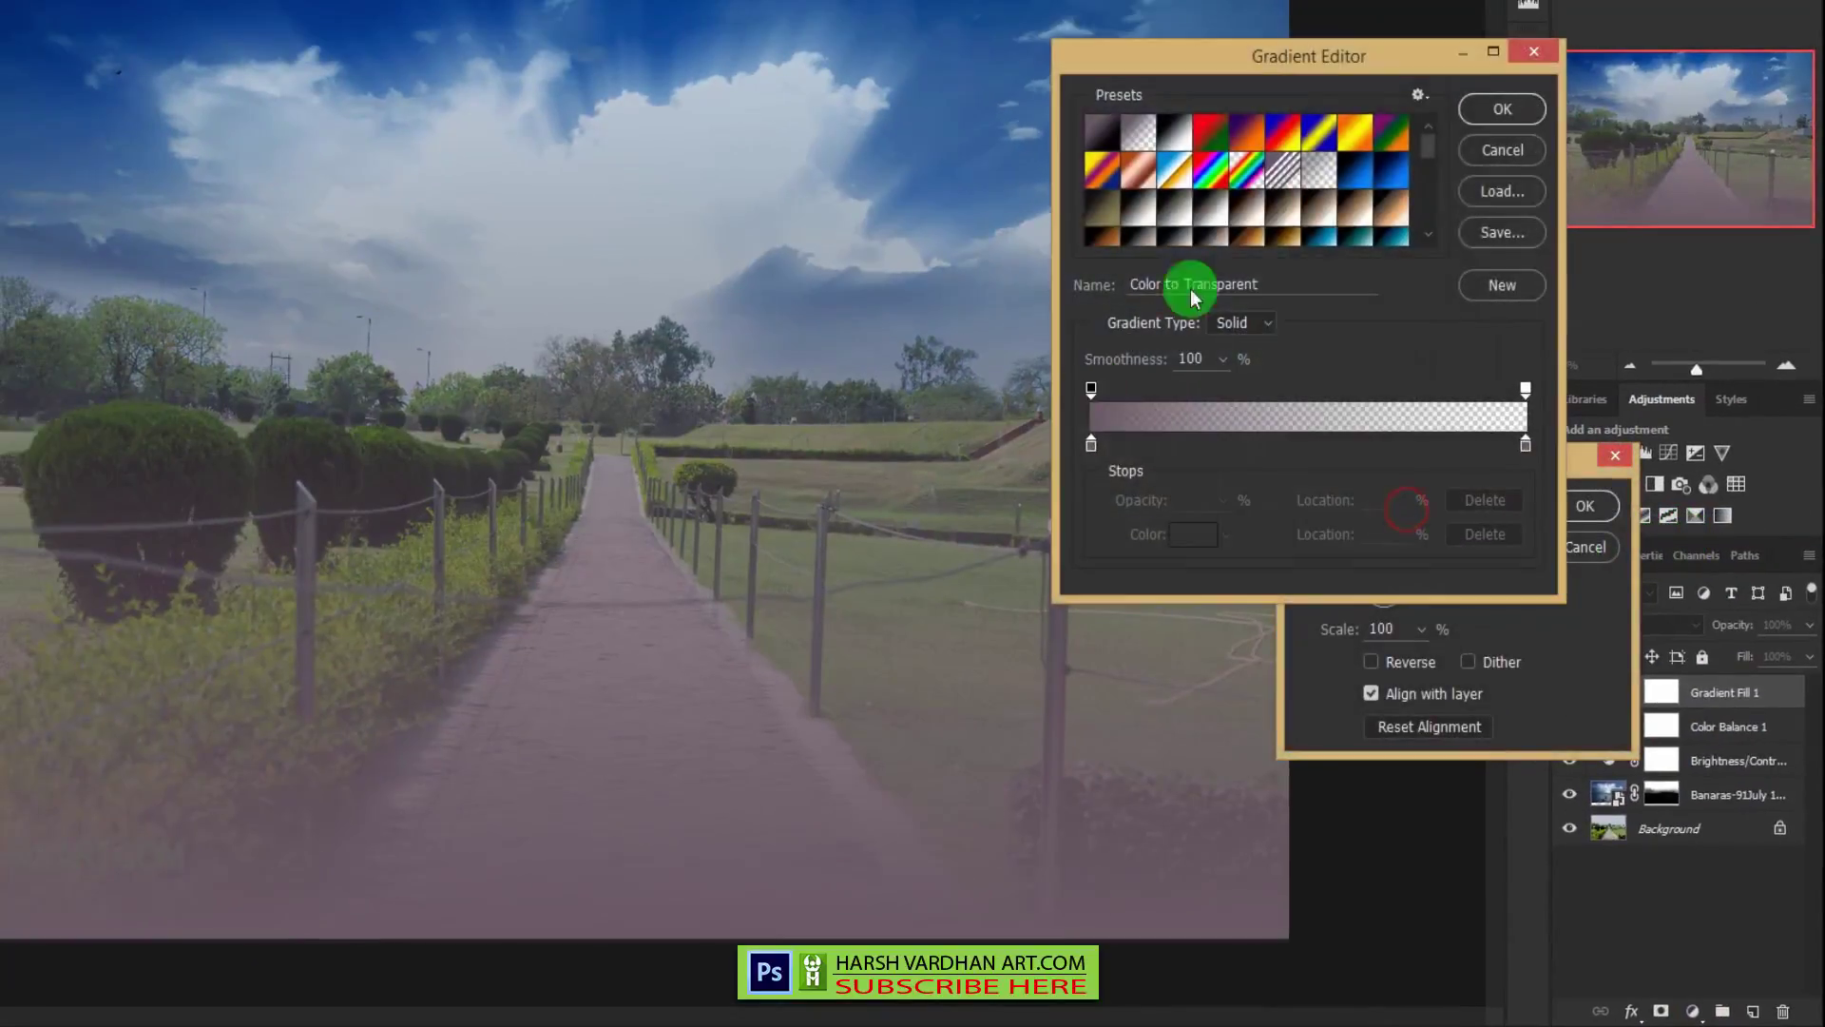
left_click_drag(1430, 144, 1422, 297)
left_click(1141, 235)
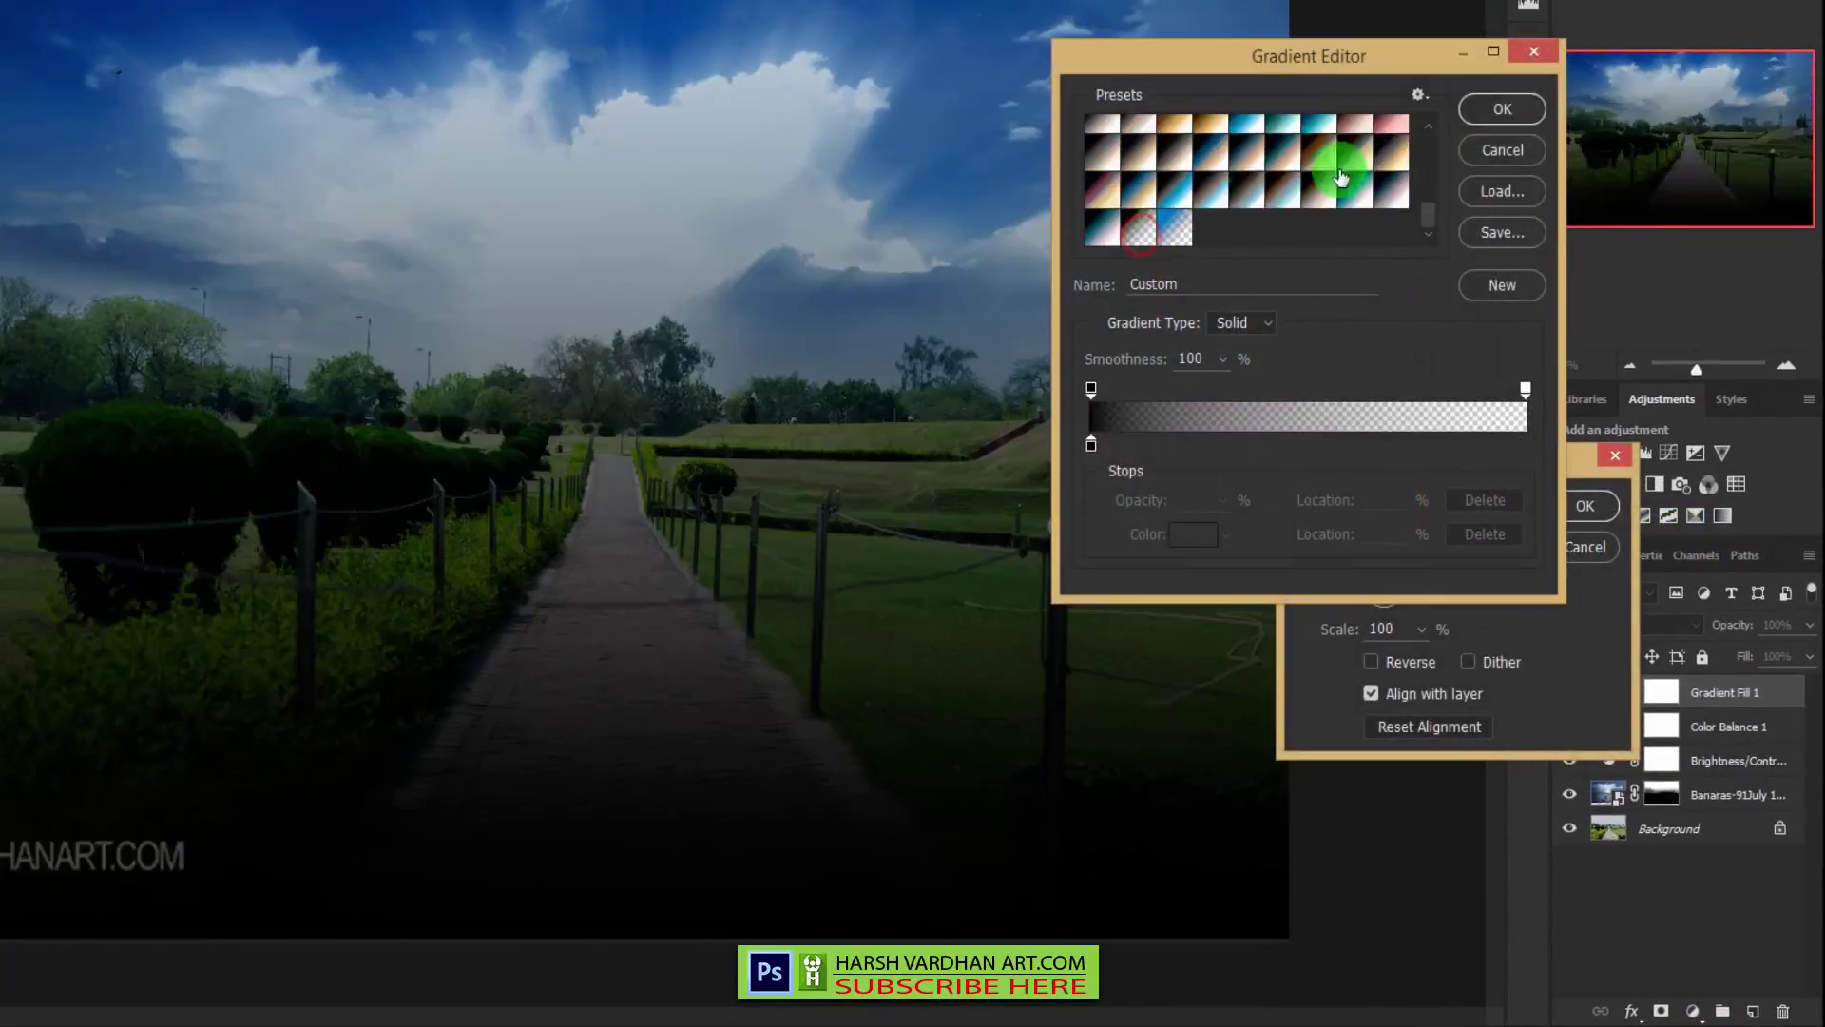
left_click(1512, 118)
- Make the gradient fill a reversed Radial vignette with a scale of 429% and apply it
left_click(1409, 543)
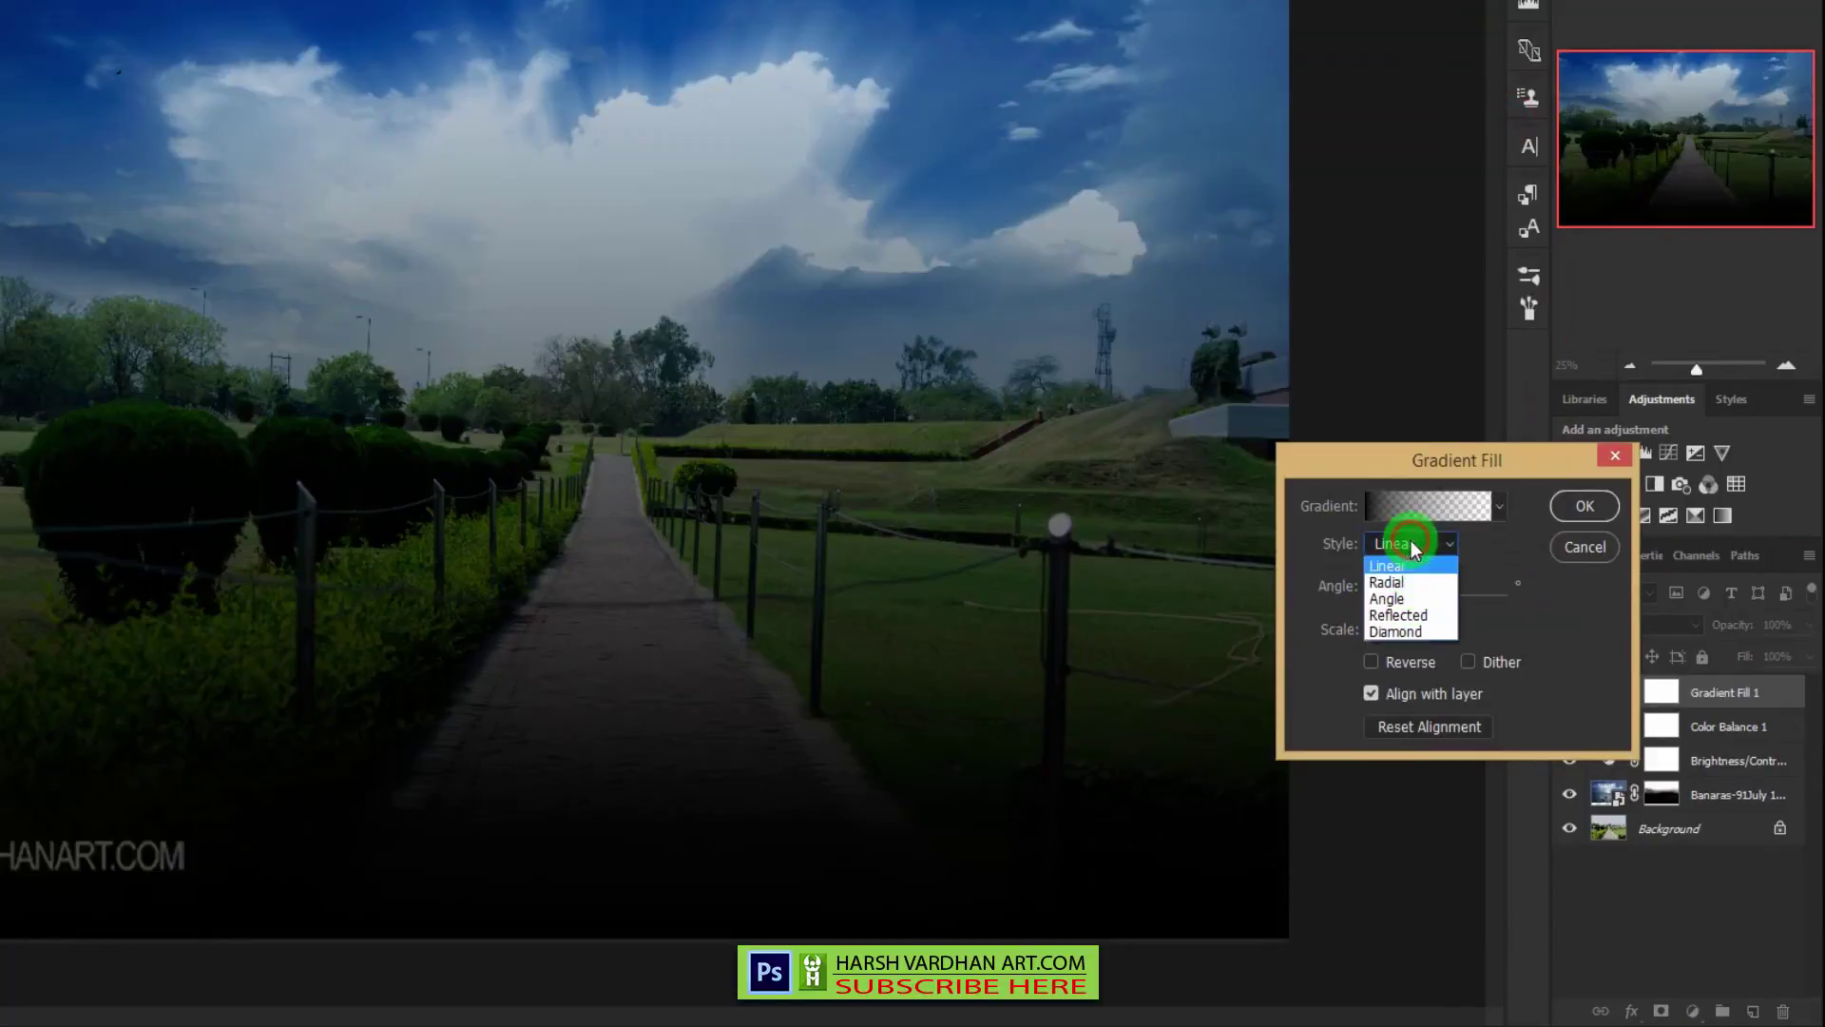
left_click(1401, 584)
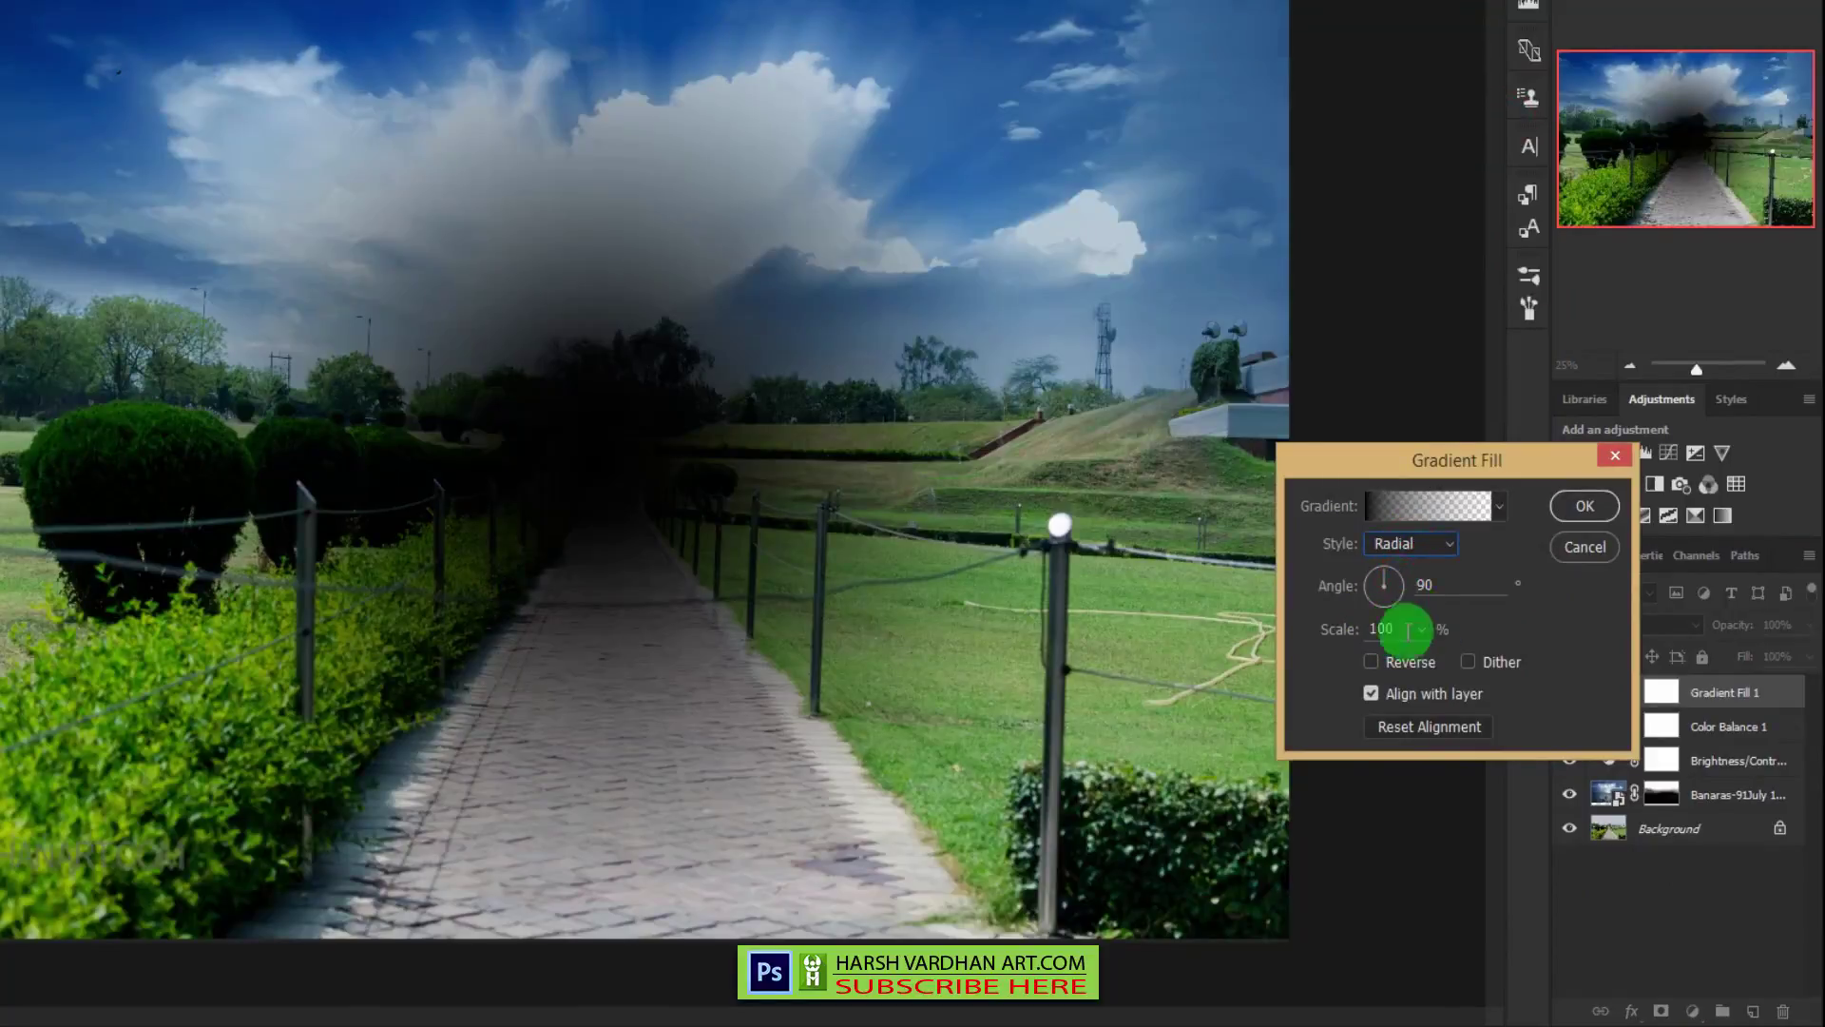
left_click(1370, 662)
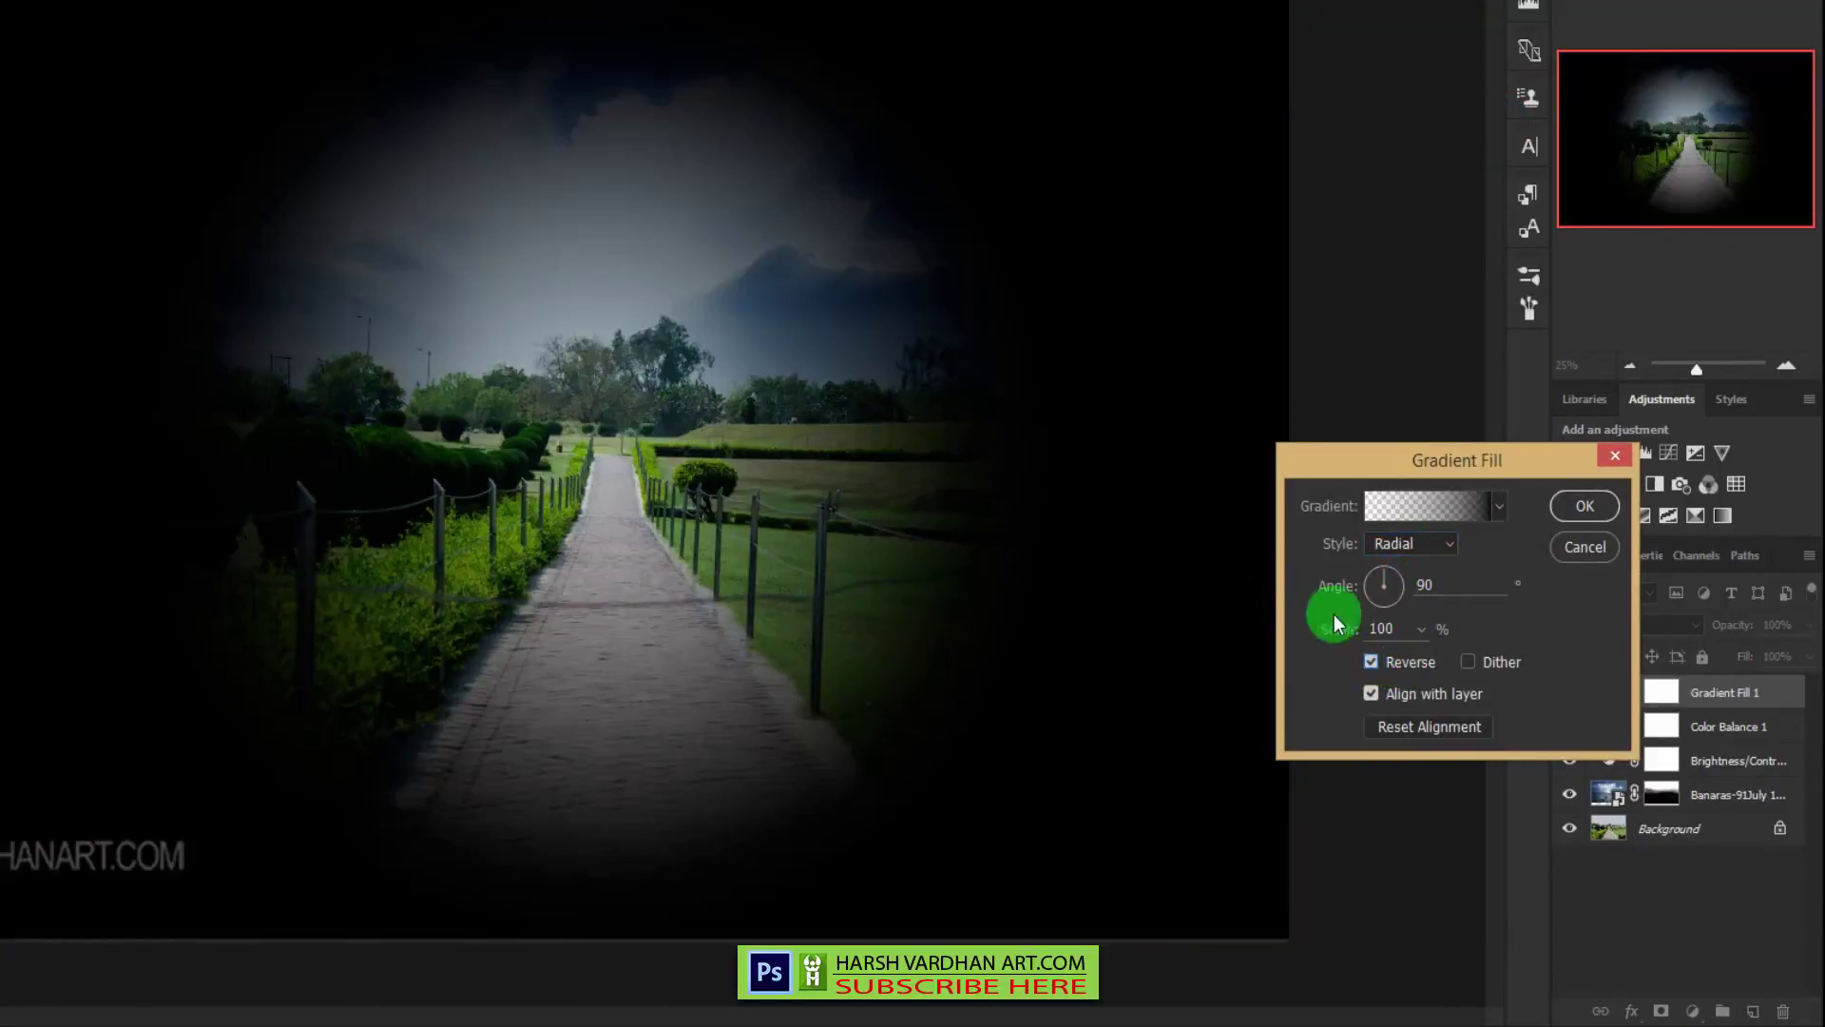
left_click_drag(1421, 629, 1456, 664)
left_click(1585, 506)
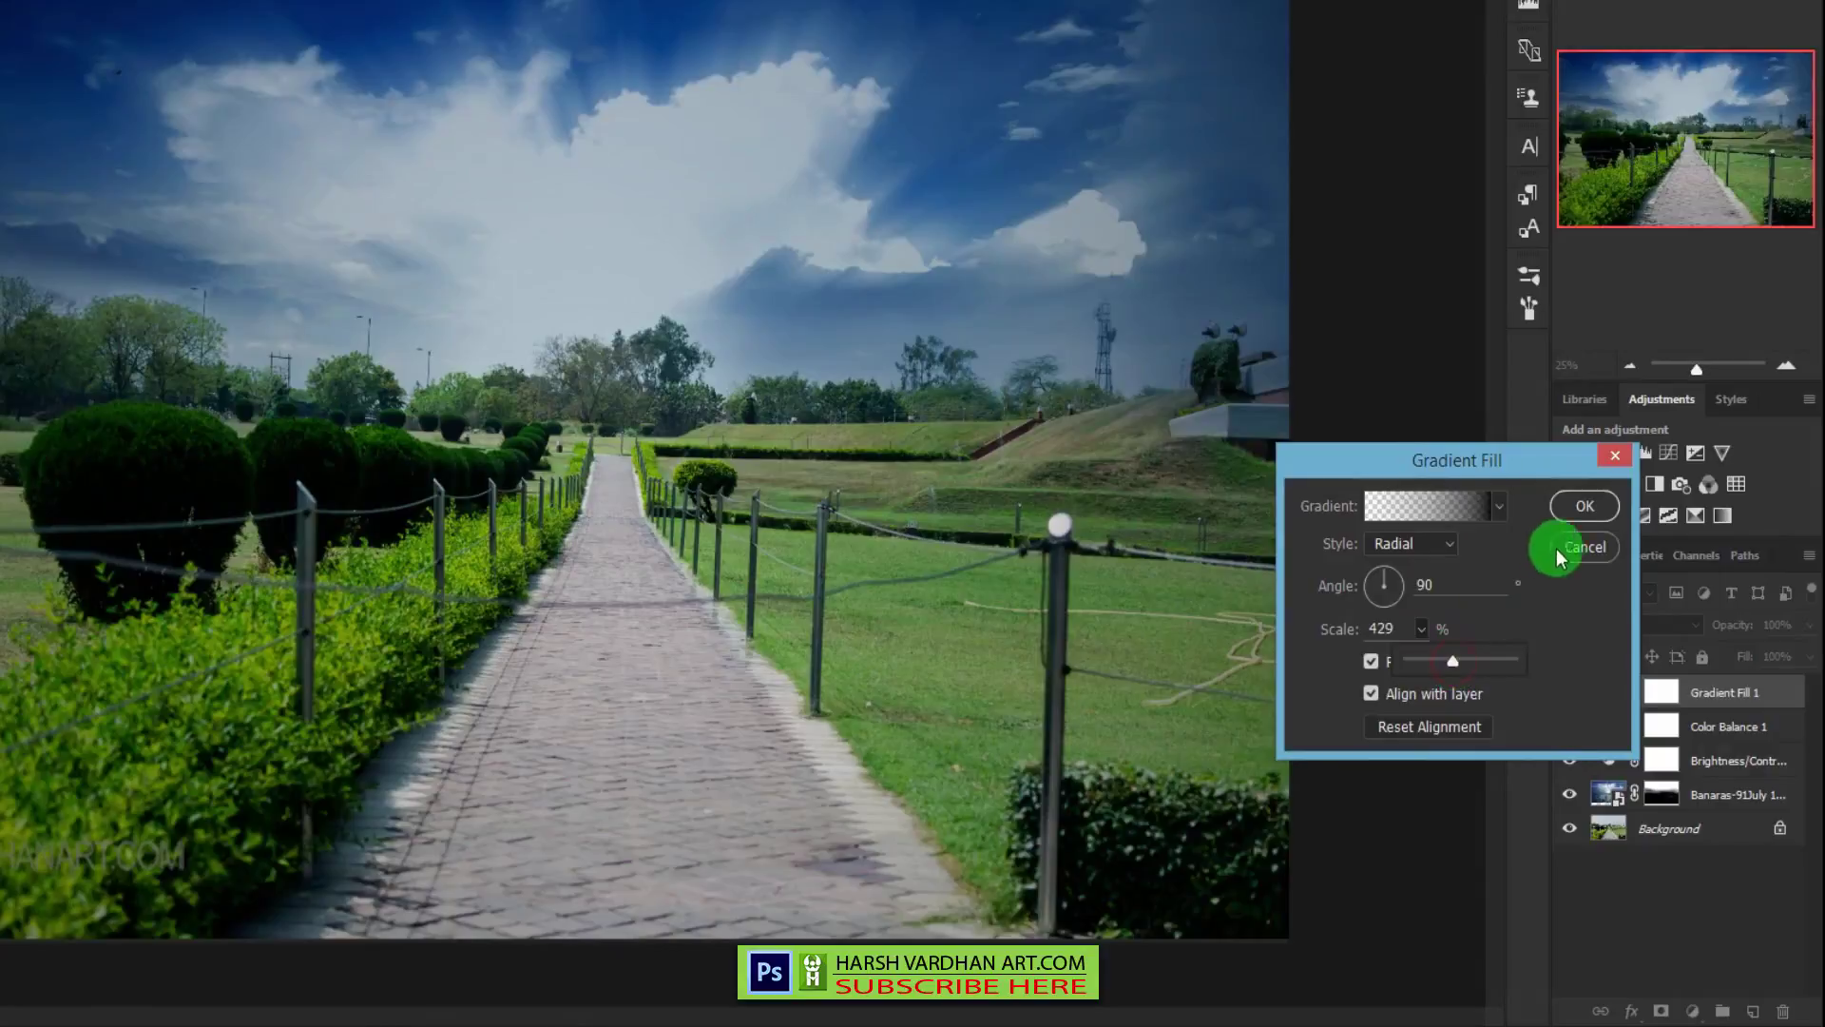
- Try the Multiply blending mode on the Gradient Fill layer and settle on Overlay
left_click(1611, 625)
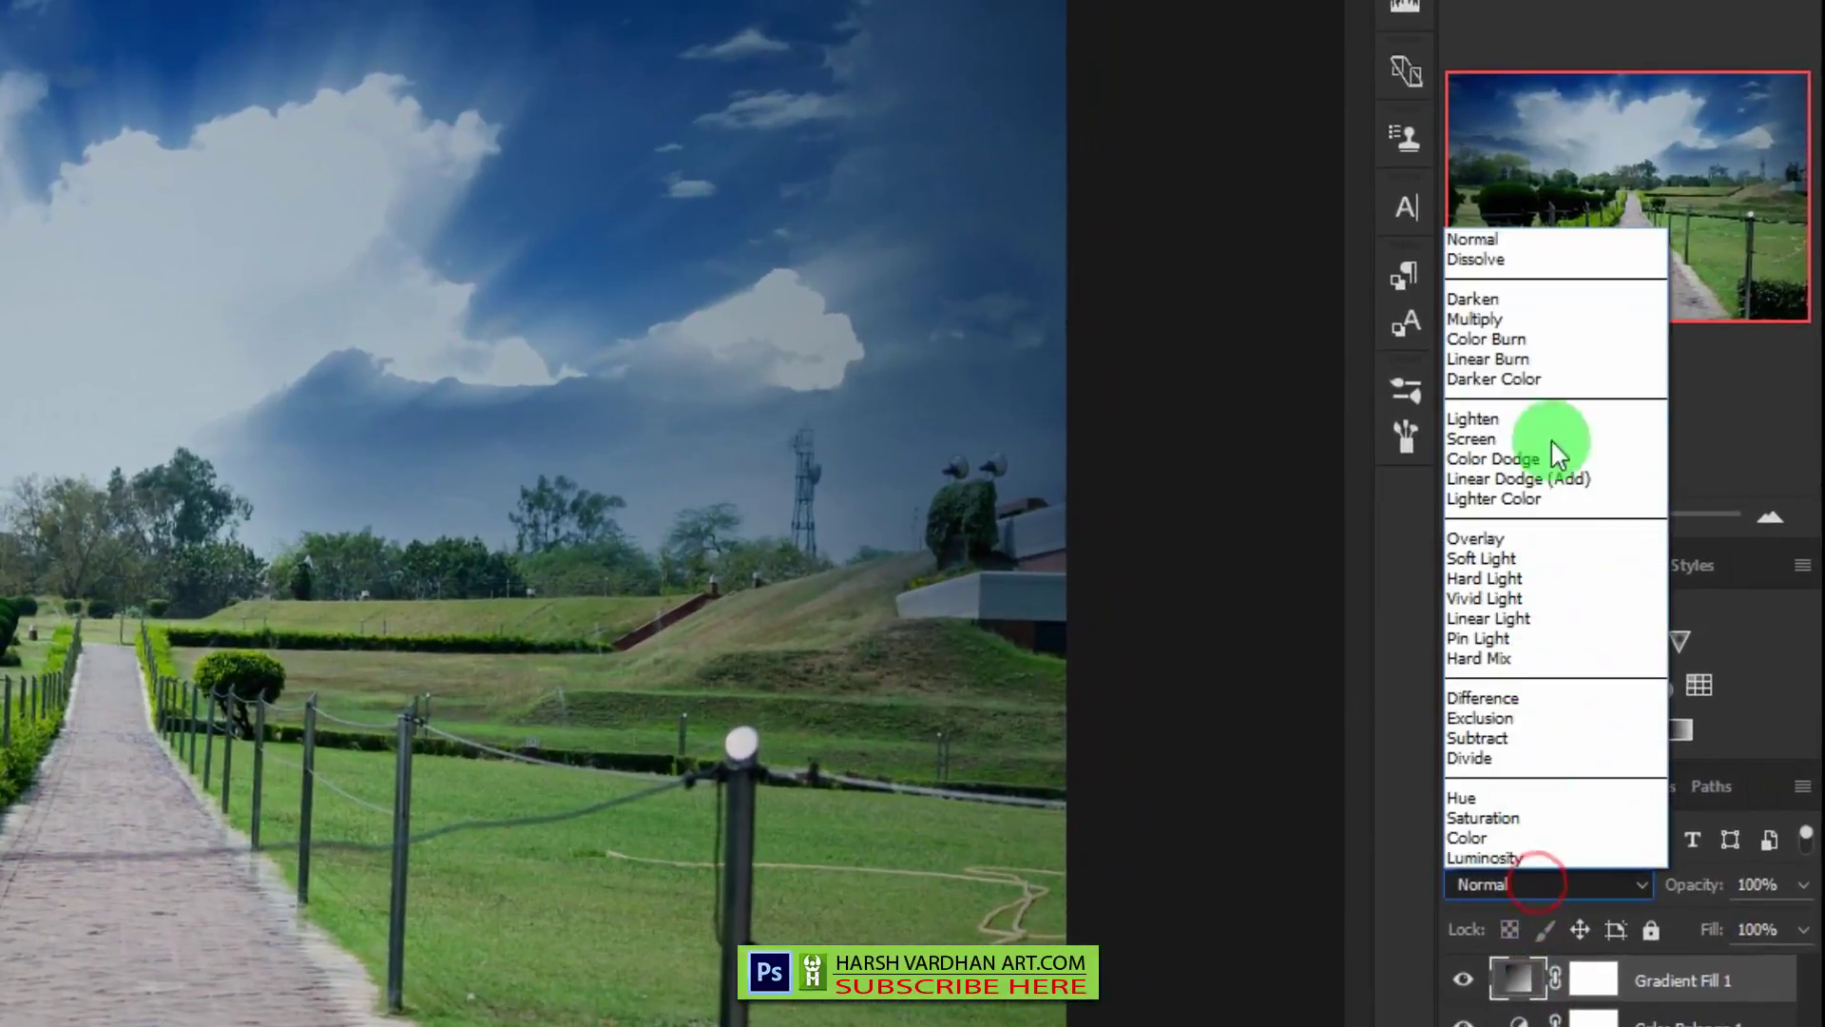
left_click(1553, 315)
left_click(1512, 885)
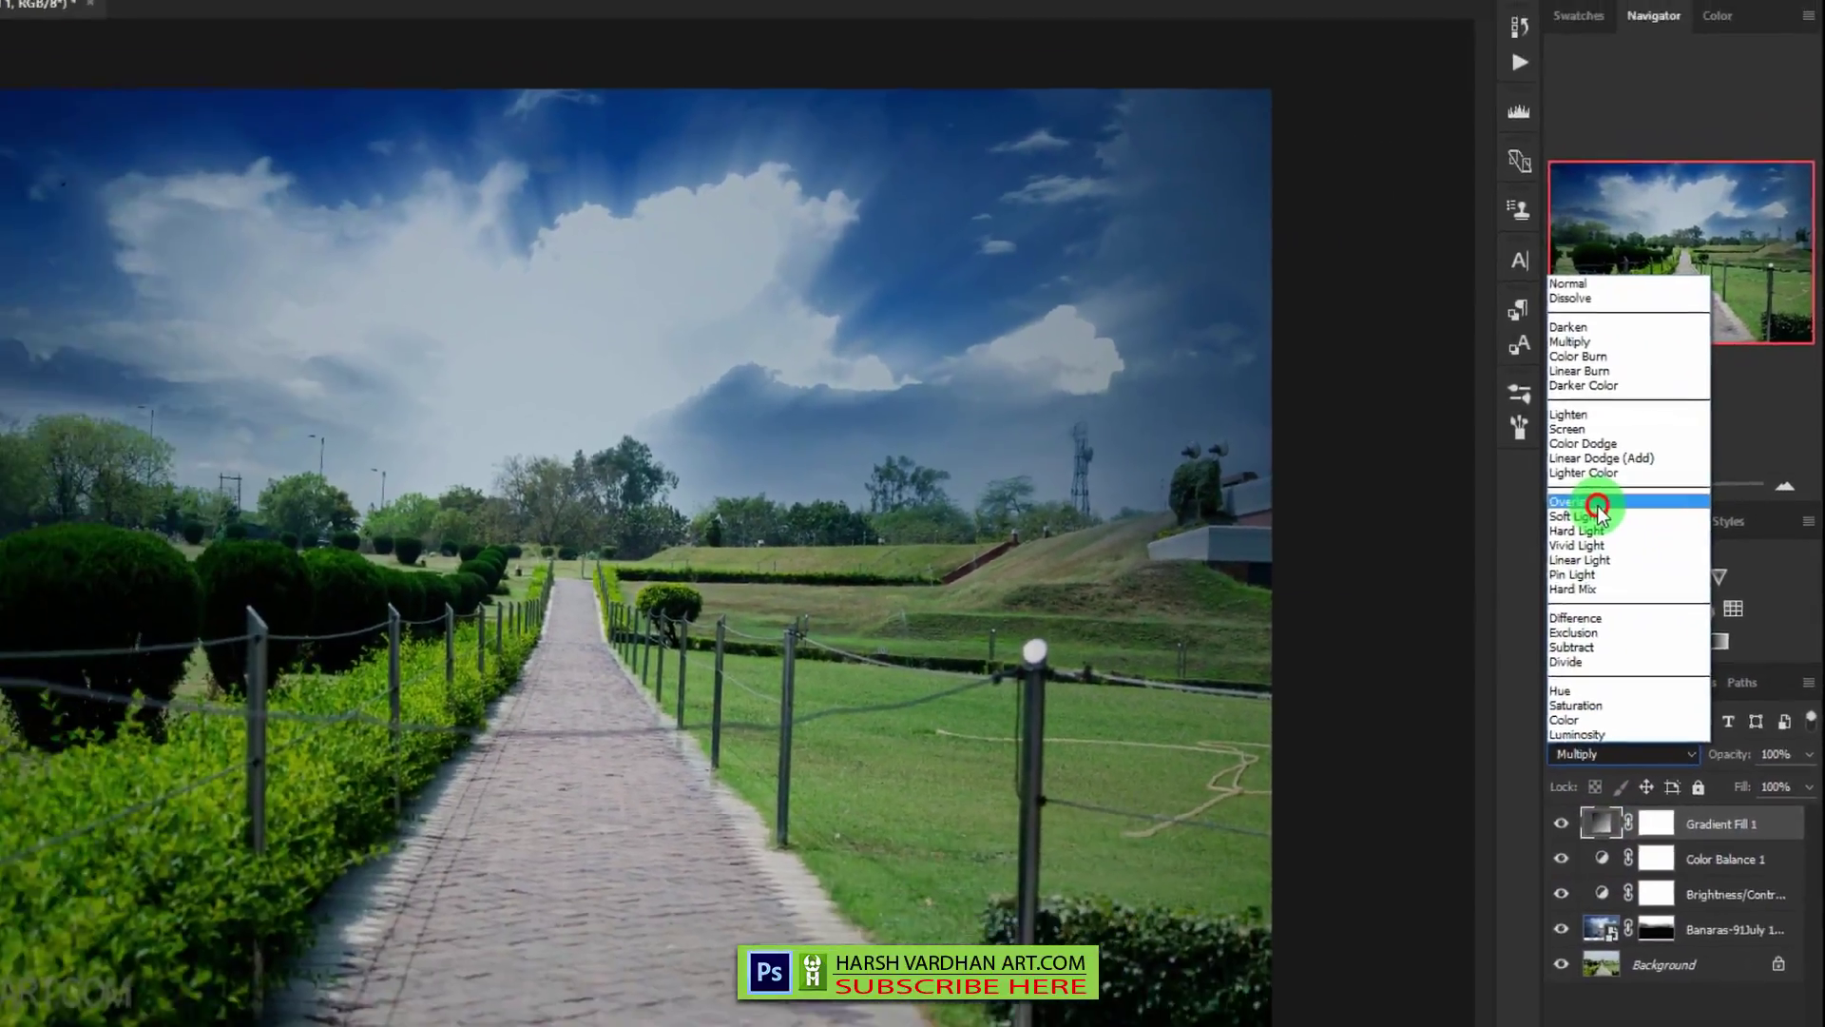
left_click(1513, 537)
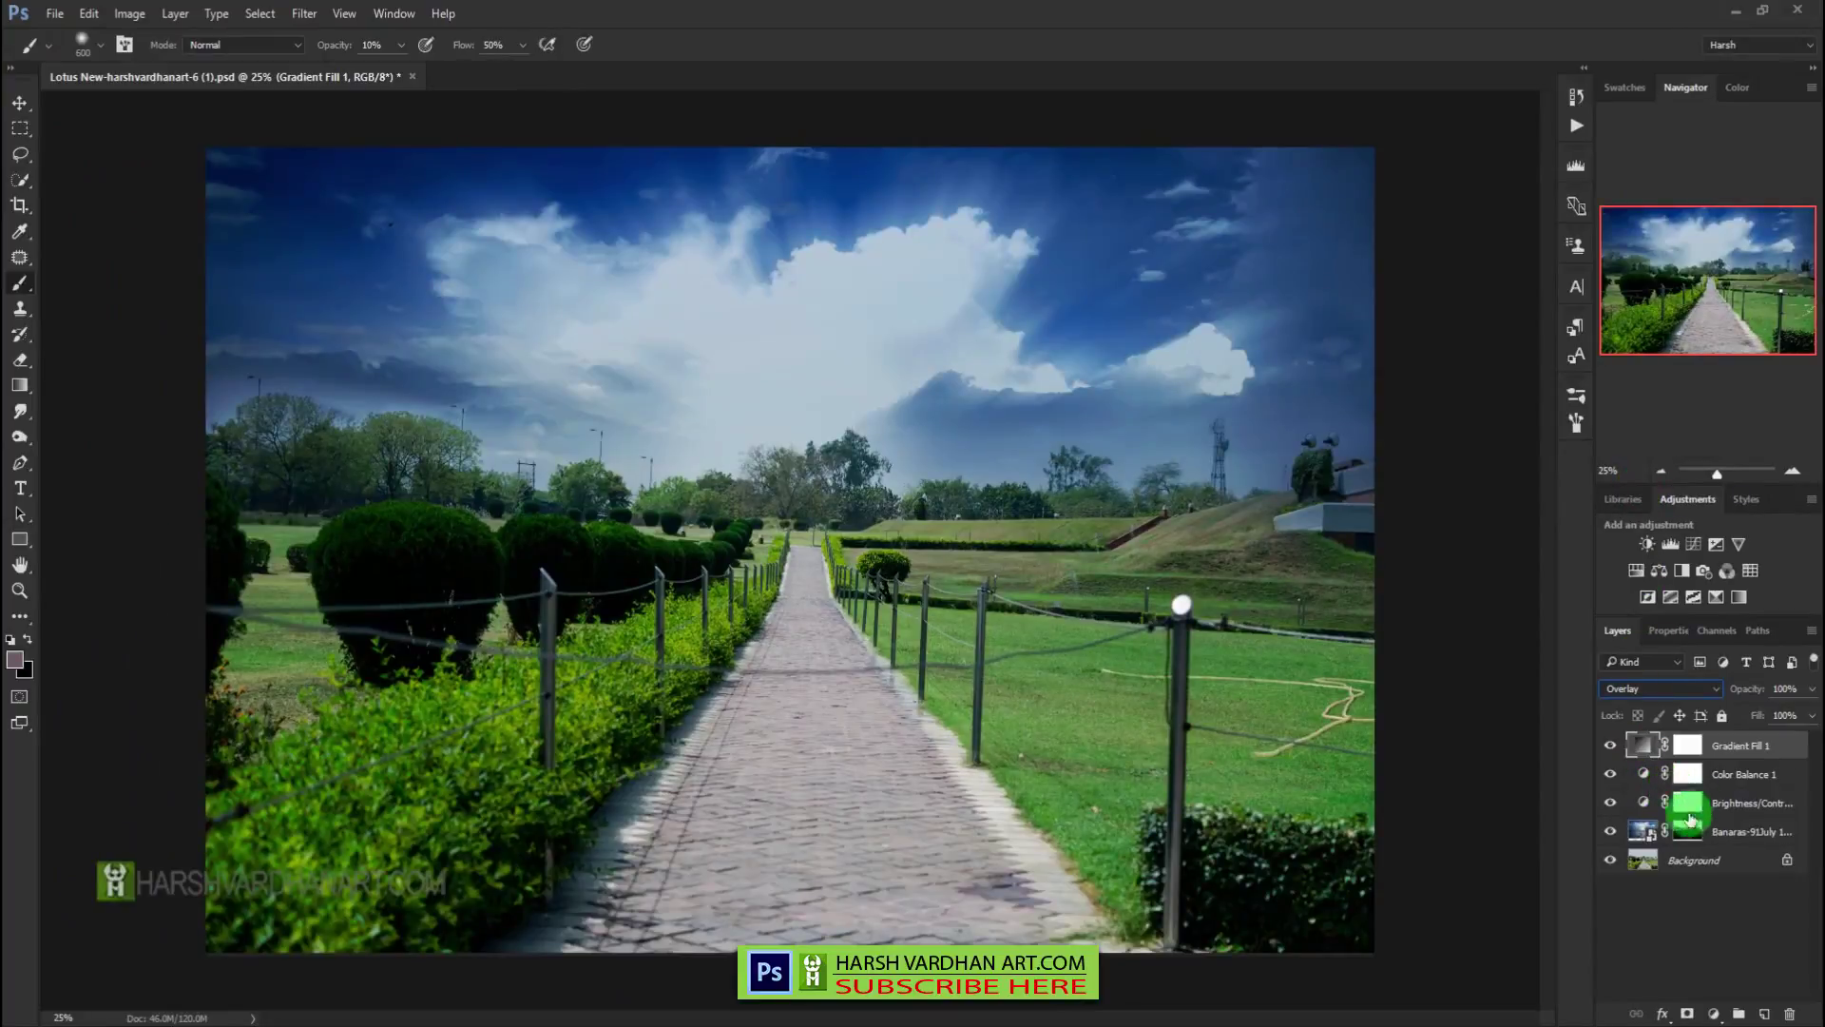
- Paint black on the Gradient Fill layer's mask around the far end of the pathway and enlarge the brush to 1800
left_click(1687, 745)
key("d")
left_click(747, 563)
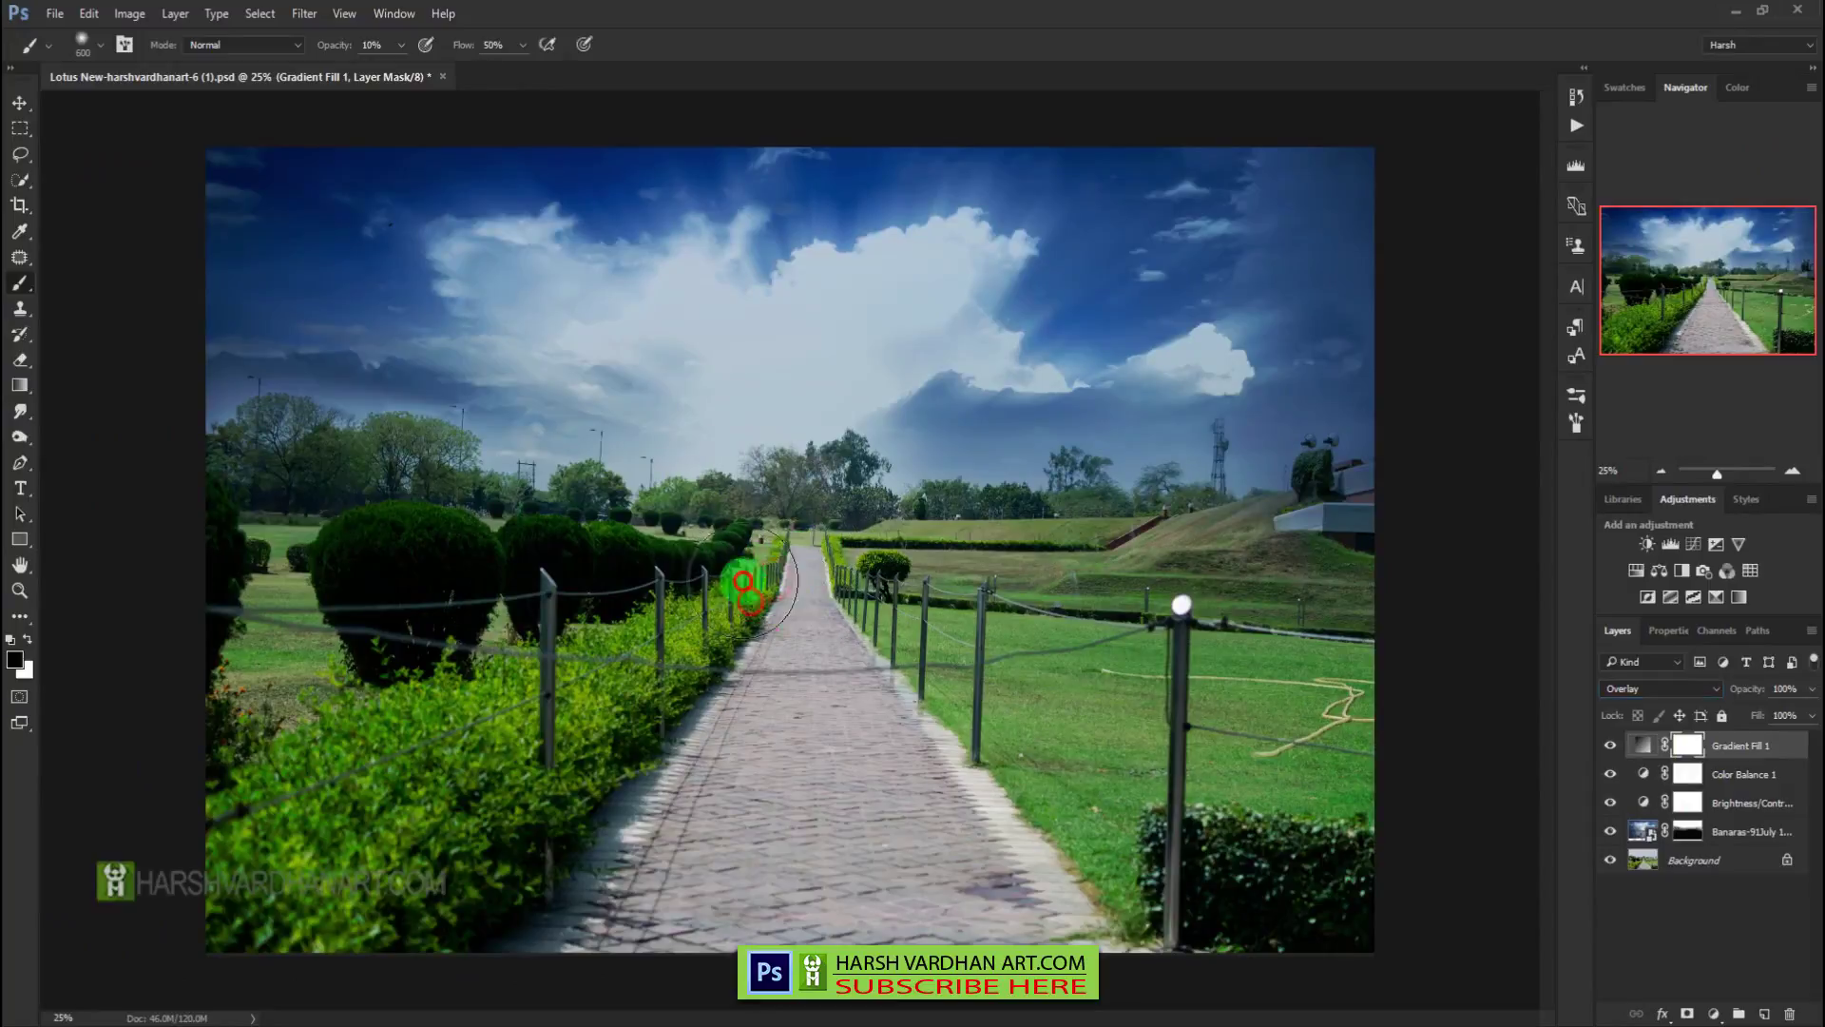
left_click(770, 521)
left_click_drag(770, 521, 800, 562)
key("bracketright")
key("bracketright")
key("bracketright")
key("bracketright")
key("bracketright")
key("bracketright")
key("bracketright")
key("bracketright")
key("bracketright")
key("bracketright")
key("bracketright")
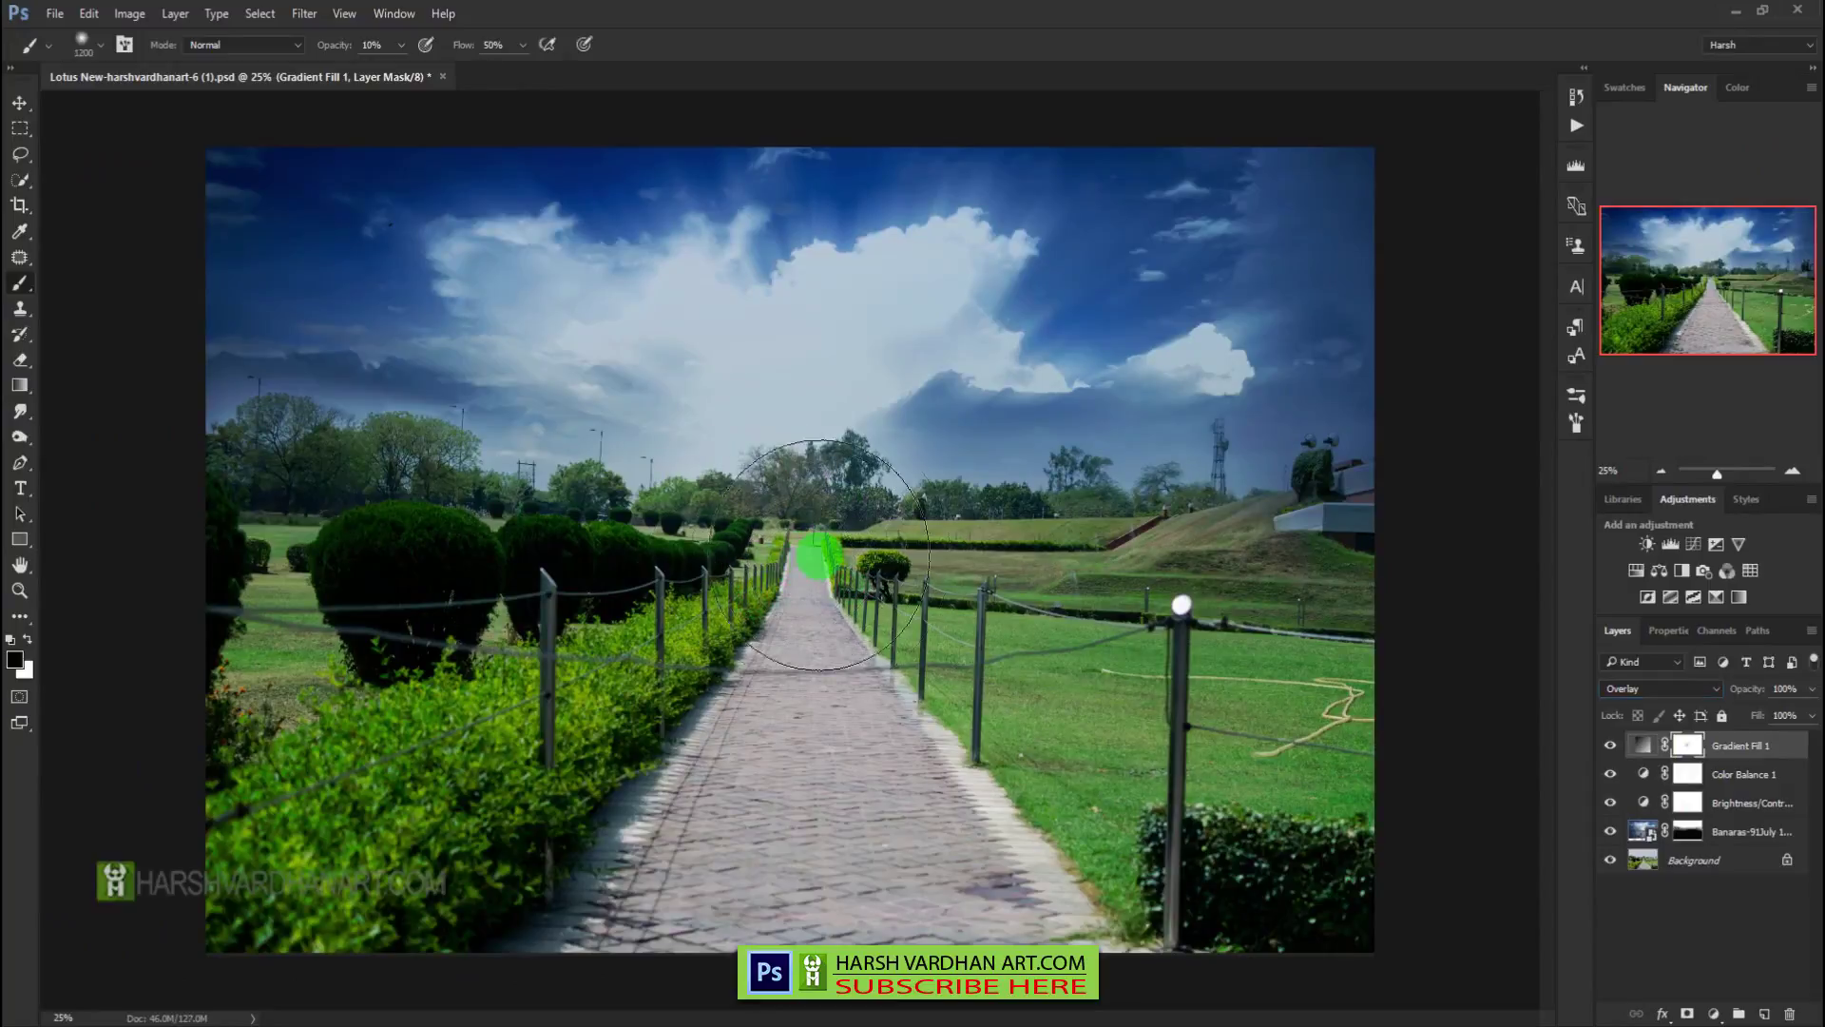
- Brush black at 10% opacity on the gradient mask over the horizon, central pathway, inner hedge and nearby lawn to clear the vignette's centre
left_click(770, 542)
left_click(735, 498)
left_click(759, 460)
left_click(762, 424)
left_click(745, 424)
left_click(777, 433)
left_click(770, 476)
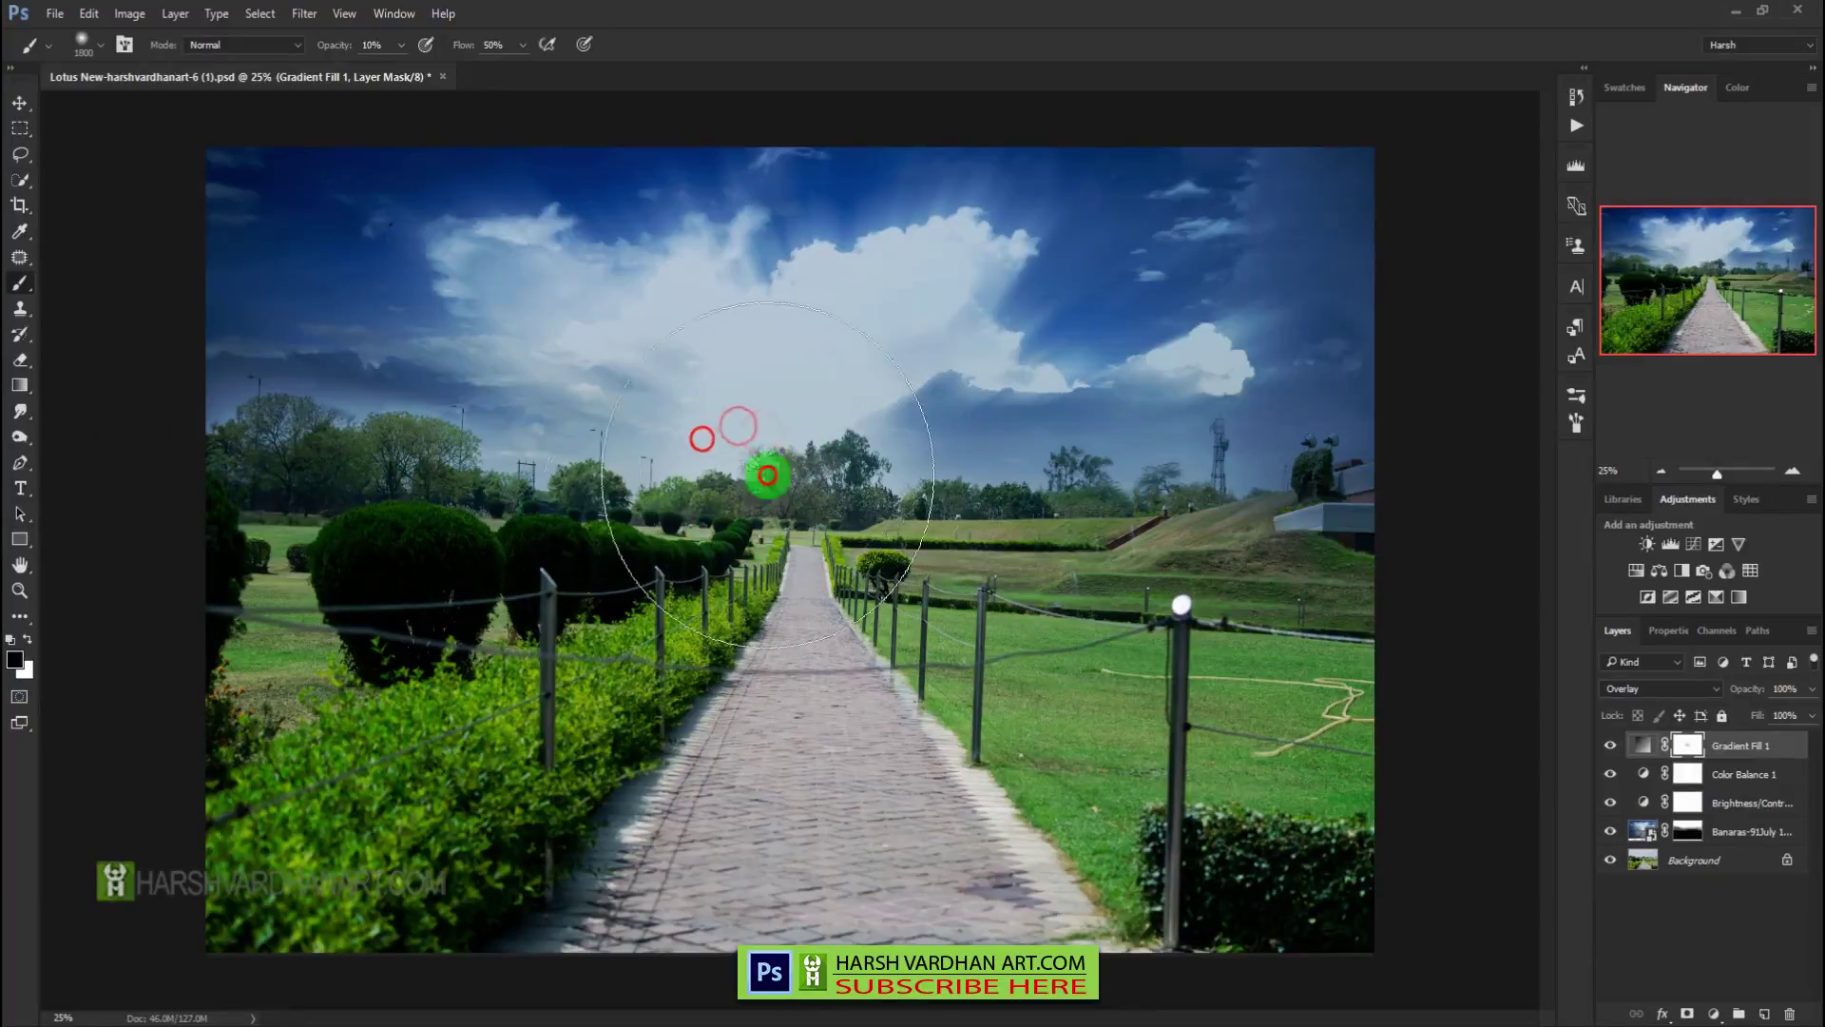
left_click(750, 611)
left_click(708, 740)
left_click(917, 713)
left_click(616, 710)
left_click(564, 705)
left_click(549, 643)
left_click(773, 624)
left_click(863, 511)
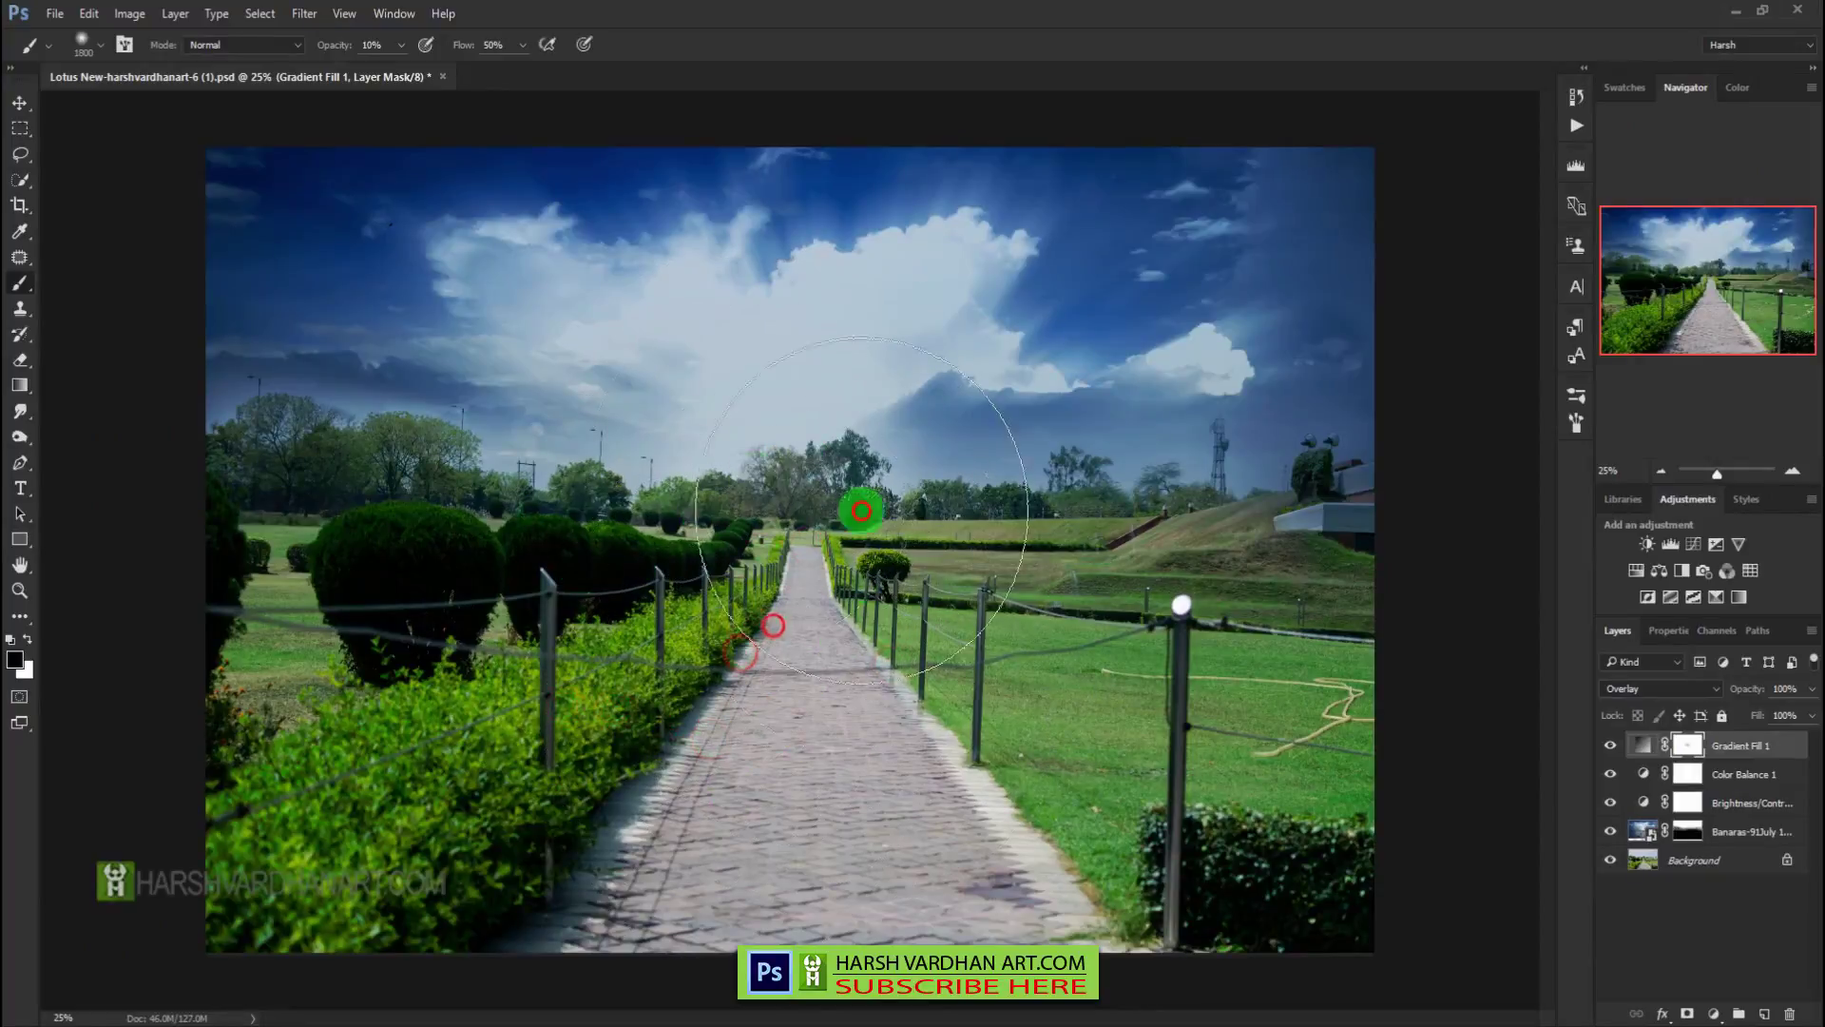
left_click(966, 616)
left_click(737, 465)
left_click(760, 578)
left_click(847, 565)
left_click(899, 591)
left_click(957, 615)
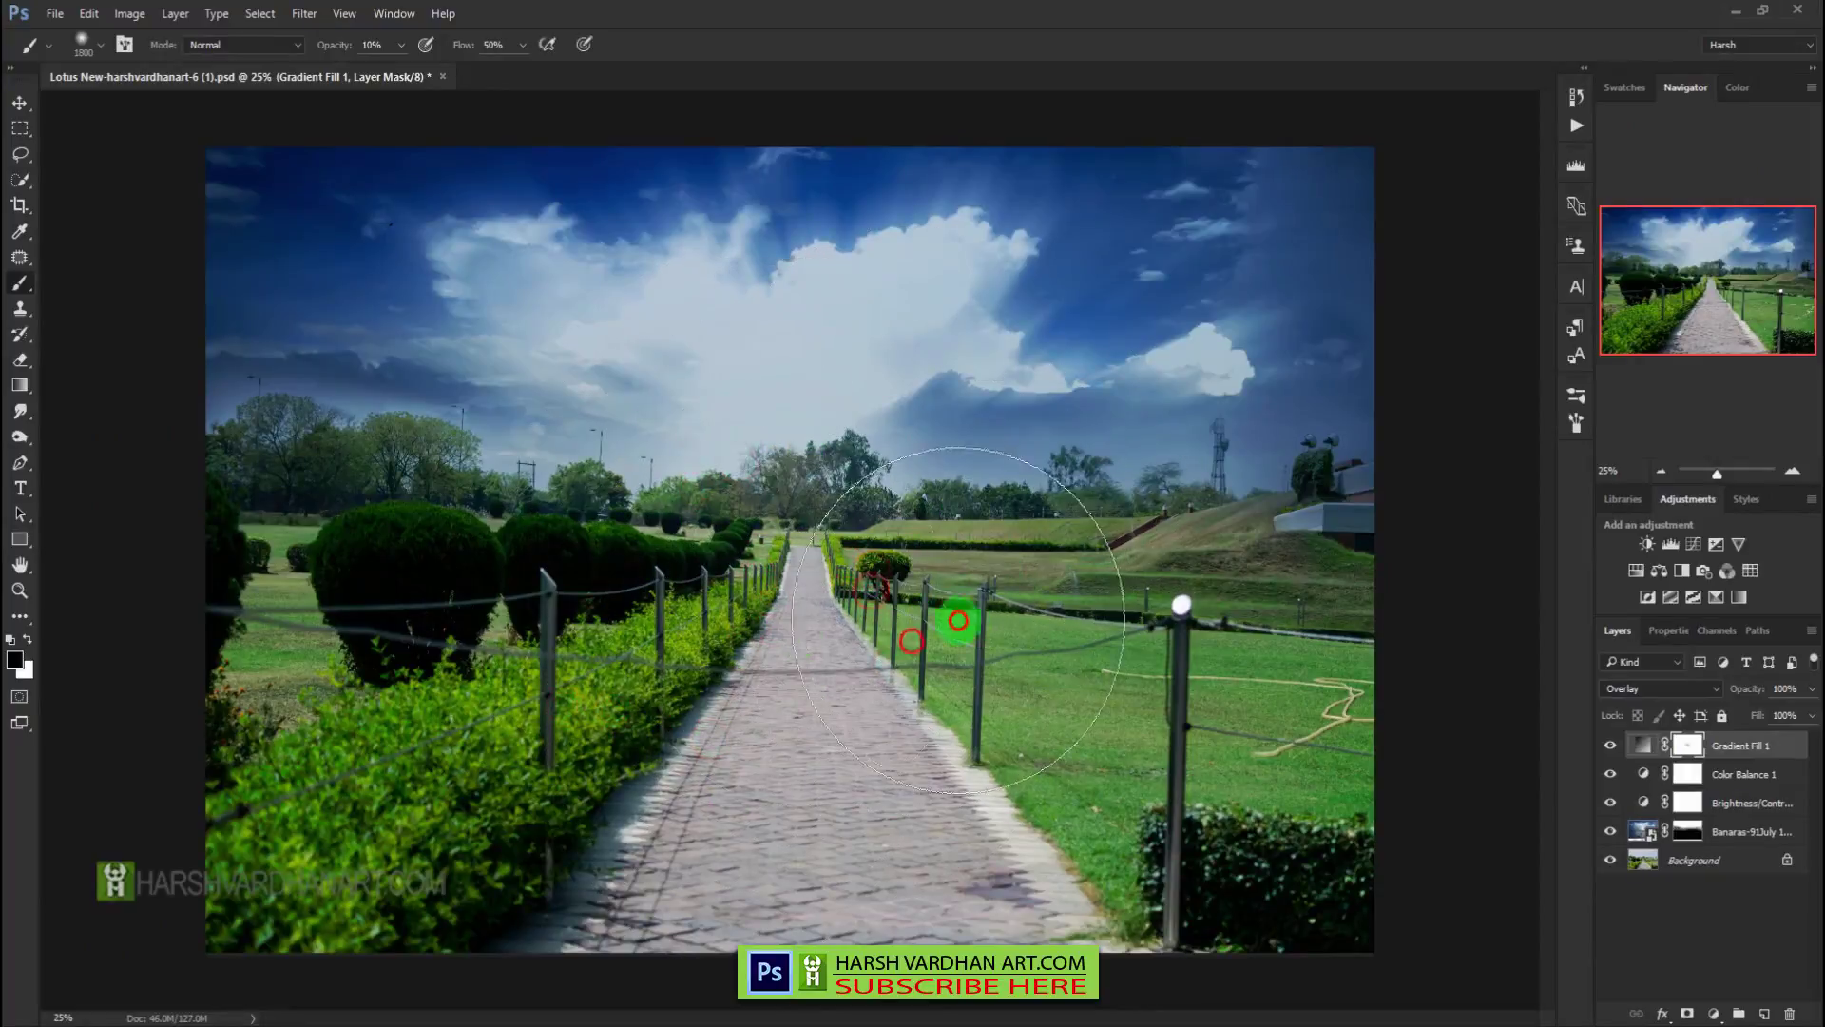
left_click(811, 615)
left_click(929, 611)
left_click(1052, 691)
left_click(1016, 634)
left_click(846, 749)
left_click(832, 726)
left_click(795, 539)
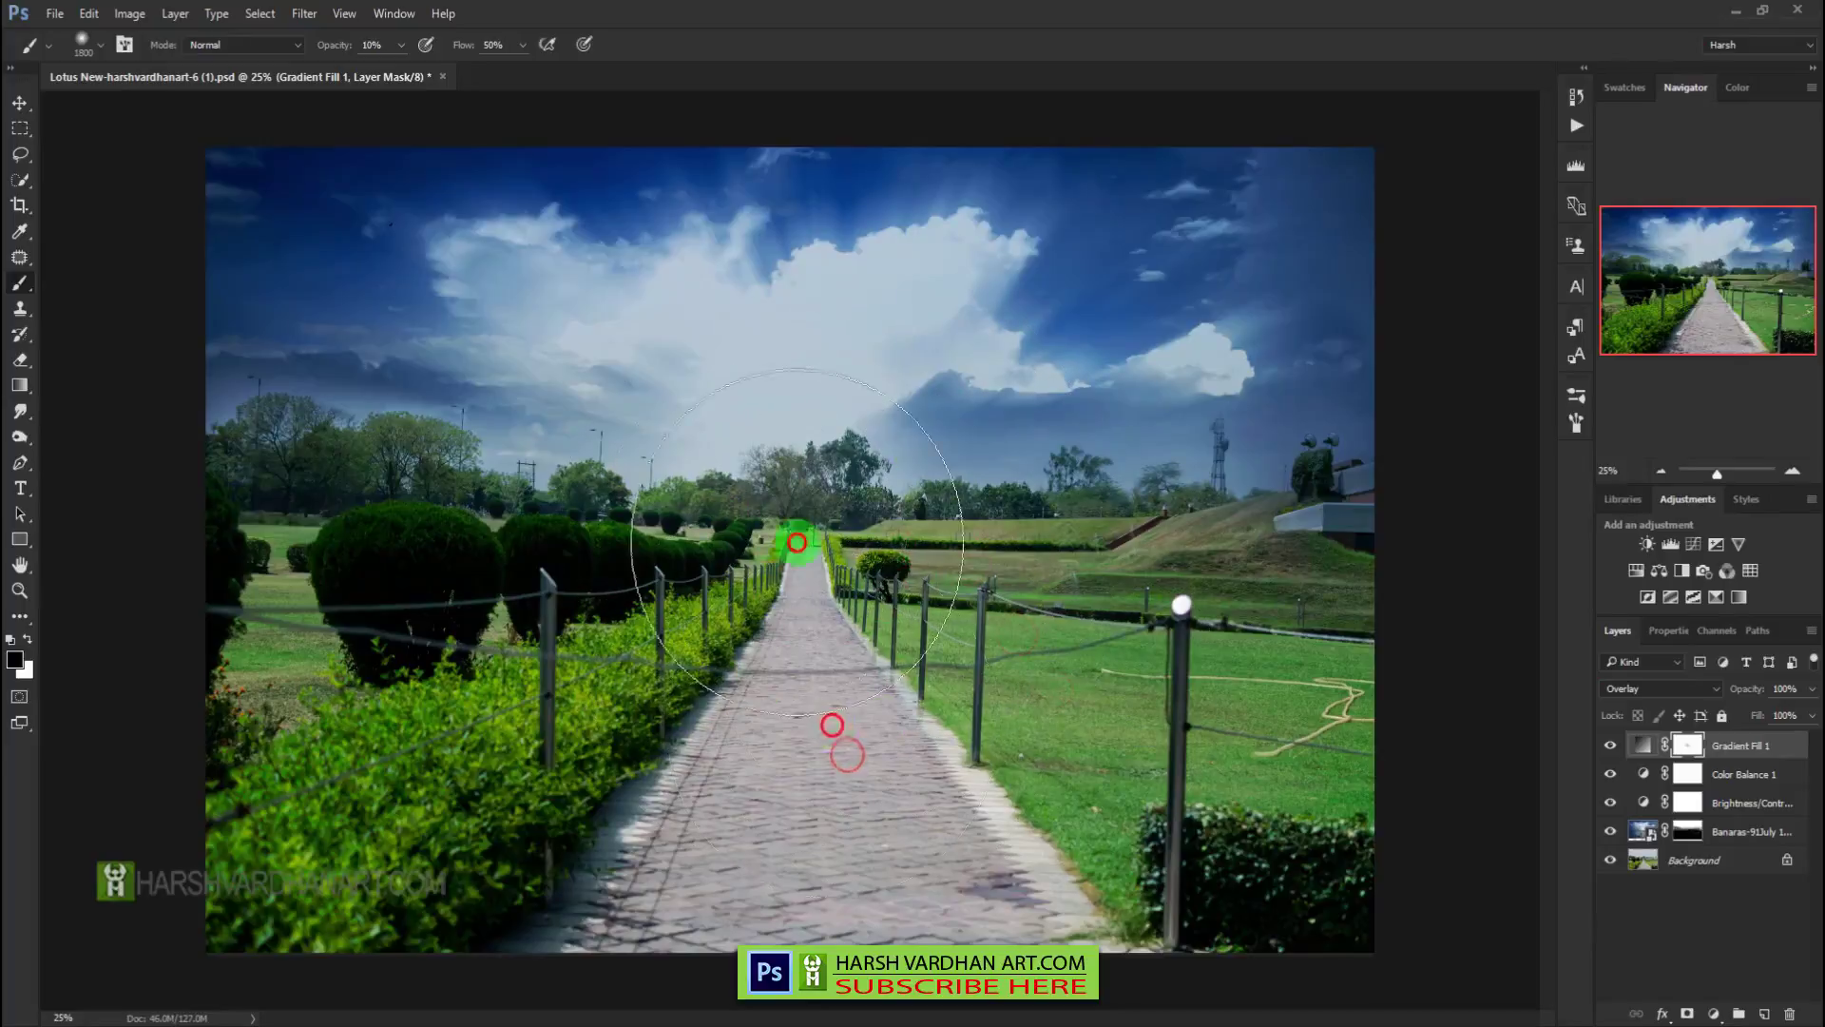
left_click(829, 569)
left_click(844, 667)
left_click(770, 659)
left_click_drag(997, 830, 1059, 1023)
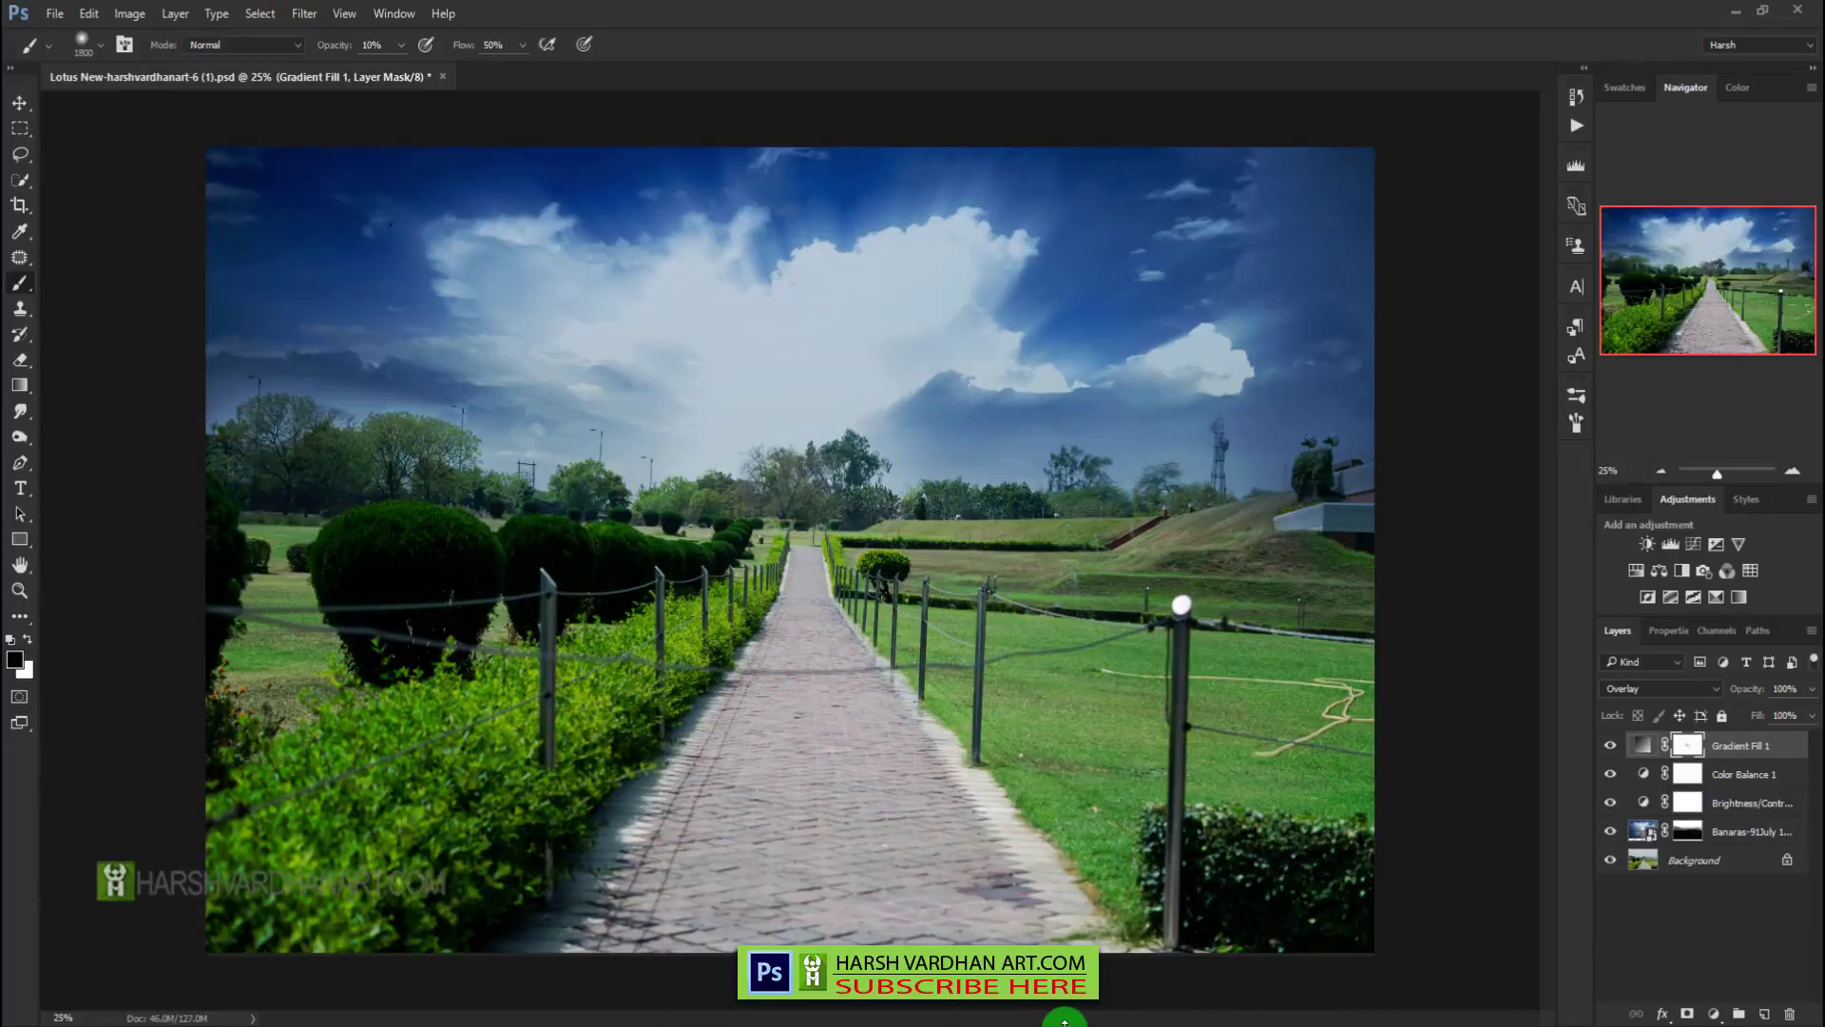
- Save the document, and save a JPEG copy named Lotus New-harshvardhanart-6 (1).jpg in the Top Seller folder at Maximum quality 12
key("ctrl+s")
key("ctrl+shift+s")
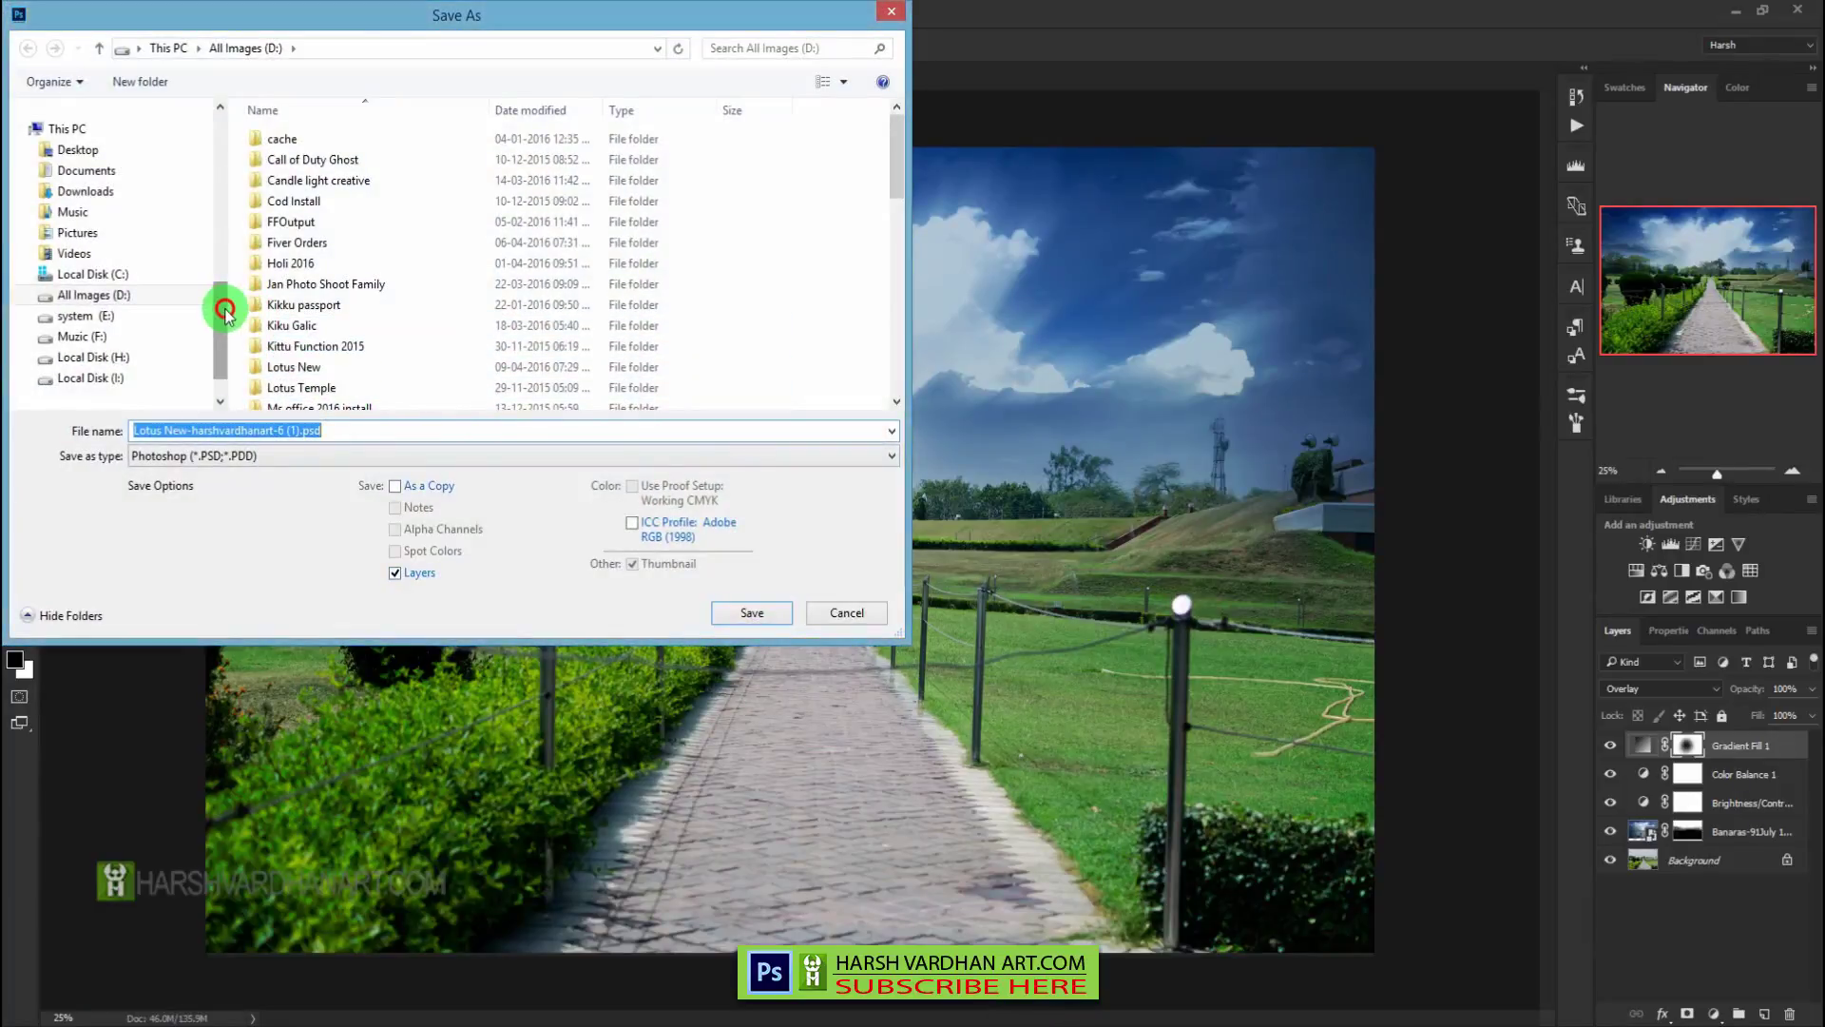
left_click_drag(225, 311, 222, 255)
left_click(86, 219)
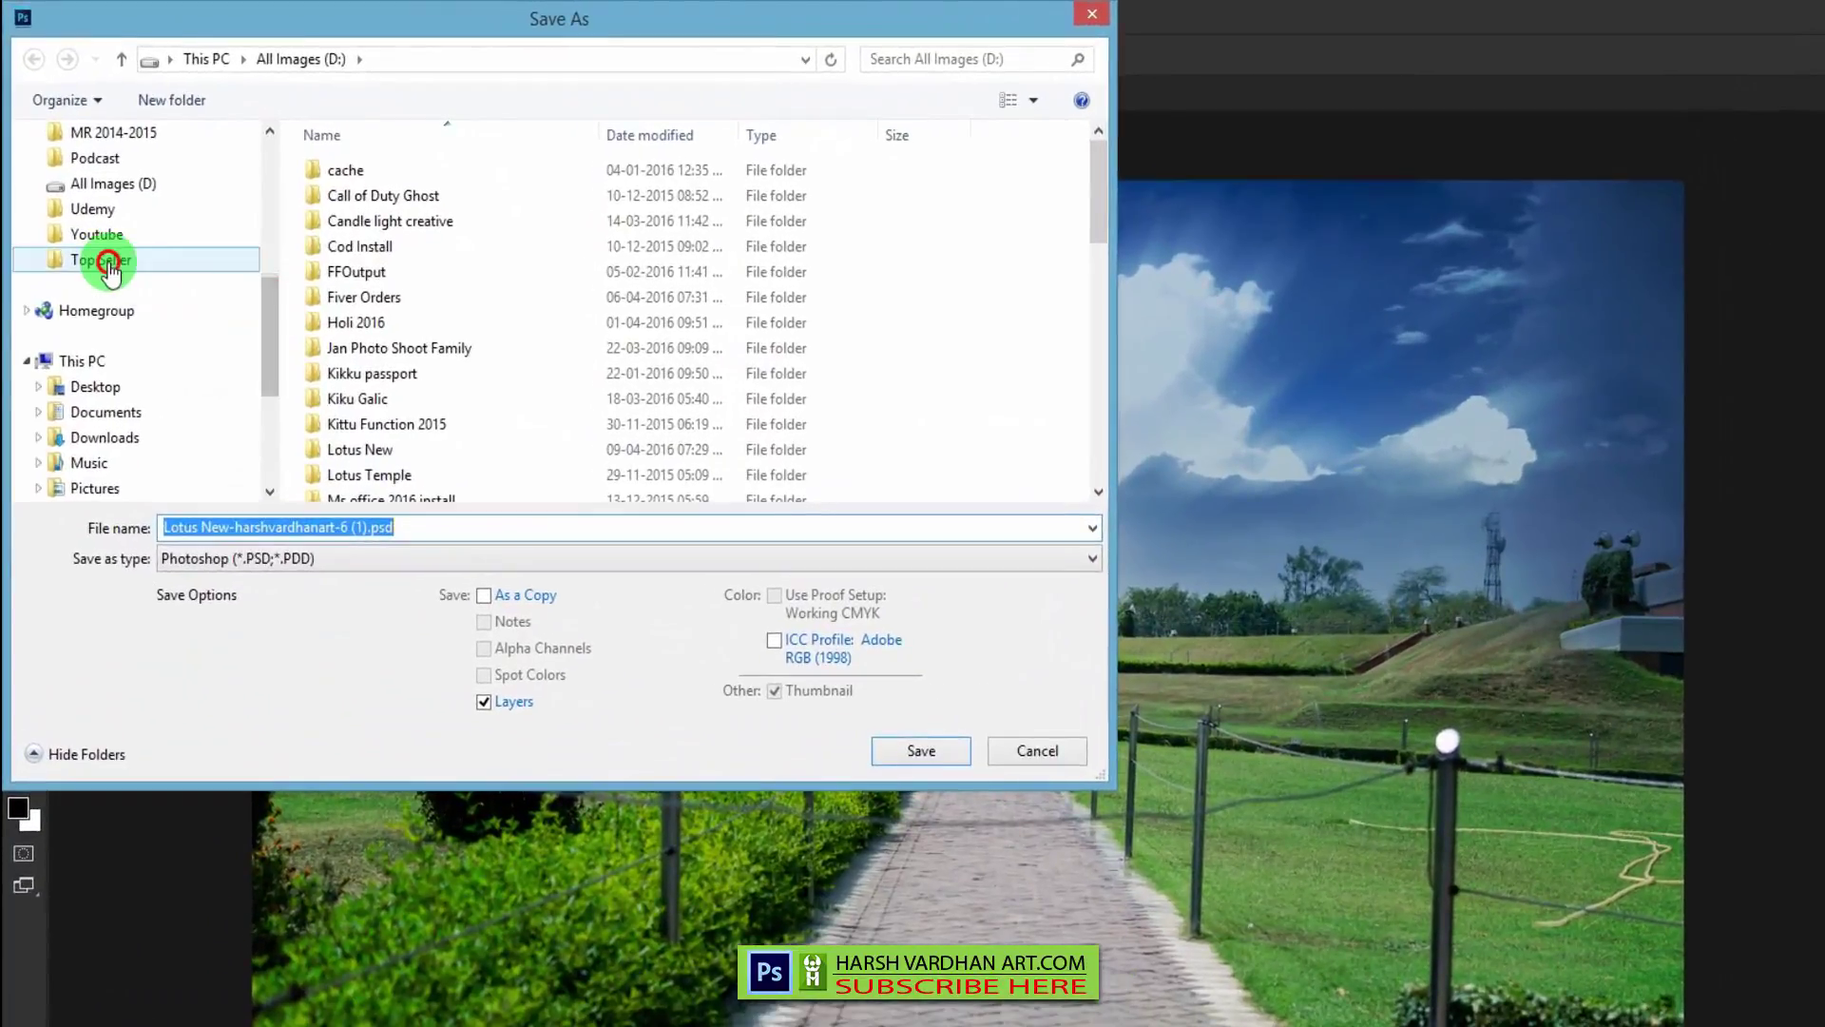
left_click(339, 558)
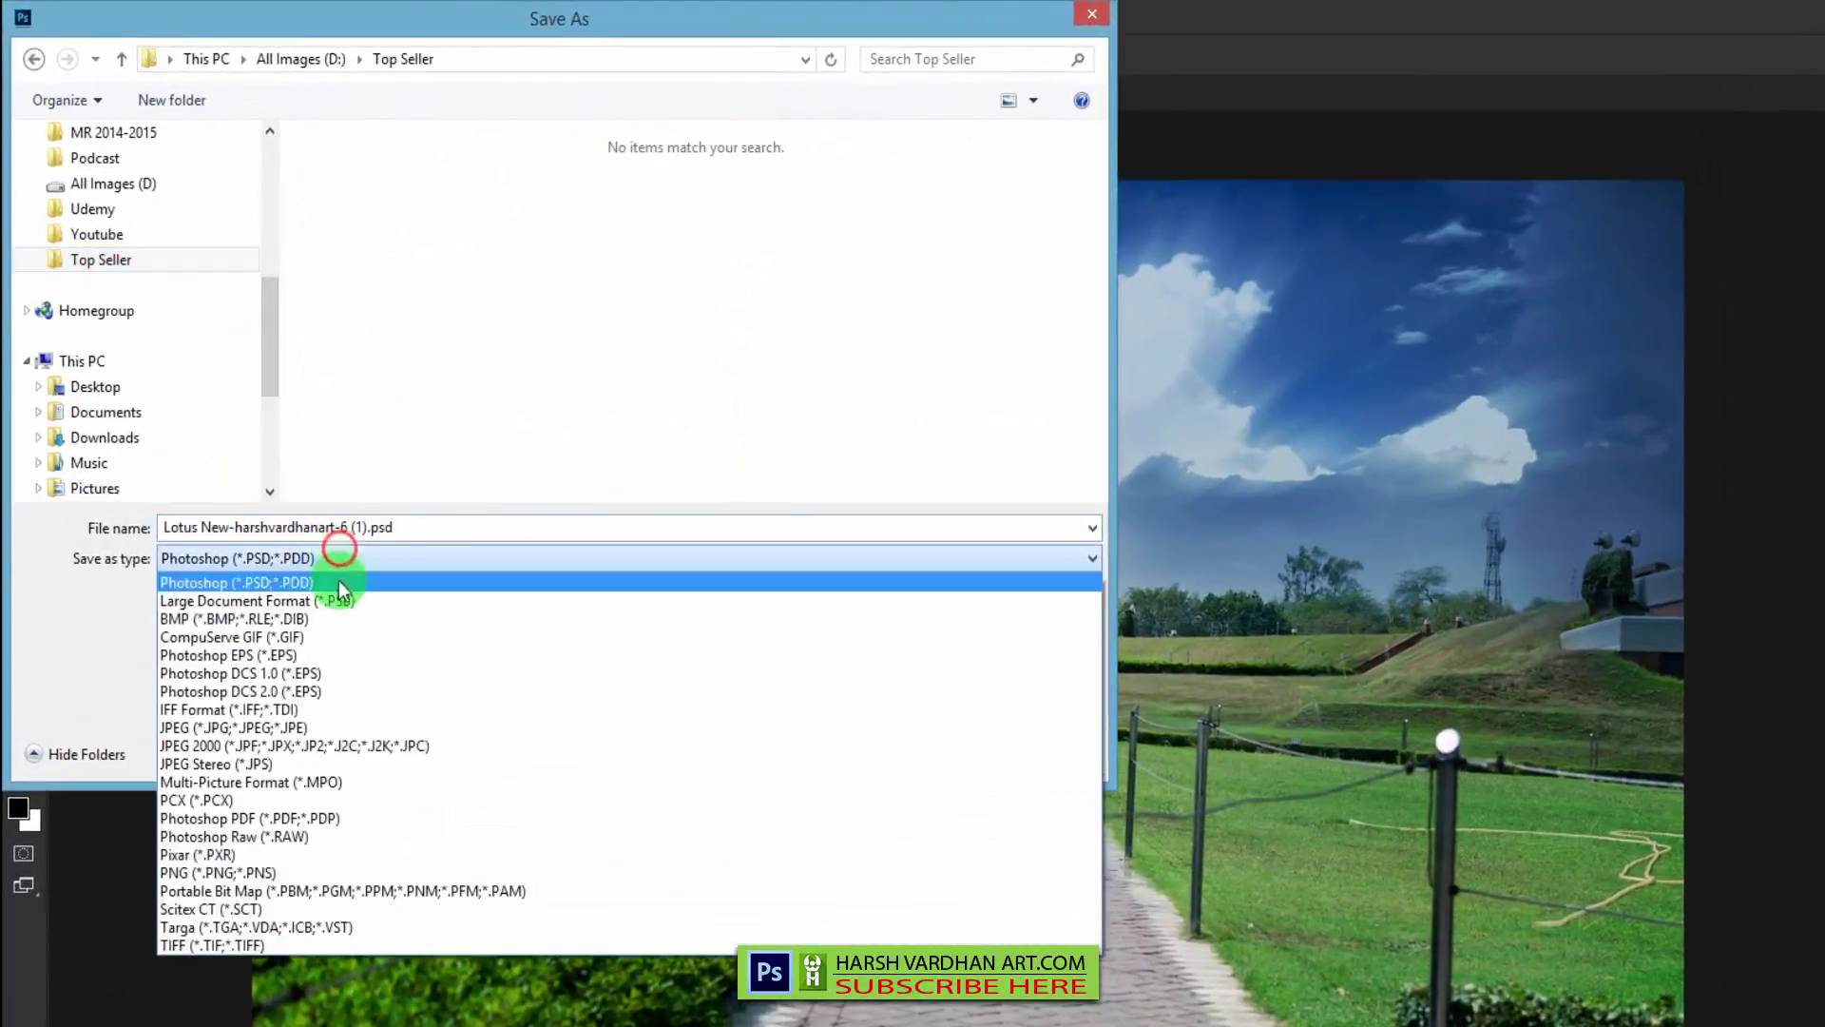
left_click(352, 727)
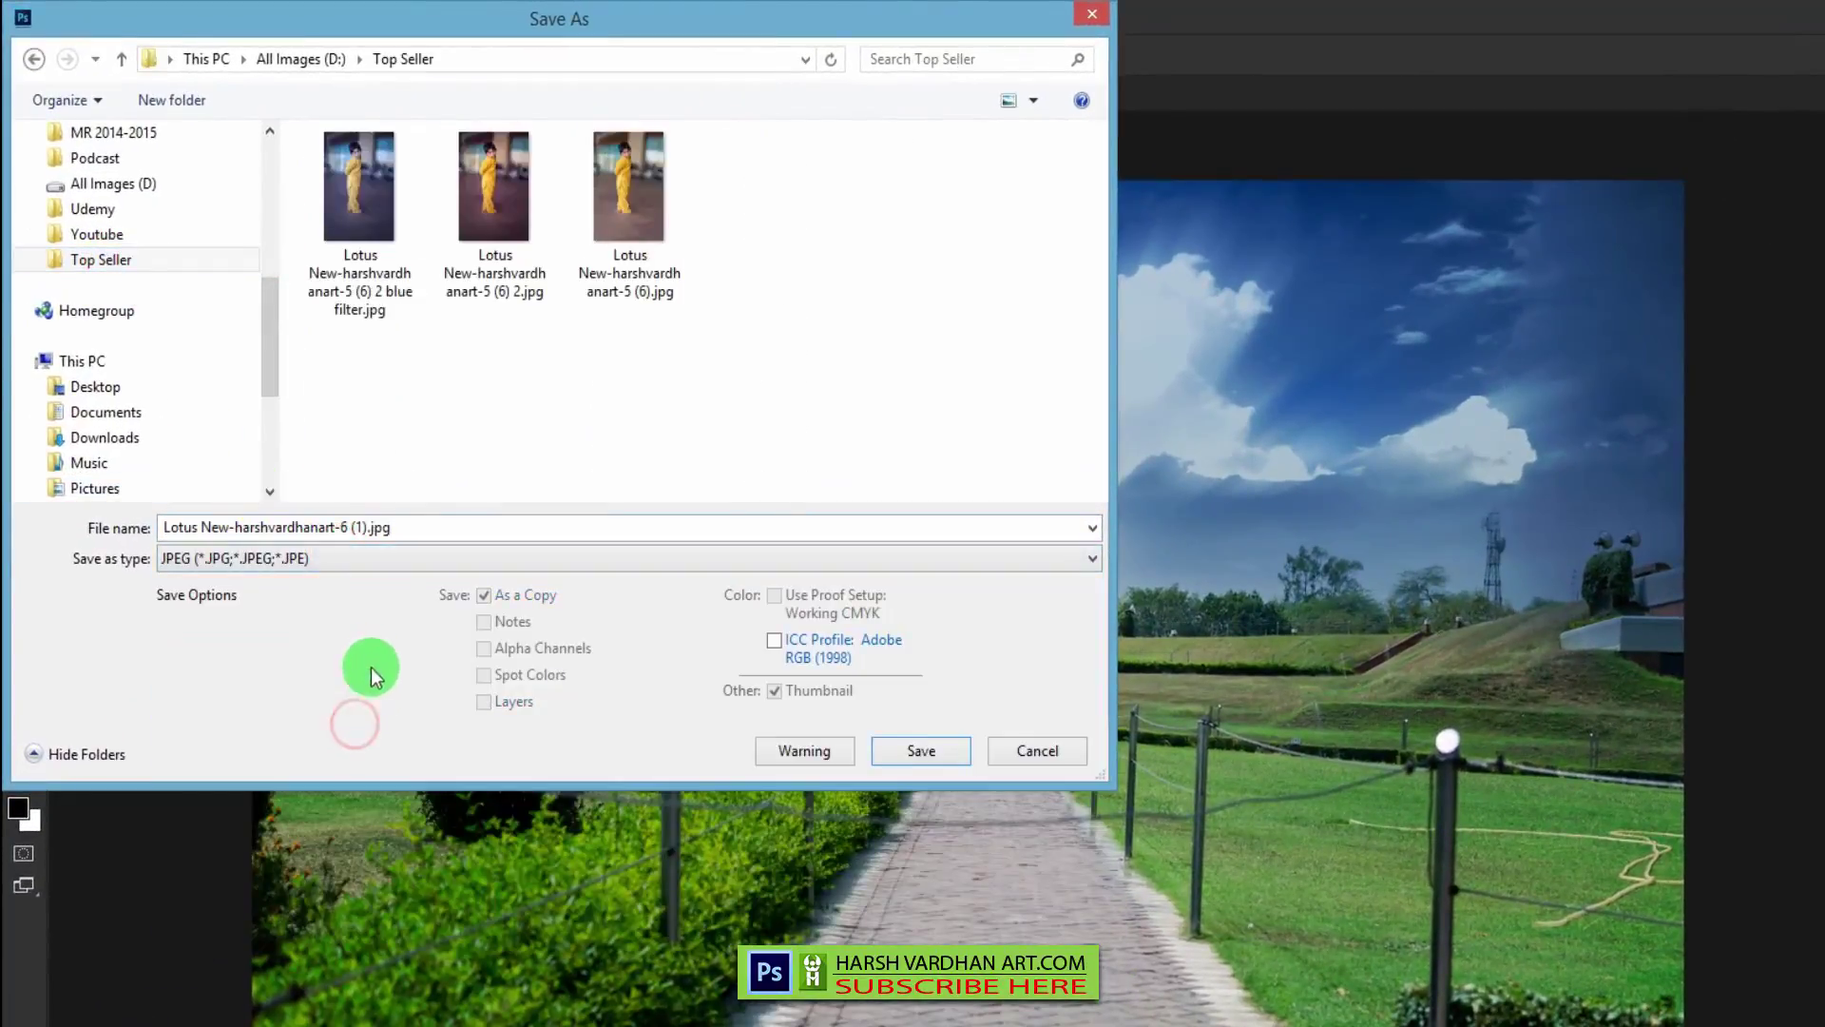
left_click(896, 756)
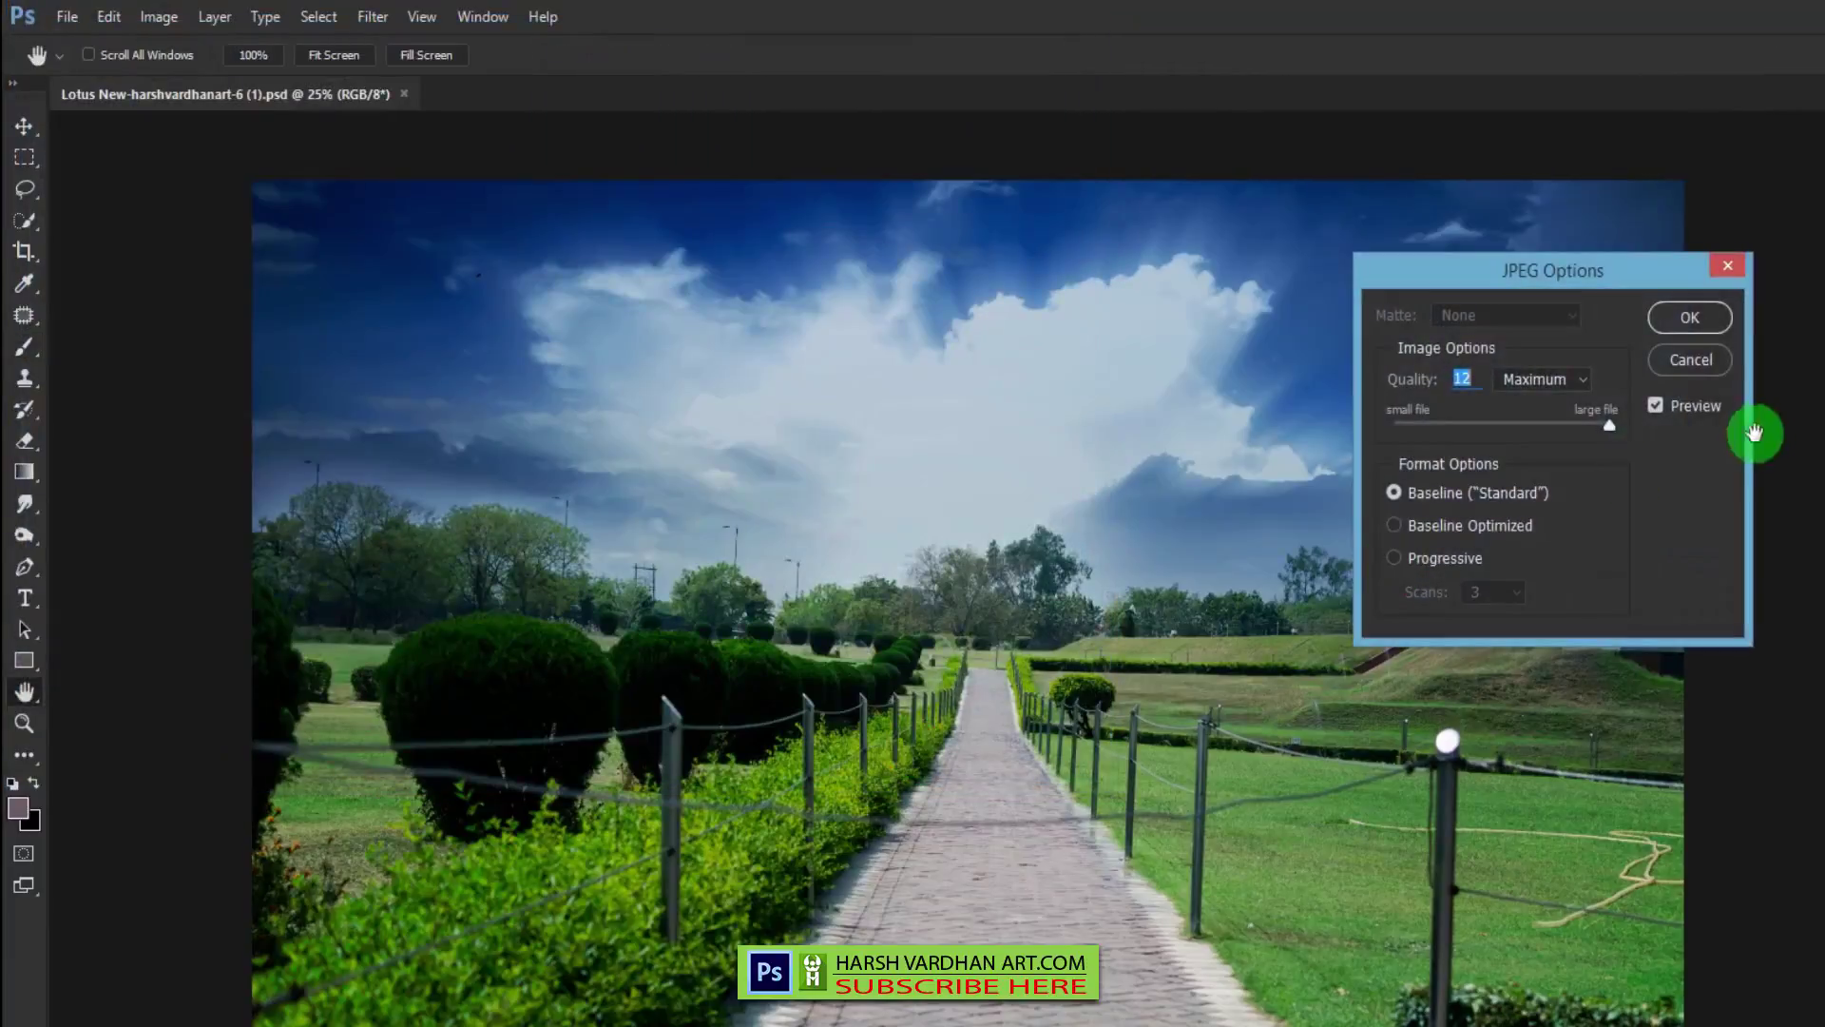
left_click(1682, 317)
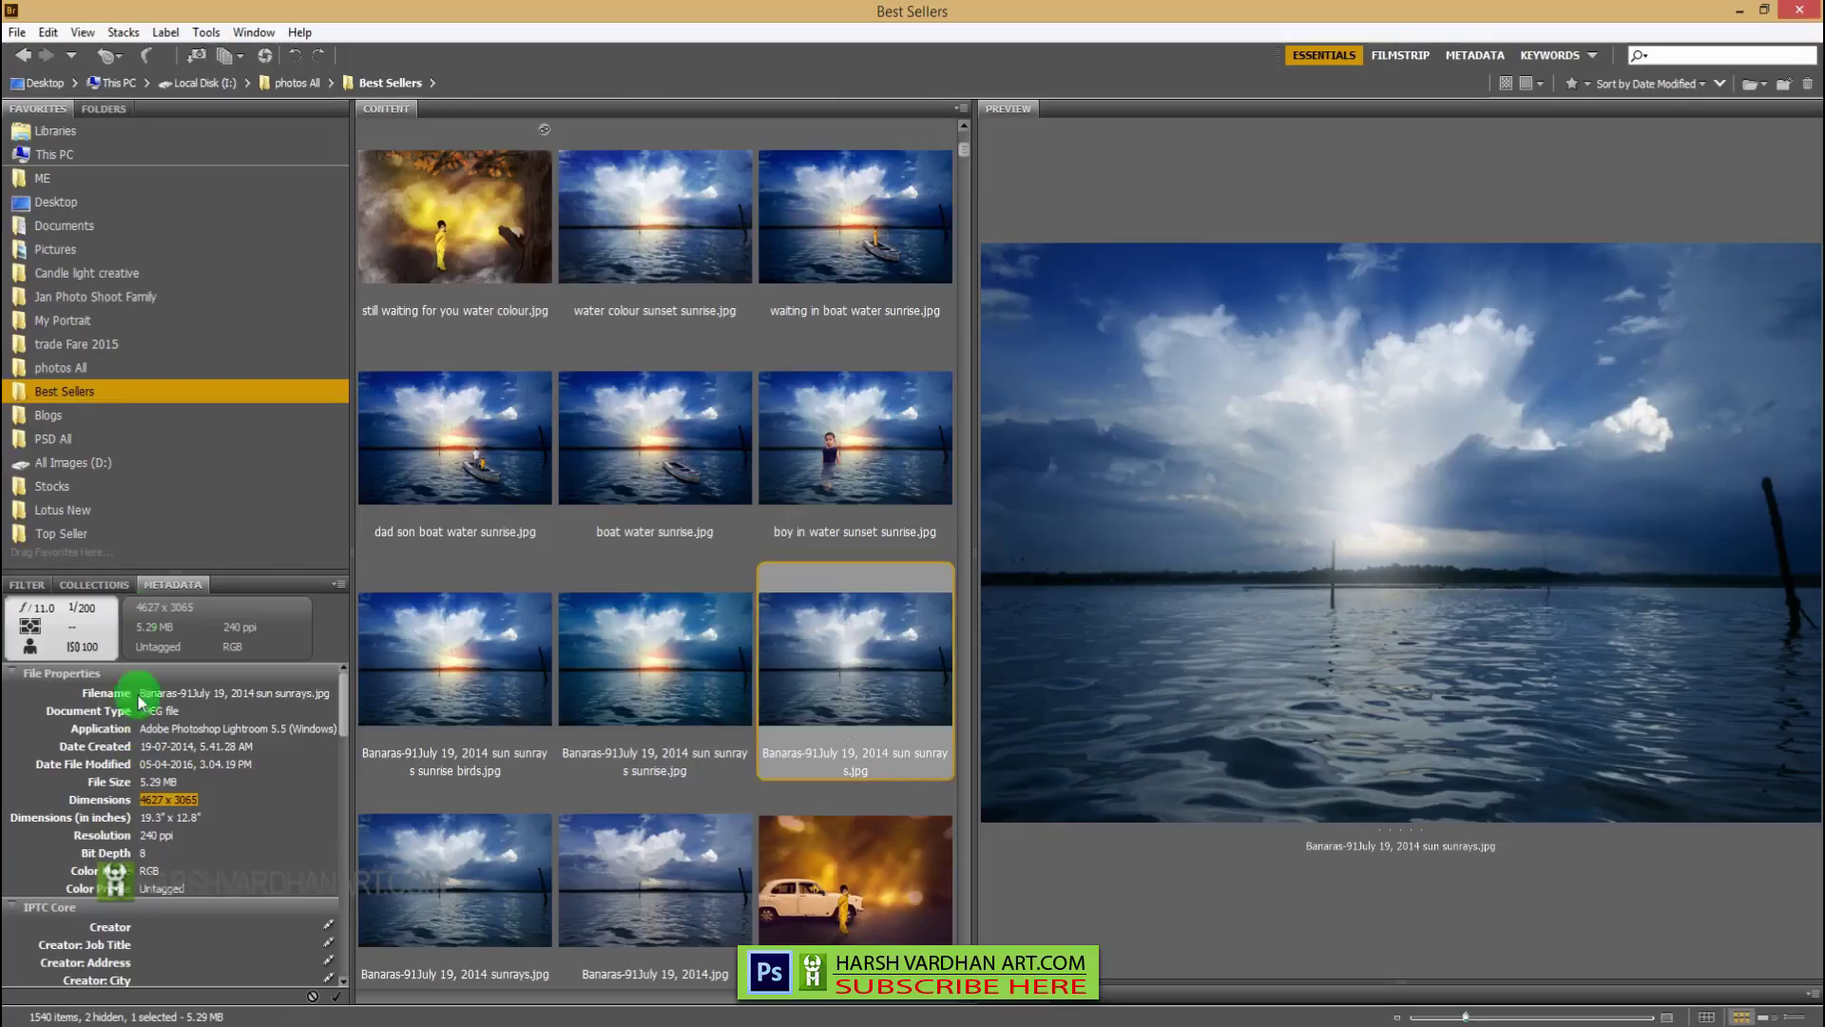
- Switch to Adobe Bridge, open the People subfolder of Stocks and browse its cut-out images
left_click(63, 490)
left_click(405, 82)
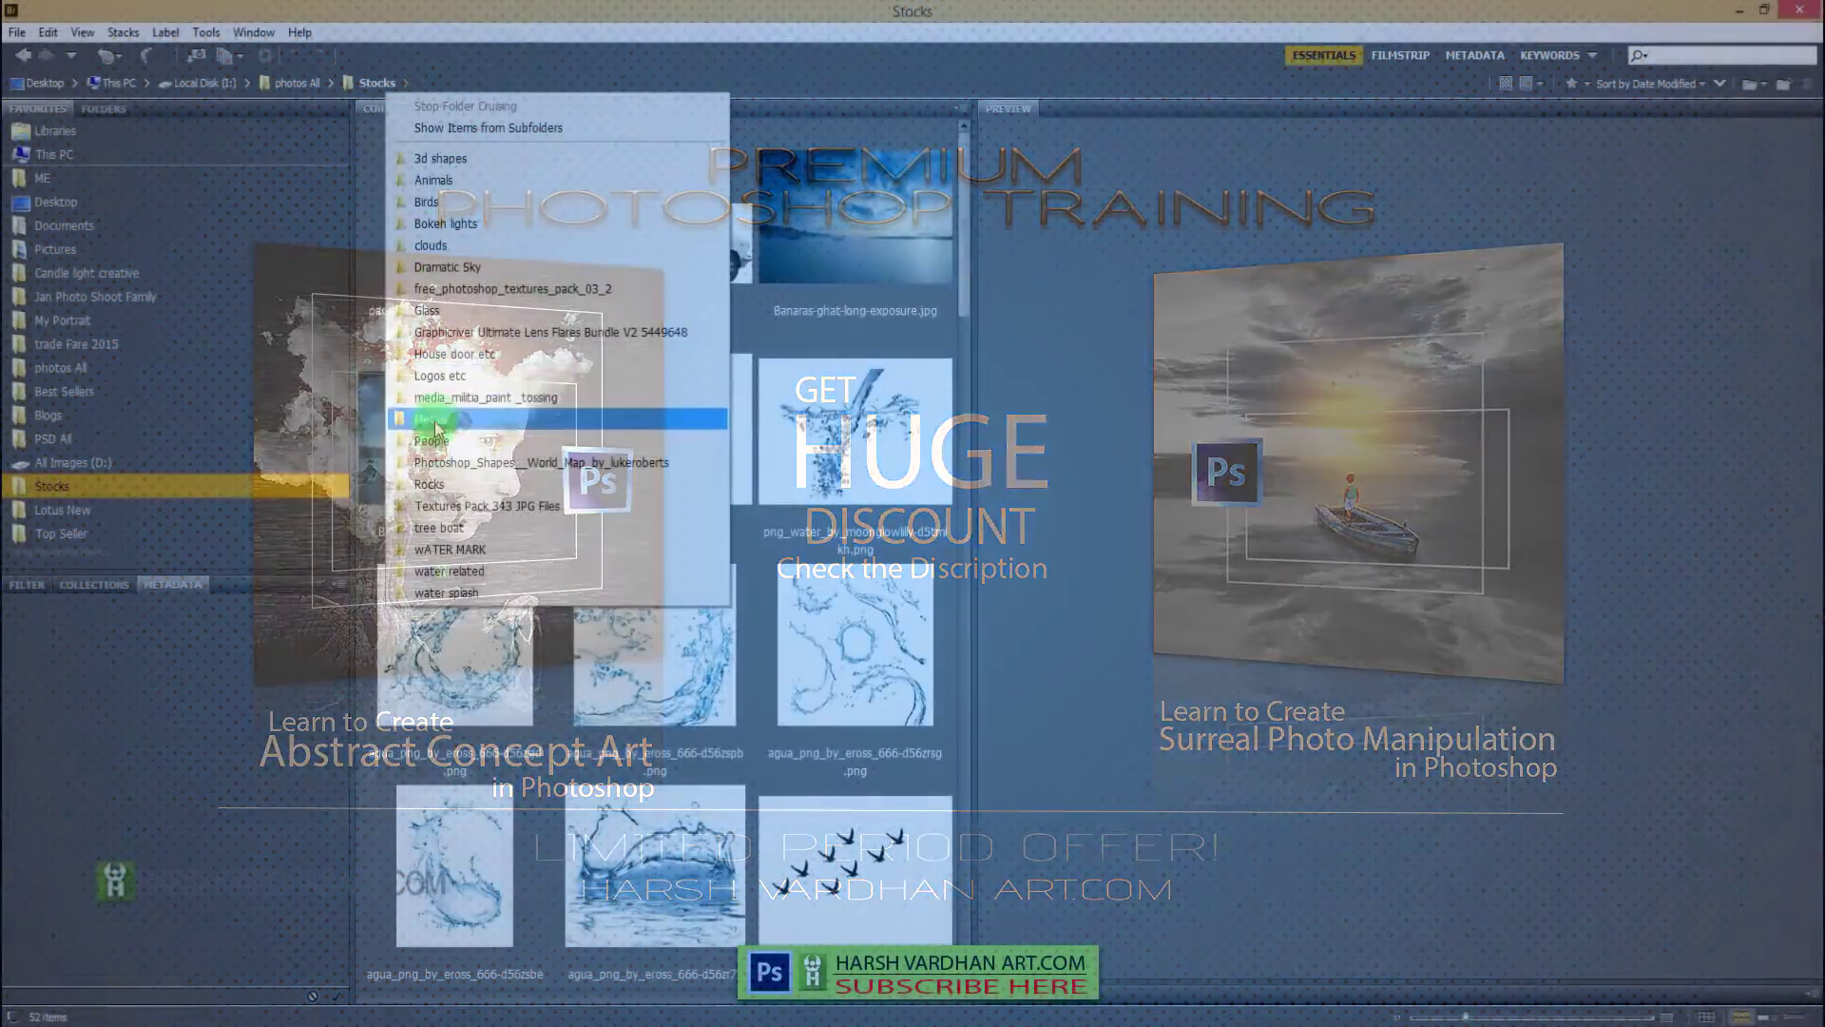
left_click(431, 438)
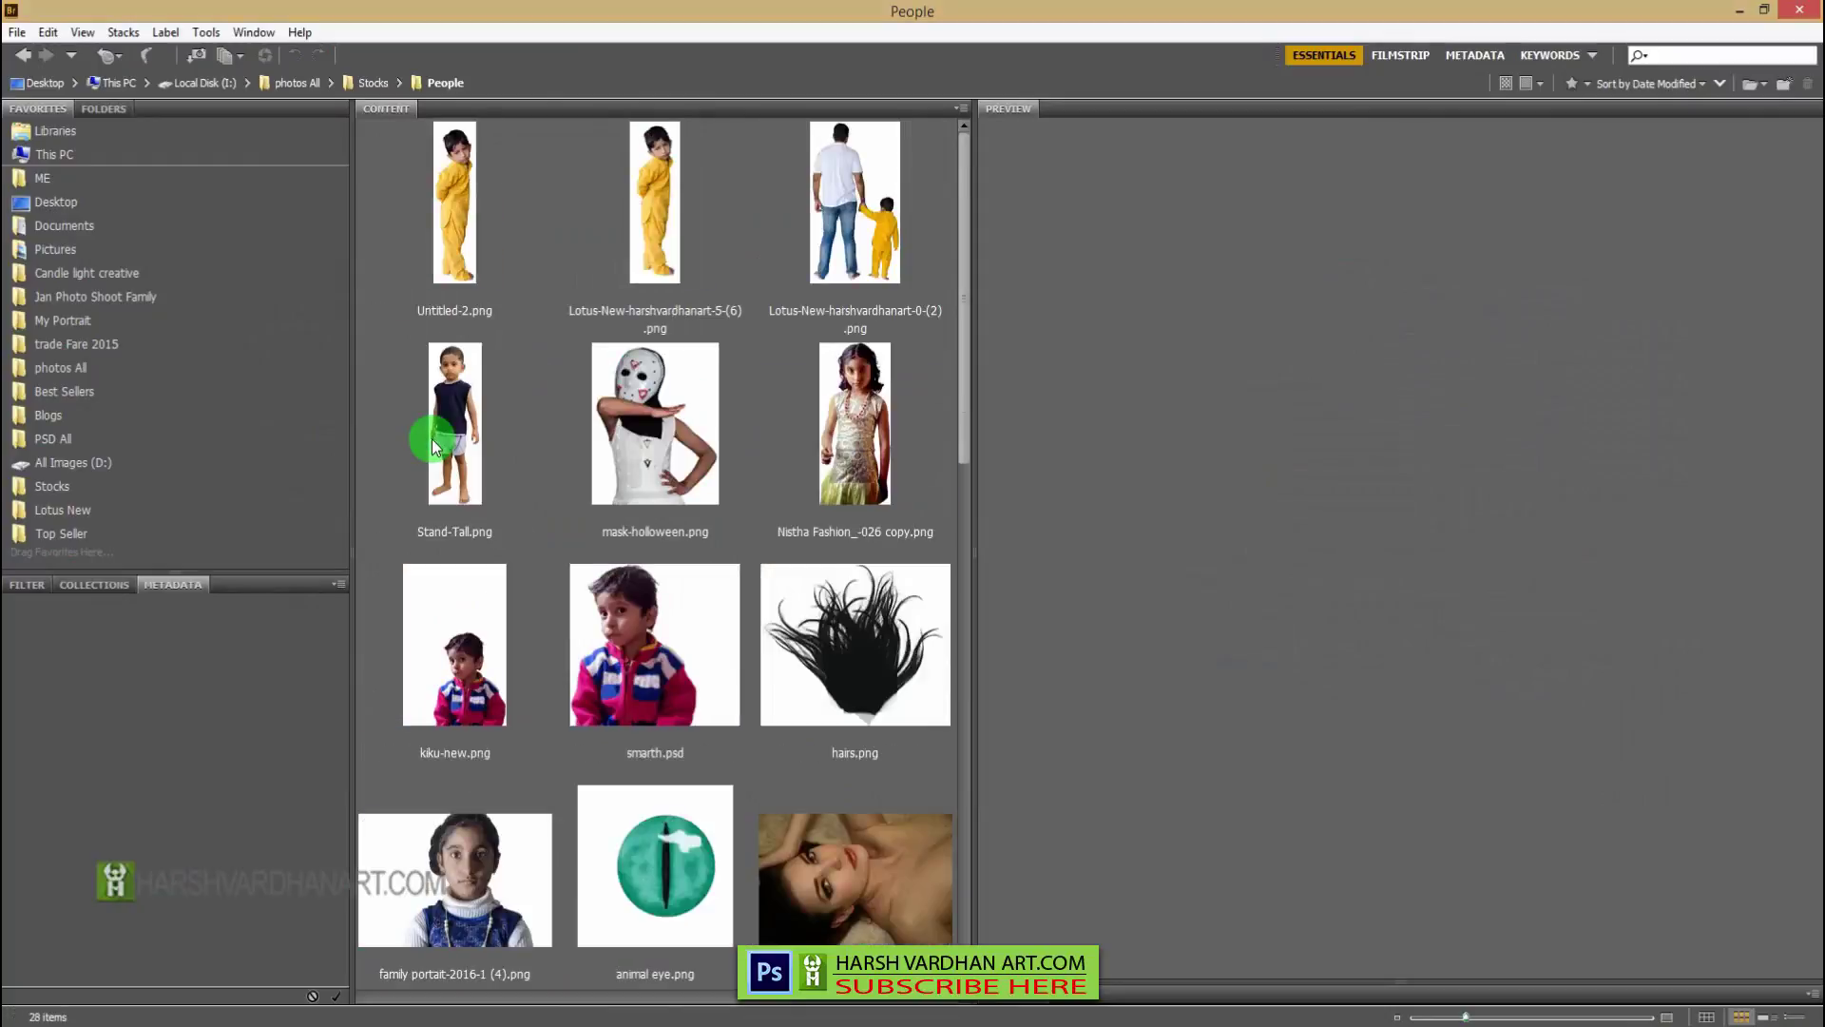
scroll(522, 601, "down", 5)
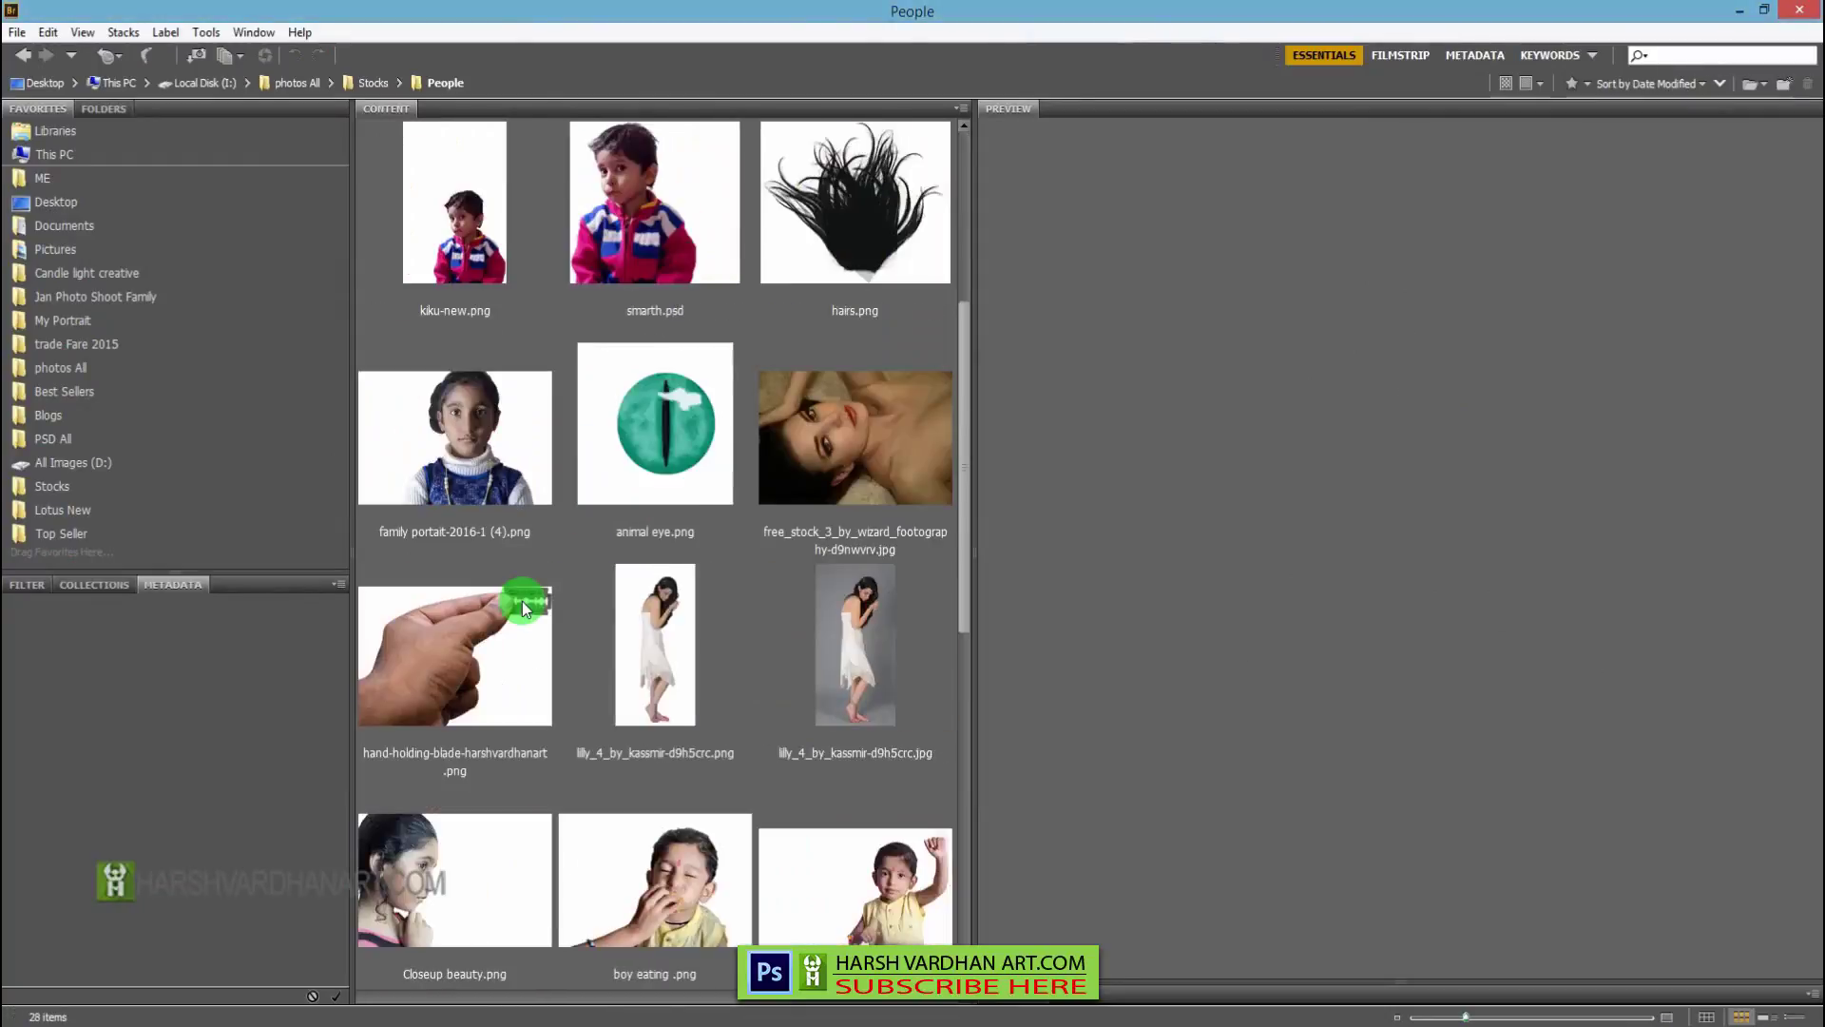
scroll(522, 601, "down", 5)
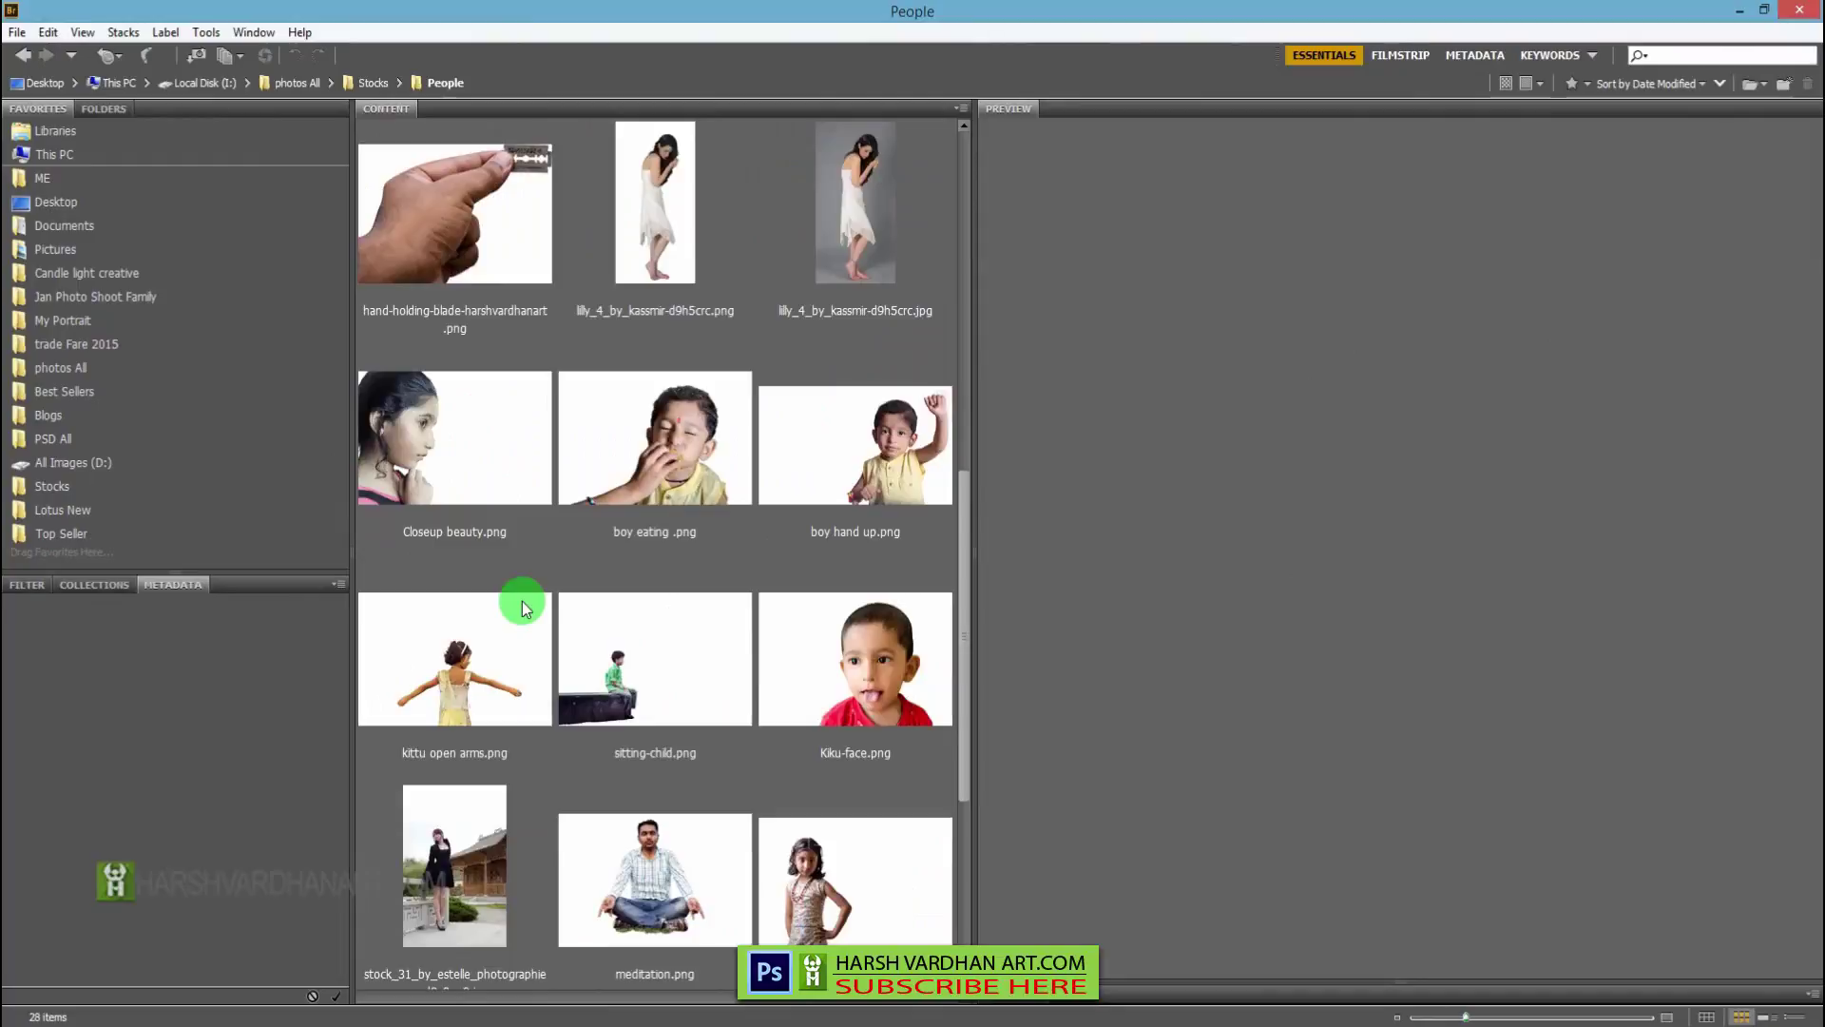
scroll(521, 605, "down", 5)
scroll(522, 606, "up", 15)
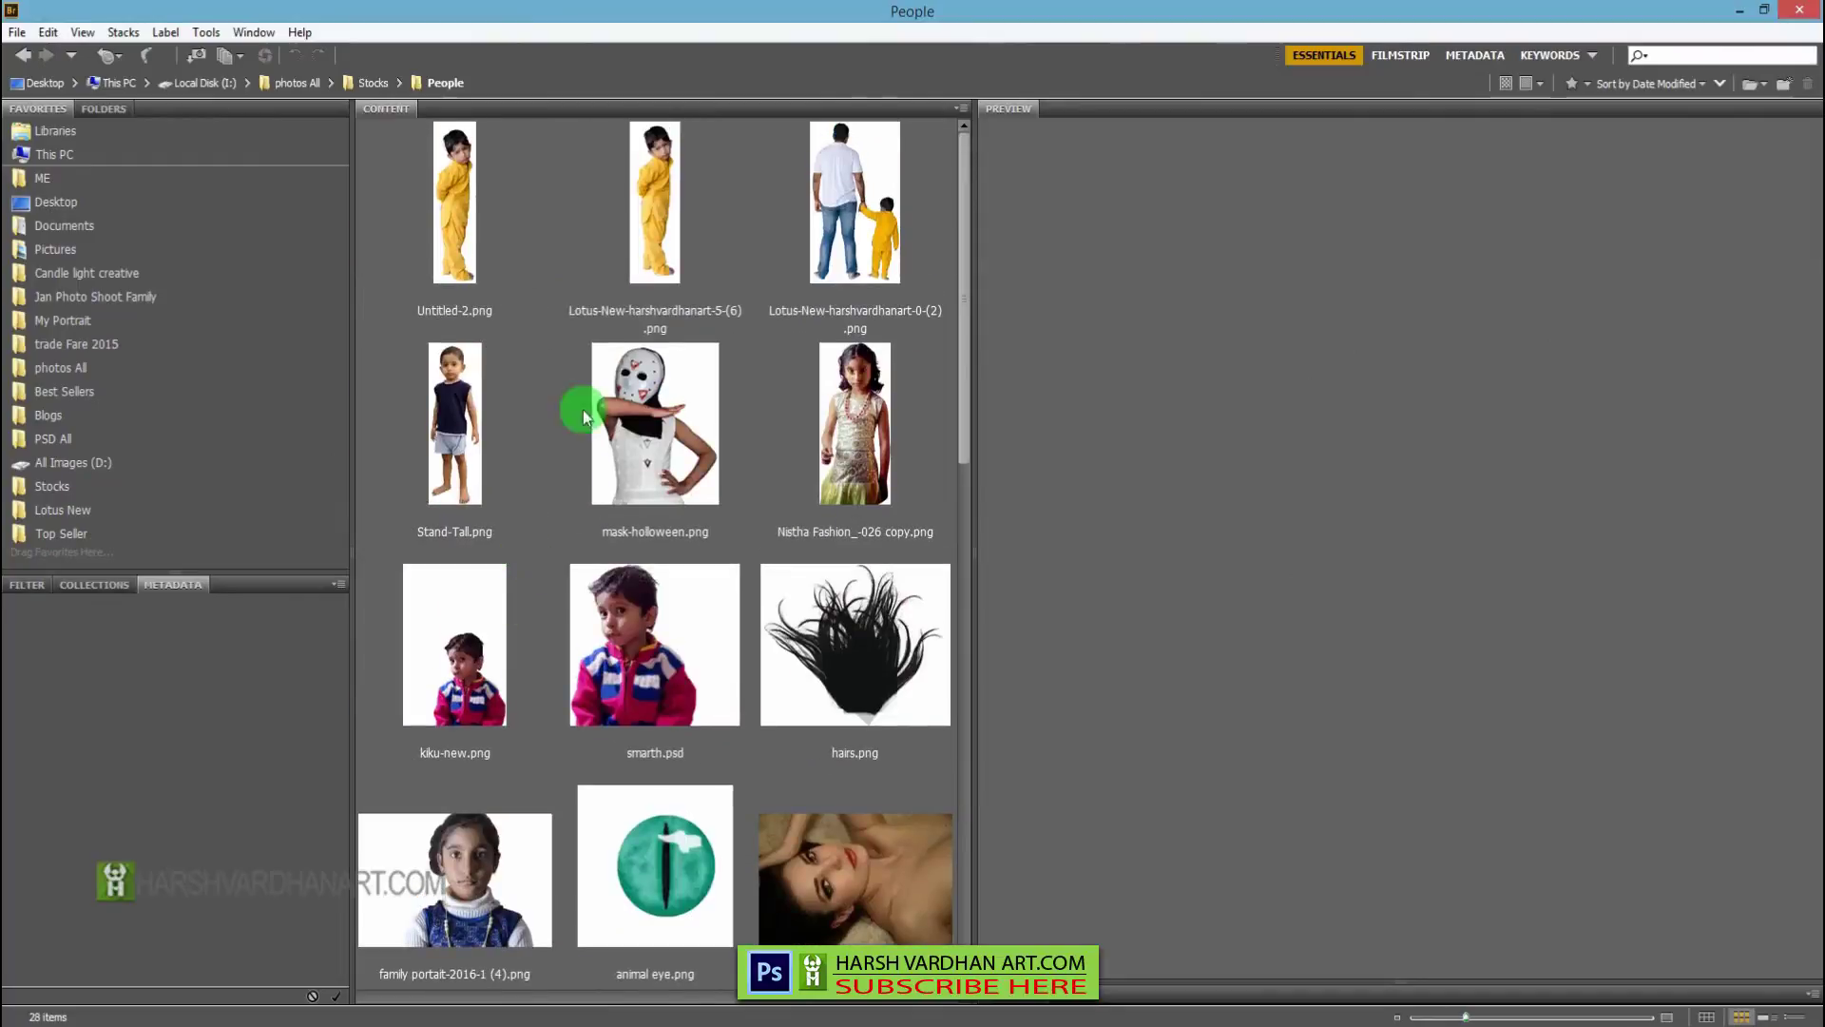
- Place Untitled-2.png, the boy in yellow, into the Photoshop pathway document, scale him to about 12% and stand him mid-path
left_click(464, 223)
left_click_drag(481, 224, 298, 1013)
scroll(501, 630, "up", 15)
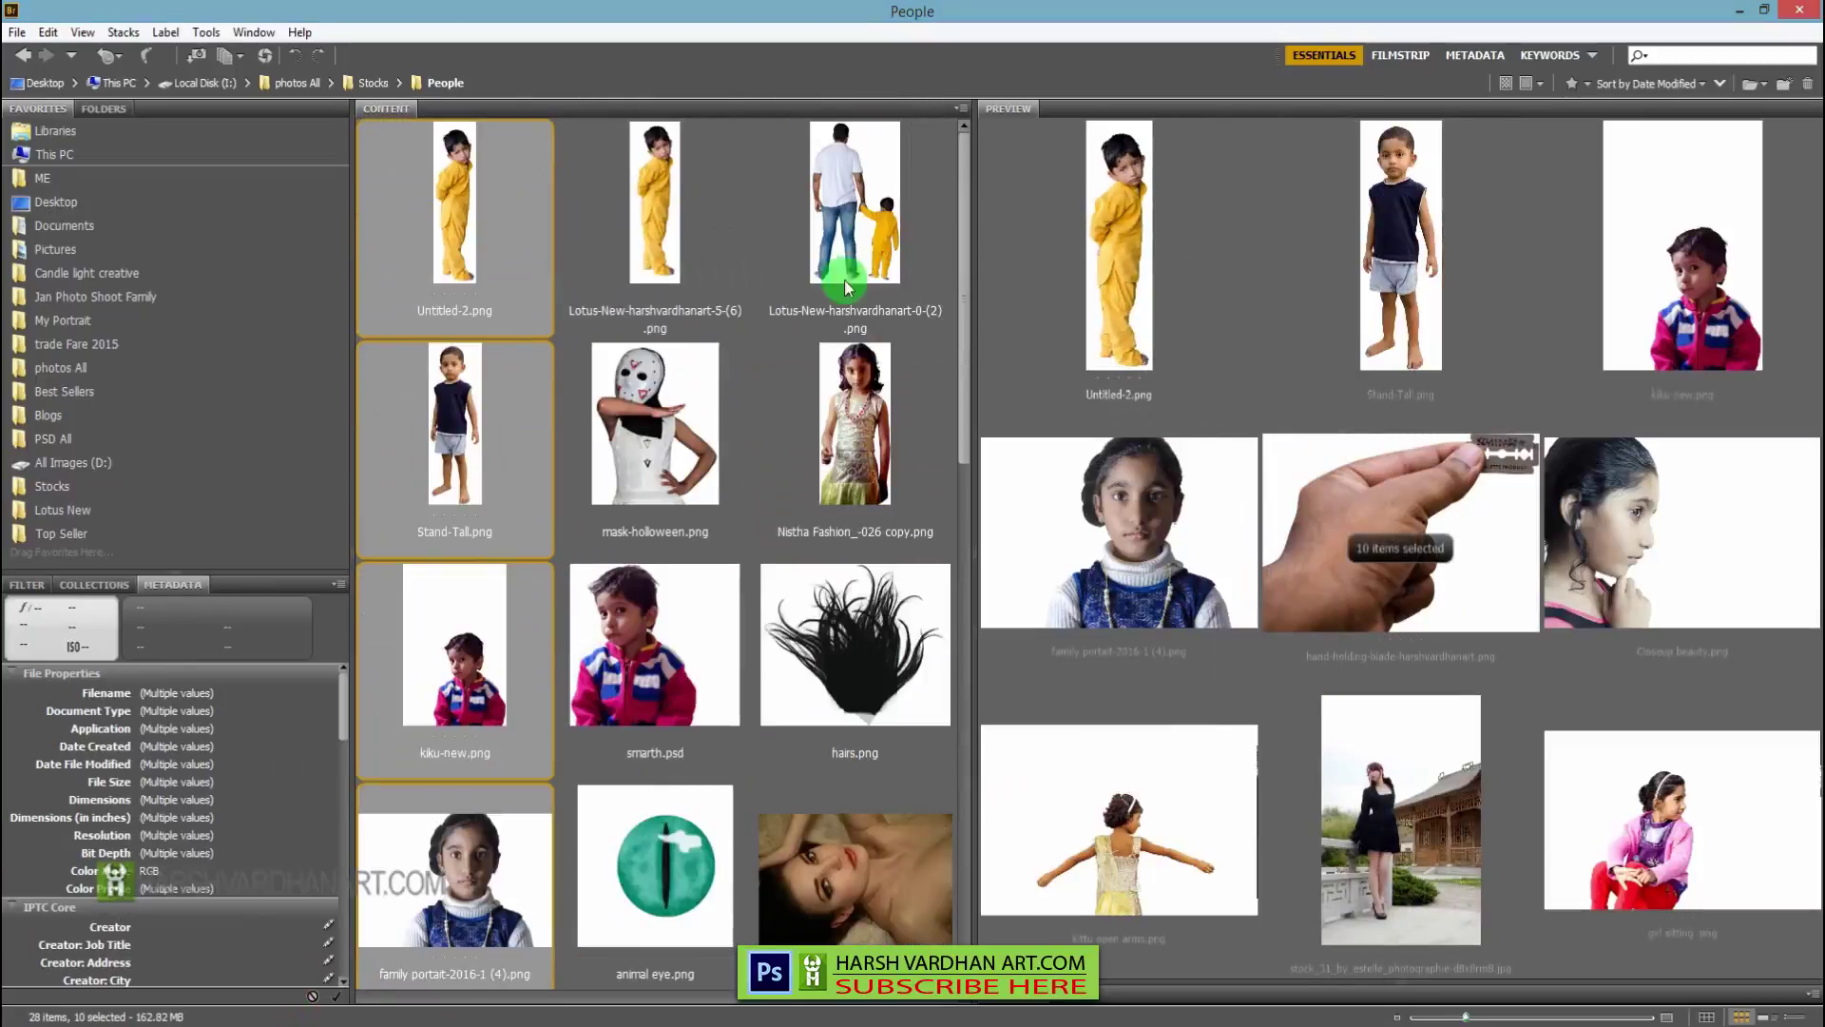
left_click(733, 177)
left_click_drag(509, 207, 656, 585)
left_click_drag(895, 148, 817, 407)
left_click_drag(792, 560, 807, 636)
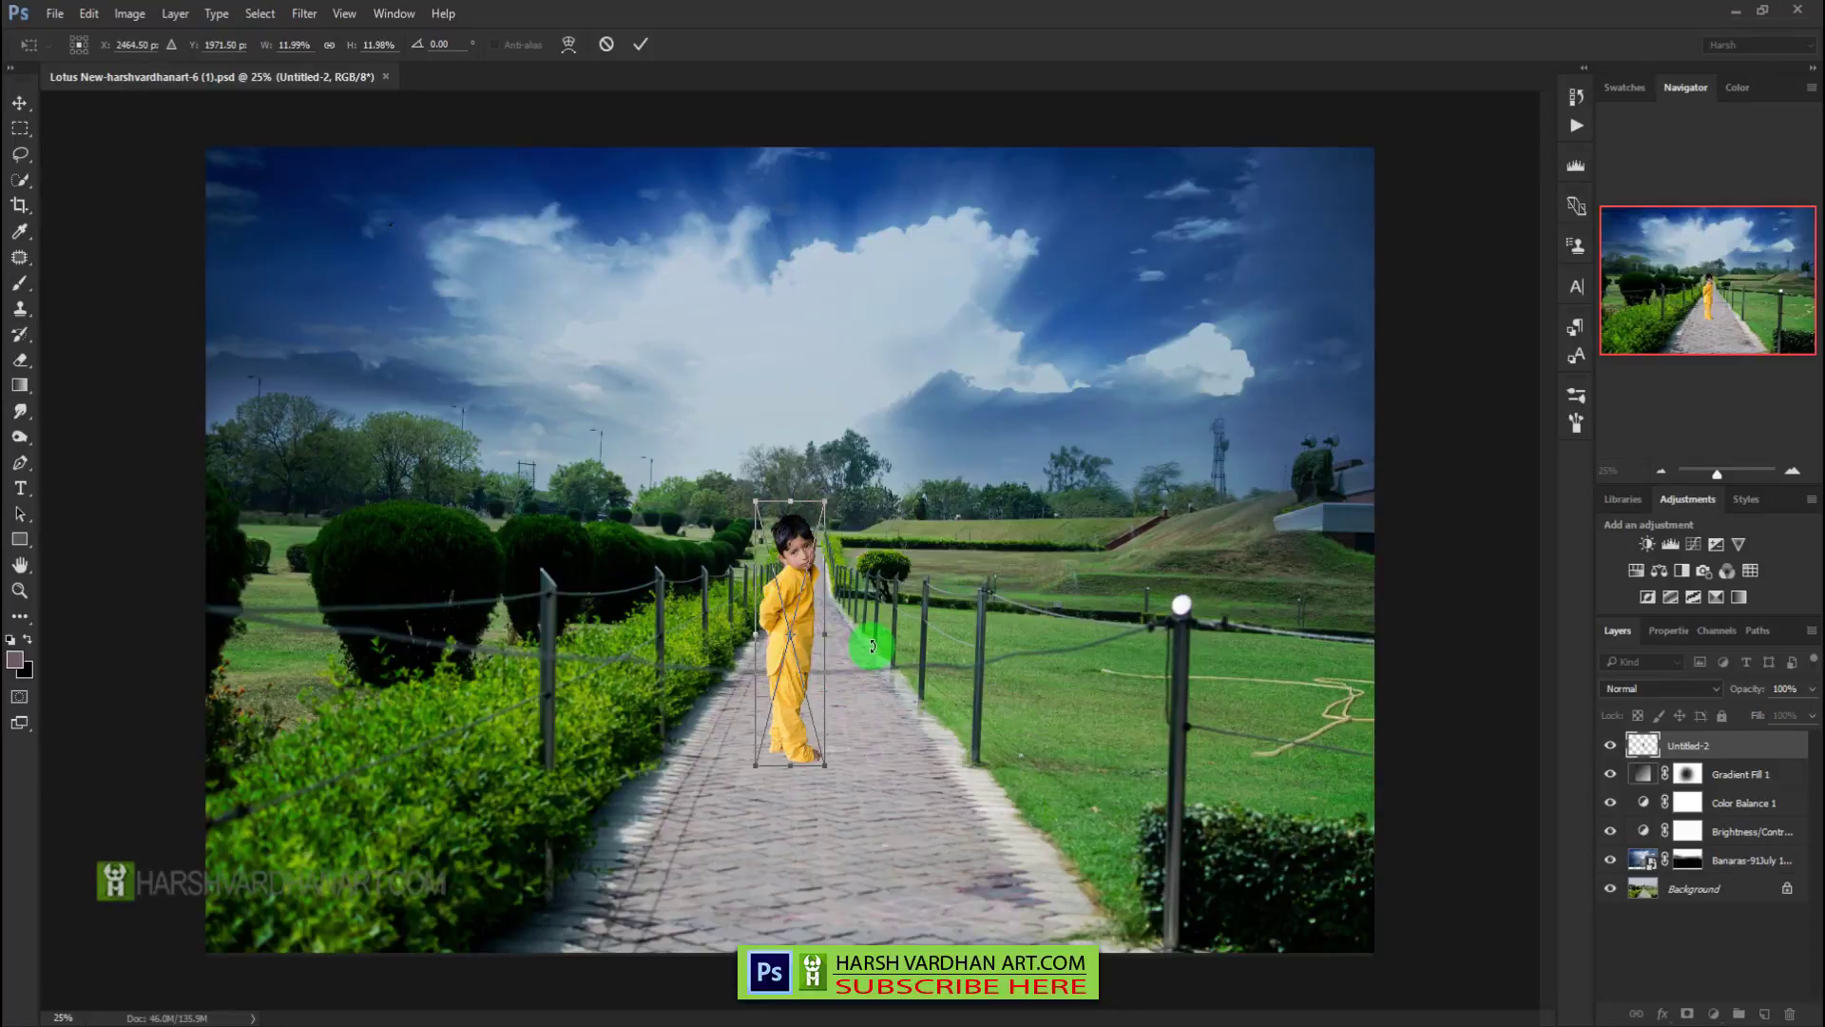
key("Return")
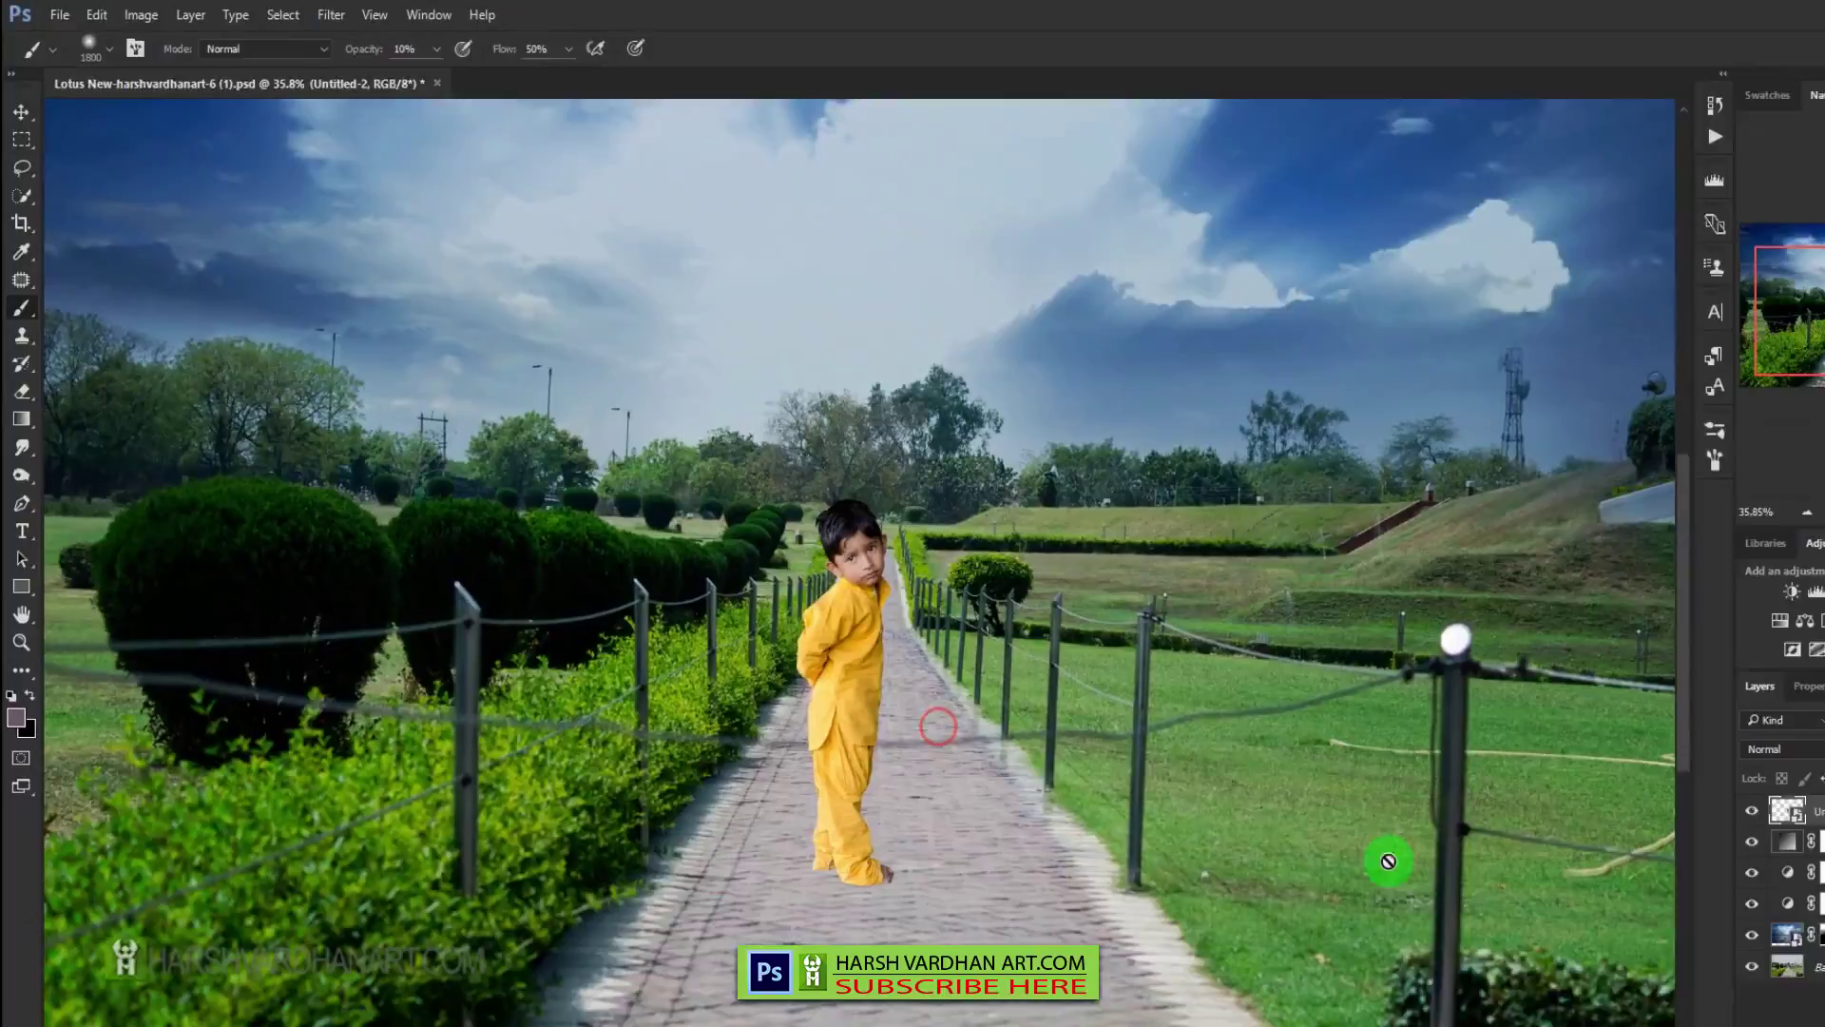
- Hide the boy's Untitled-2 layer and add a new empty layer directly above Gradient Fill 1
left_click(1640, 781)
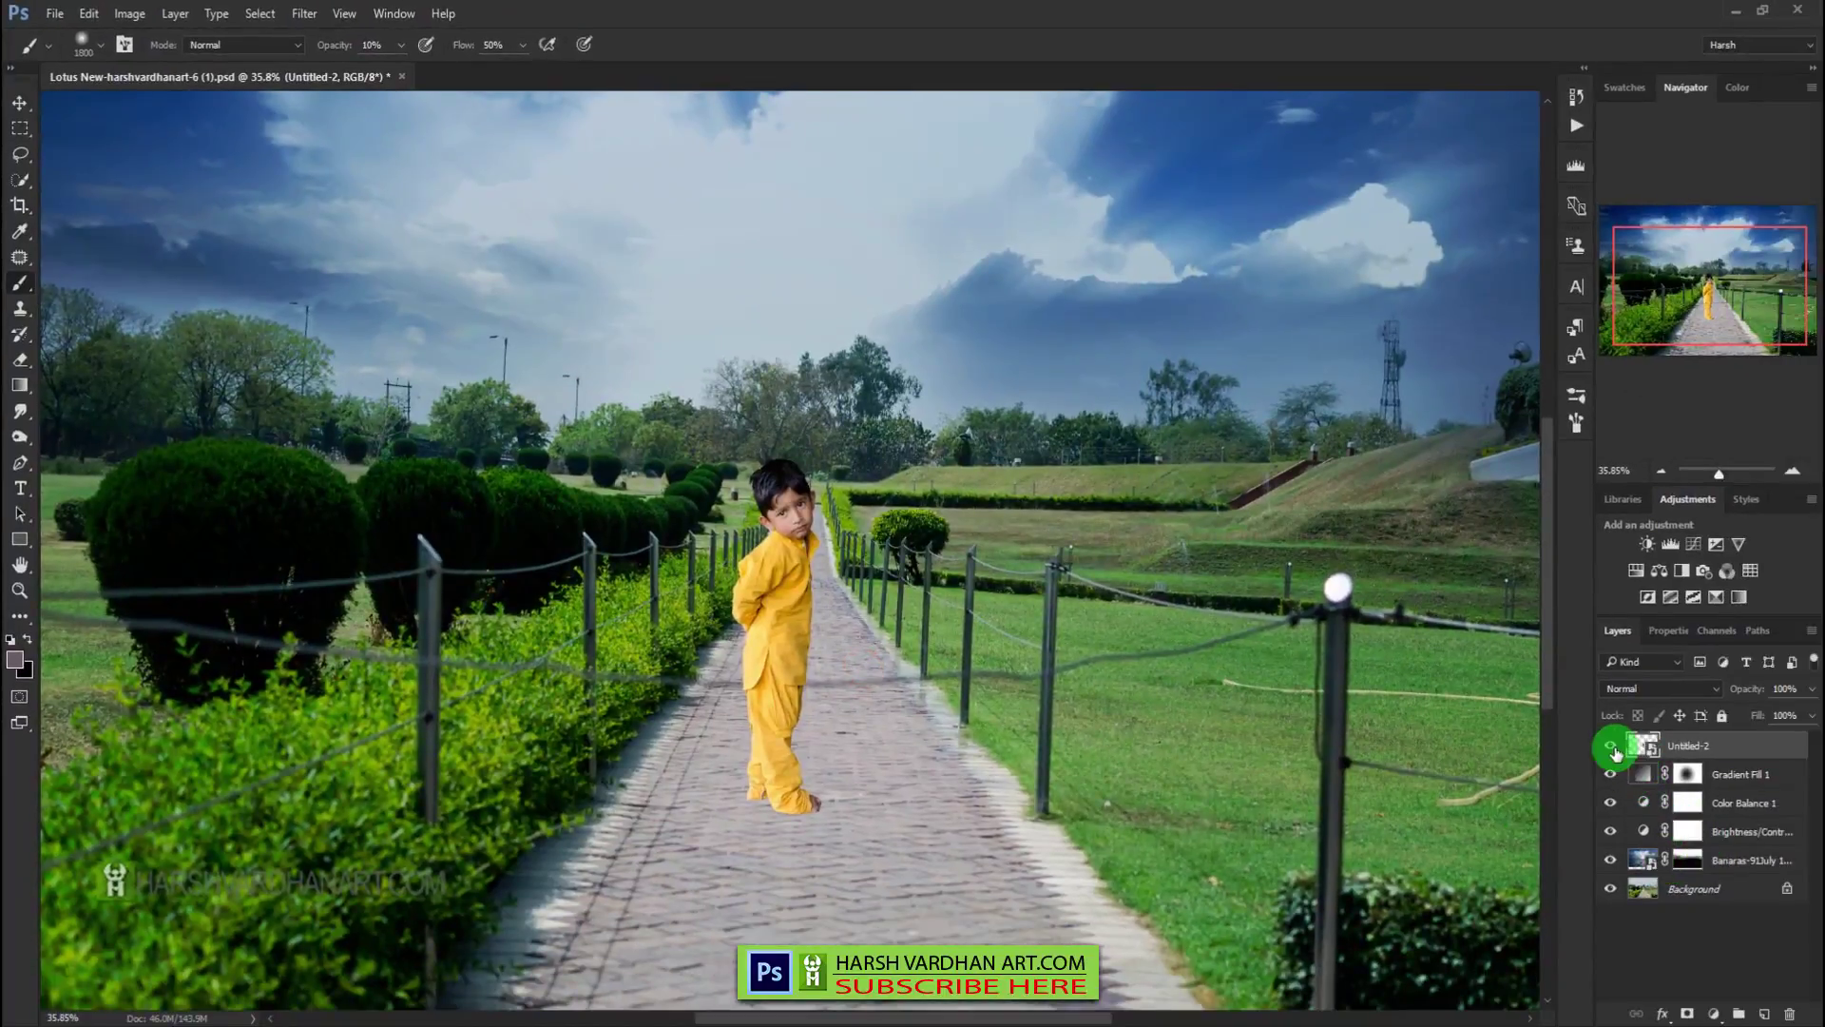
left_click(1607, 748)
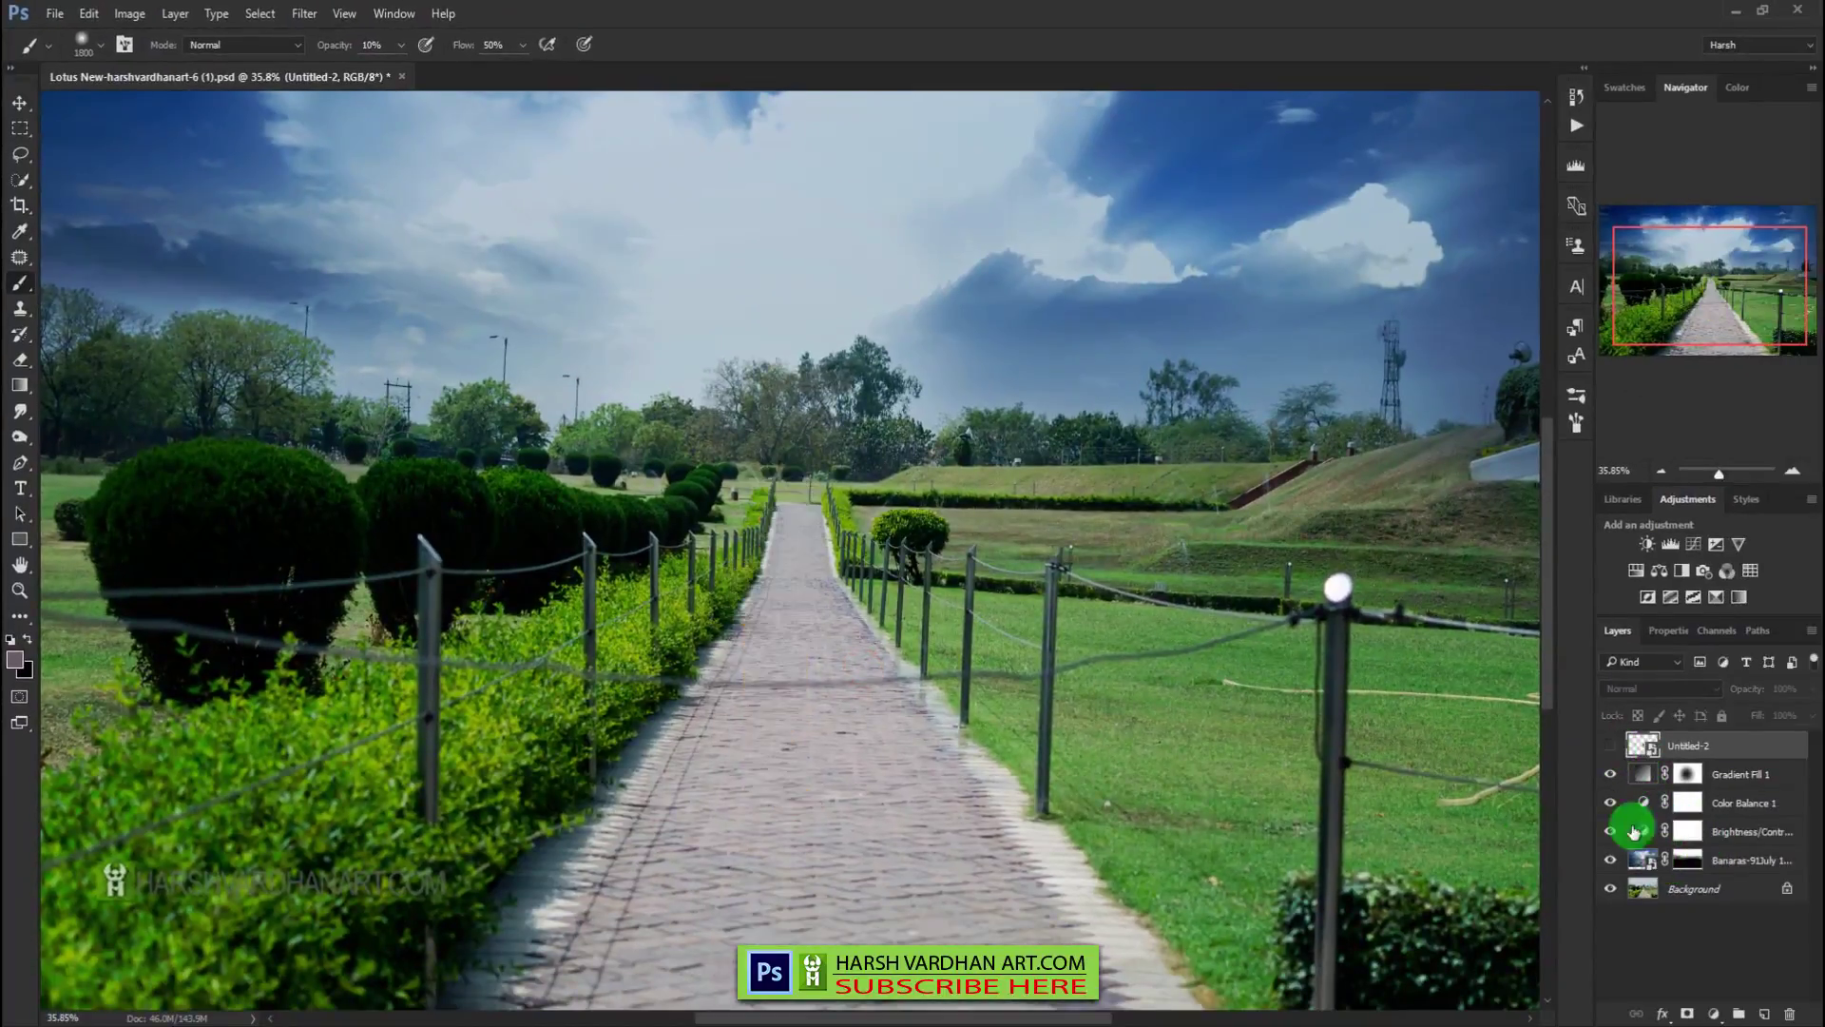
left_click(1642, 774)
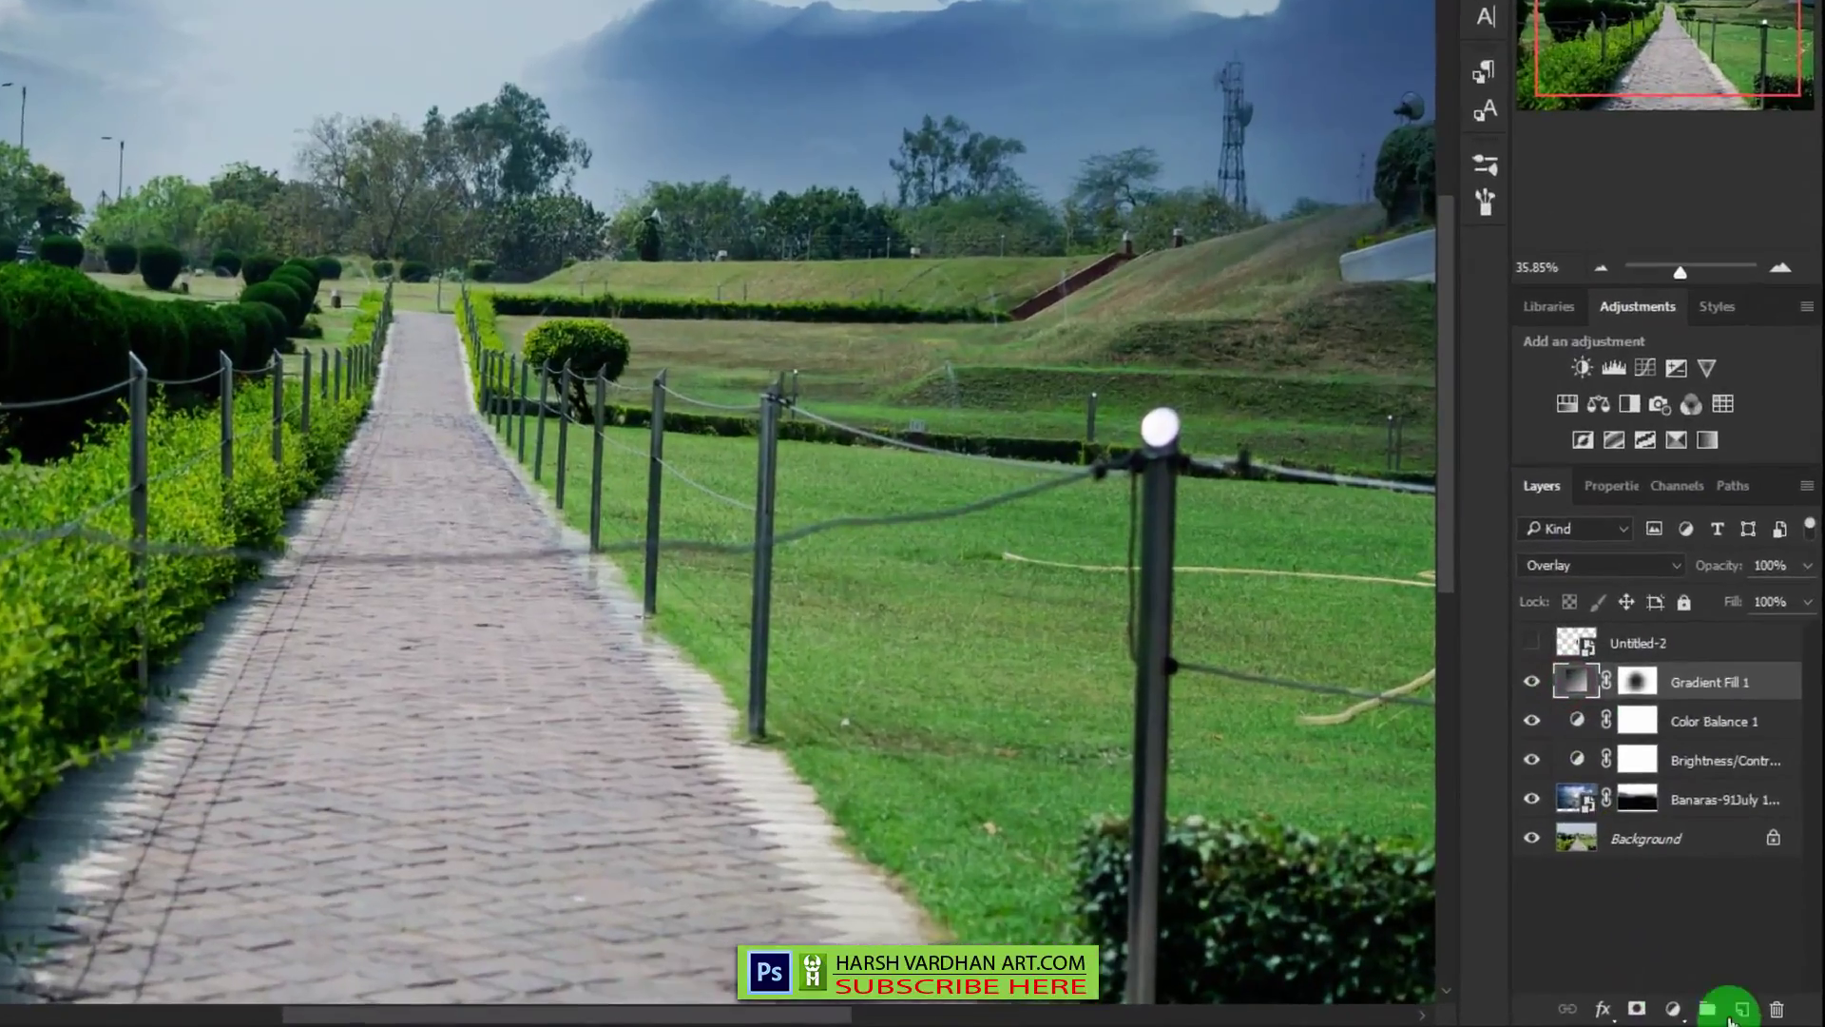
left_click(1757, 1012)
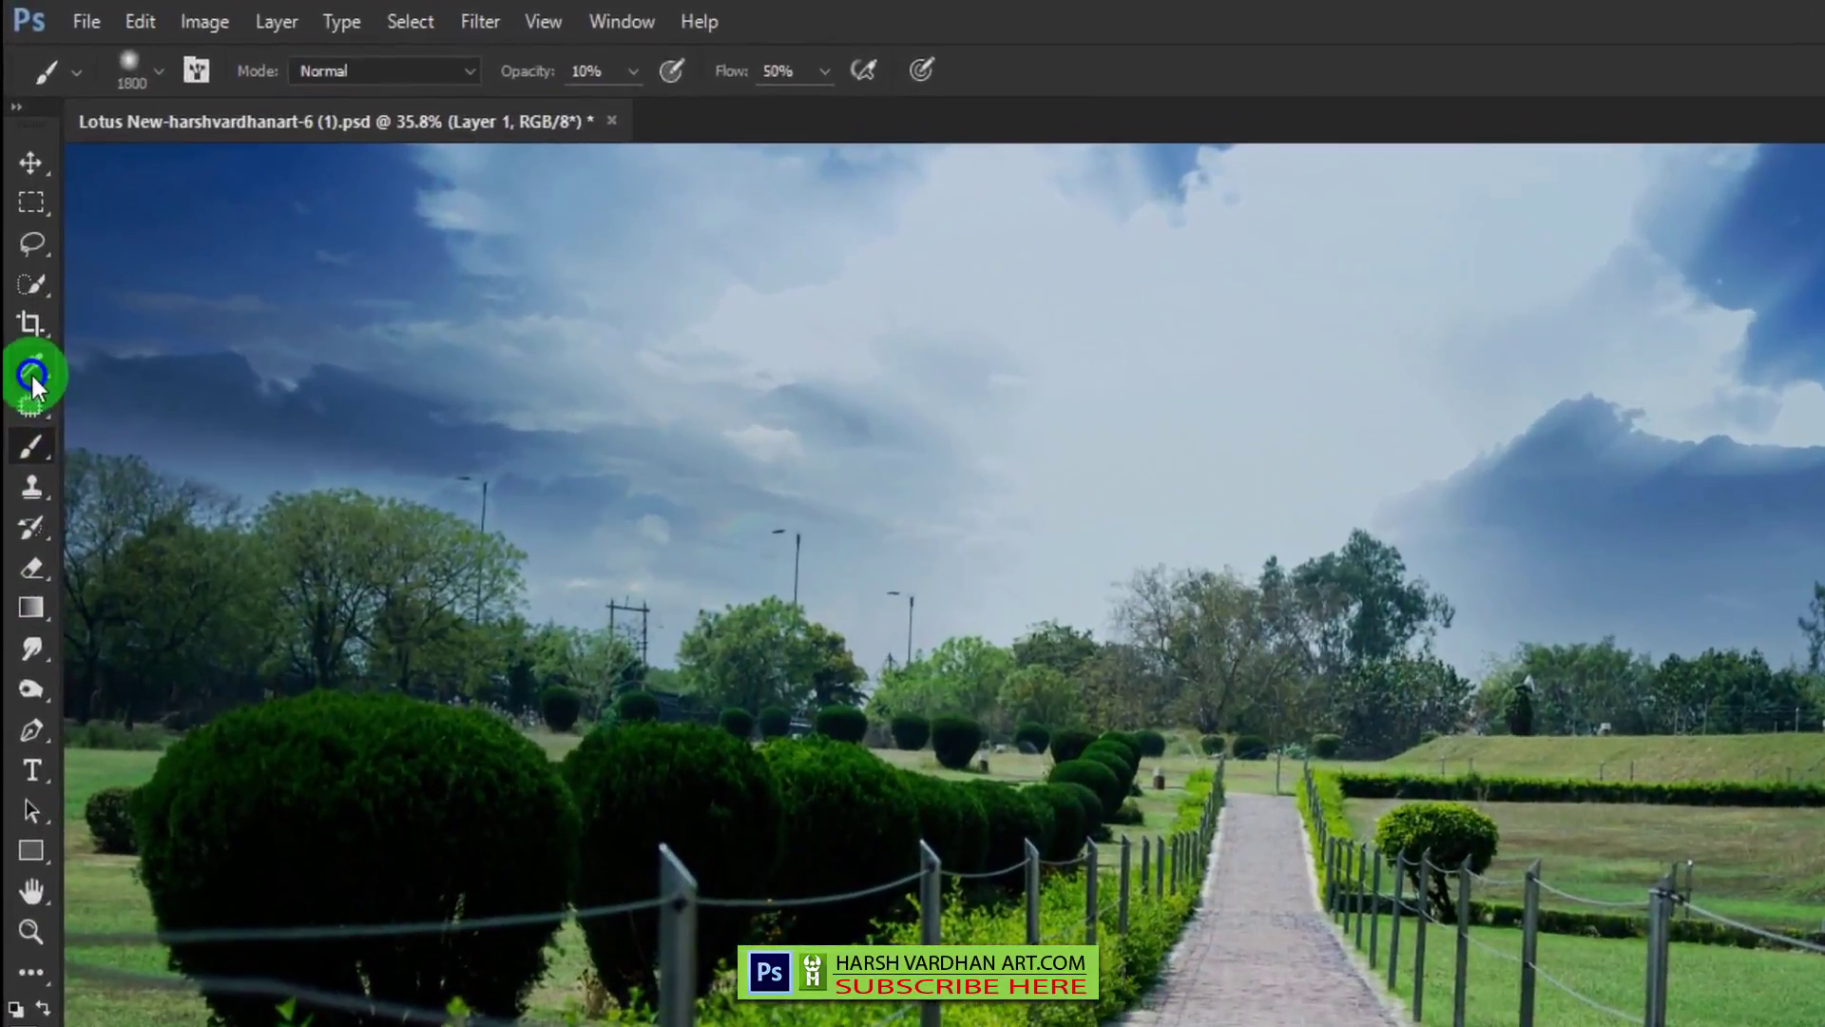
- Remove the wire crossing the pathway and the near lawn with the Spot Healing Brush, working on the new empty layer
left_click(19, 233)
left_click(23, 255)
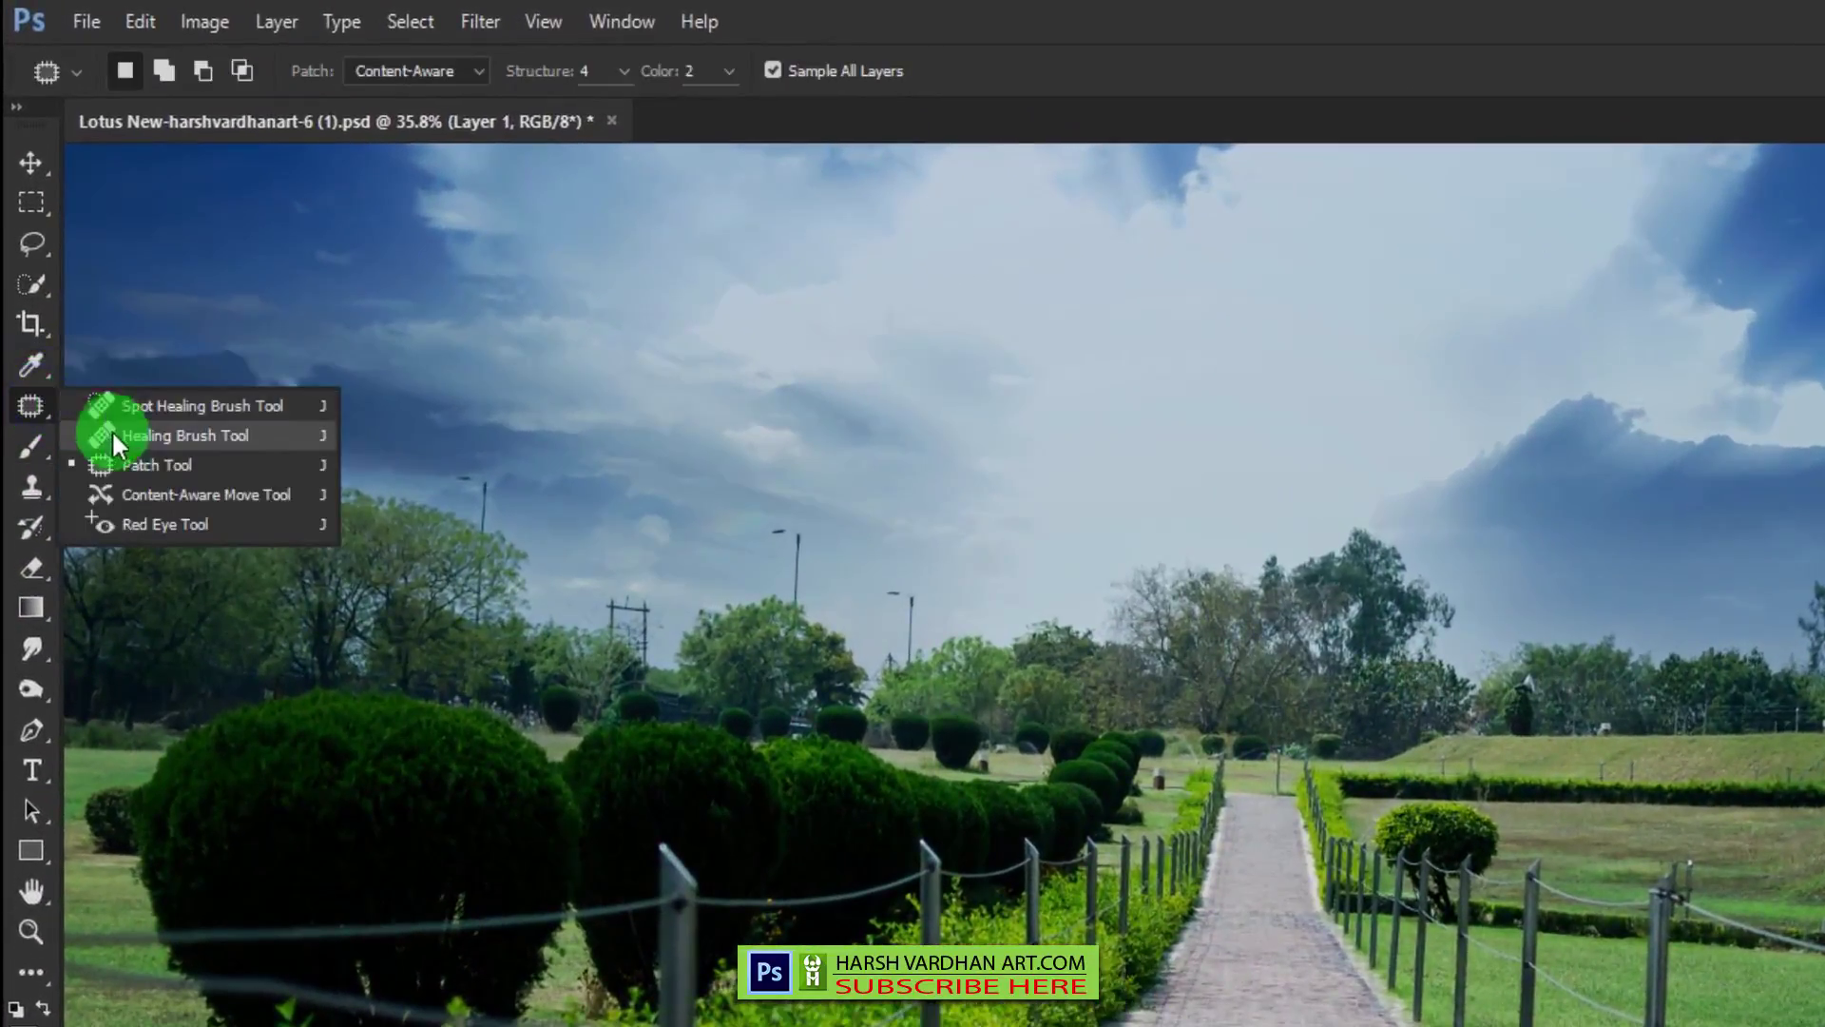
left_click(137, 405)
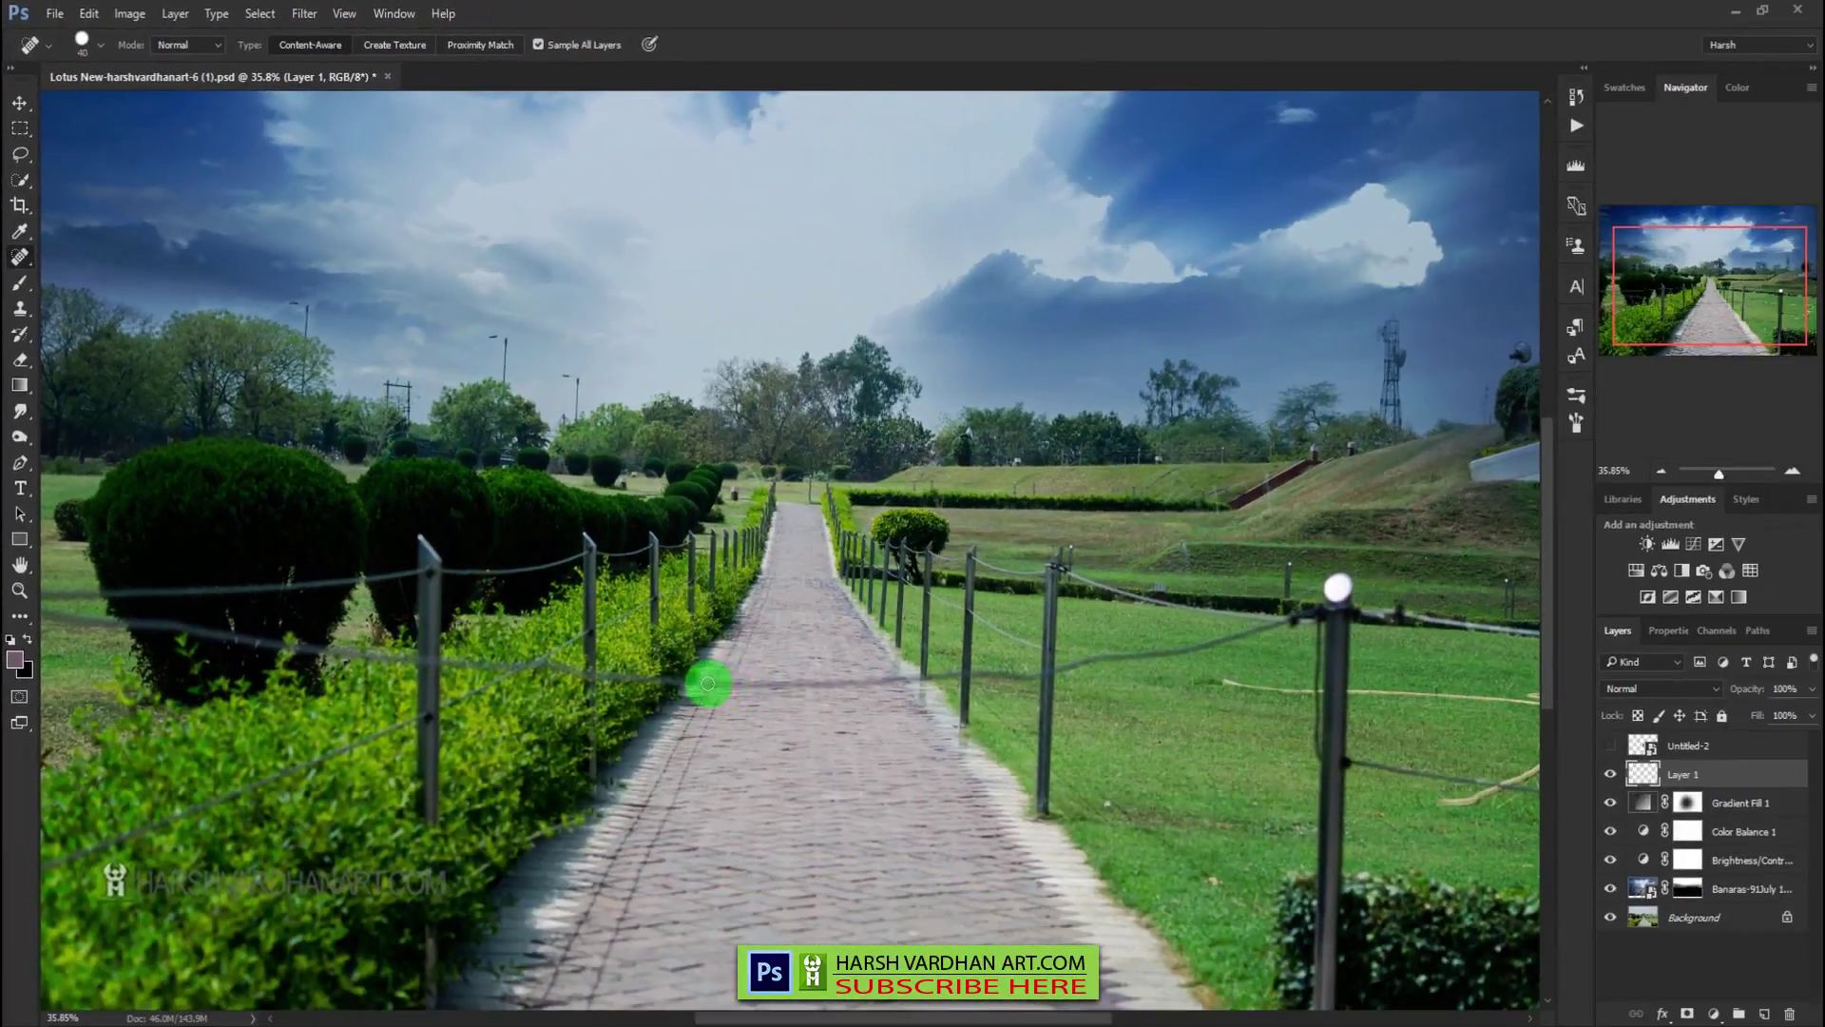
left_click_drag(752, 685, 911, 678)
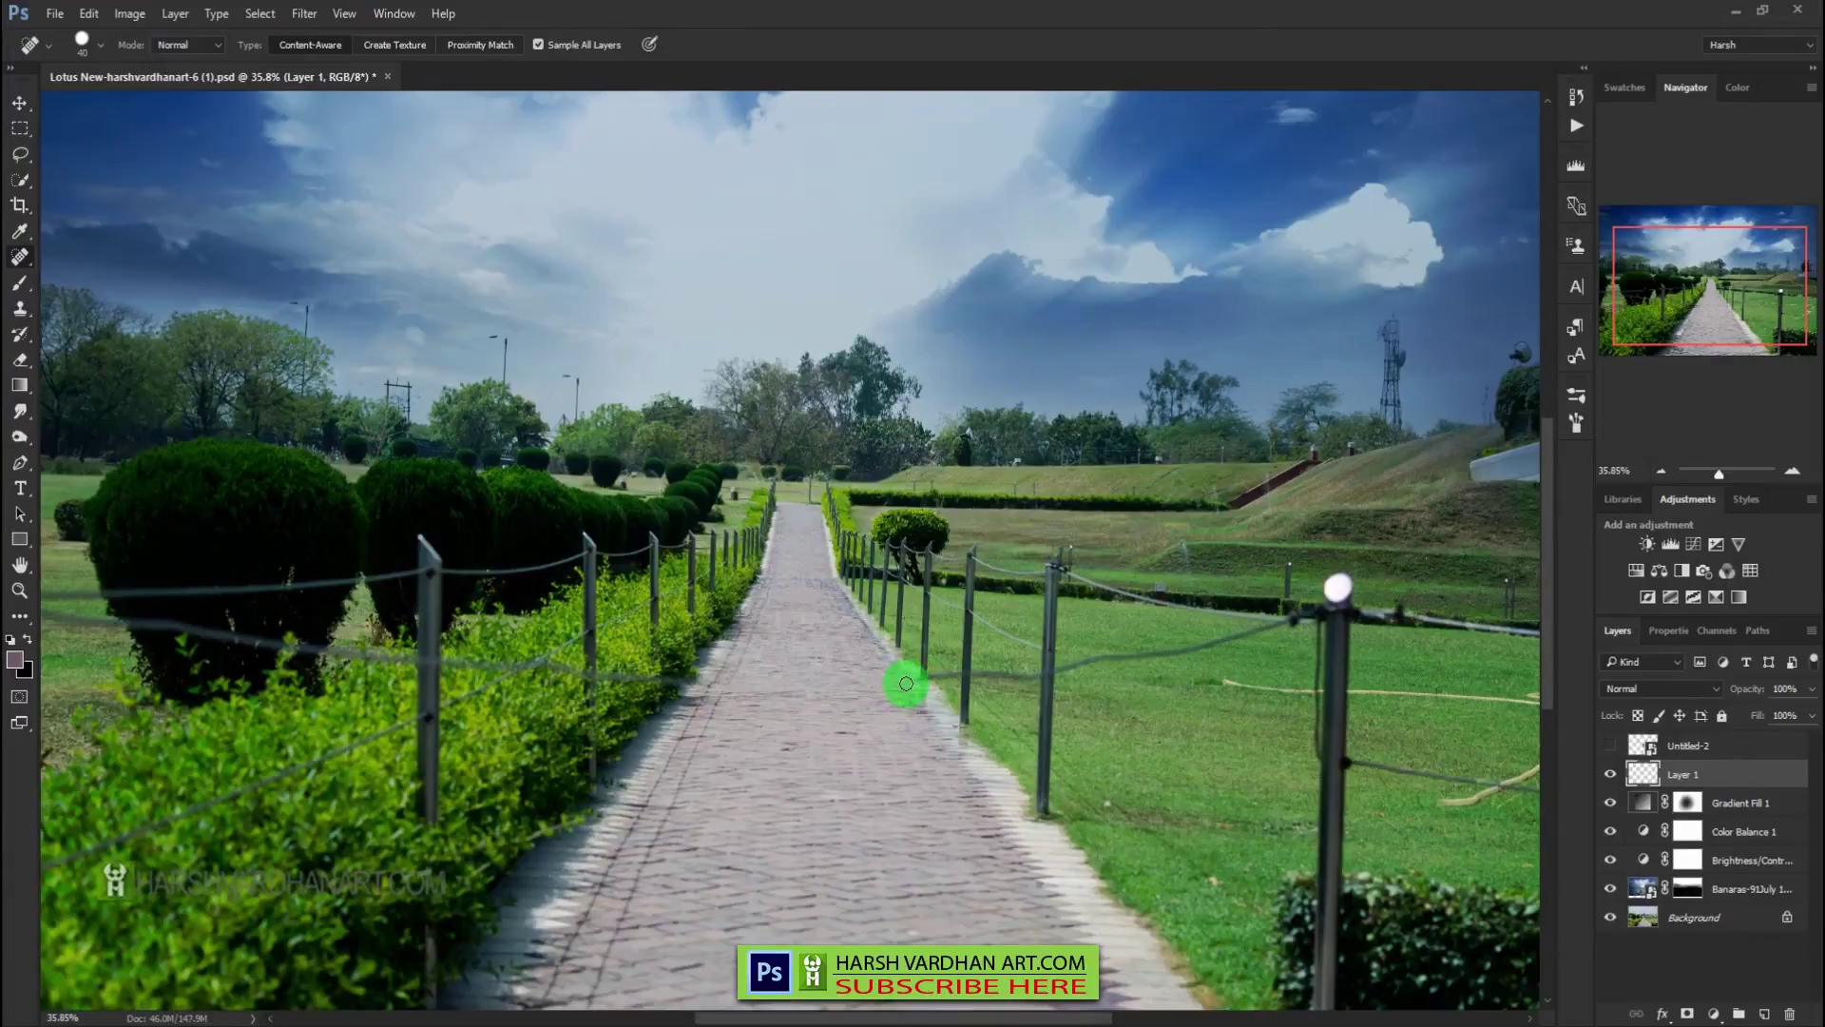
left_click(906, 683)
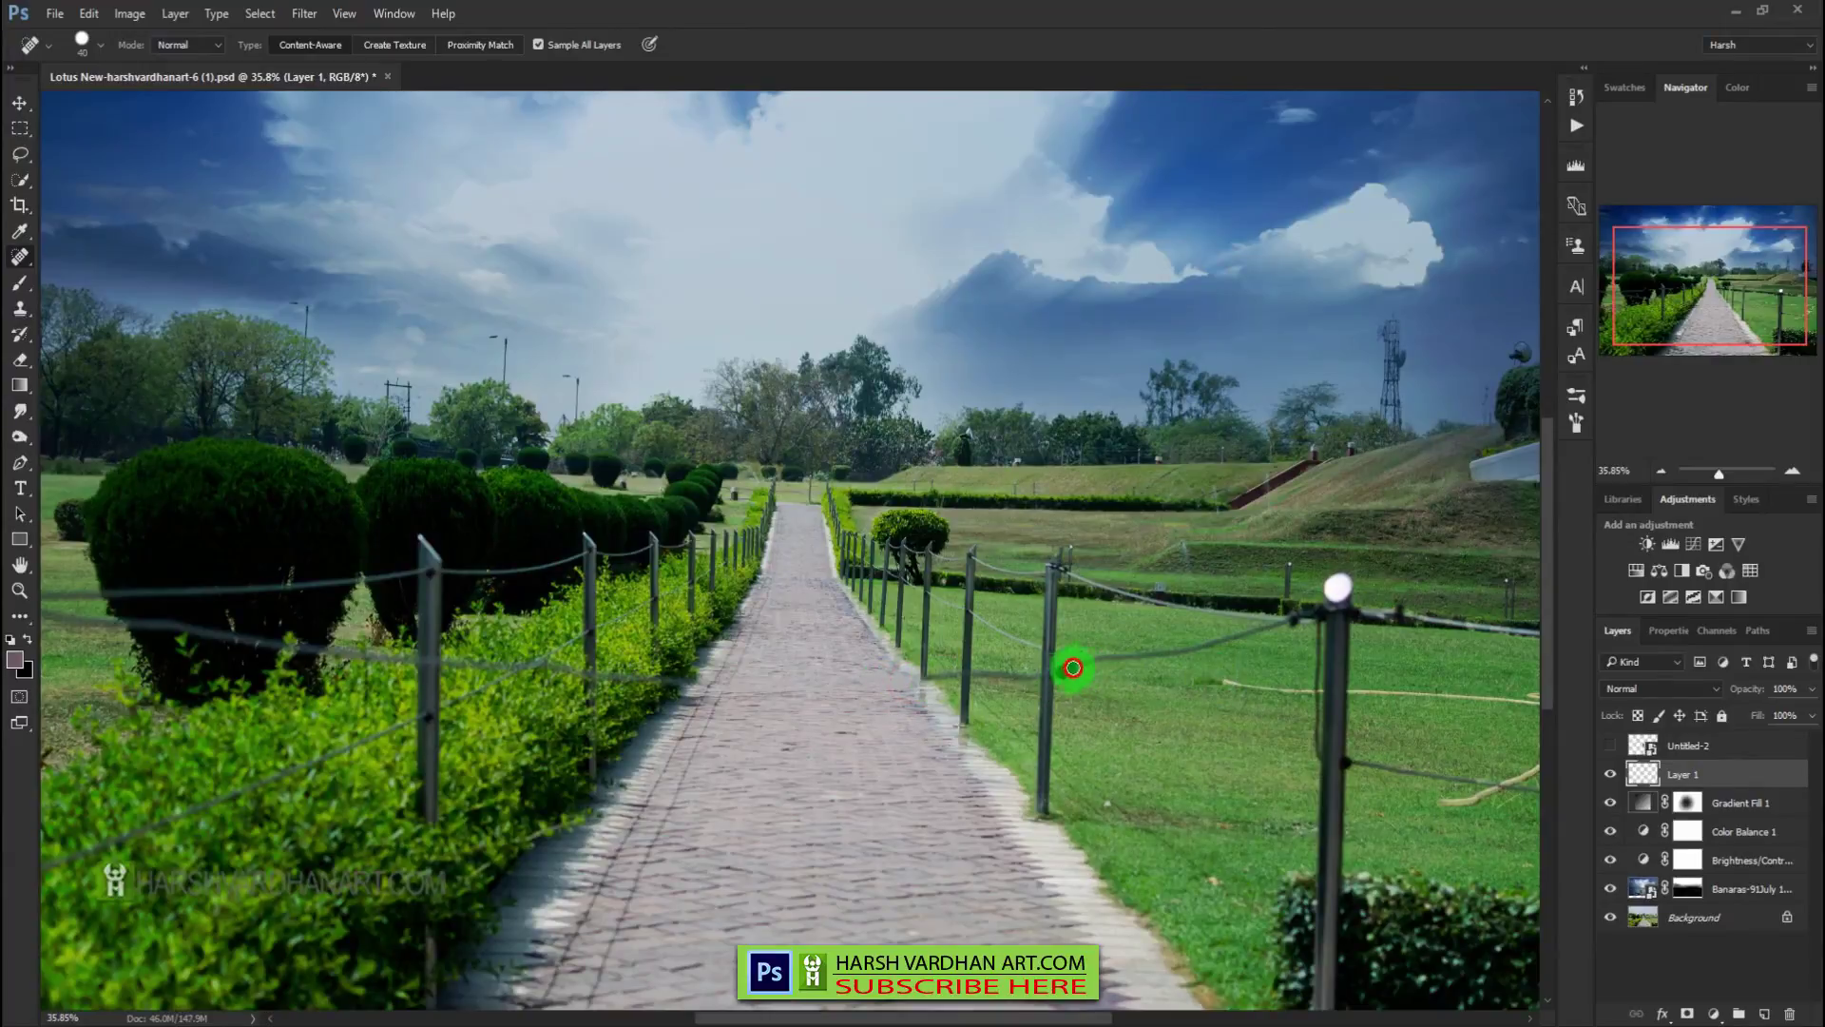
left_click_drag(1072, 667, 1271, 629)
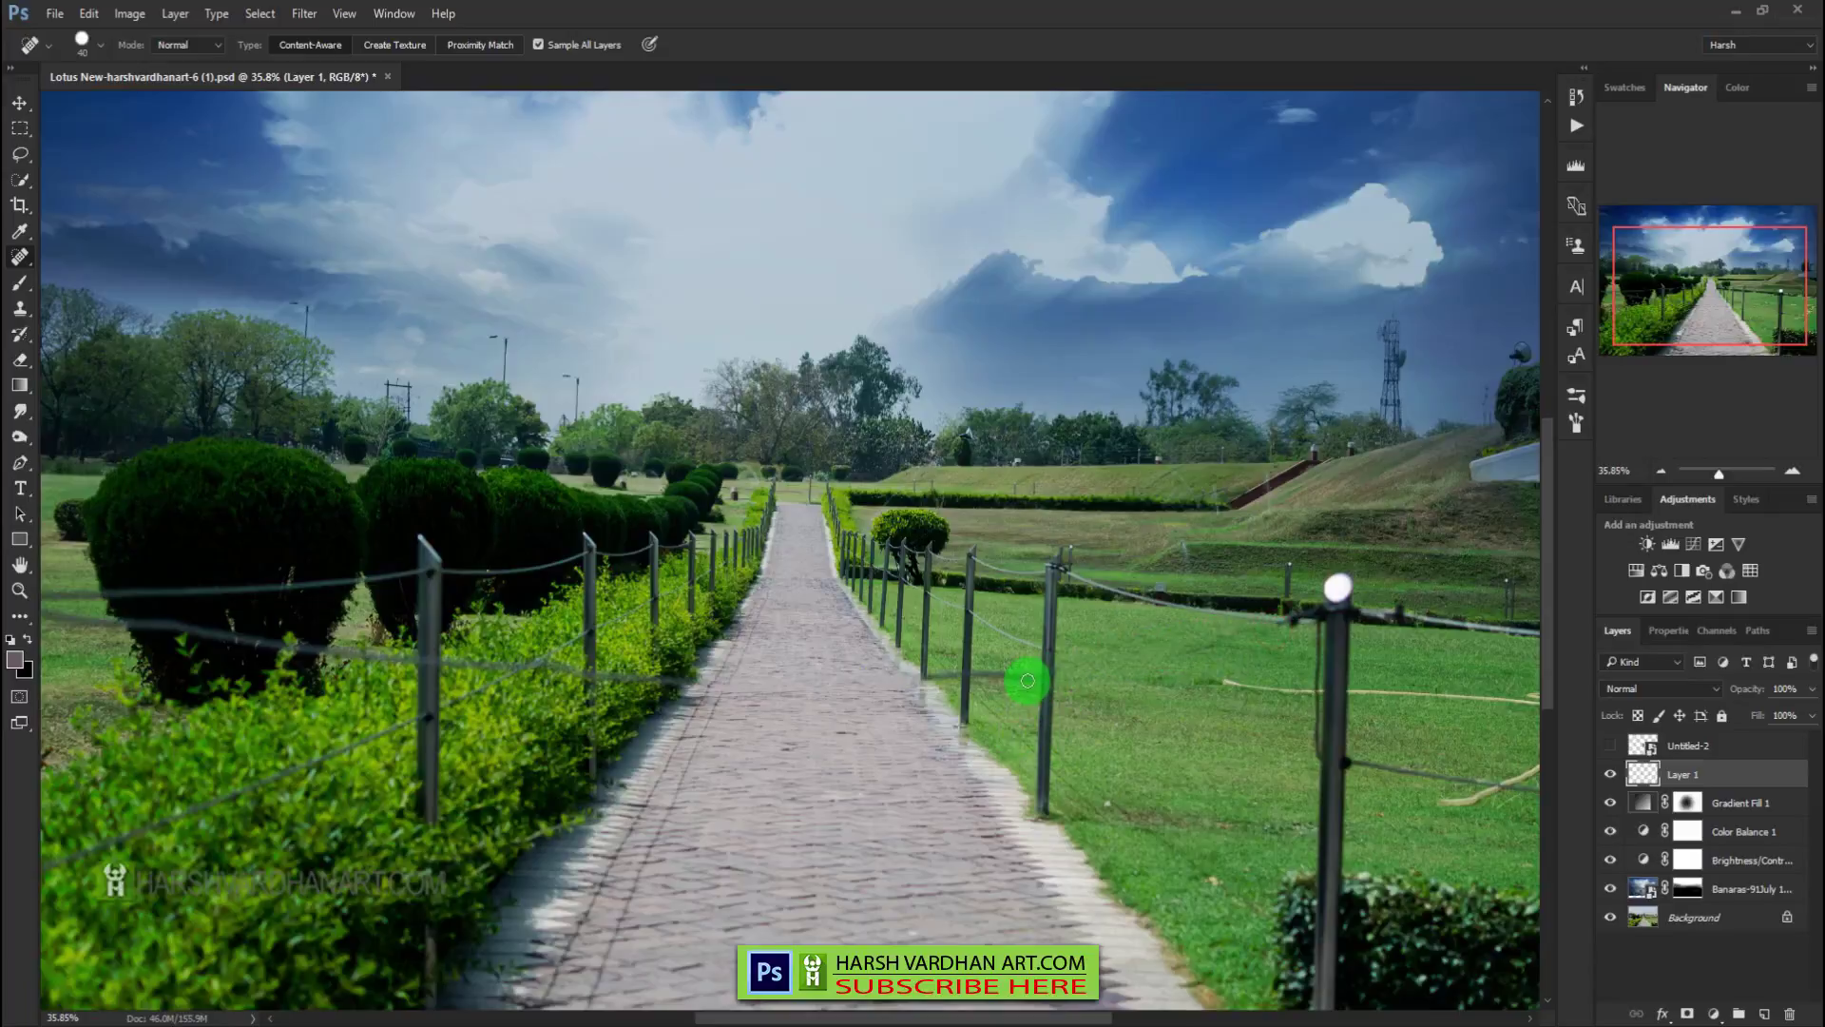
left_click_drag(1036, 679, 960, 685)
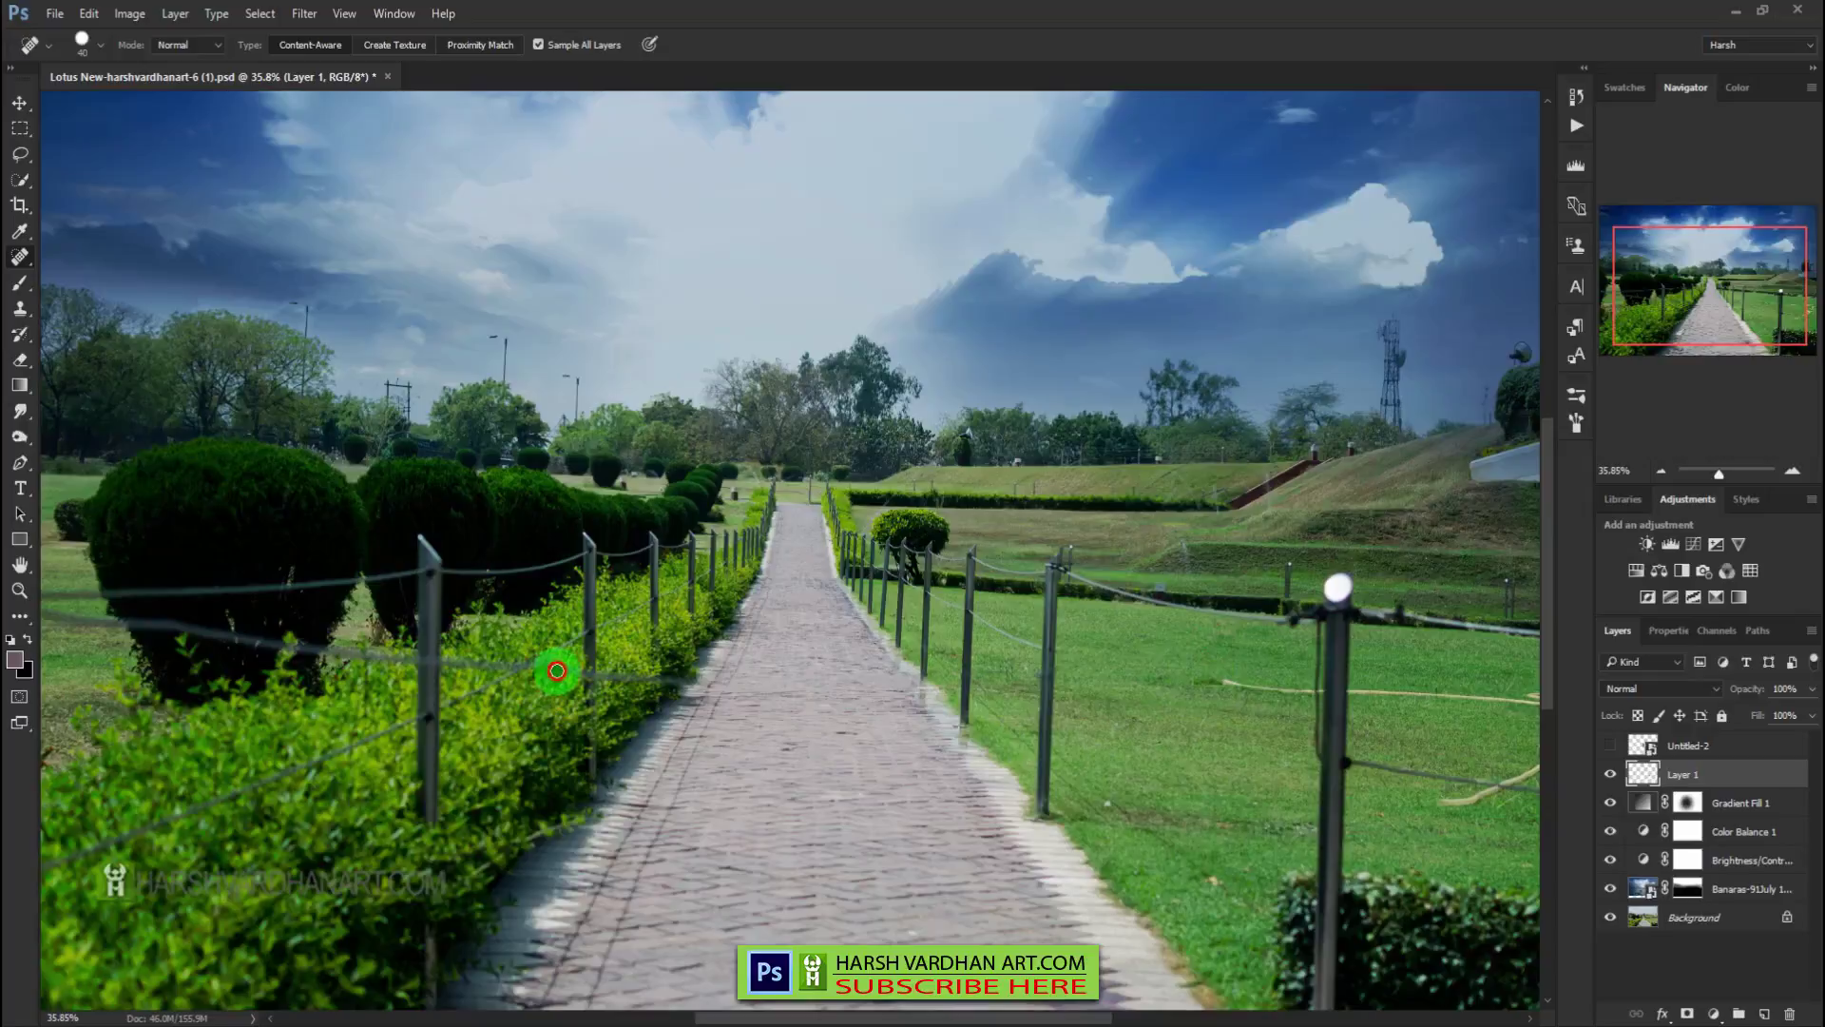
- Heal away the lower fence wire running over the hedge and in front of the large round bush
left_click_drag(557, 671, 664, 675)
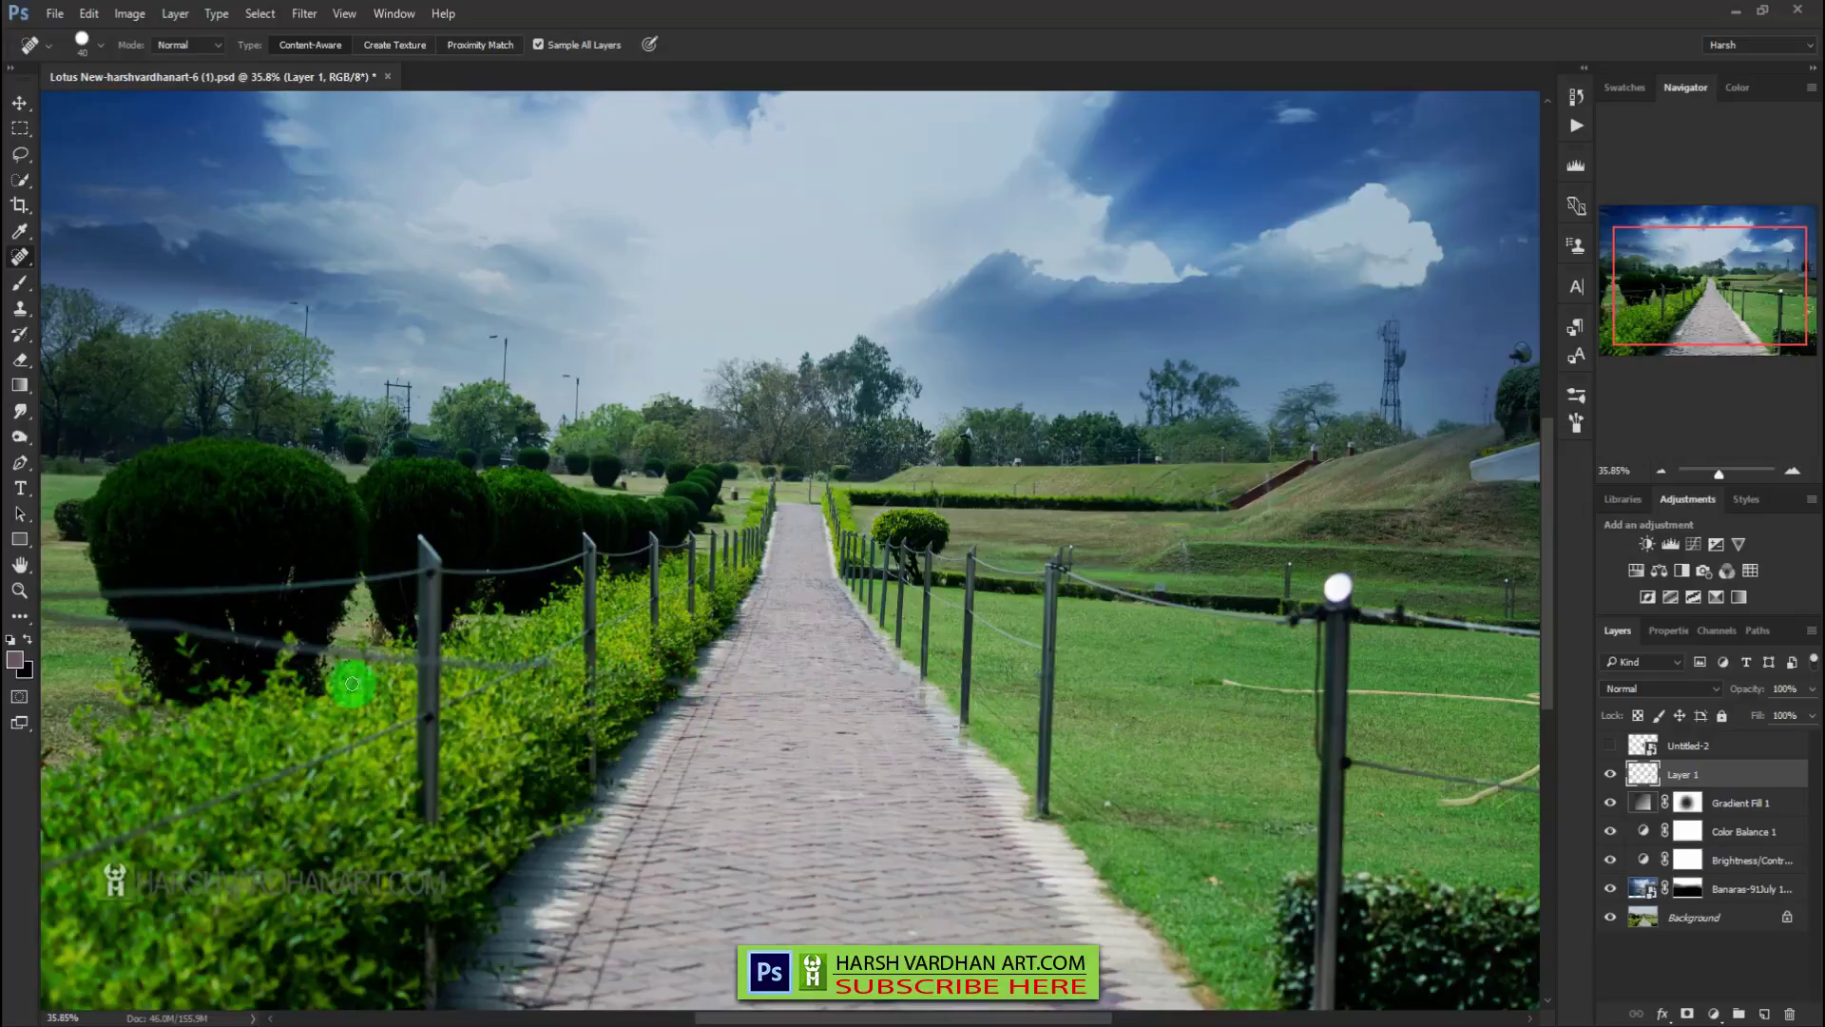
mouse_move(42, 613)
left_mouse_down()
mouse_move(517, 672)
mouse_move(442, 677)
left_mouse_up()
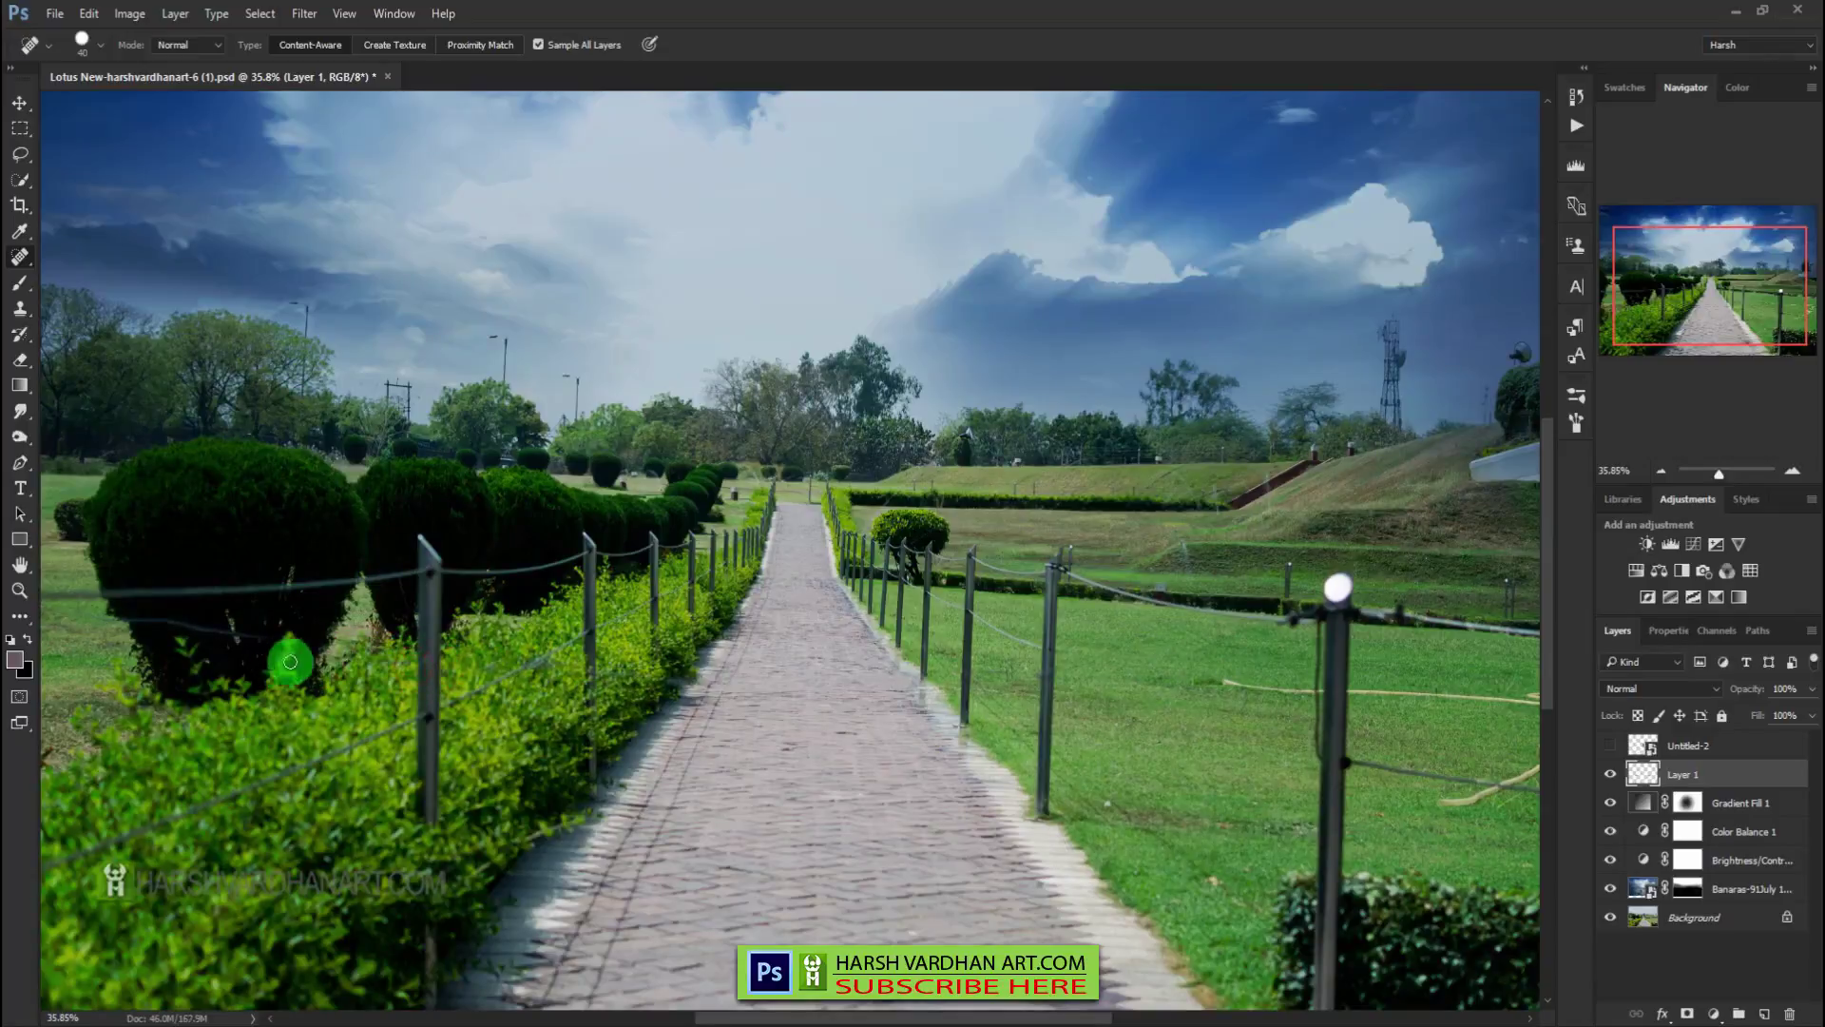
left_click_drag(290, 662, 119, 619)
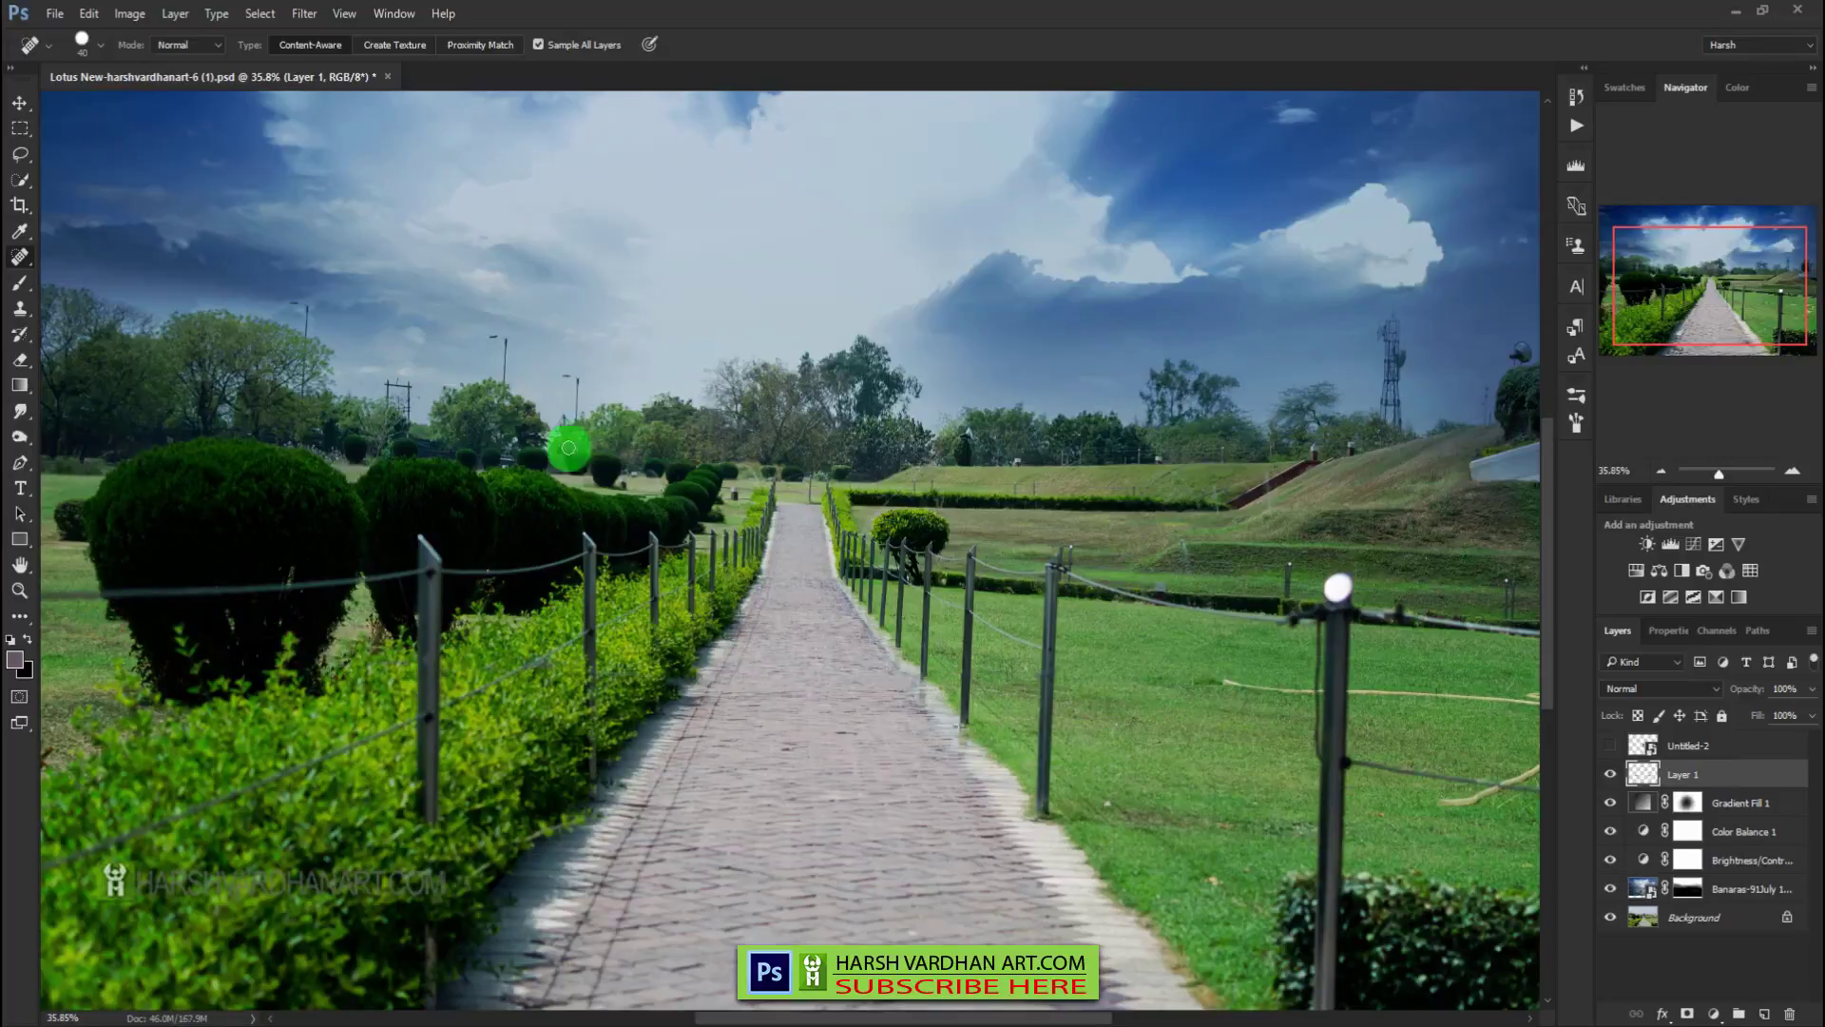
- Show the boy's Untitled-2 layer again and save the document
left_click(1612, 755)
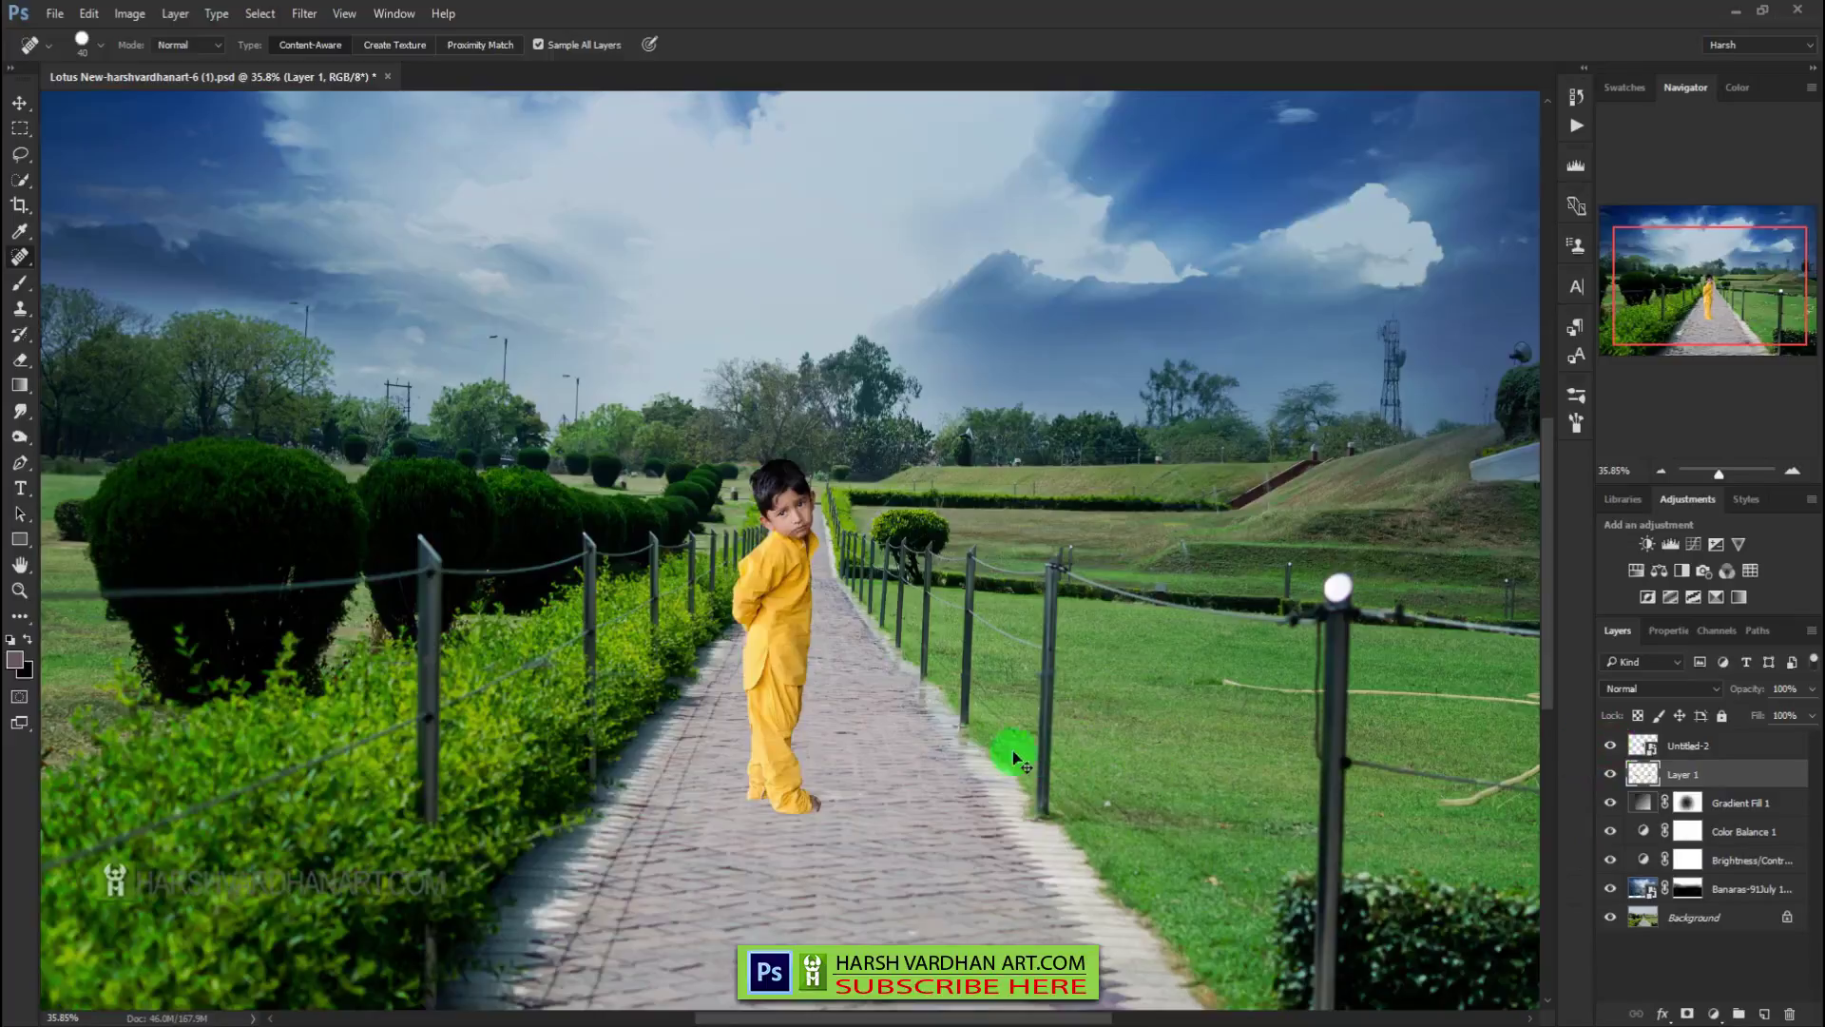
key("ctrl+s")
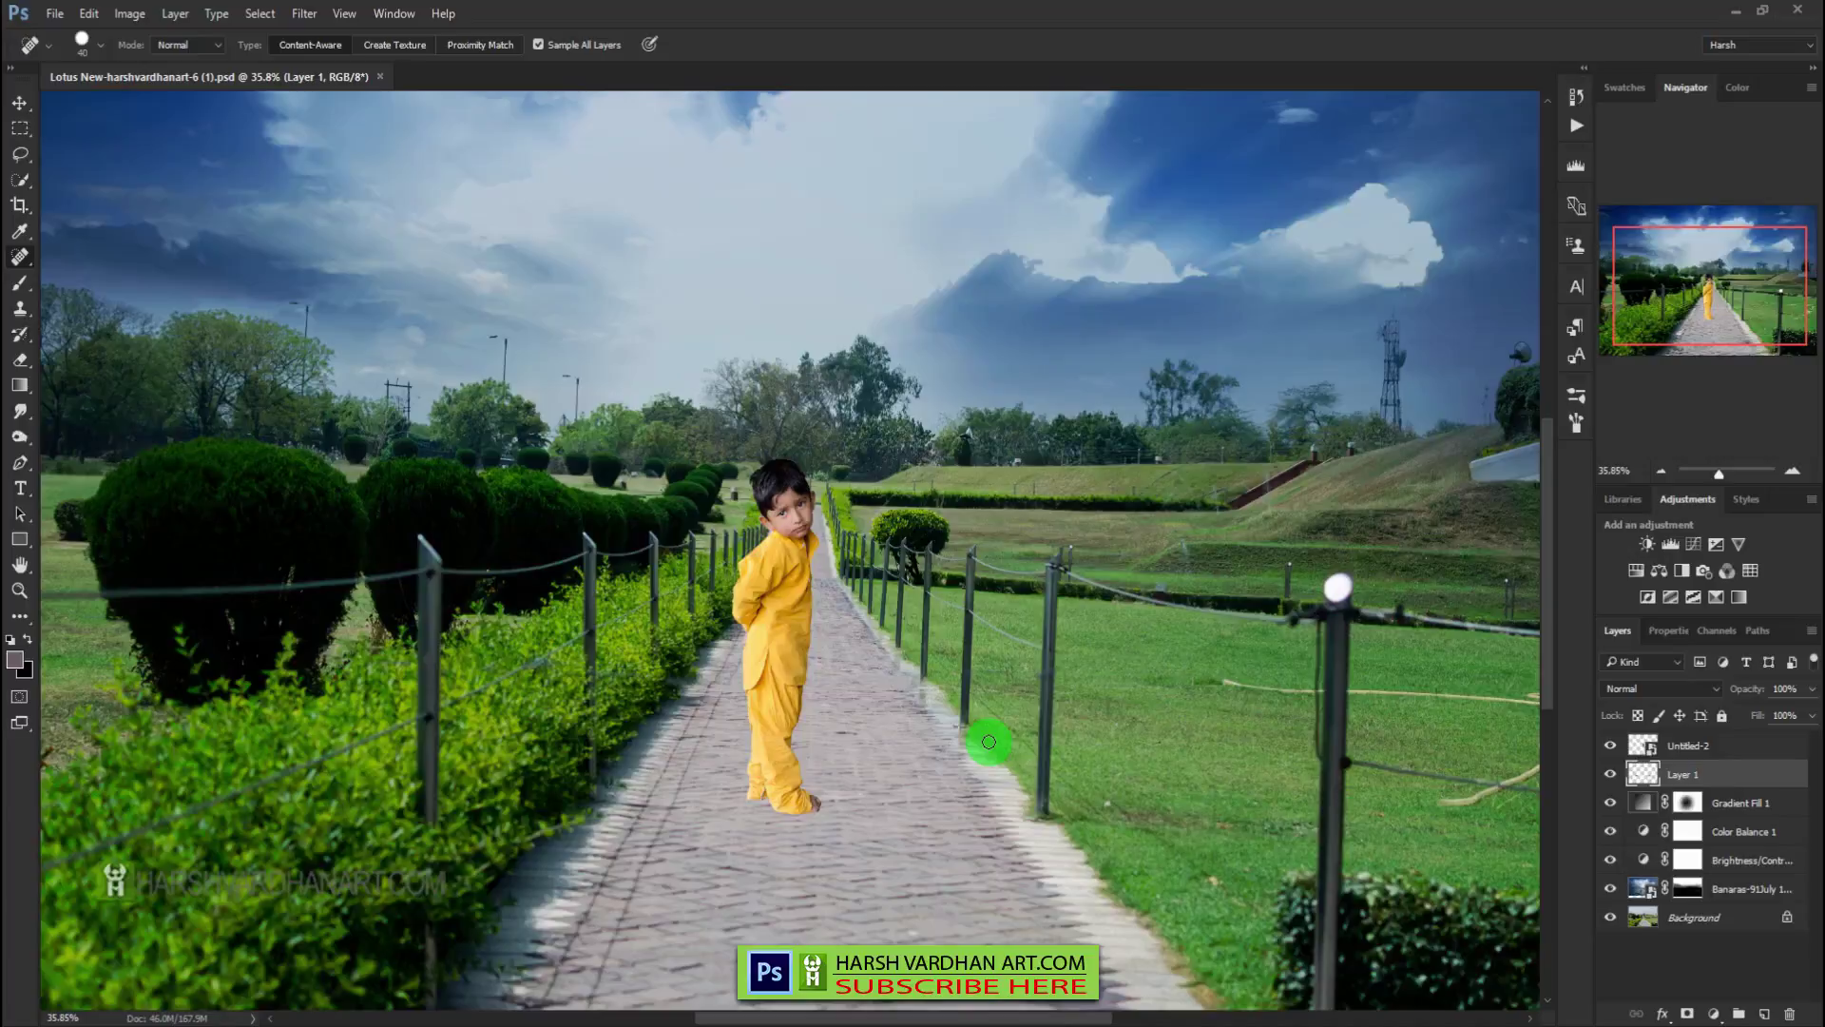
- Rename the boy's Untitled-2 layer as child
key("v")
left_click_drag(789, 657, 831, 663)
left_click(1643, 747)
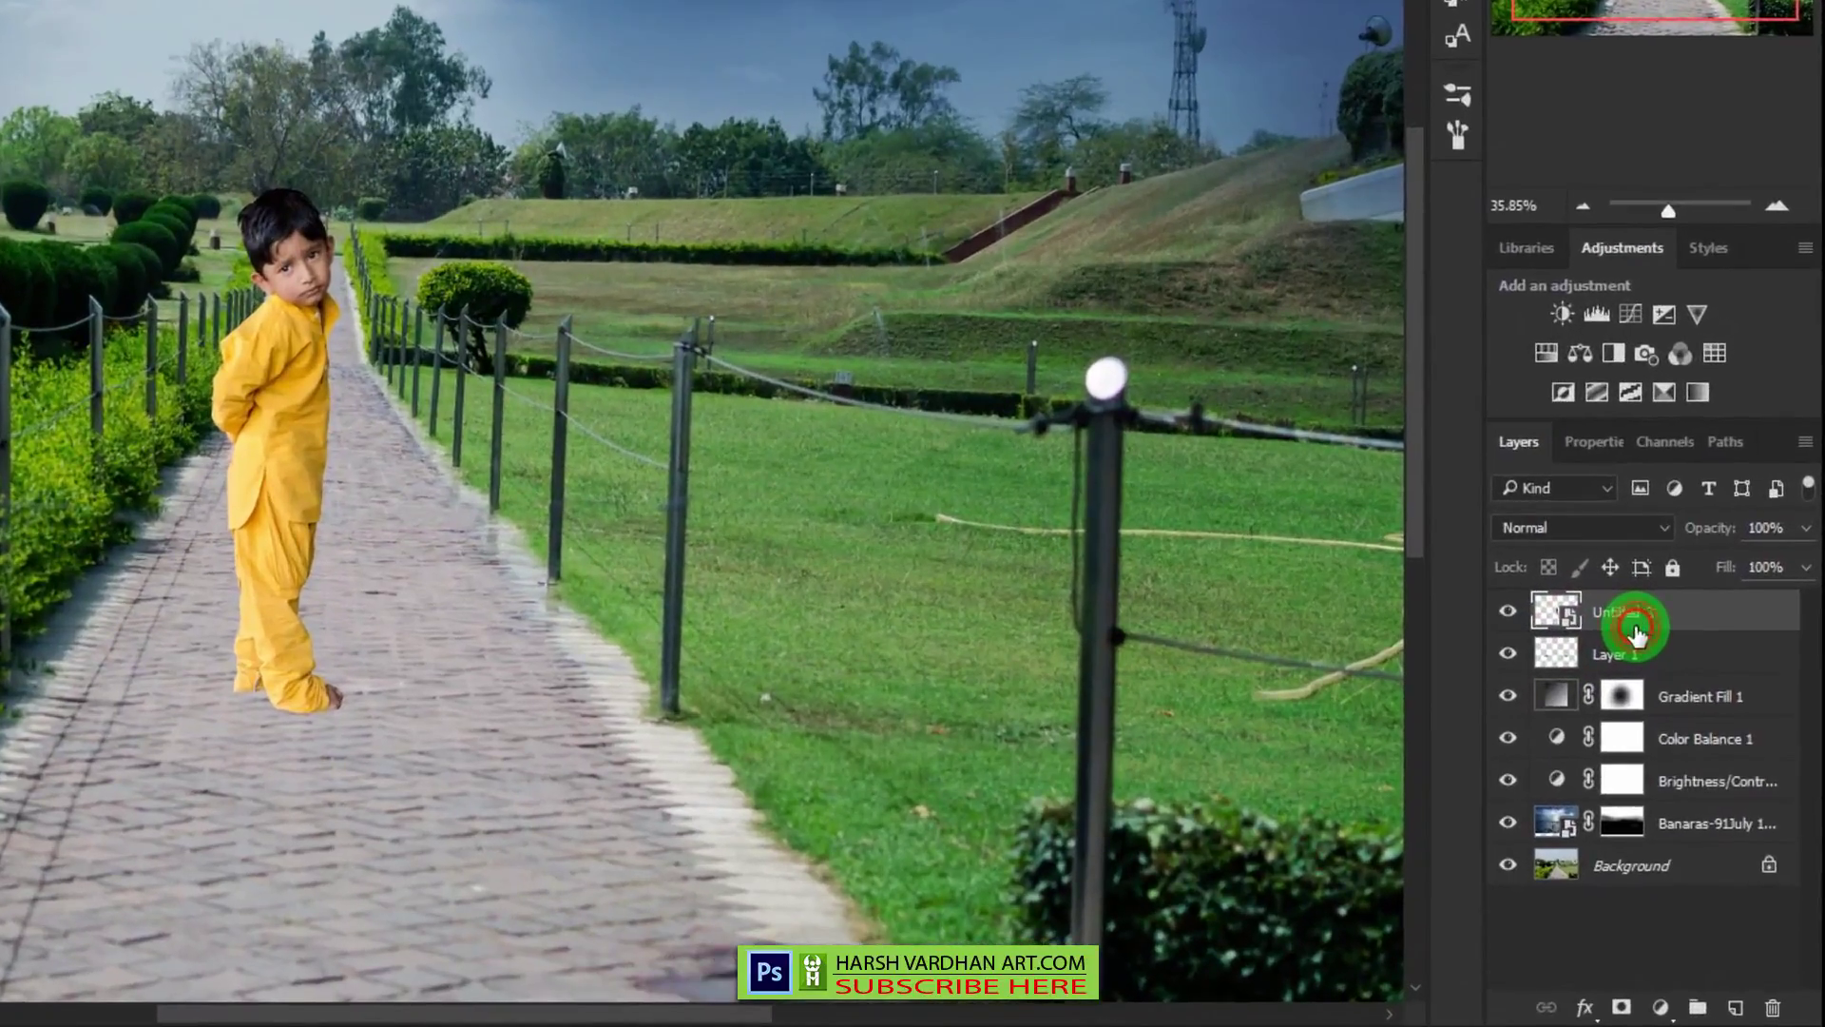
double_click(1683, 730)
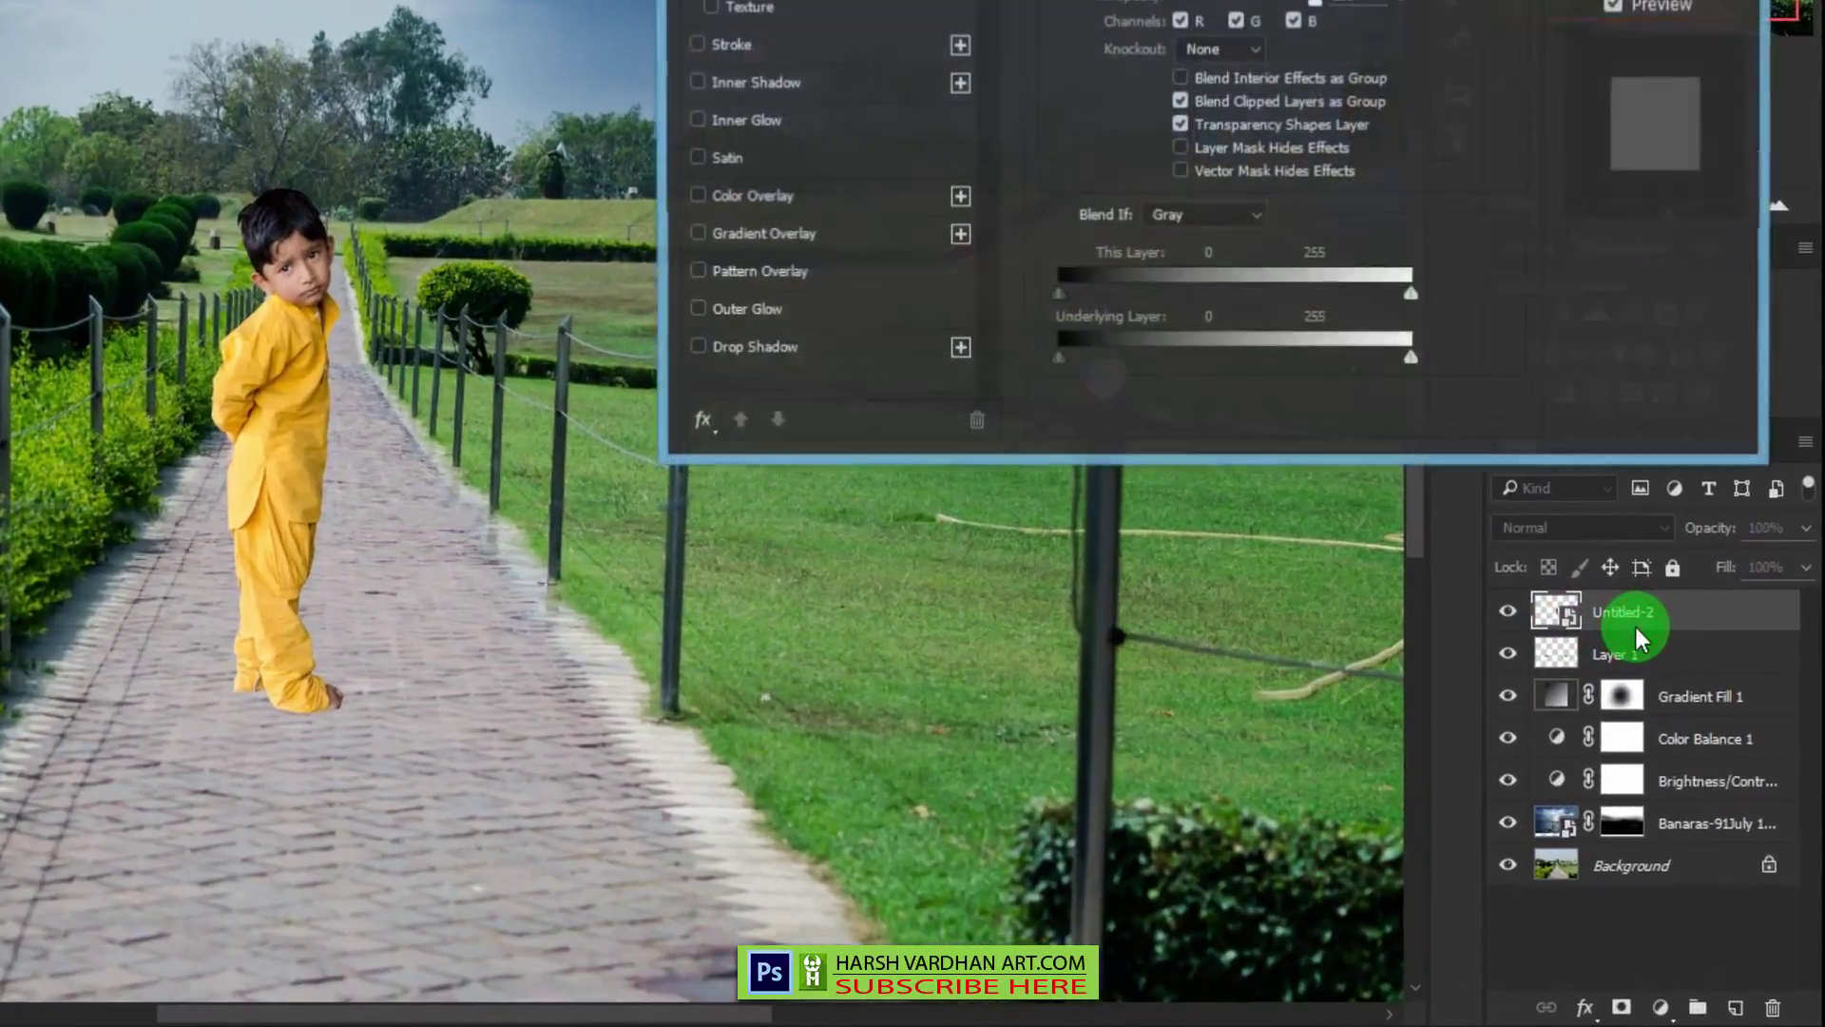
left_click(1752, 38)
double_click(1619, 611)
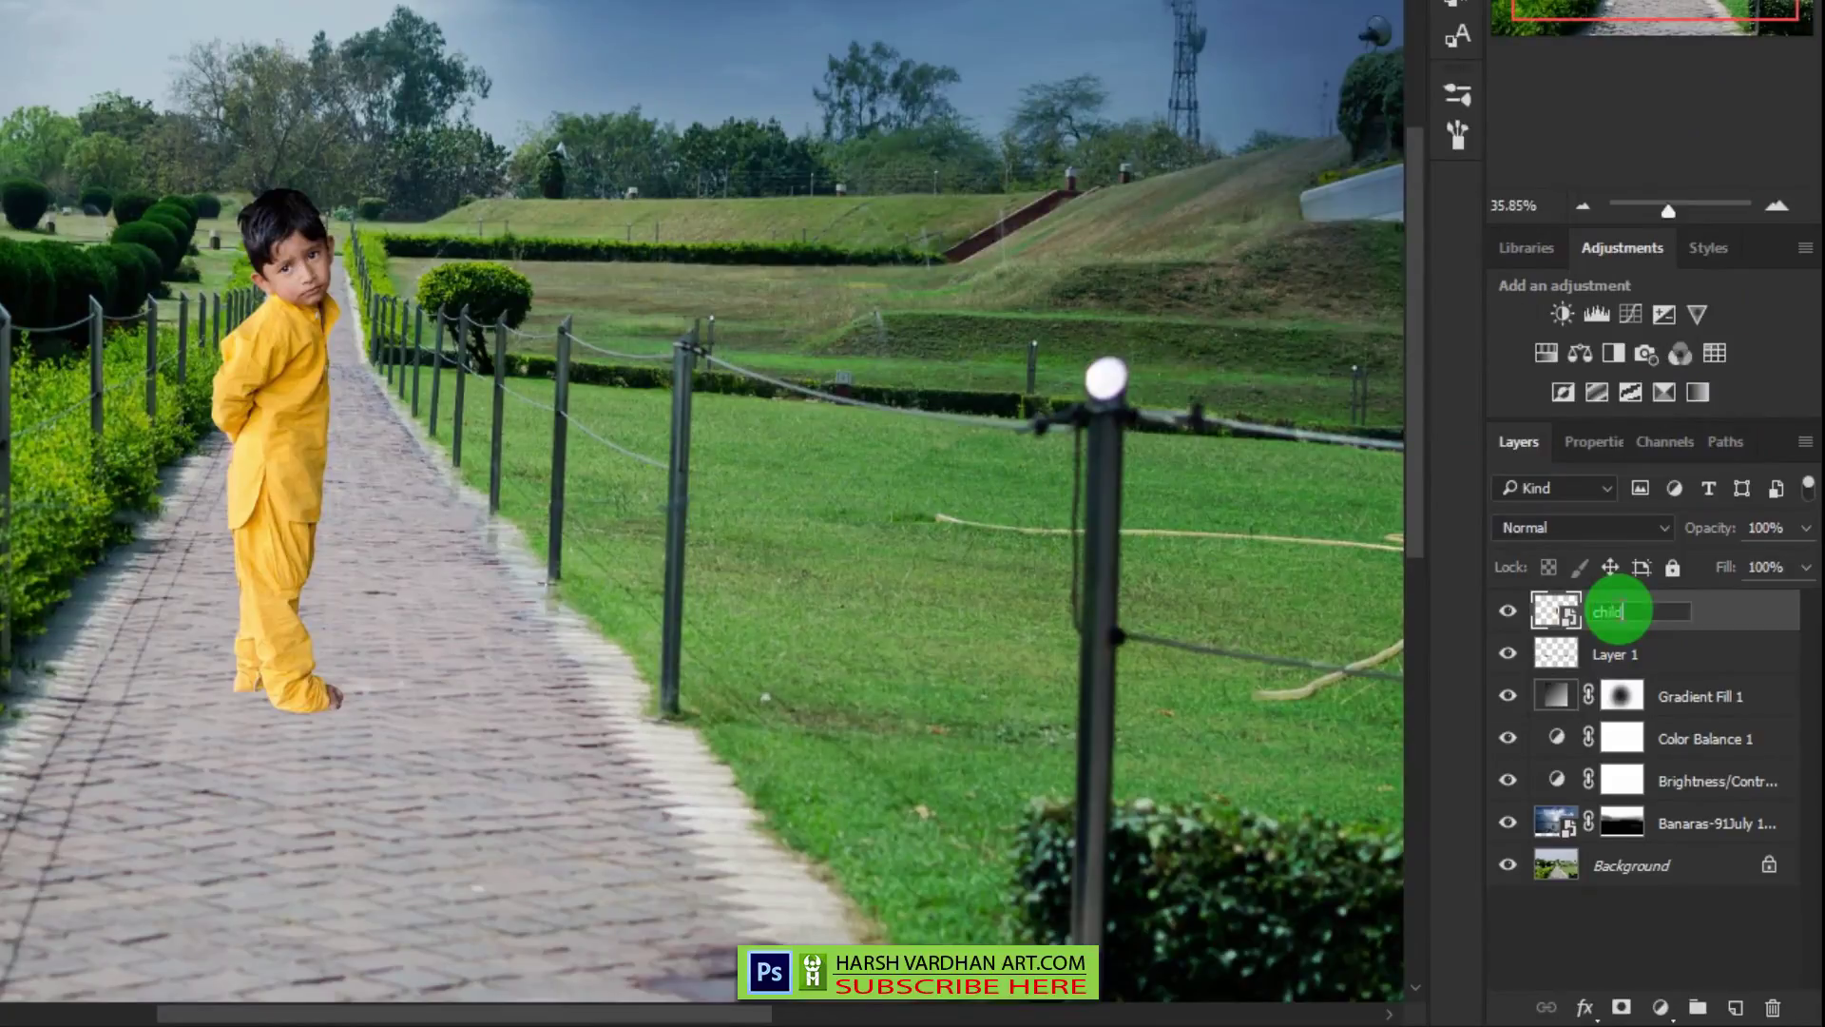
left_click(375, 477)
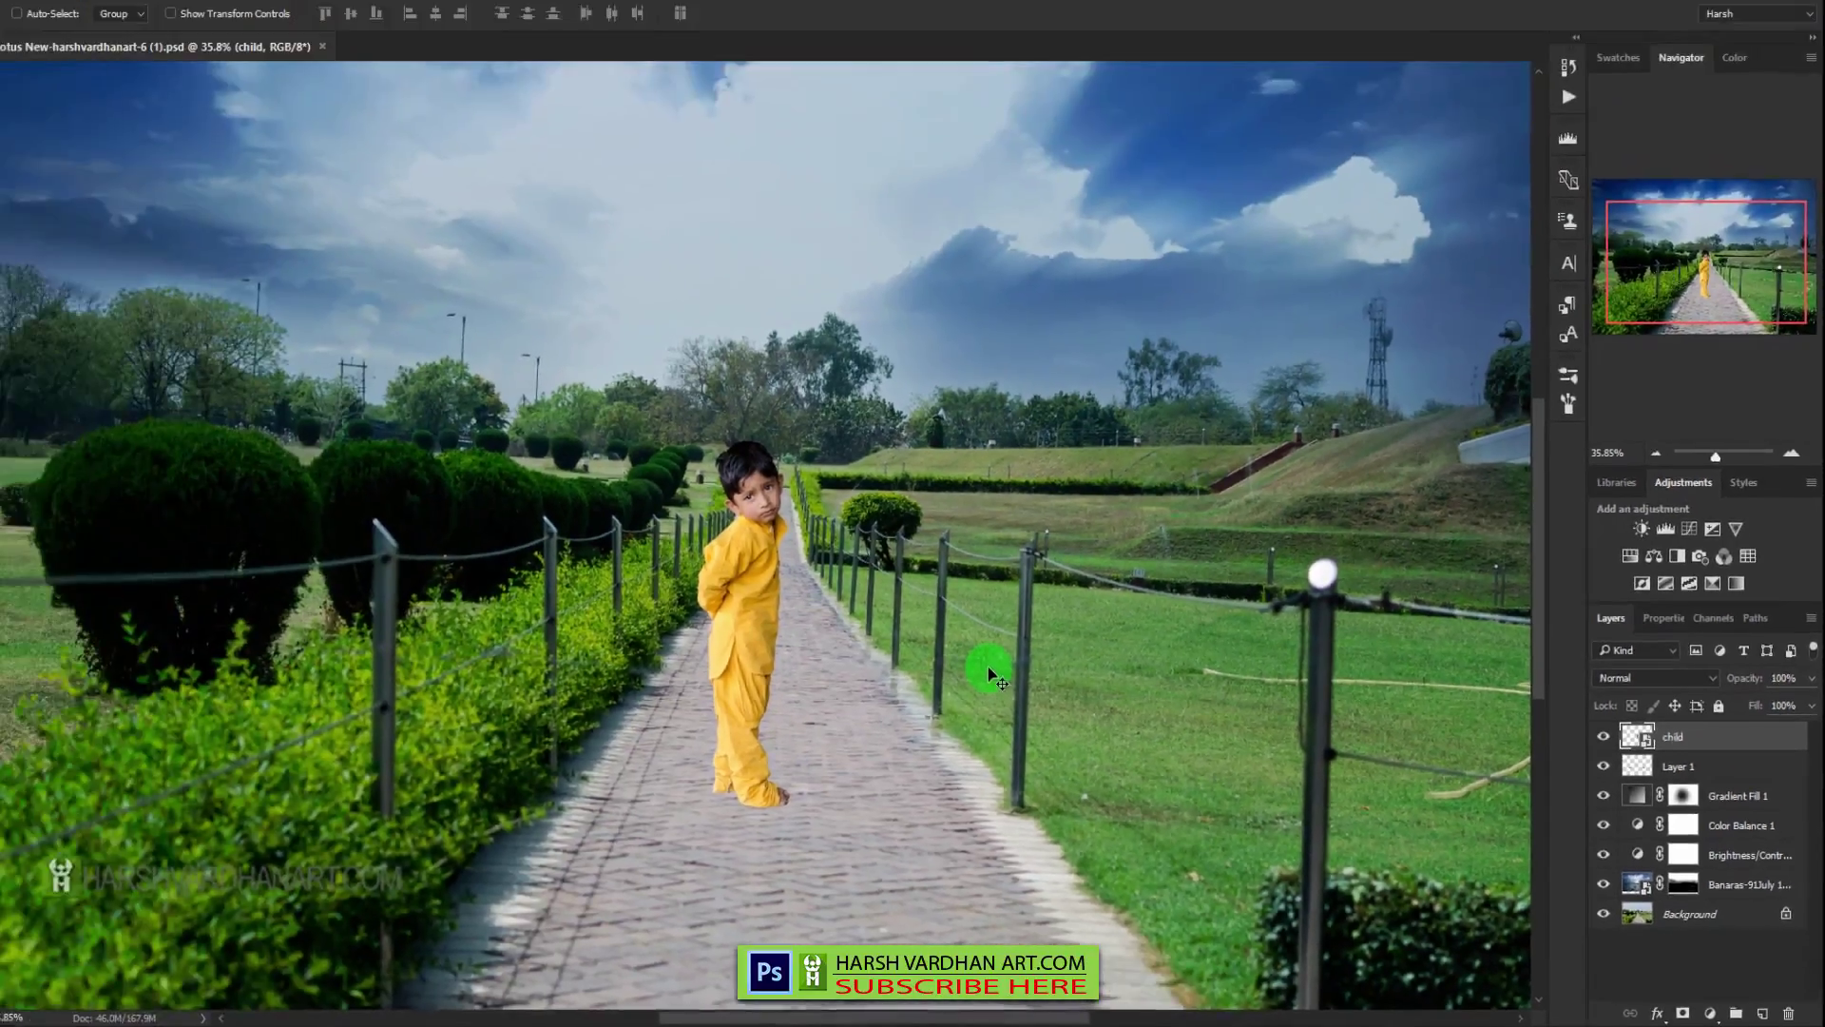
- Duplicate the child layer and blacken the copy with a clipped Hue/Saturation adjustment at minimum Lightness
key("ctrl+j")
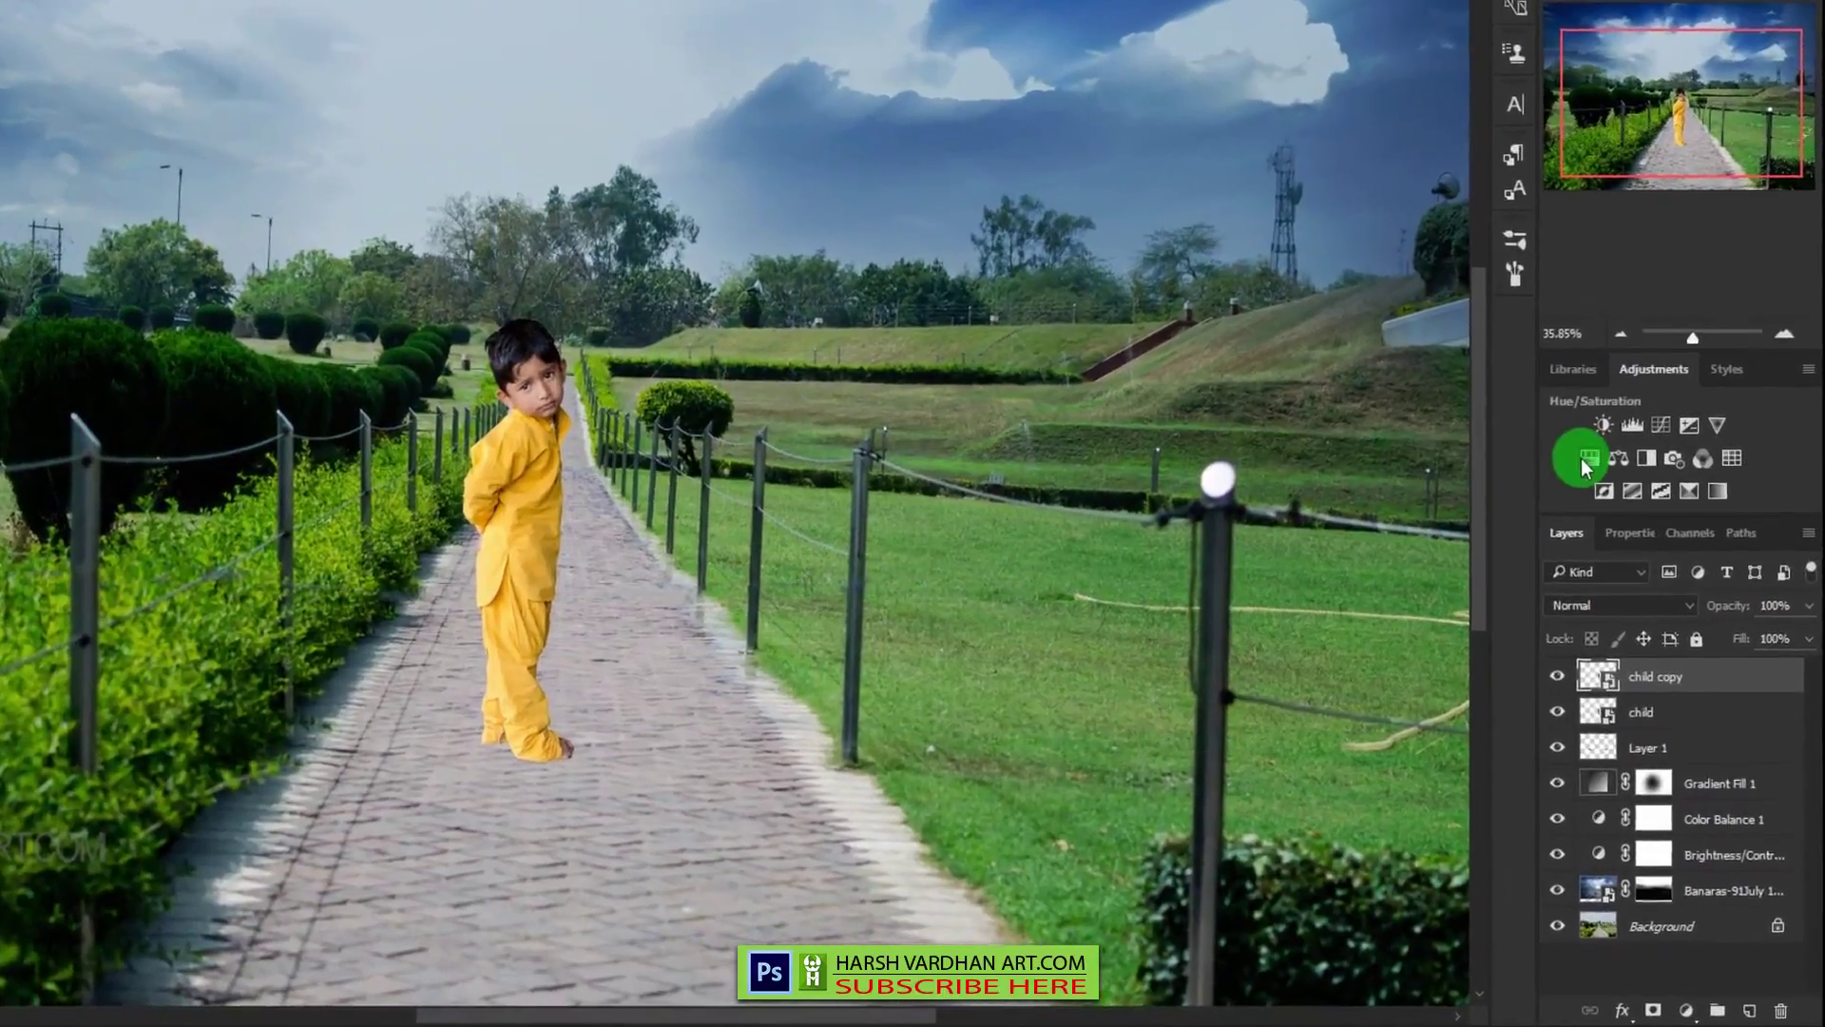
left_click(1635, 571)
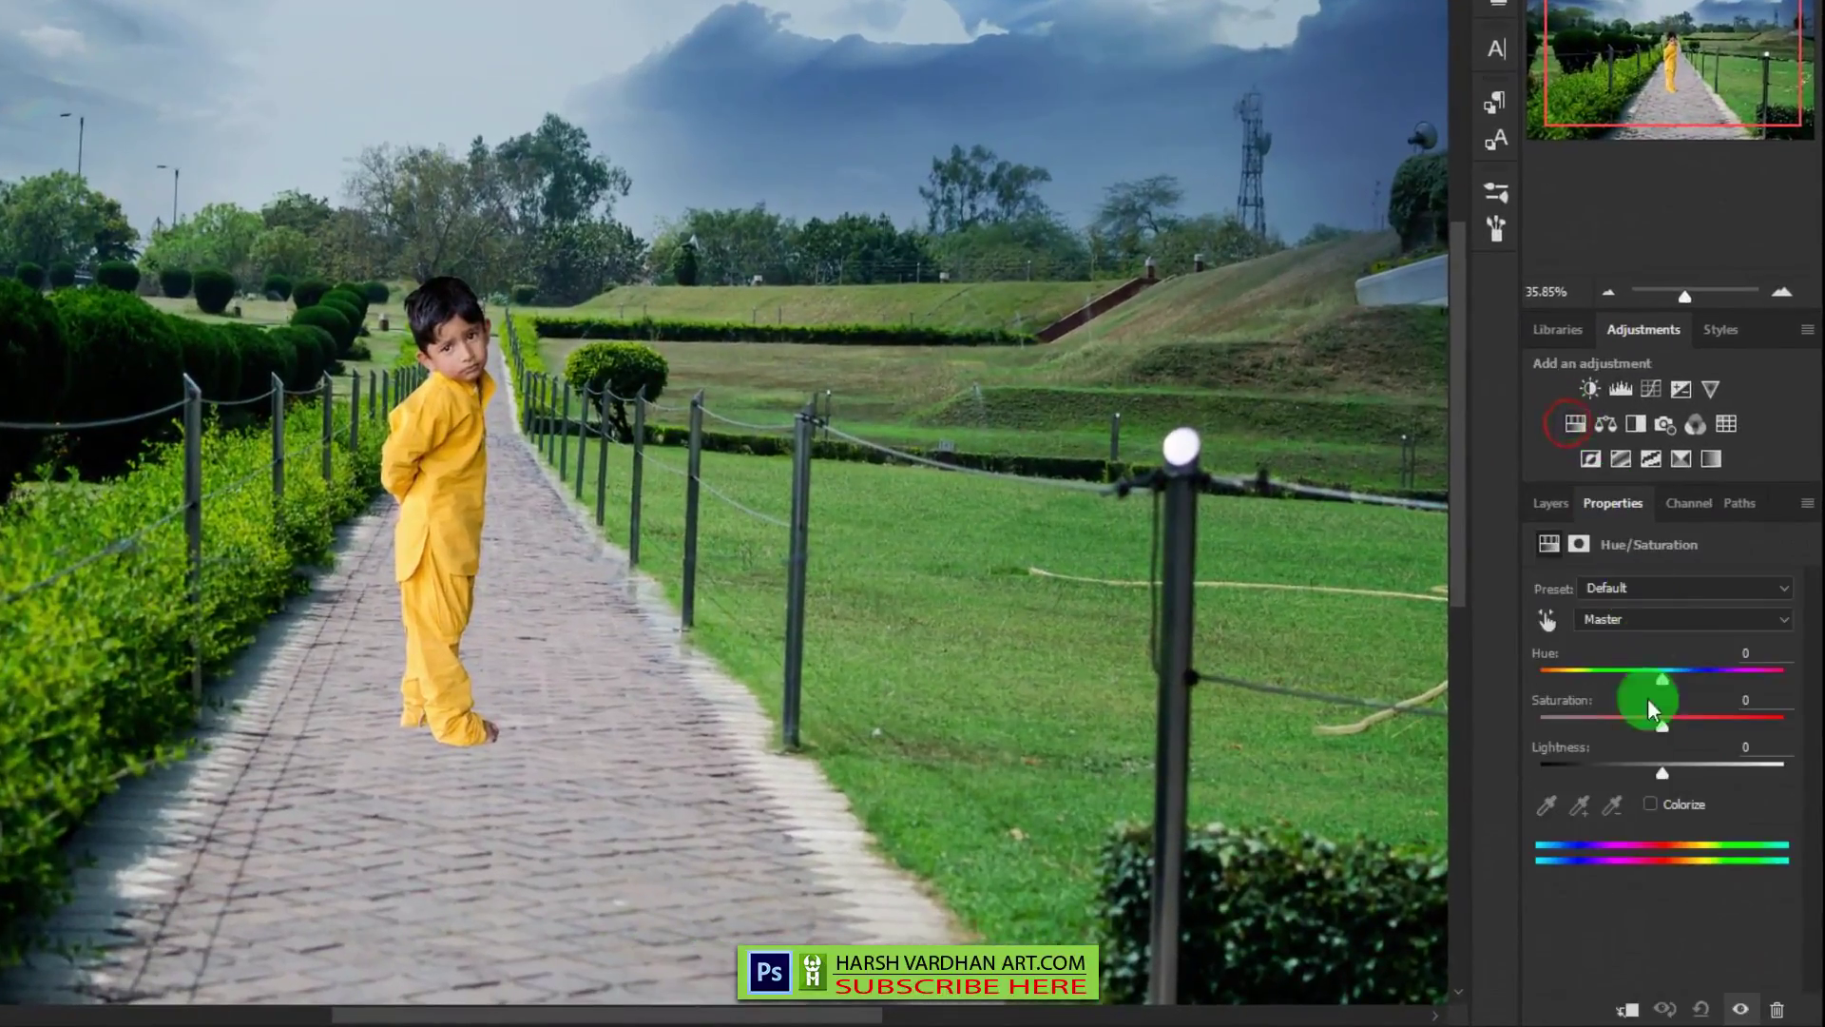
left_click(1626, 1010)
left_click_drag(1662, 773, 1485, 756)
left_click(1551, 503)
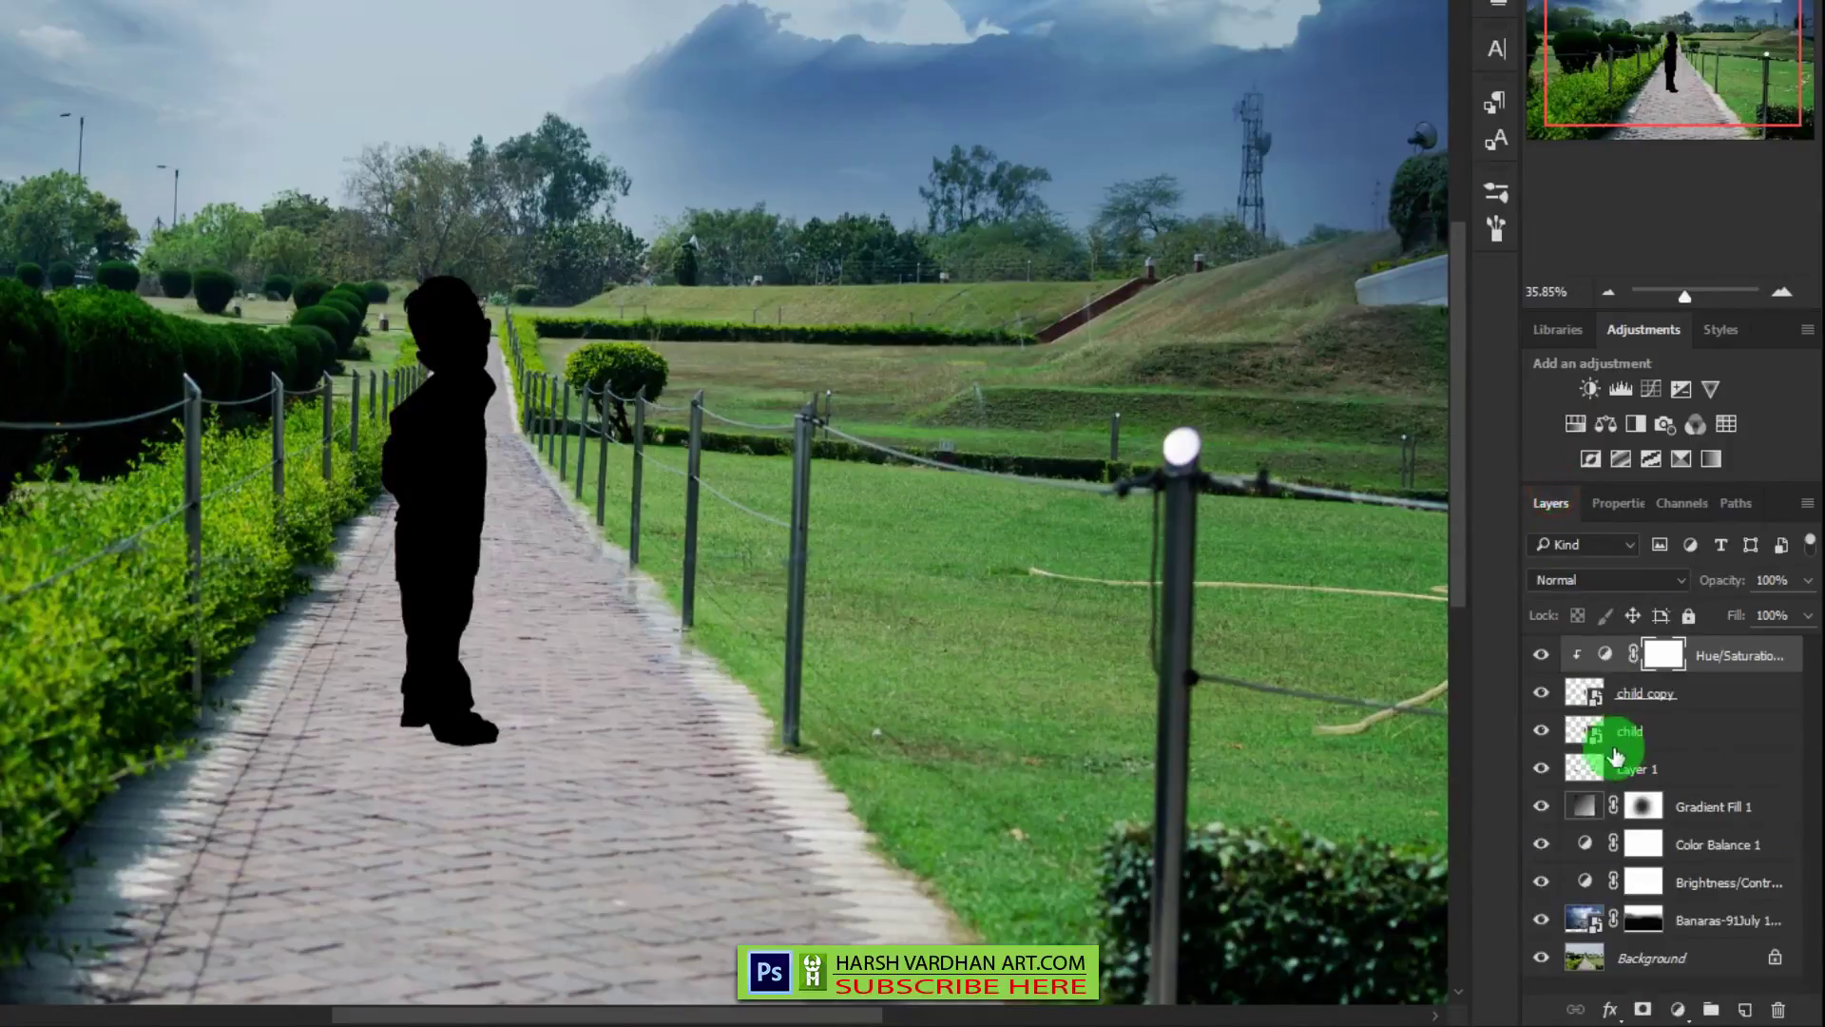
- Merge the Hue/Saturation adjustment with the child copy, move the merged layer below child and name it shadow
left_click(1663, 694)
key("ctrl+e")
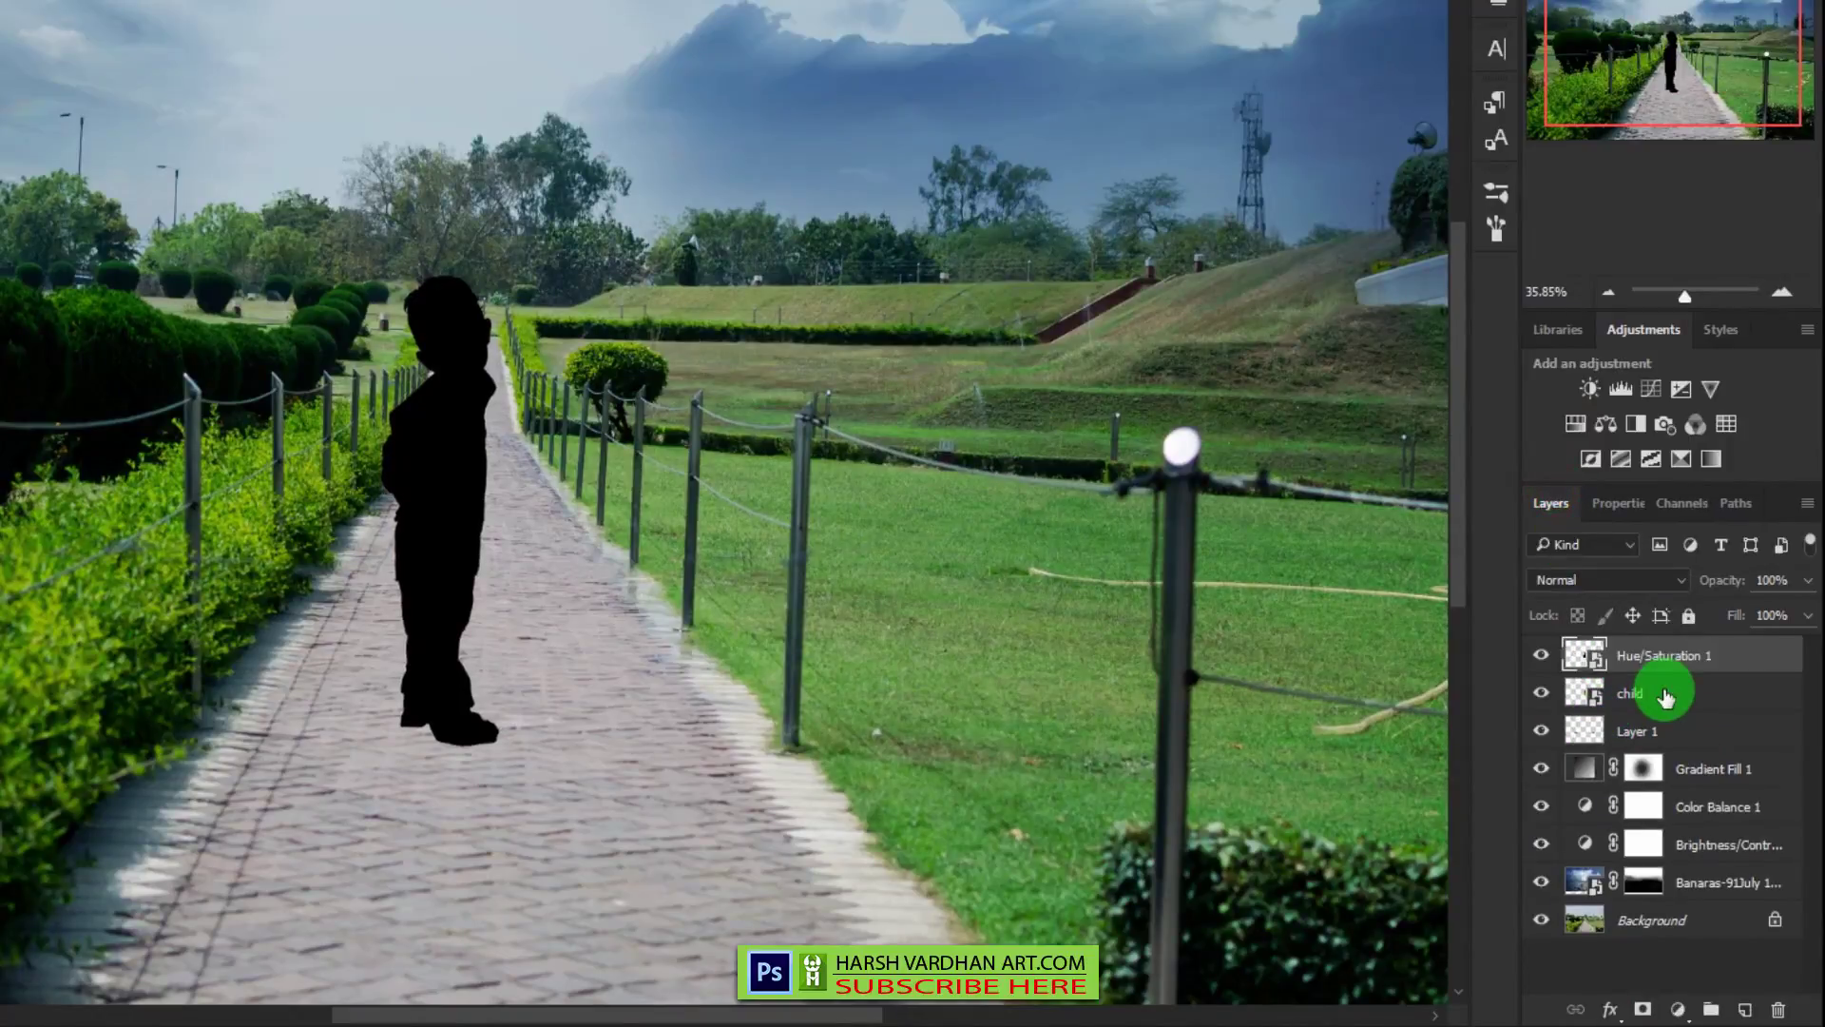
left_click_drag(1666, 695, 1670, 656)
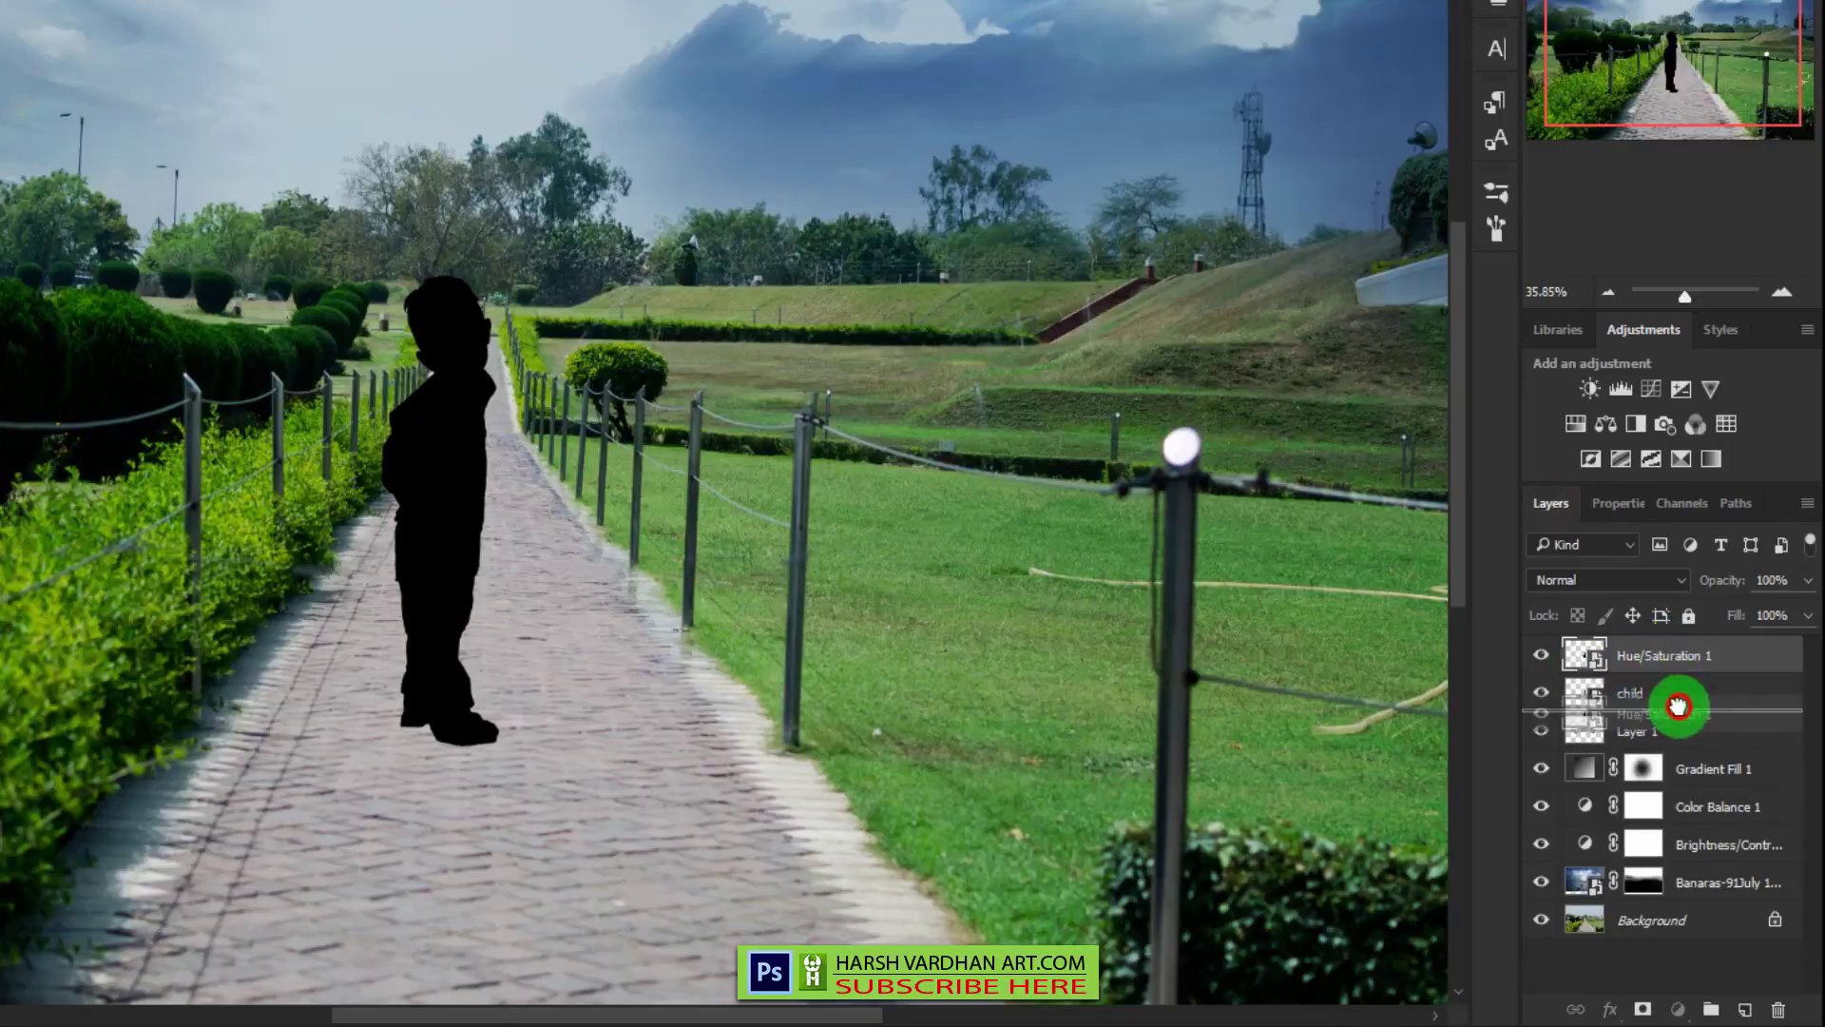
double_click(1675, 693)
type("shadow")
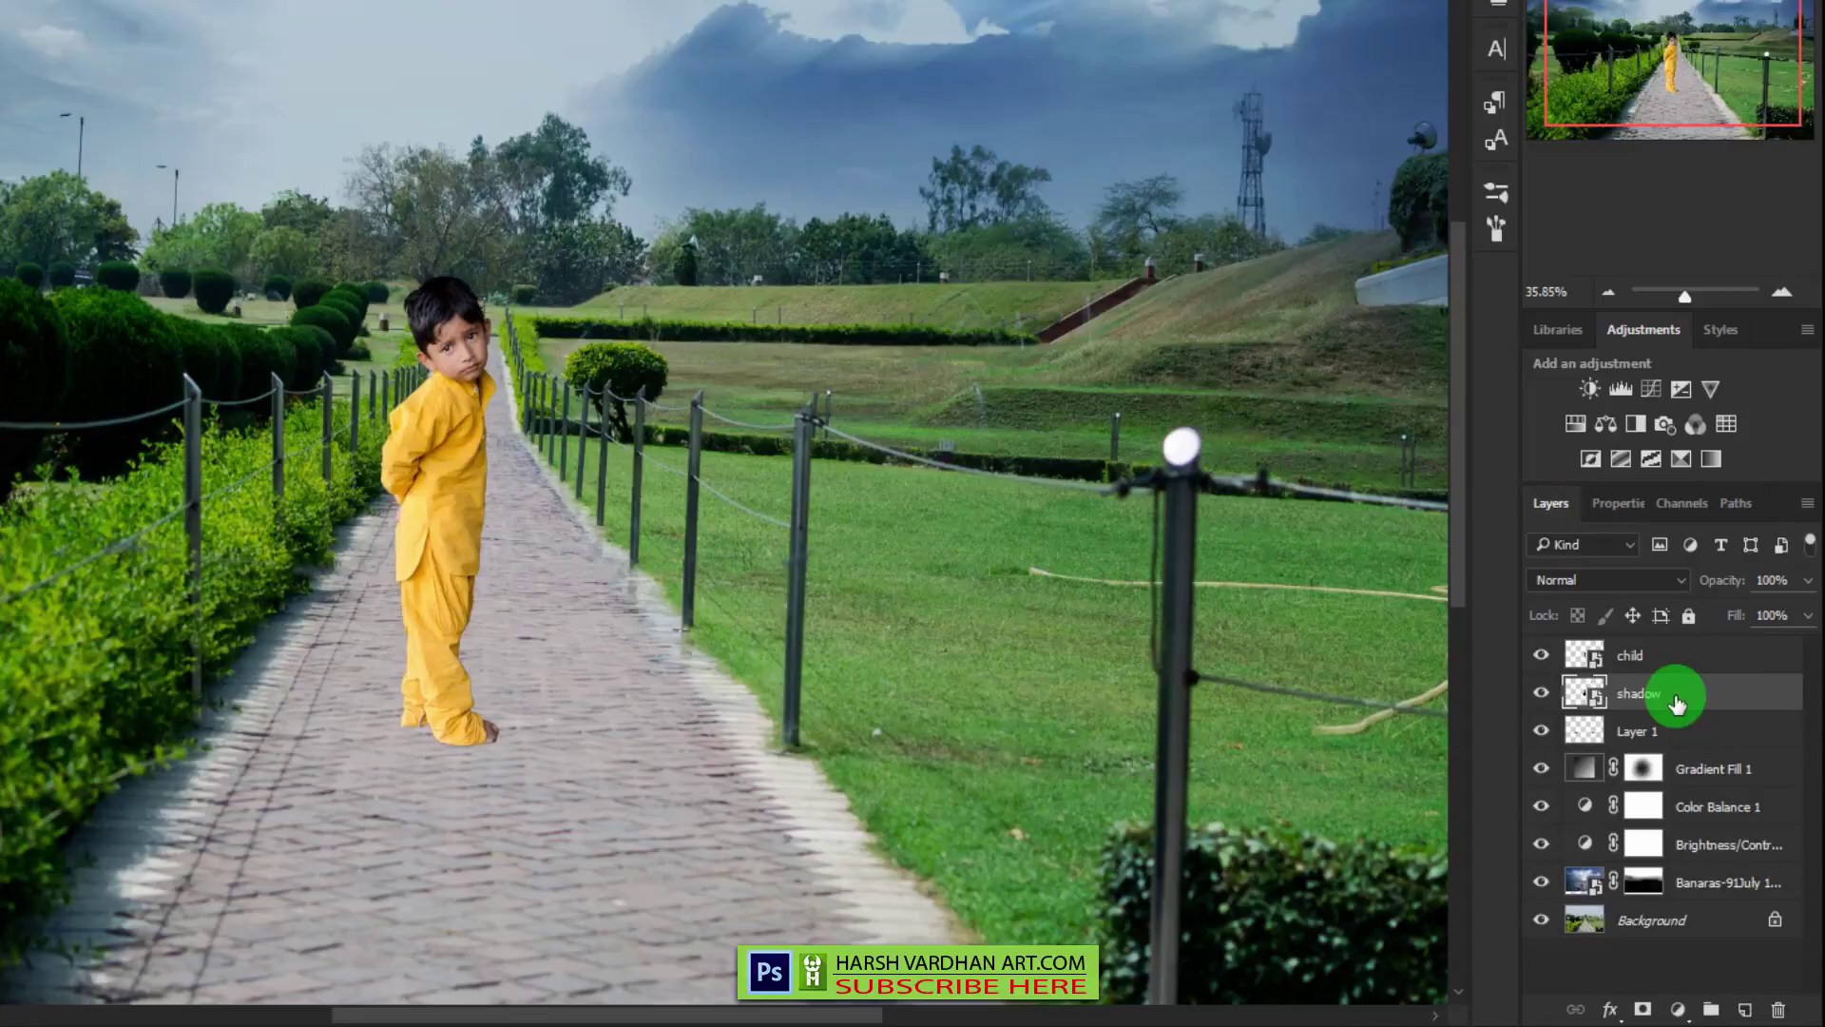
- Flip the shadow layer vertically with Free Transform and move it straight down below the boy's feet
key("ctrl+t")
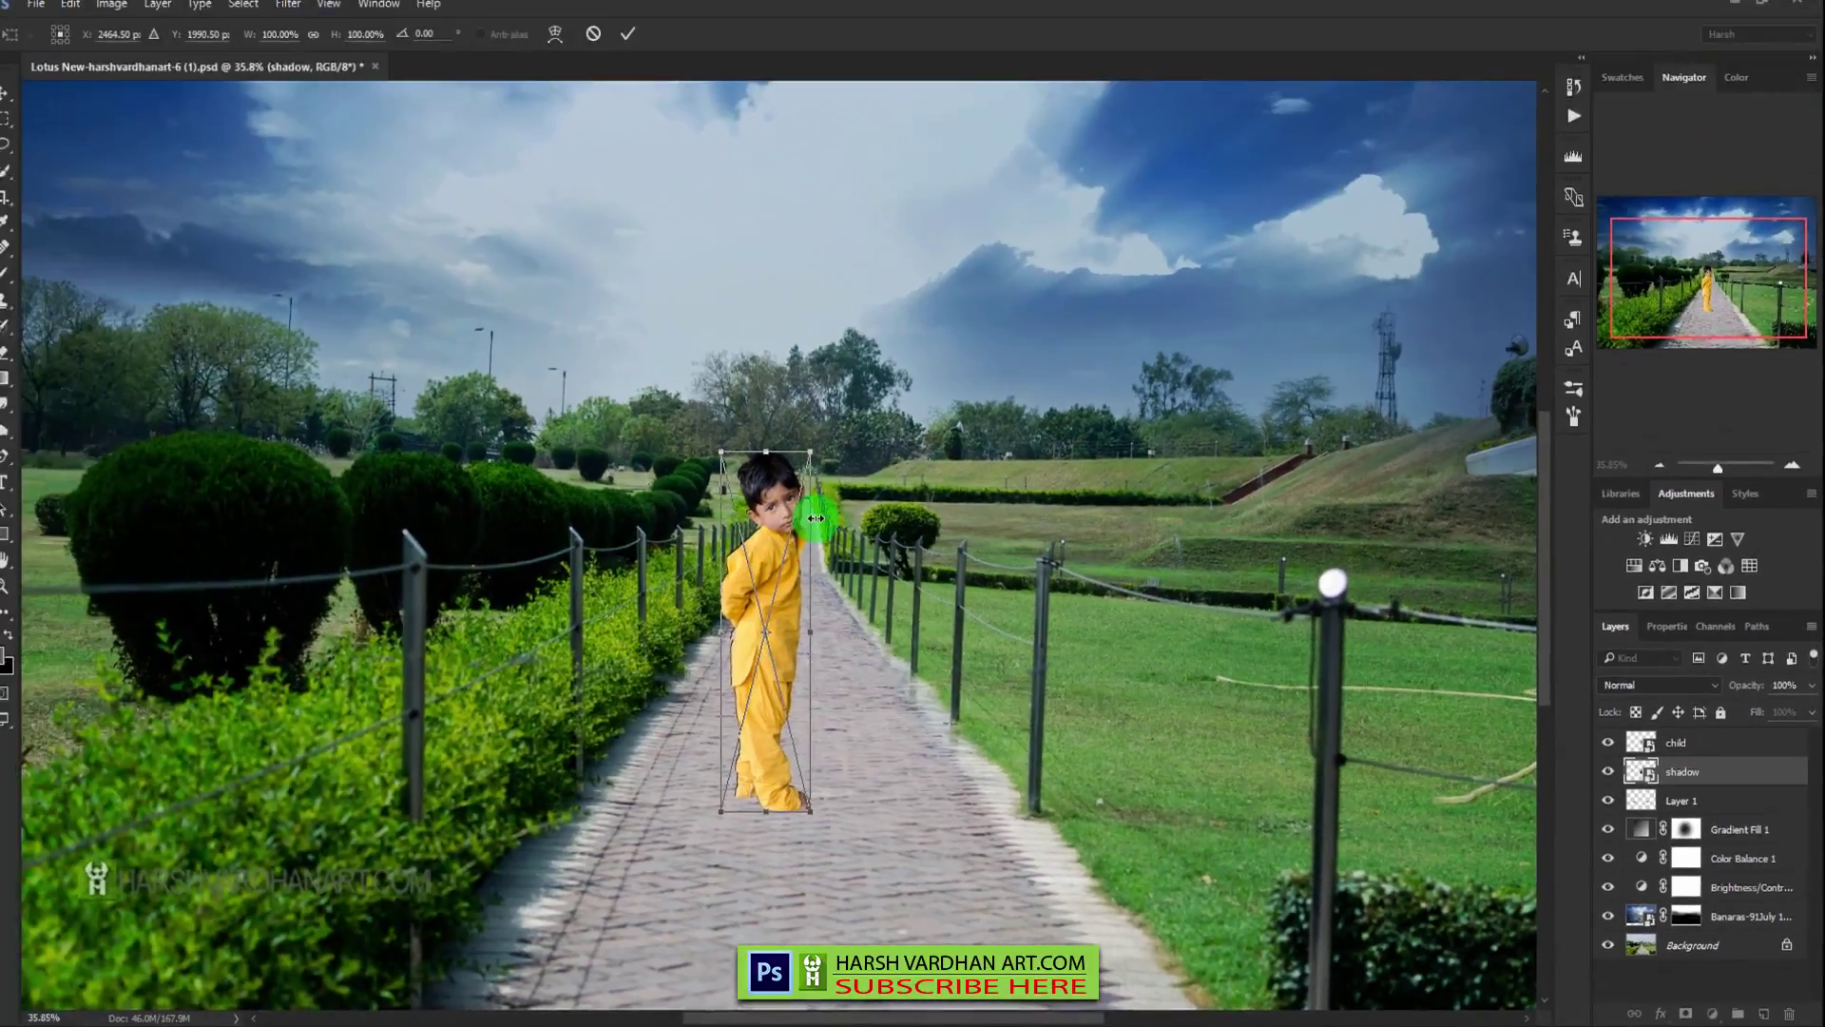
right_click(503, 364)
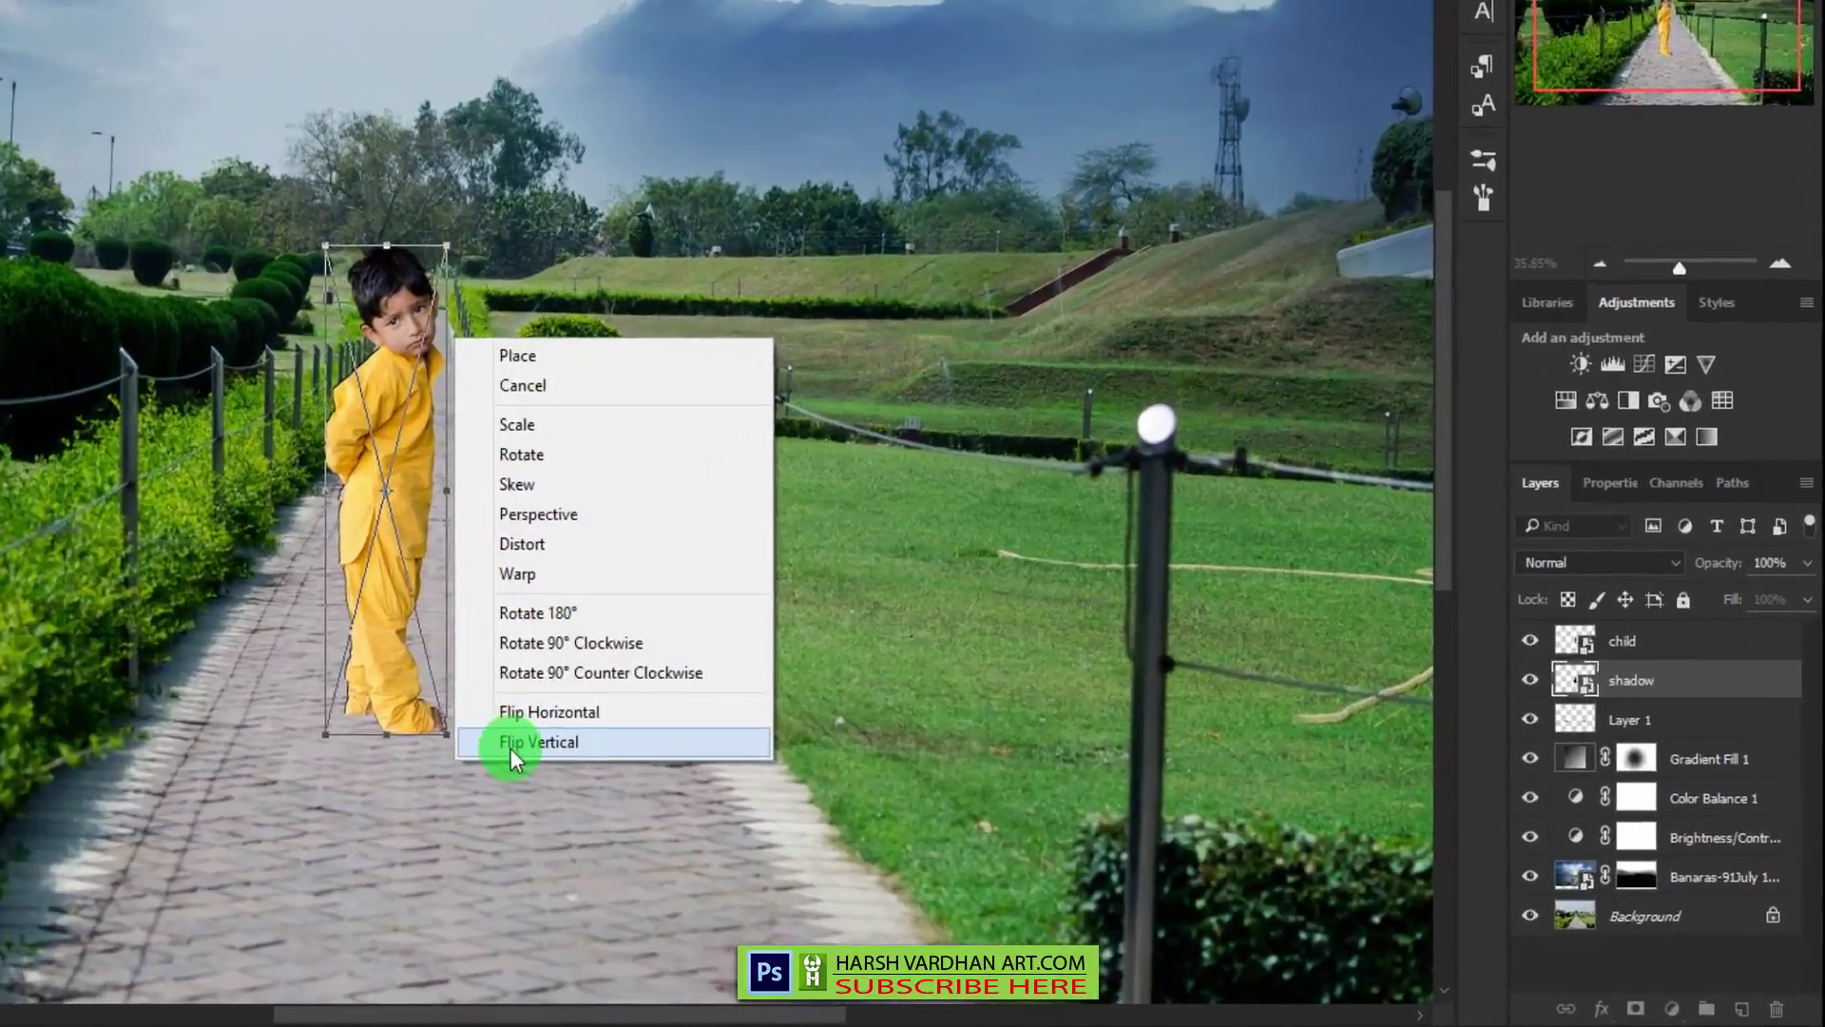
left_click(788, 797)
left_click_drag(687, 540, 690, 838)
left_click_drag(509, 813, 511, 891)
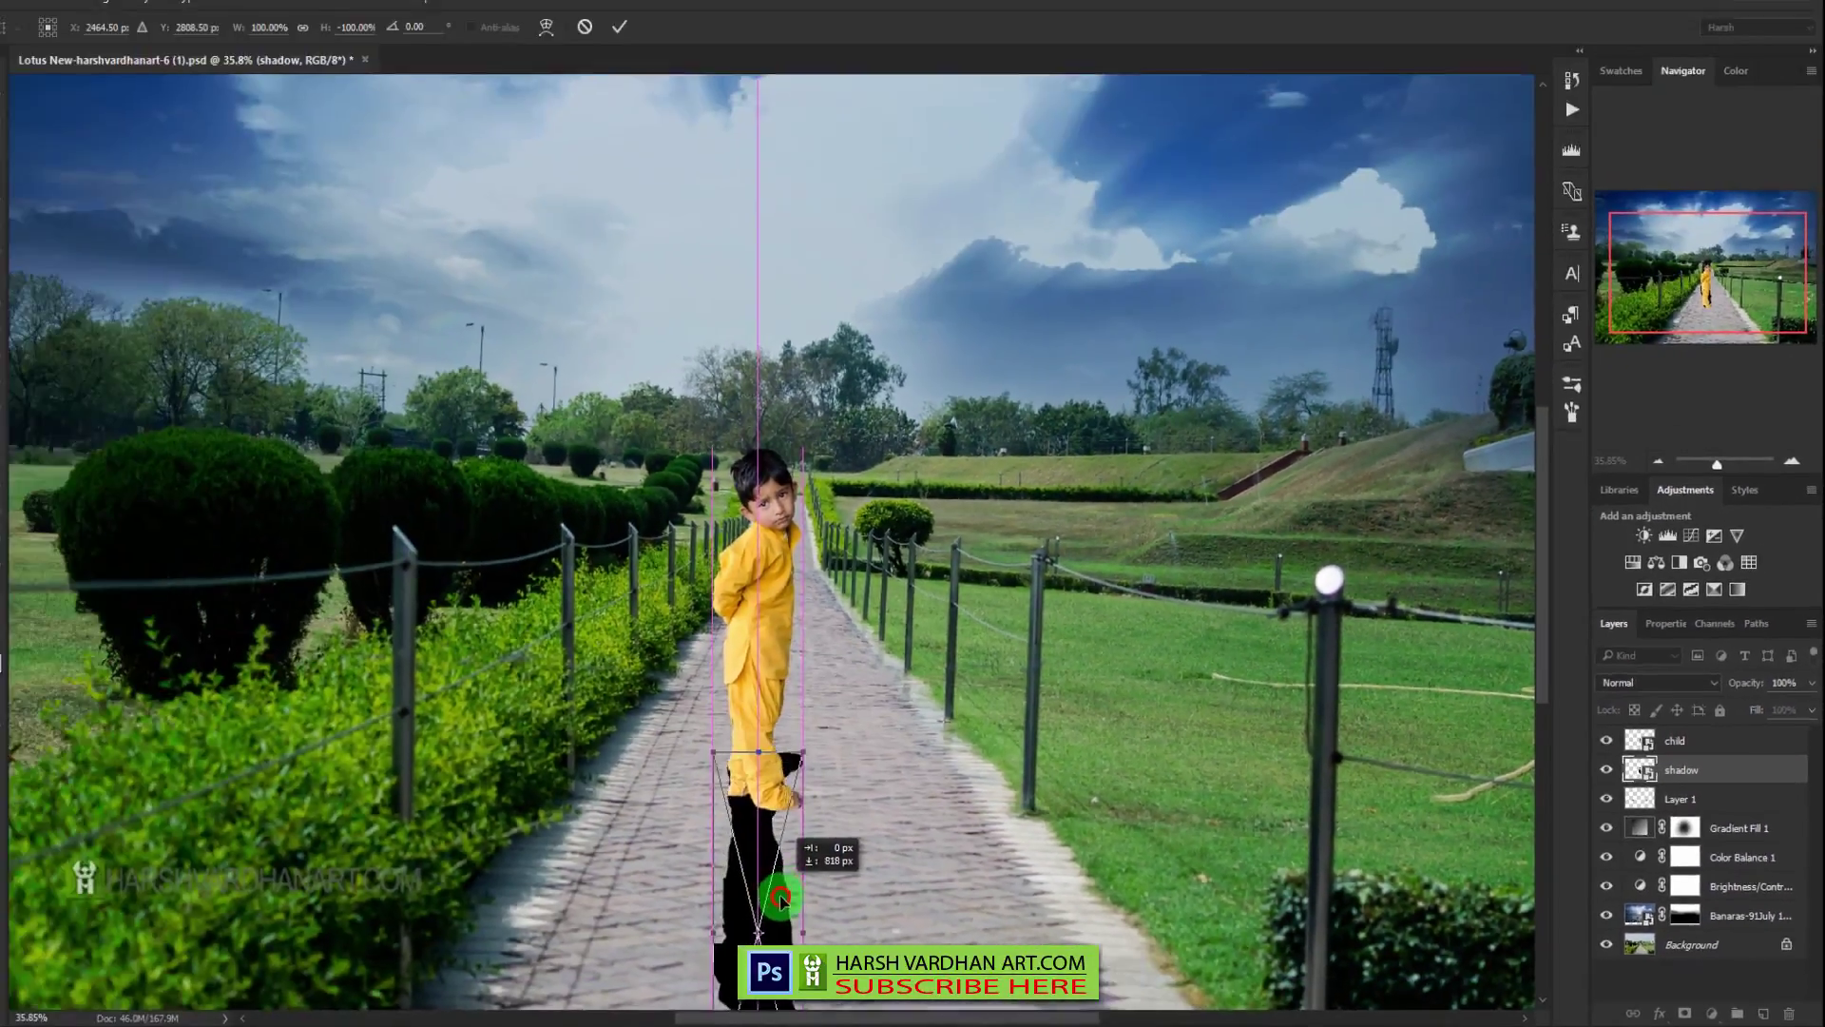
left_click_drag(801, 918, 801, 914)
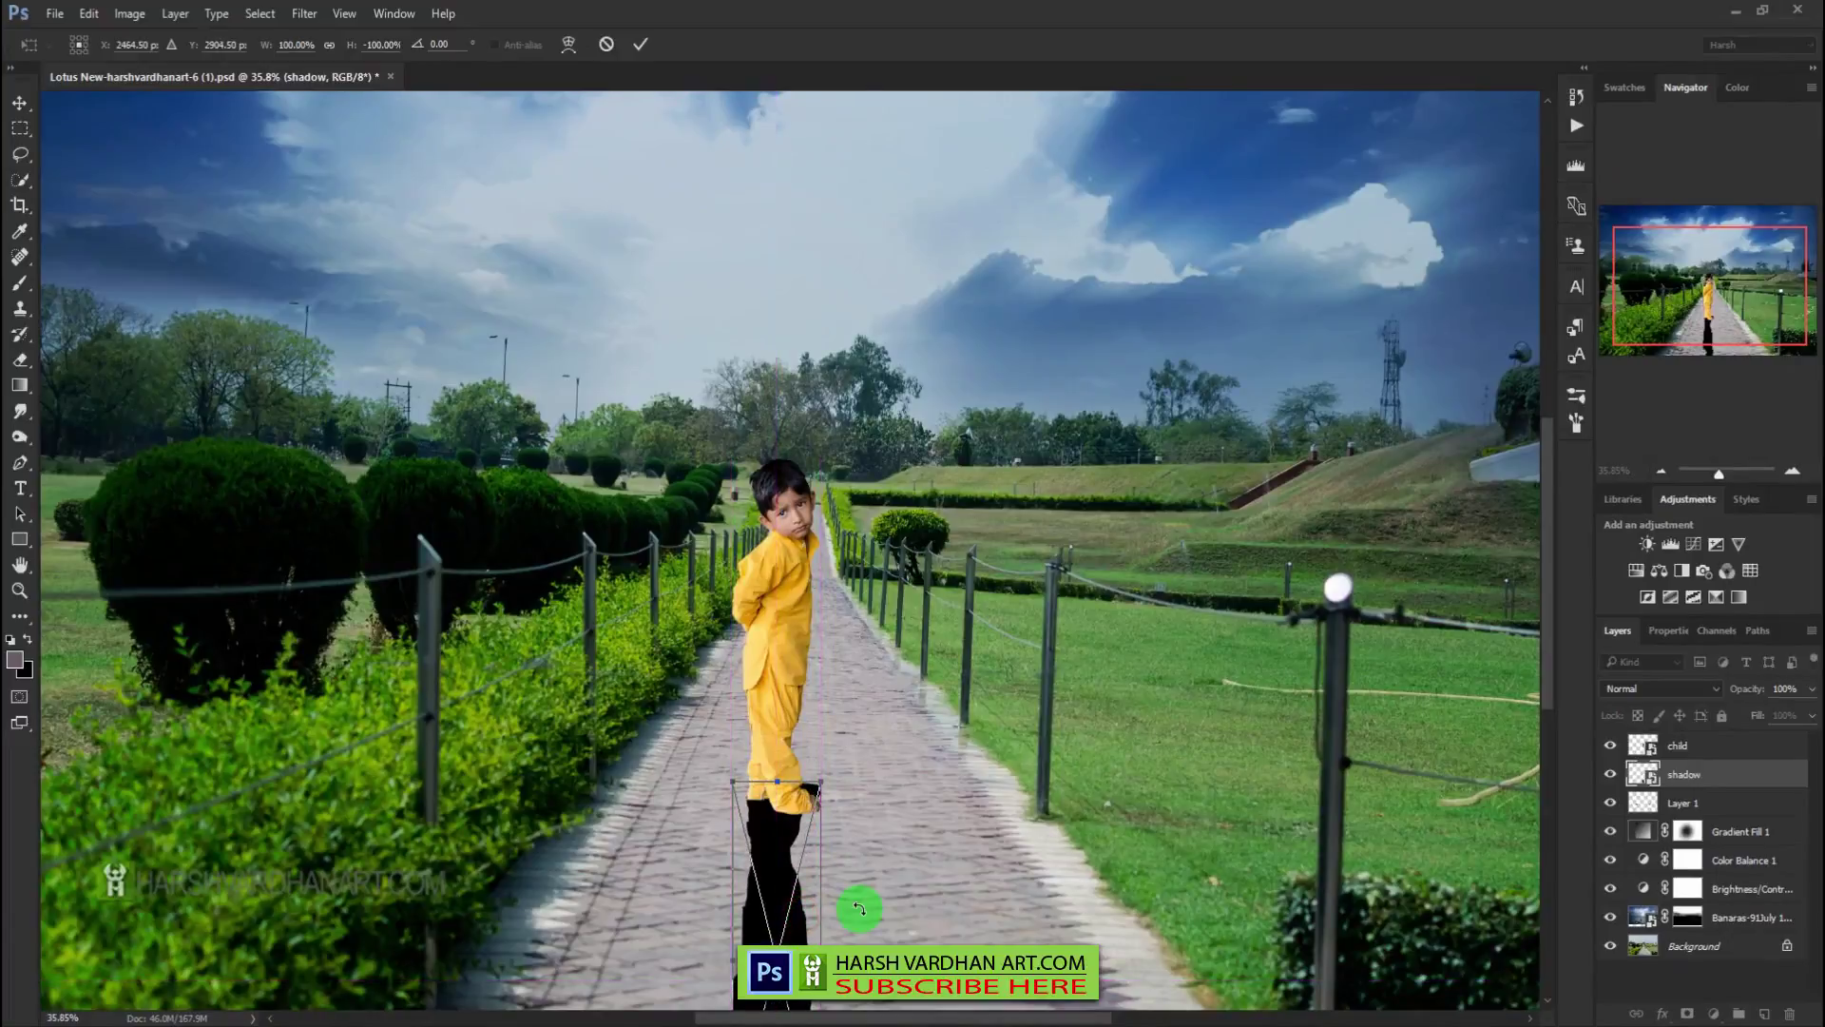
- Shorten the flipped shadow to about 65% of its height and position it just below the boy's feet
scroll(859, 908, "down", 3)
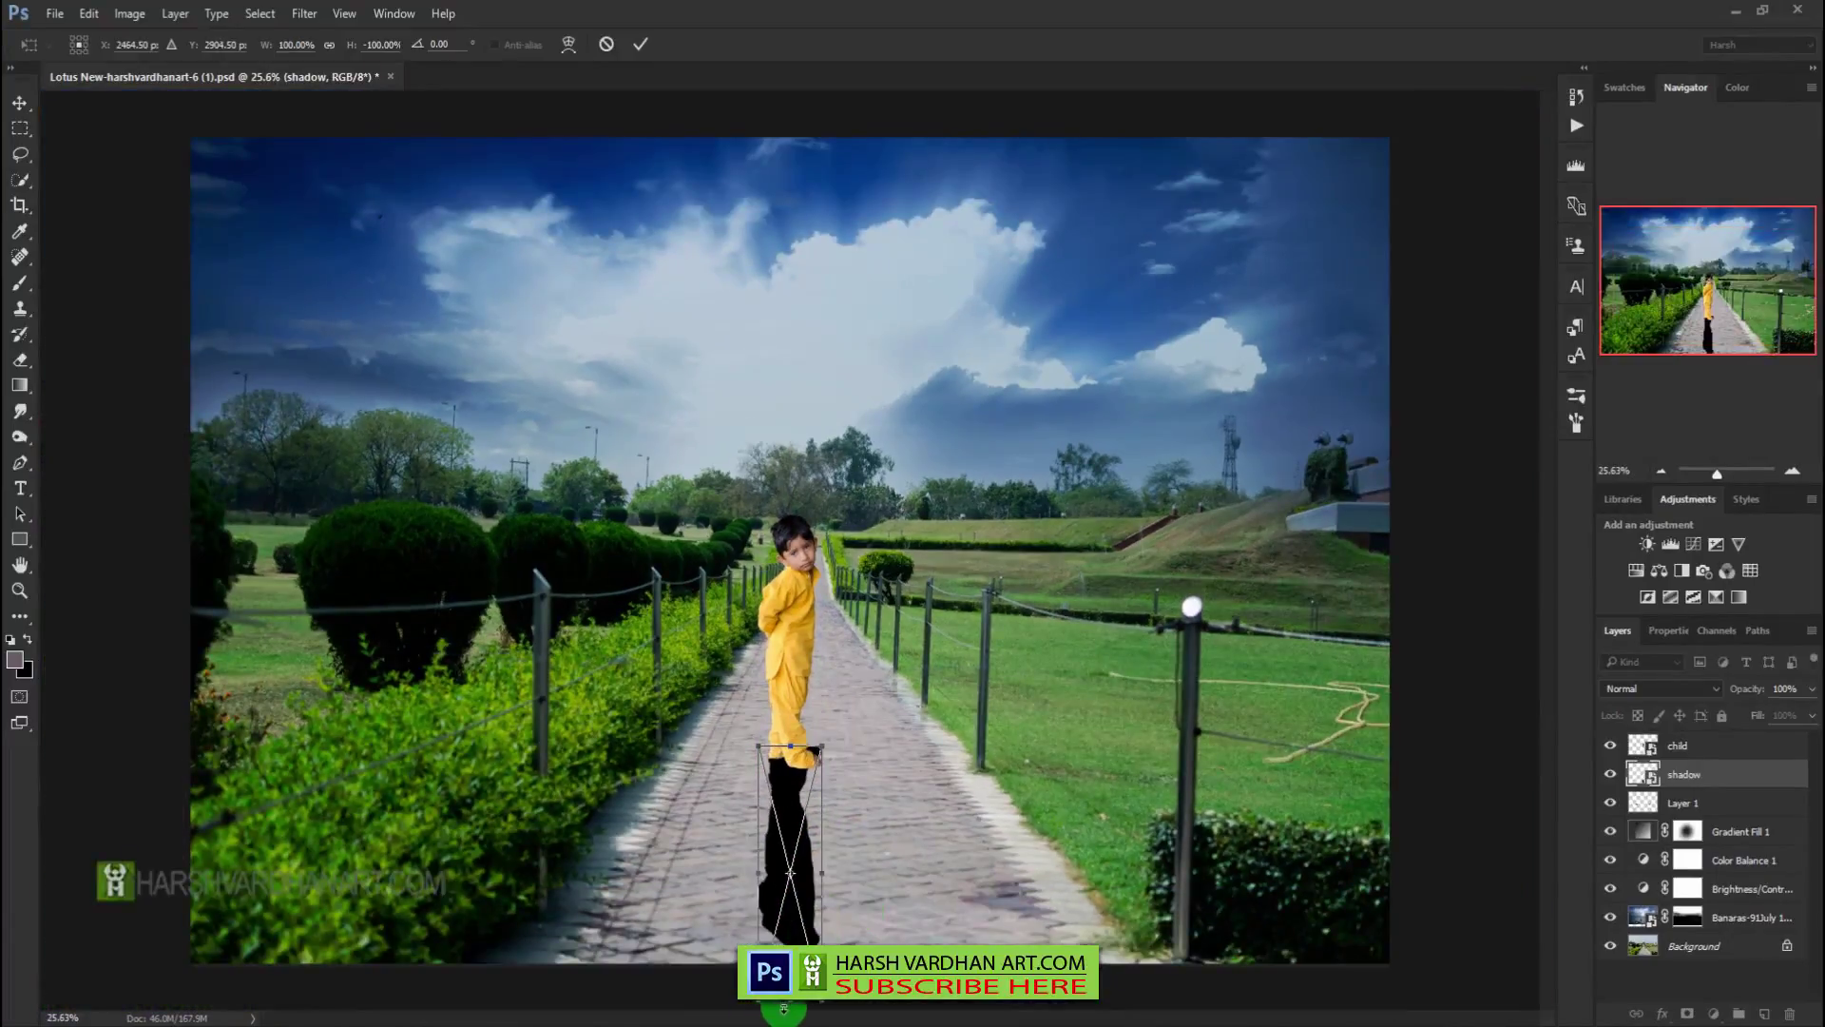
mouse_move(790, 941)
left_mouse_down()
mouse_move(793, 888)
mouse_move(790, 908)
left_mouse_up()
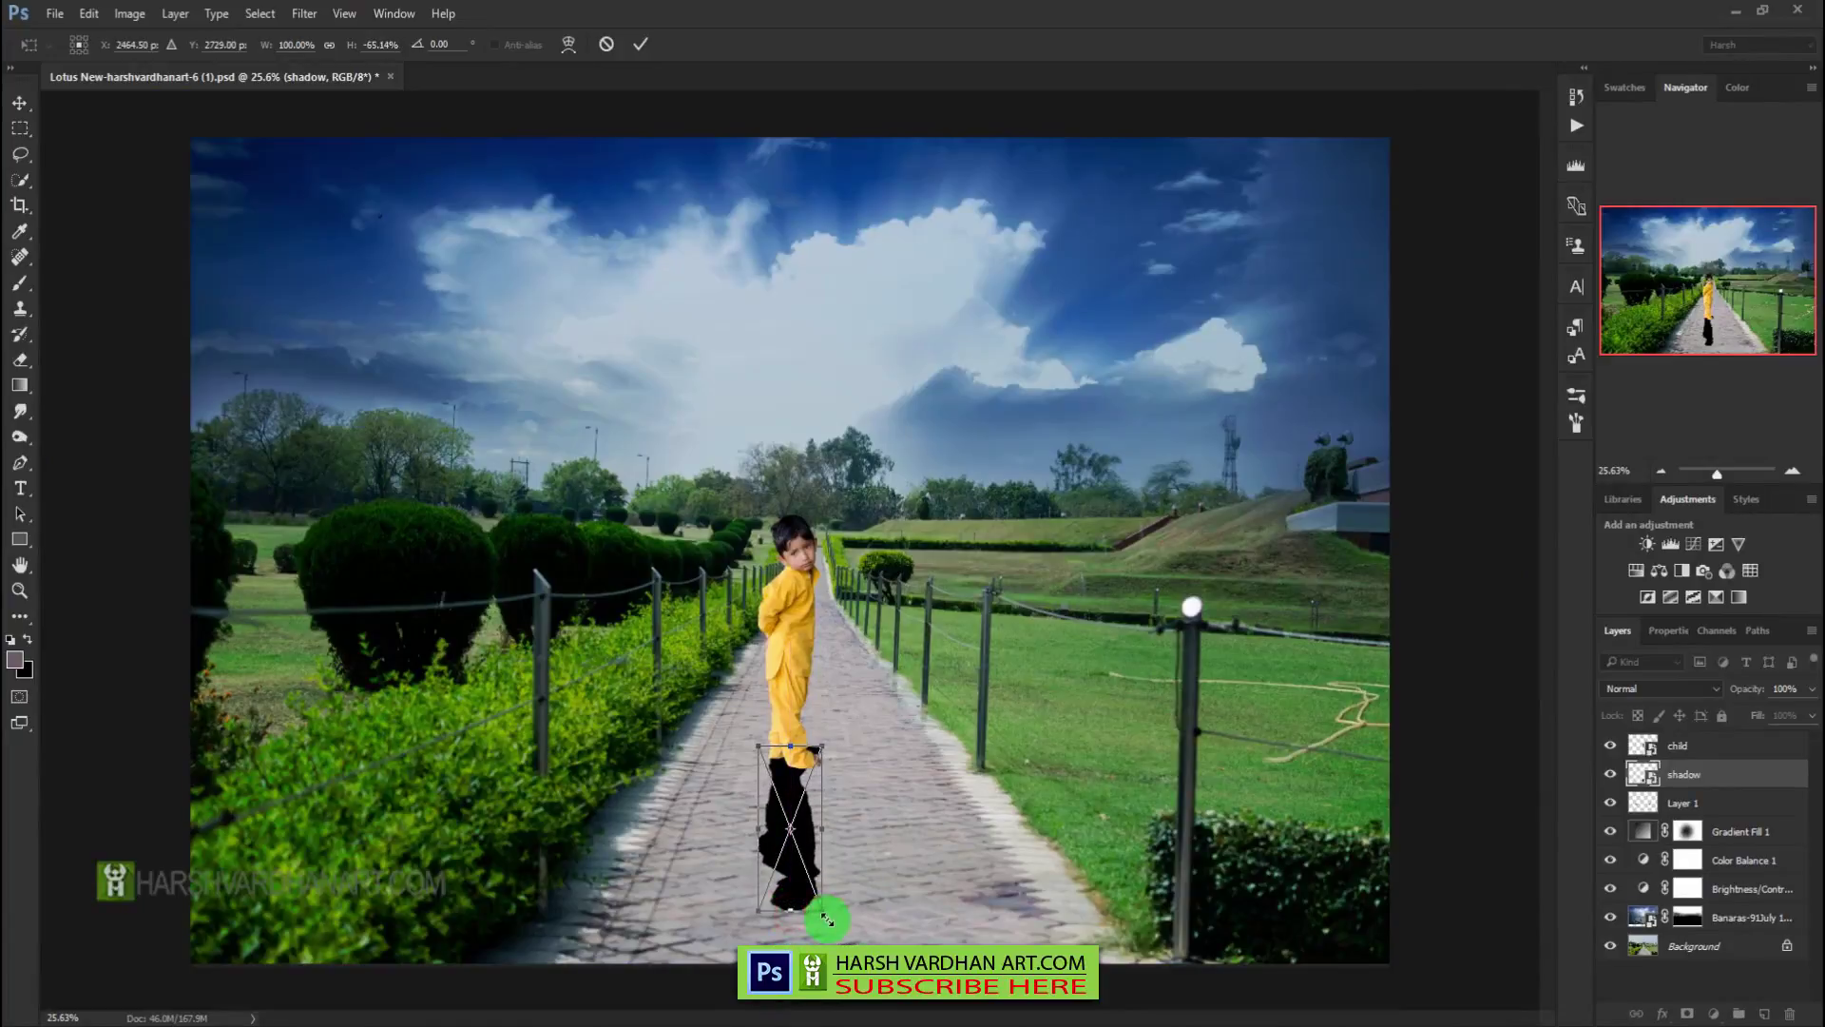
left_click_drag(822, 830, 794, 786)
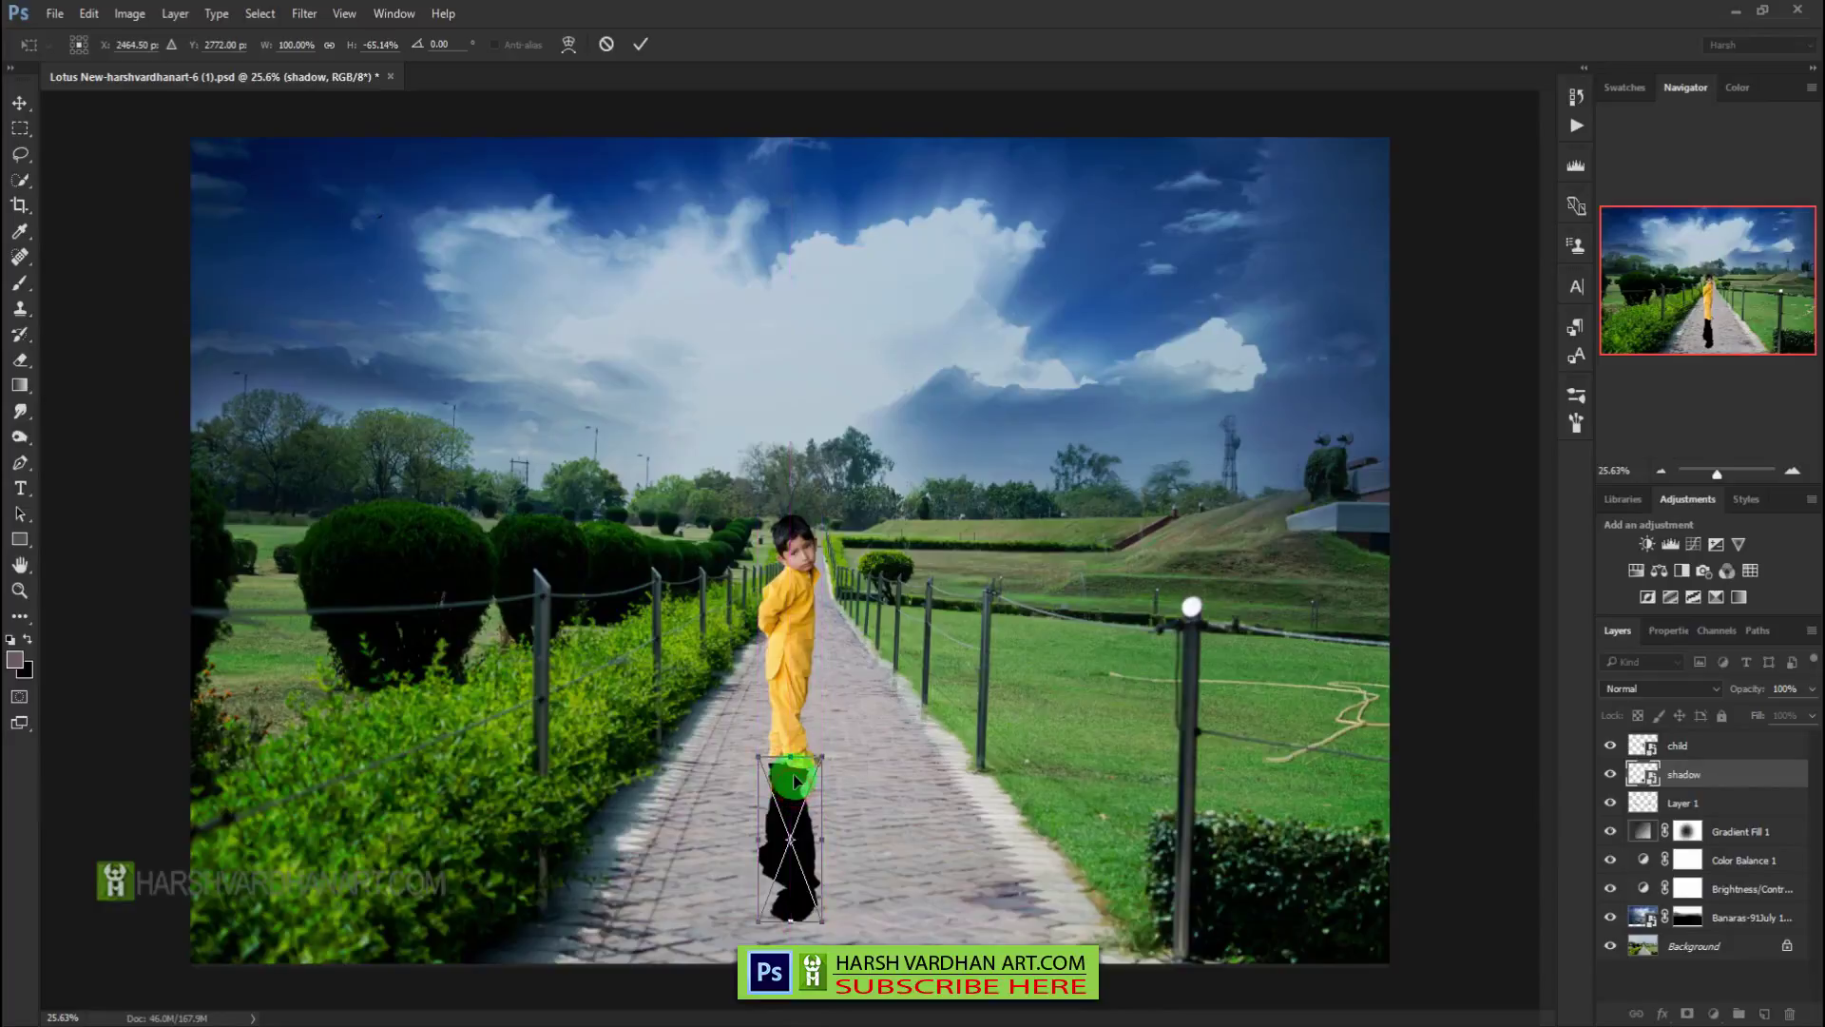
- Skew the top edge of the shadow so it slants to meet both of the boy's feet
scroll(795, 781, "up", 5)
right_click(785, 757)
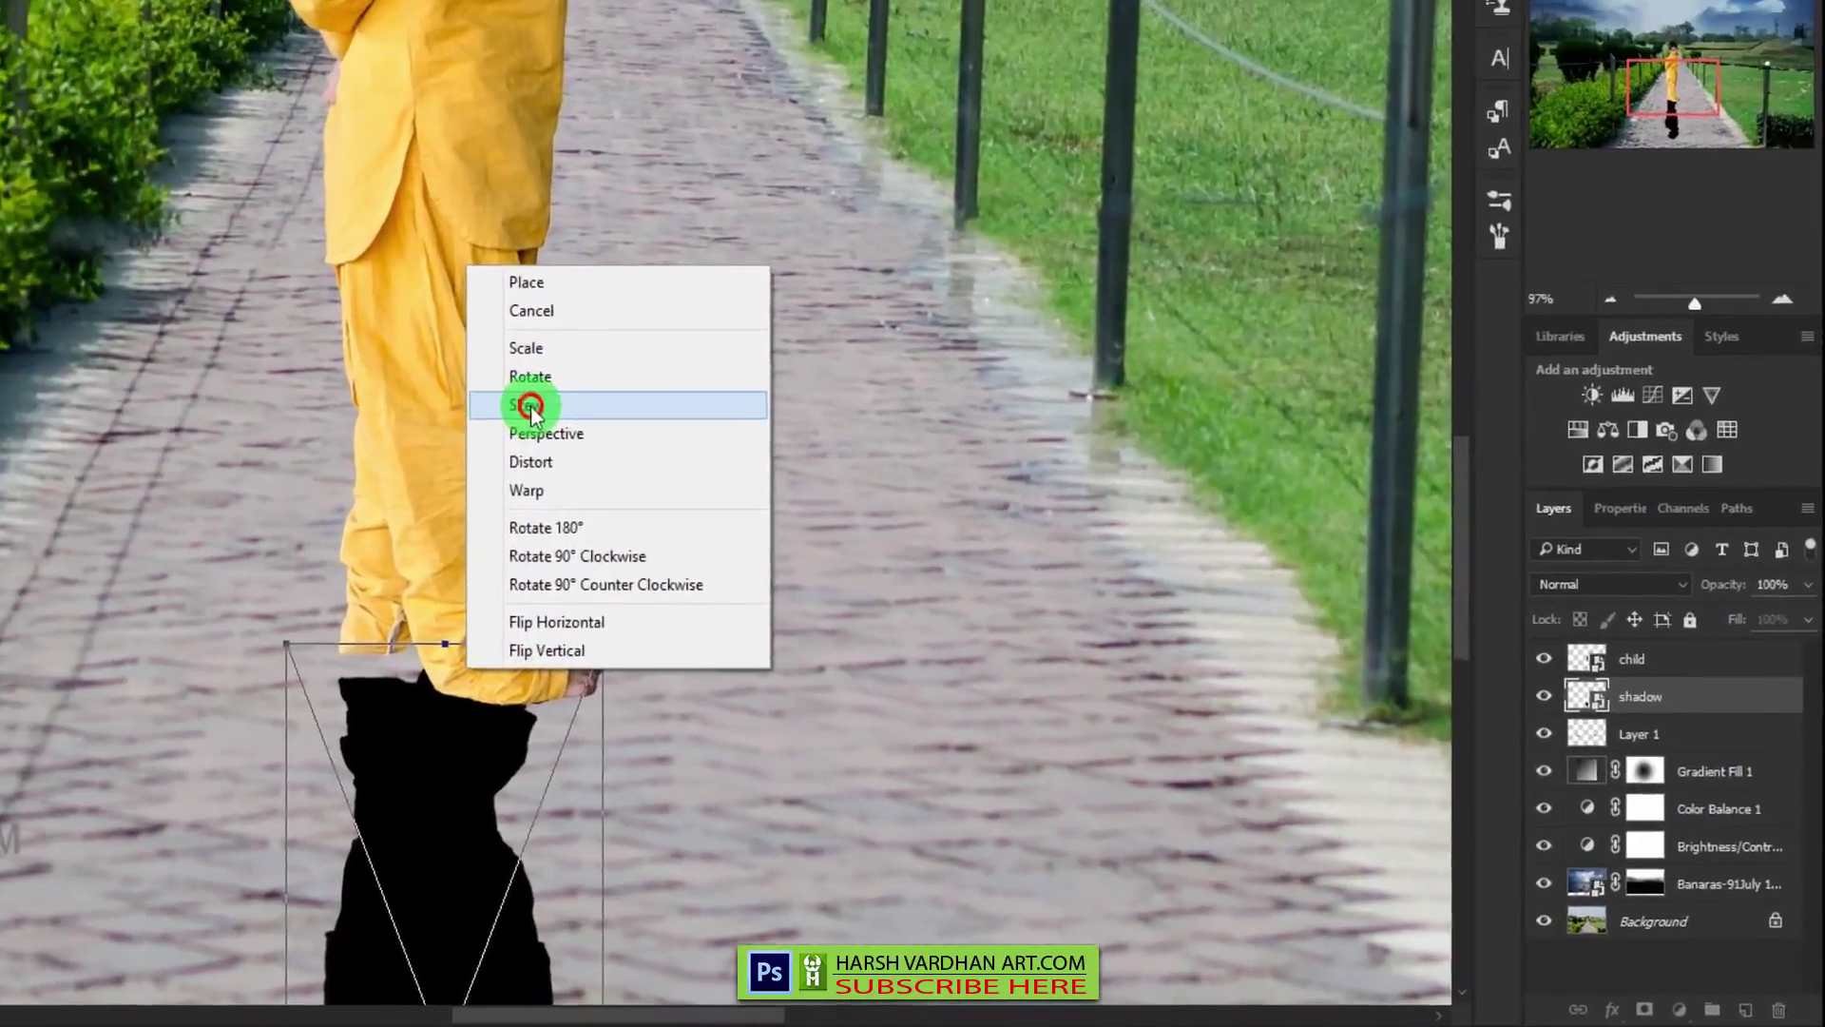
left_click(766, 520)
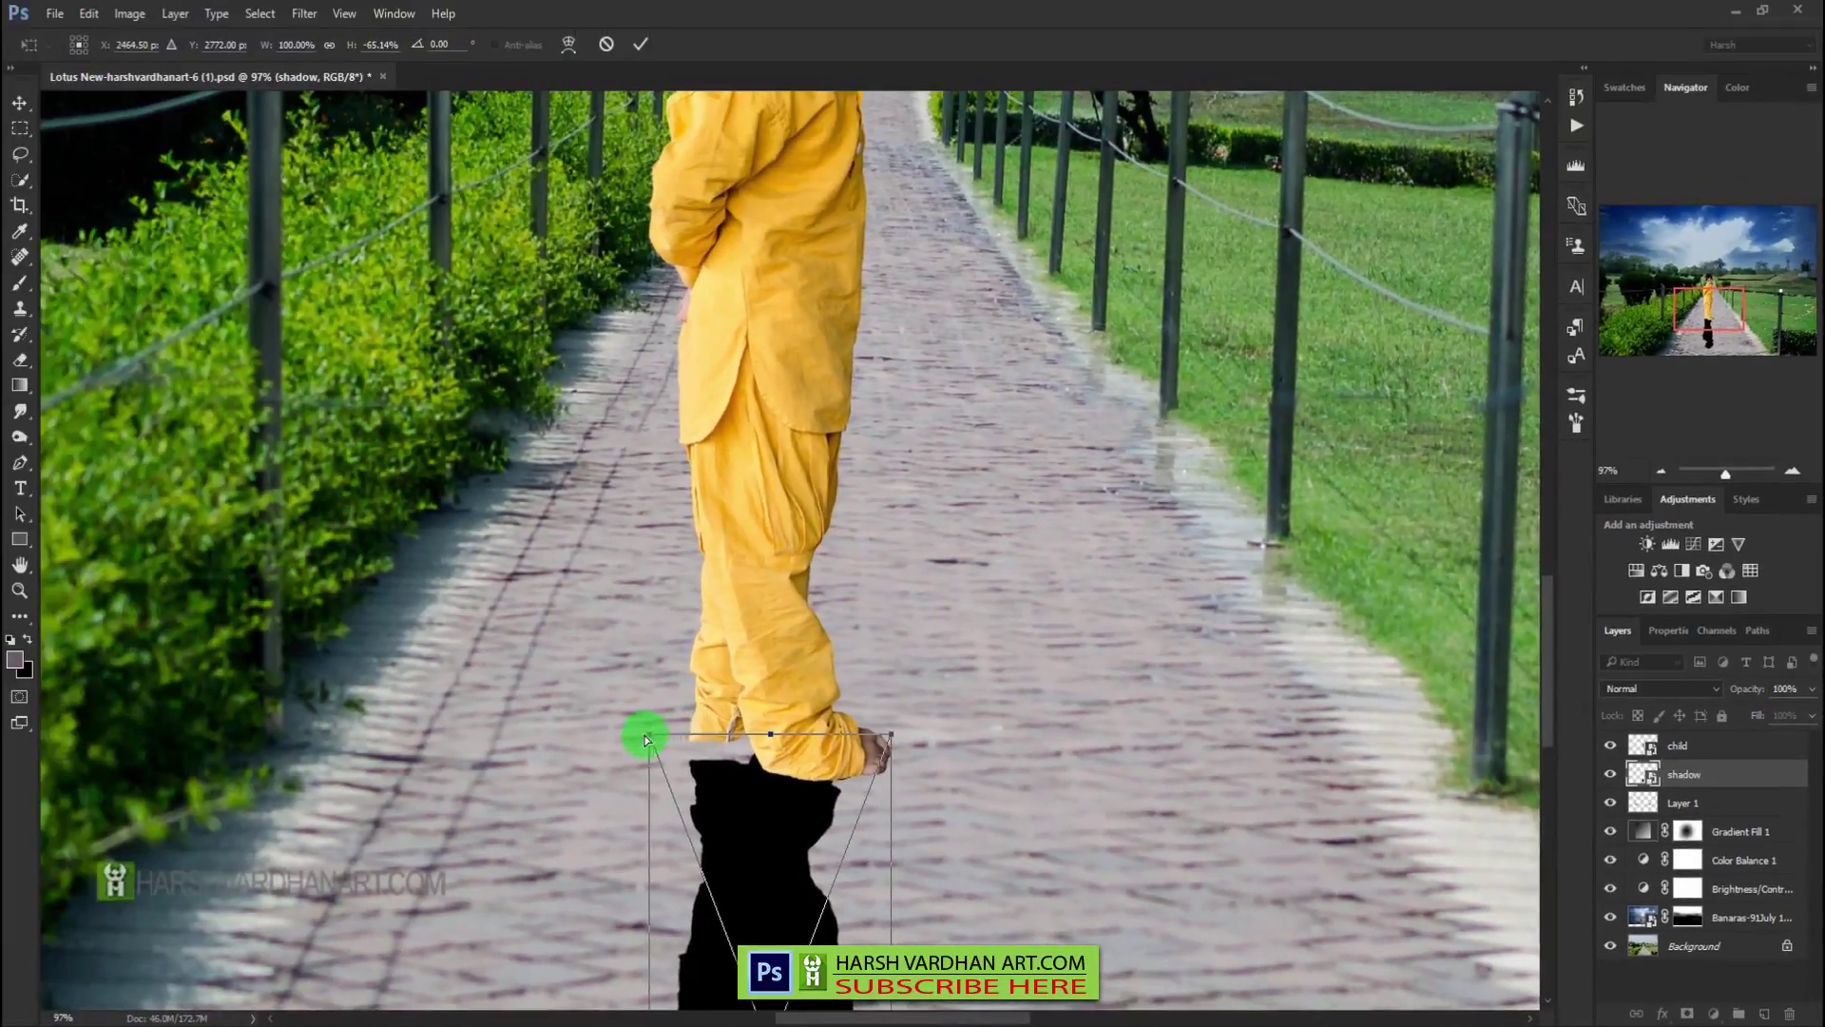
left_click_drag(645, 740, 650, 690)
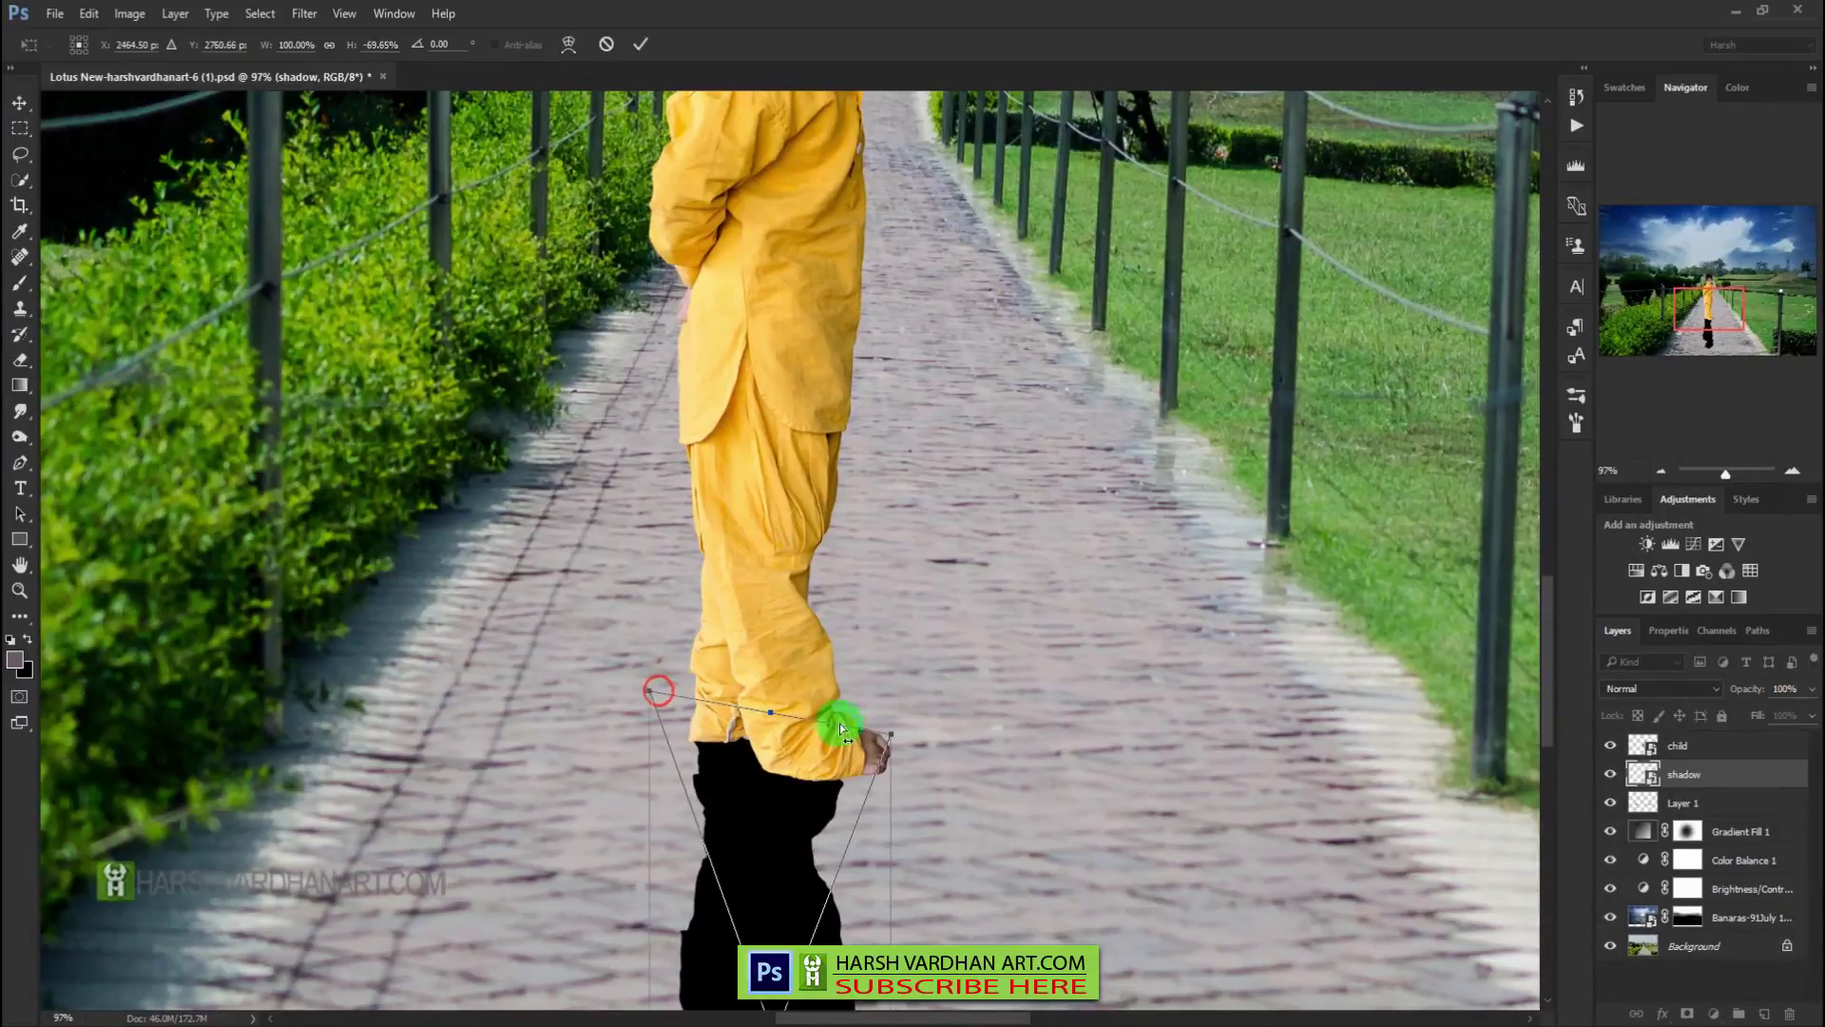
mouse_move(888, 733)
left_mouse_down()
mouse_move(921, 737)
mouse_move(873, 757)
left_mouse_up()
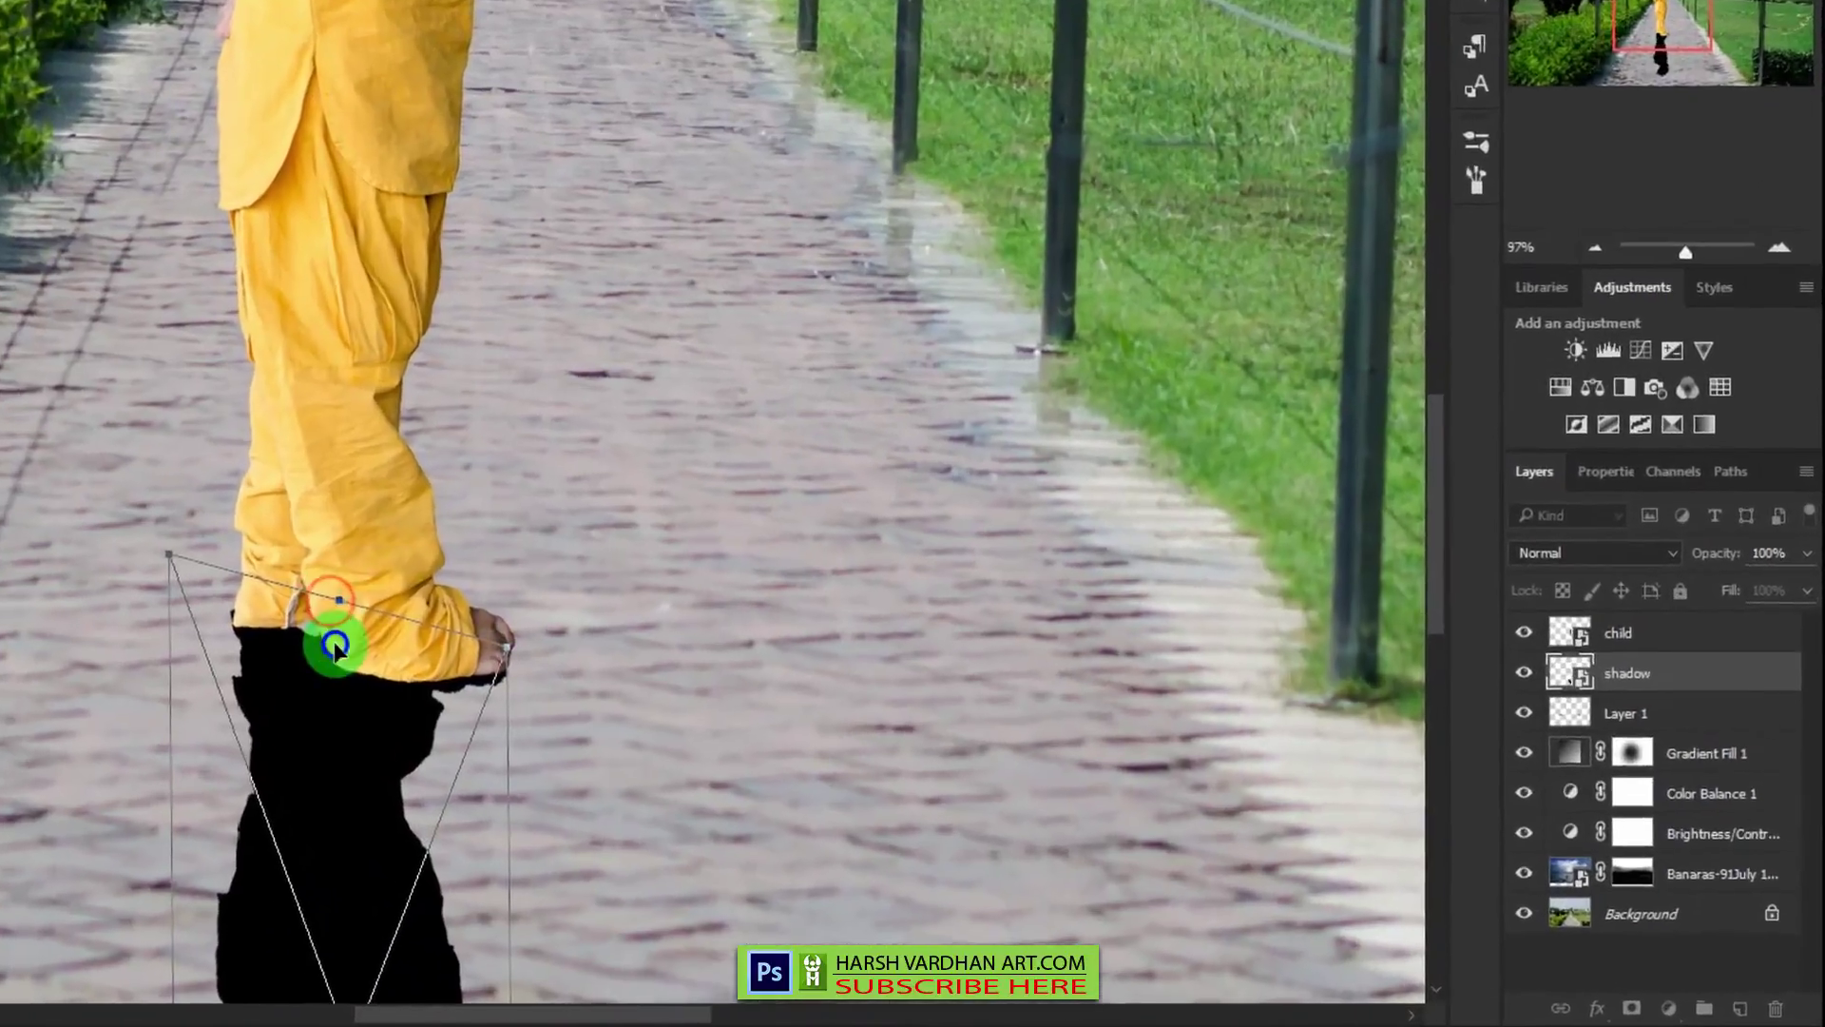
- Warp the top of the shadow to fit against the boy's heel and toes, and apply the transform
right_click(759, 751)
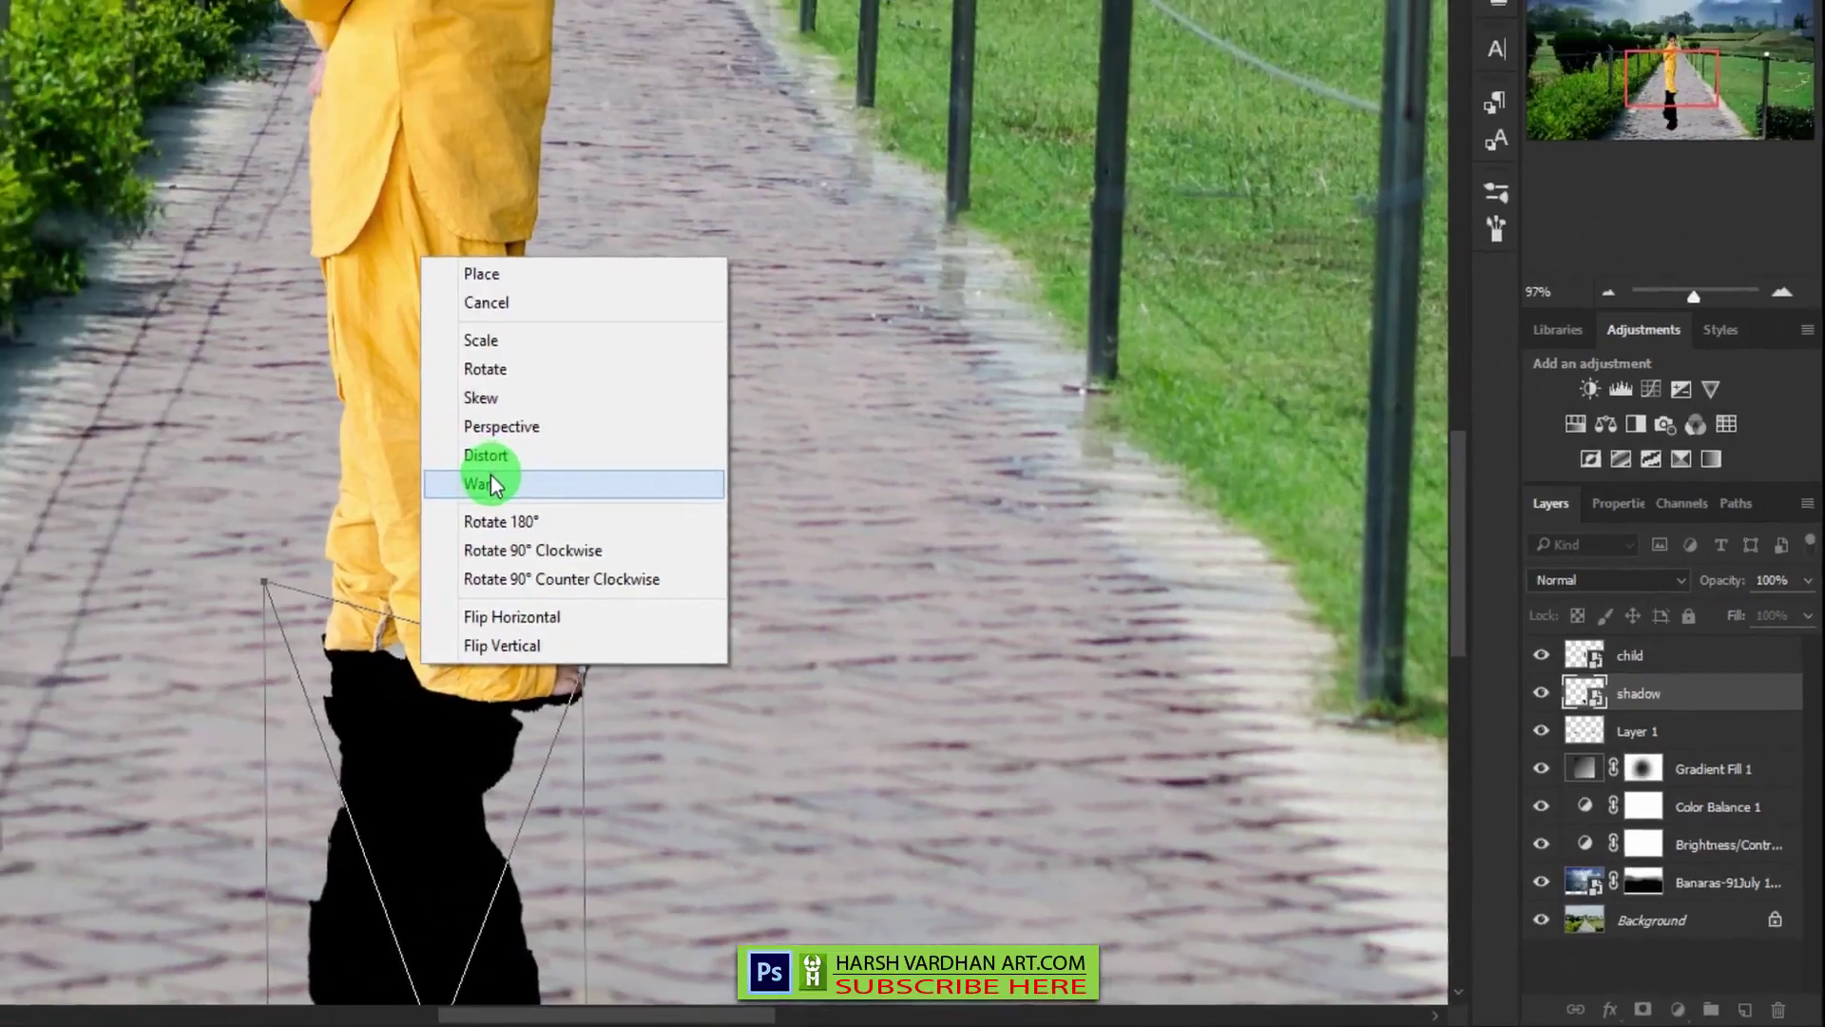
left_click(318, 418)
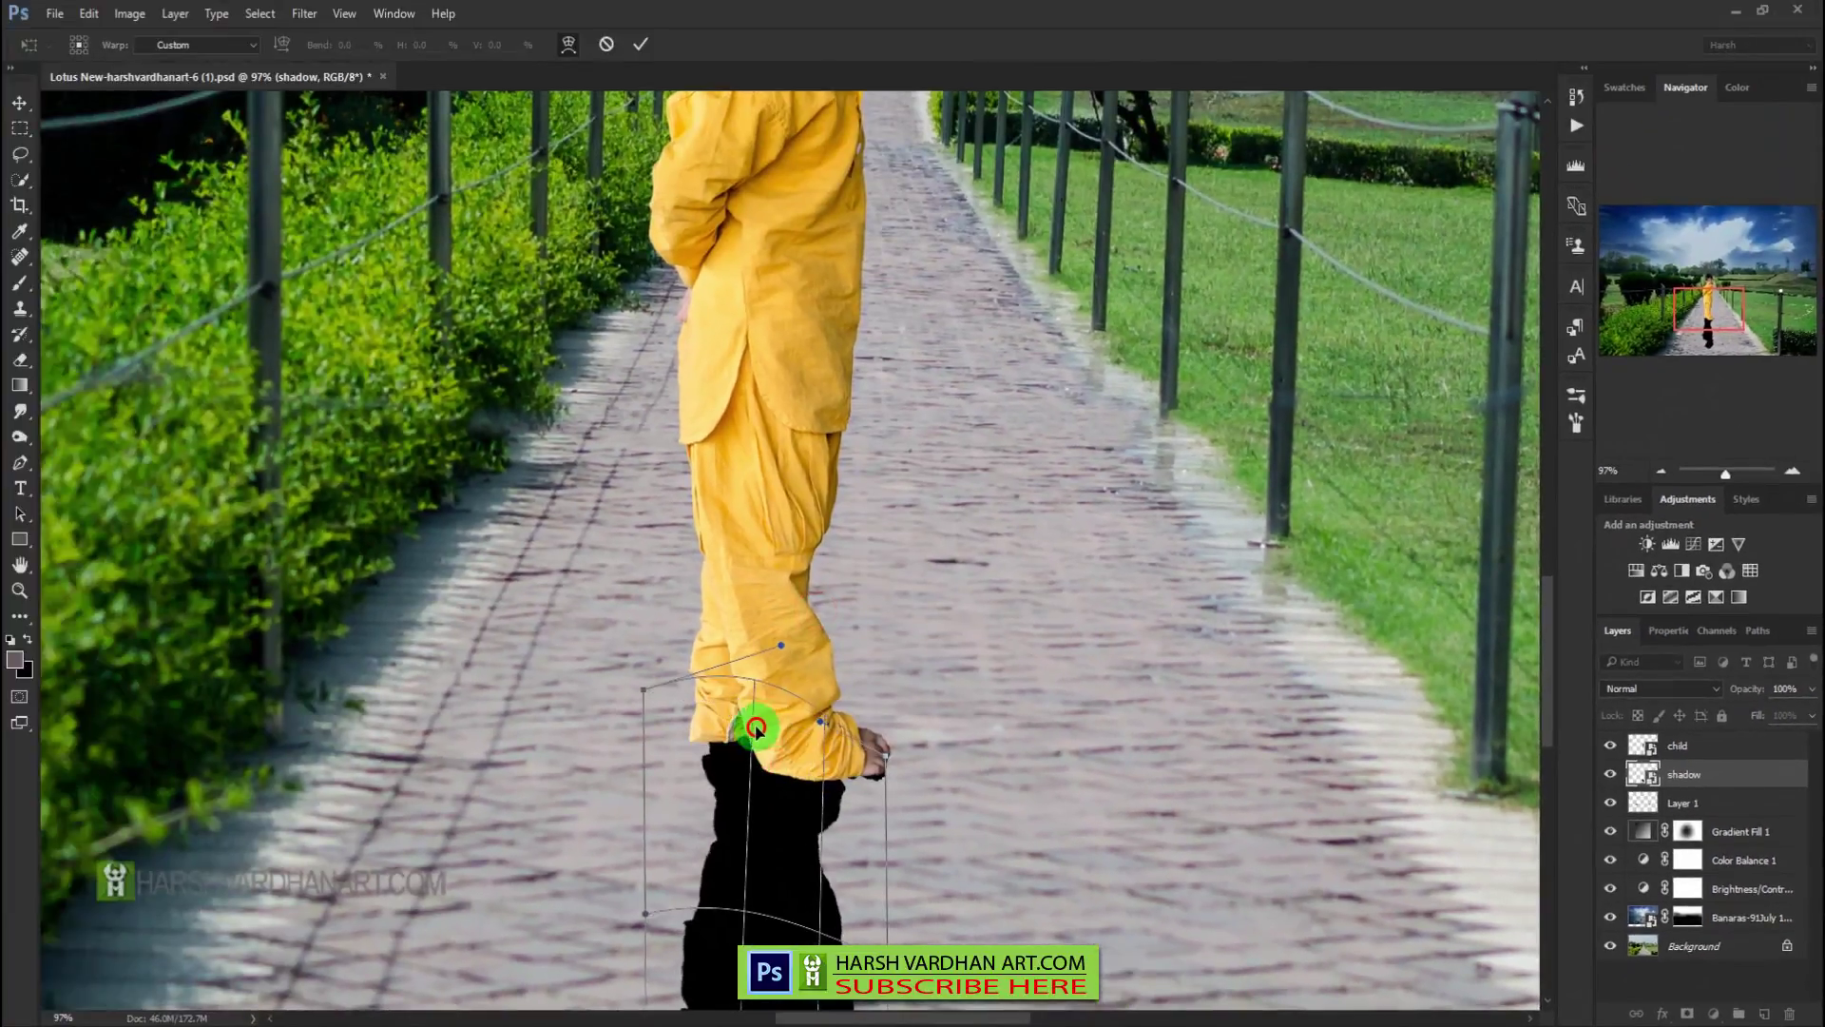
left_click_drag(756, 729, 725, 755)
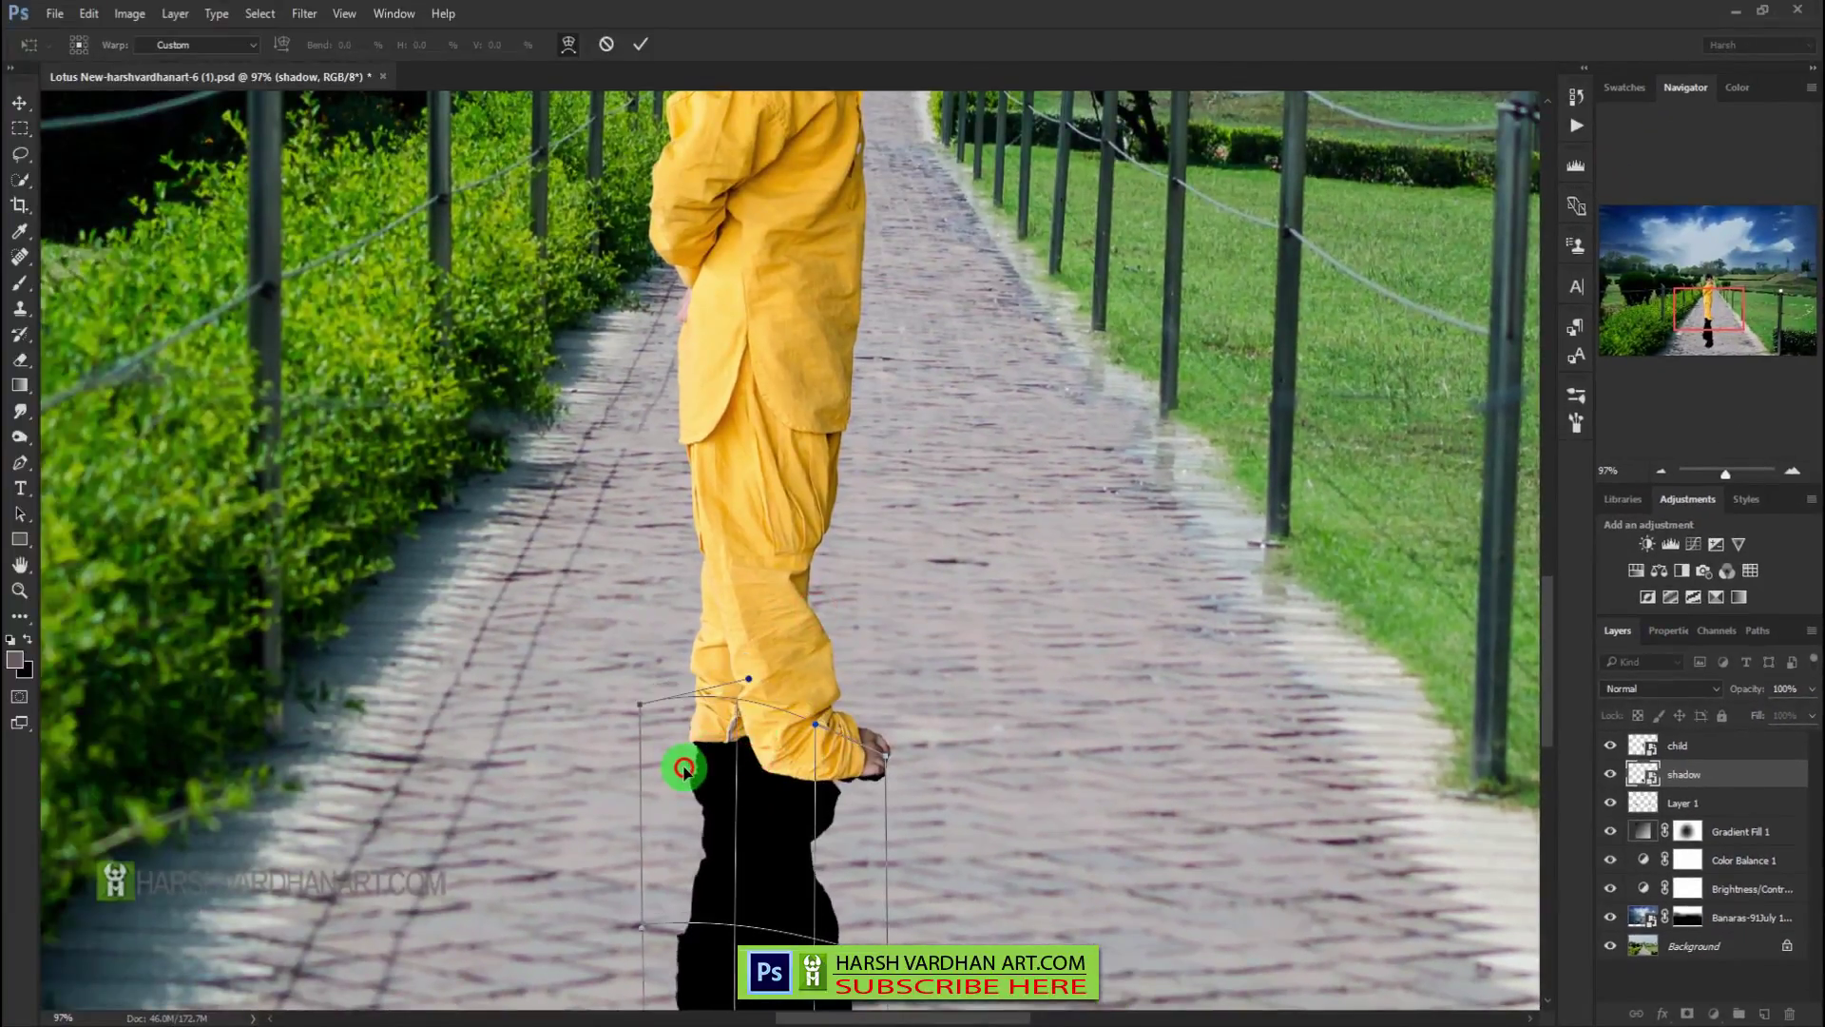
left_click_drag(815, 774, 884, 756)
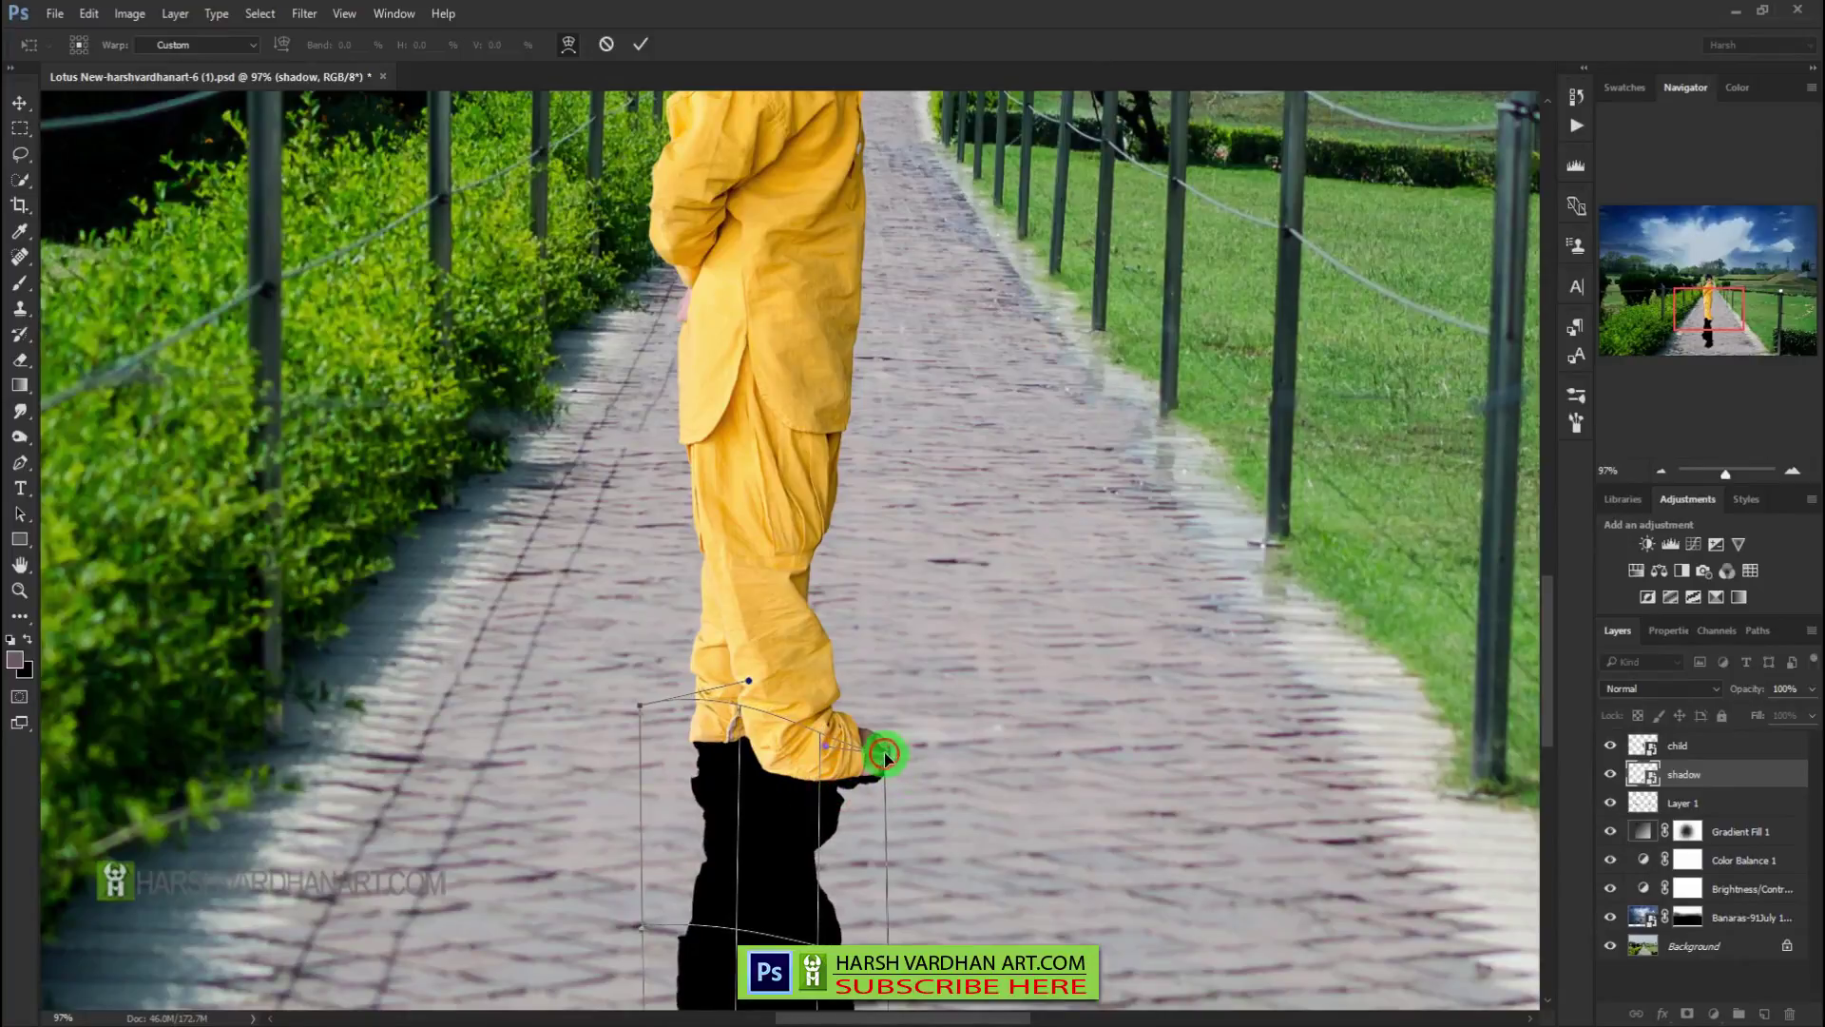
key("Return")
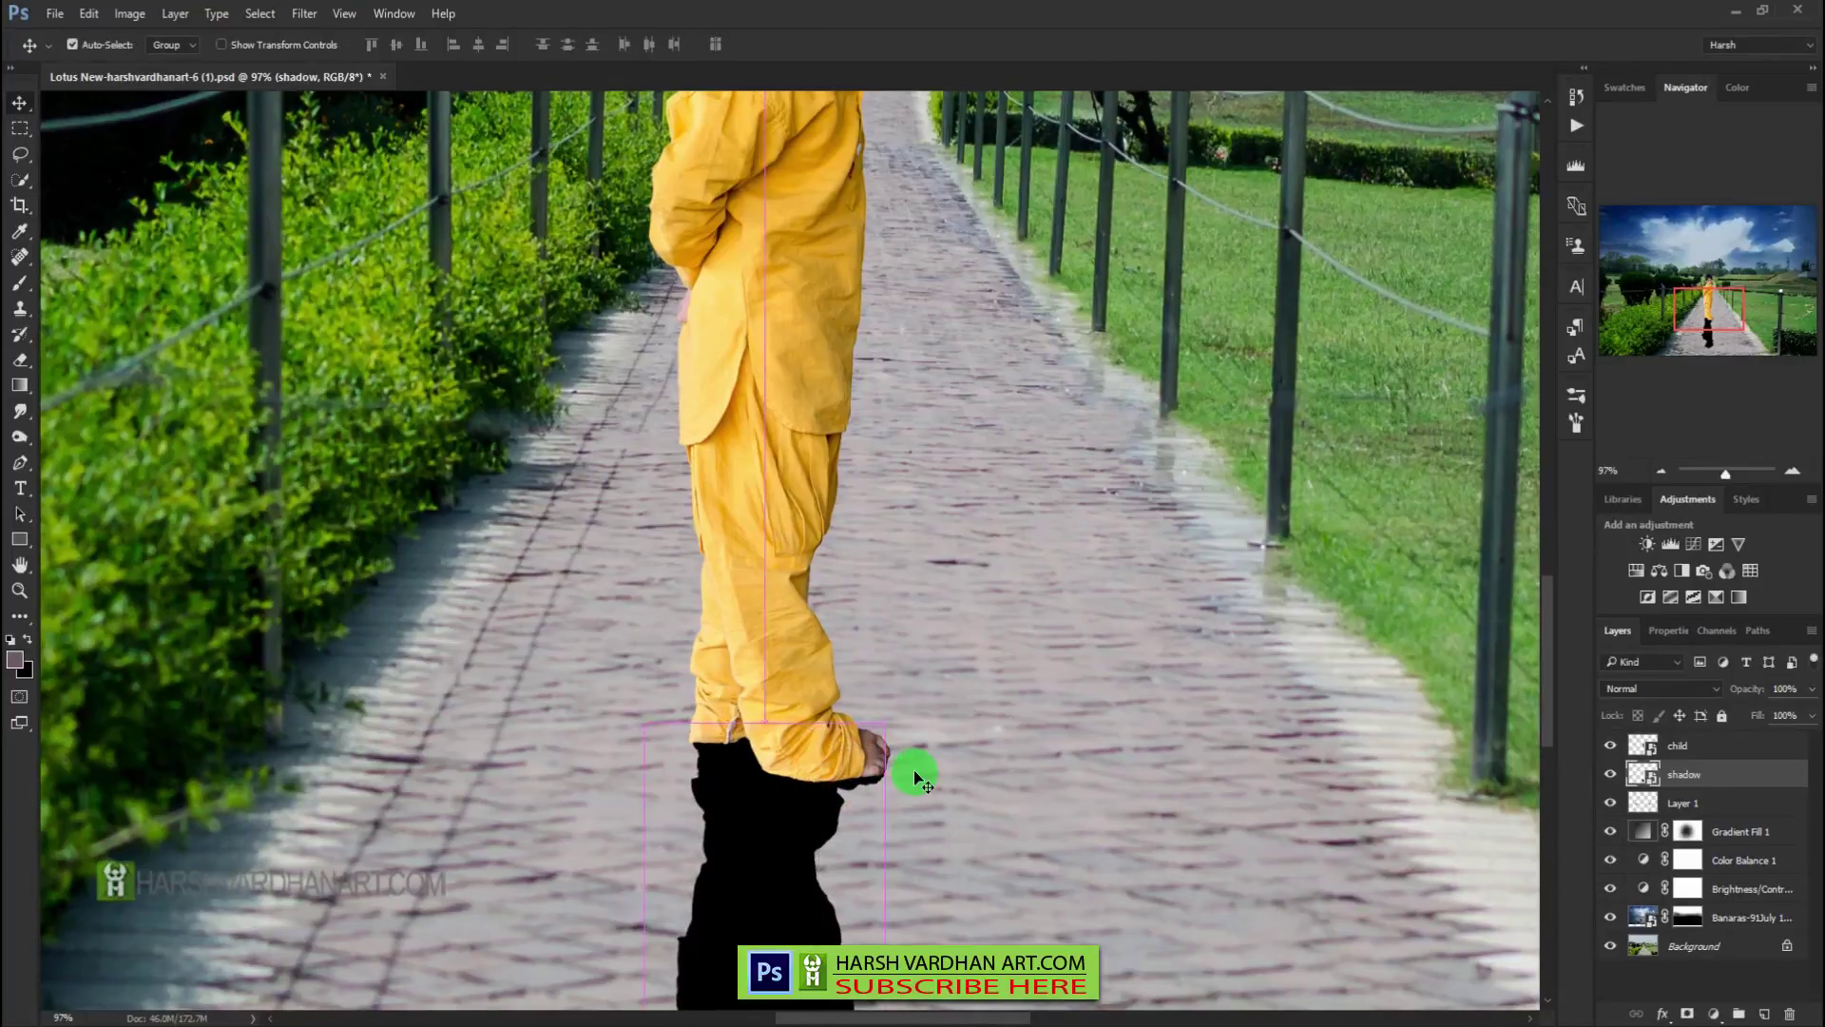
- Blur the shadow layer with a Gaussian Blur of 24.9 pixels radius
key("ctrl+0")
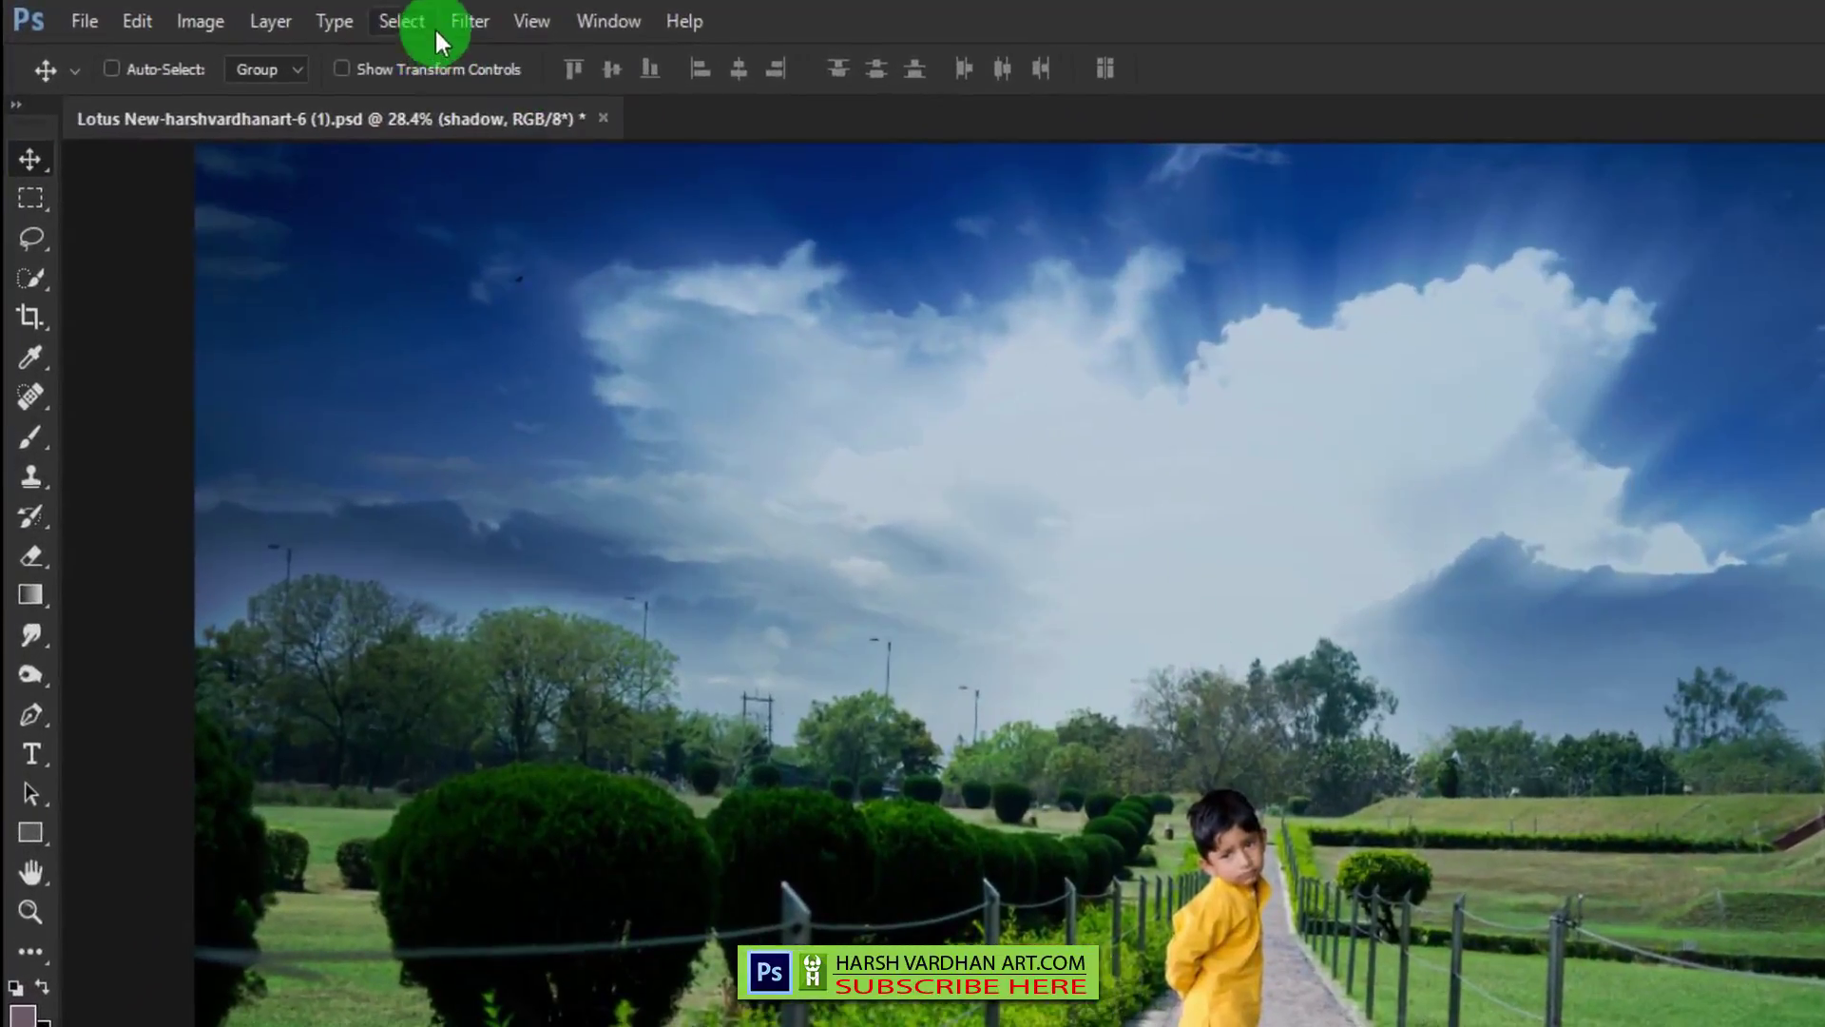
left_click(304, 14)
mouse_move(500, 357)
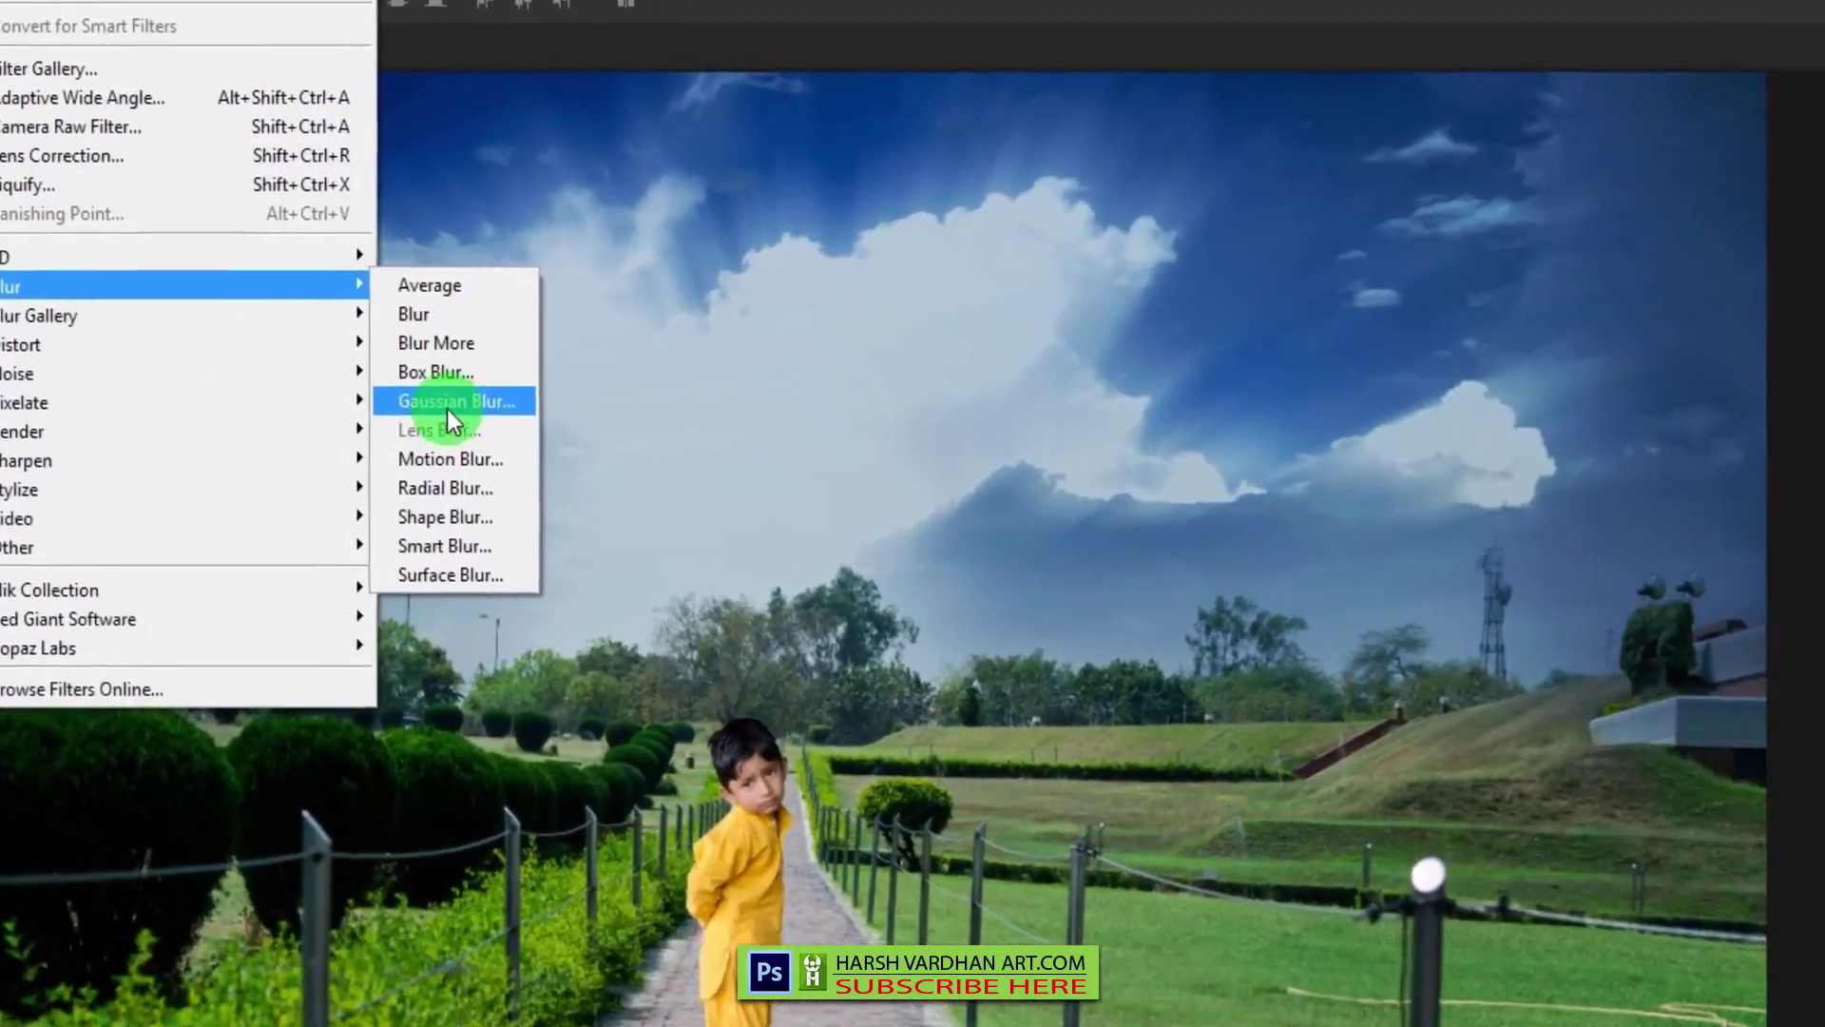
left_click(868, 460)
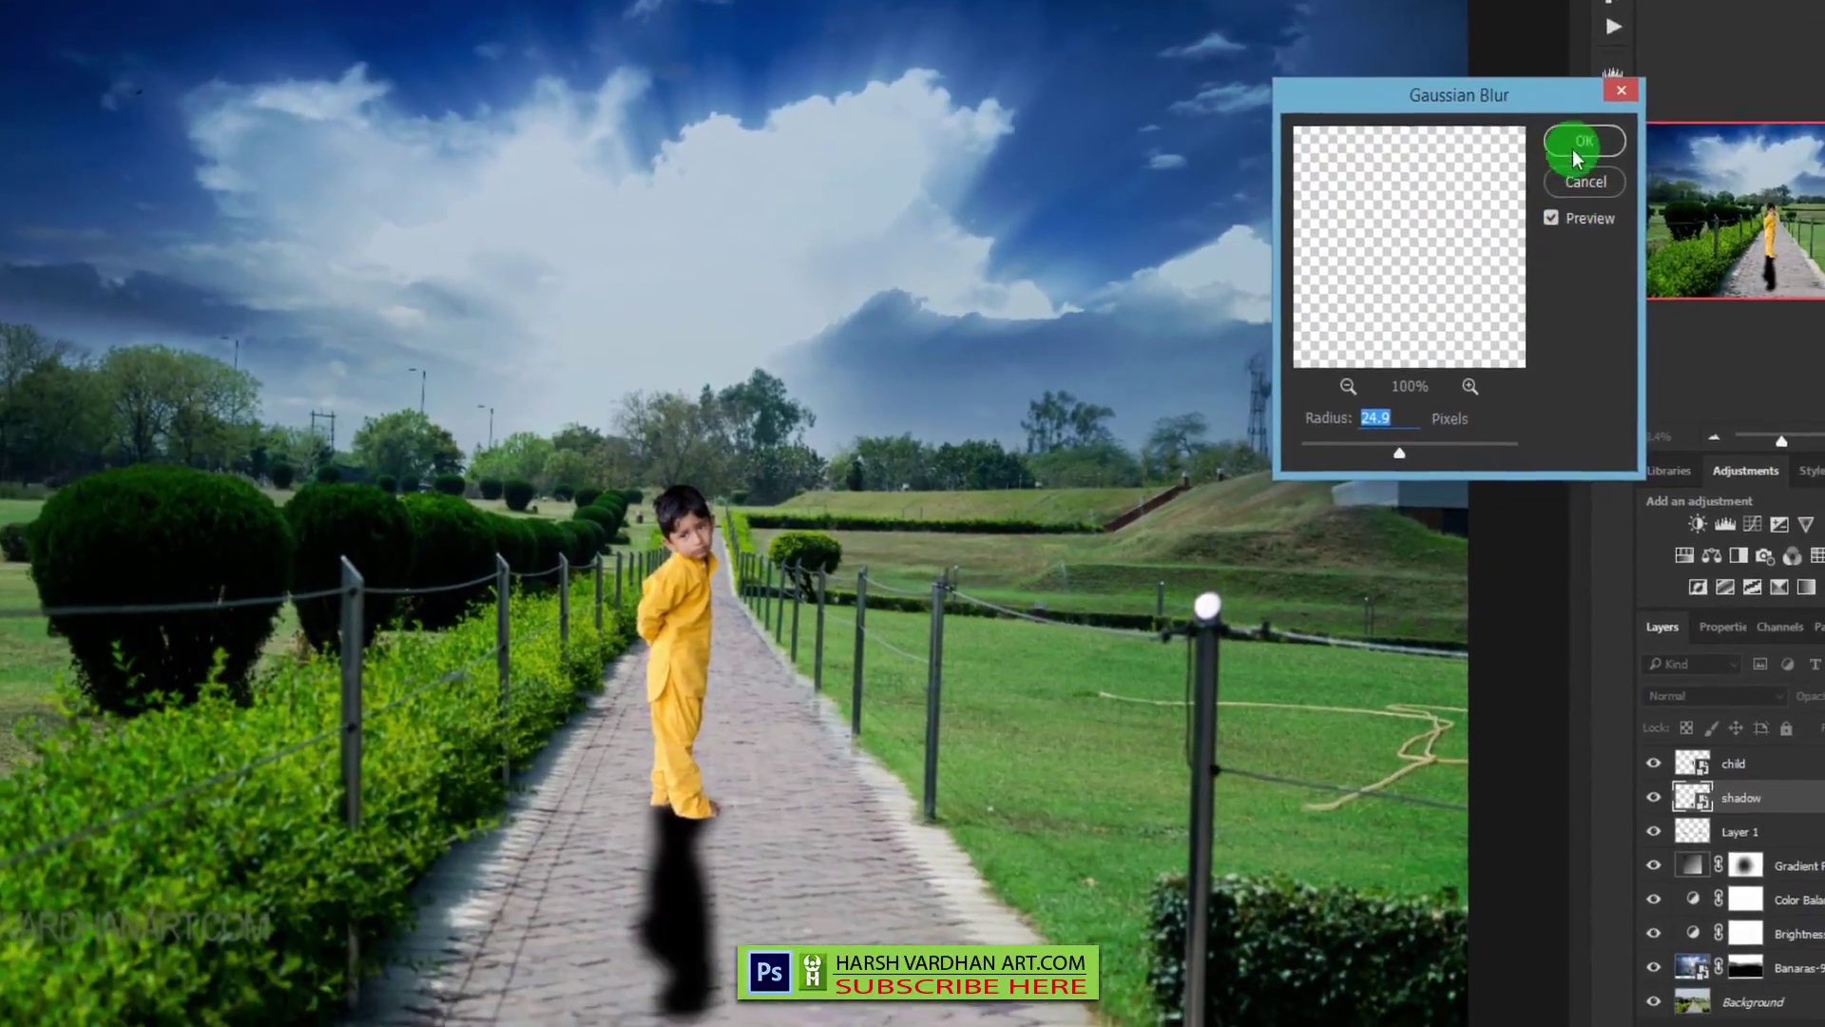
left_click(1602, 177)
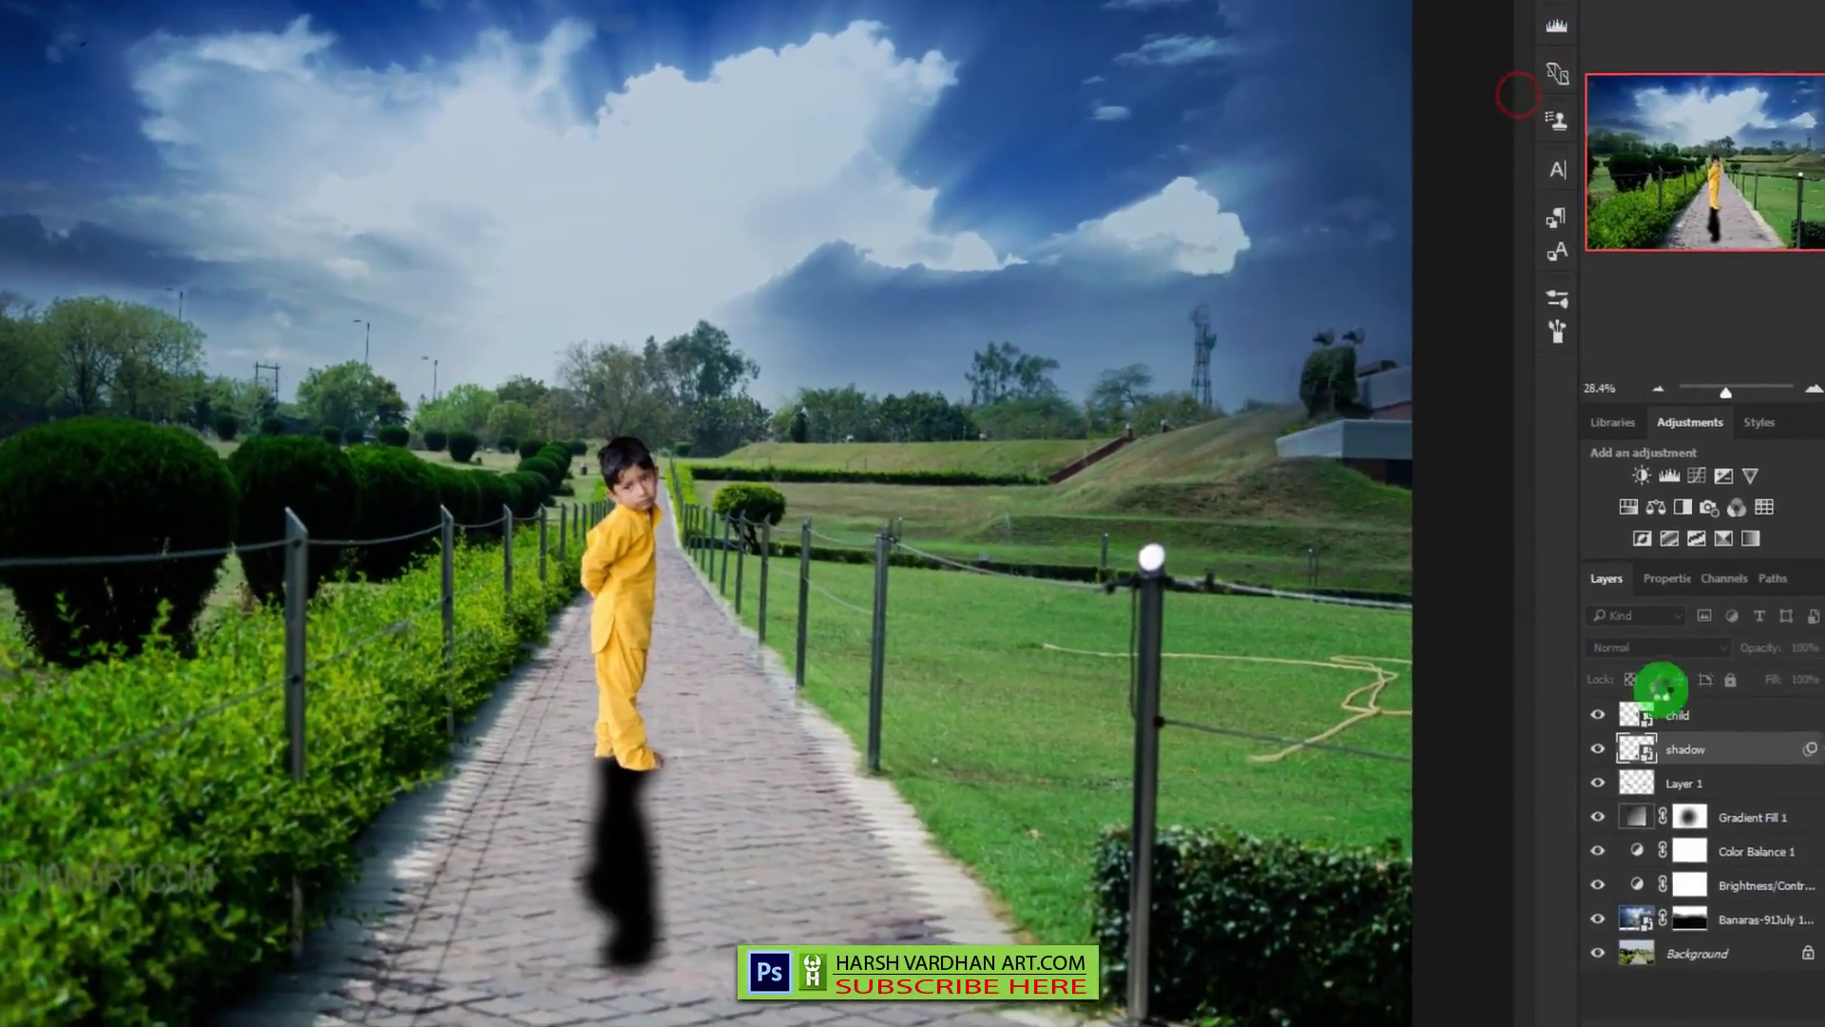
- Lower the shadow layer's opacity to 63%
left_click(1811, 626)
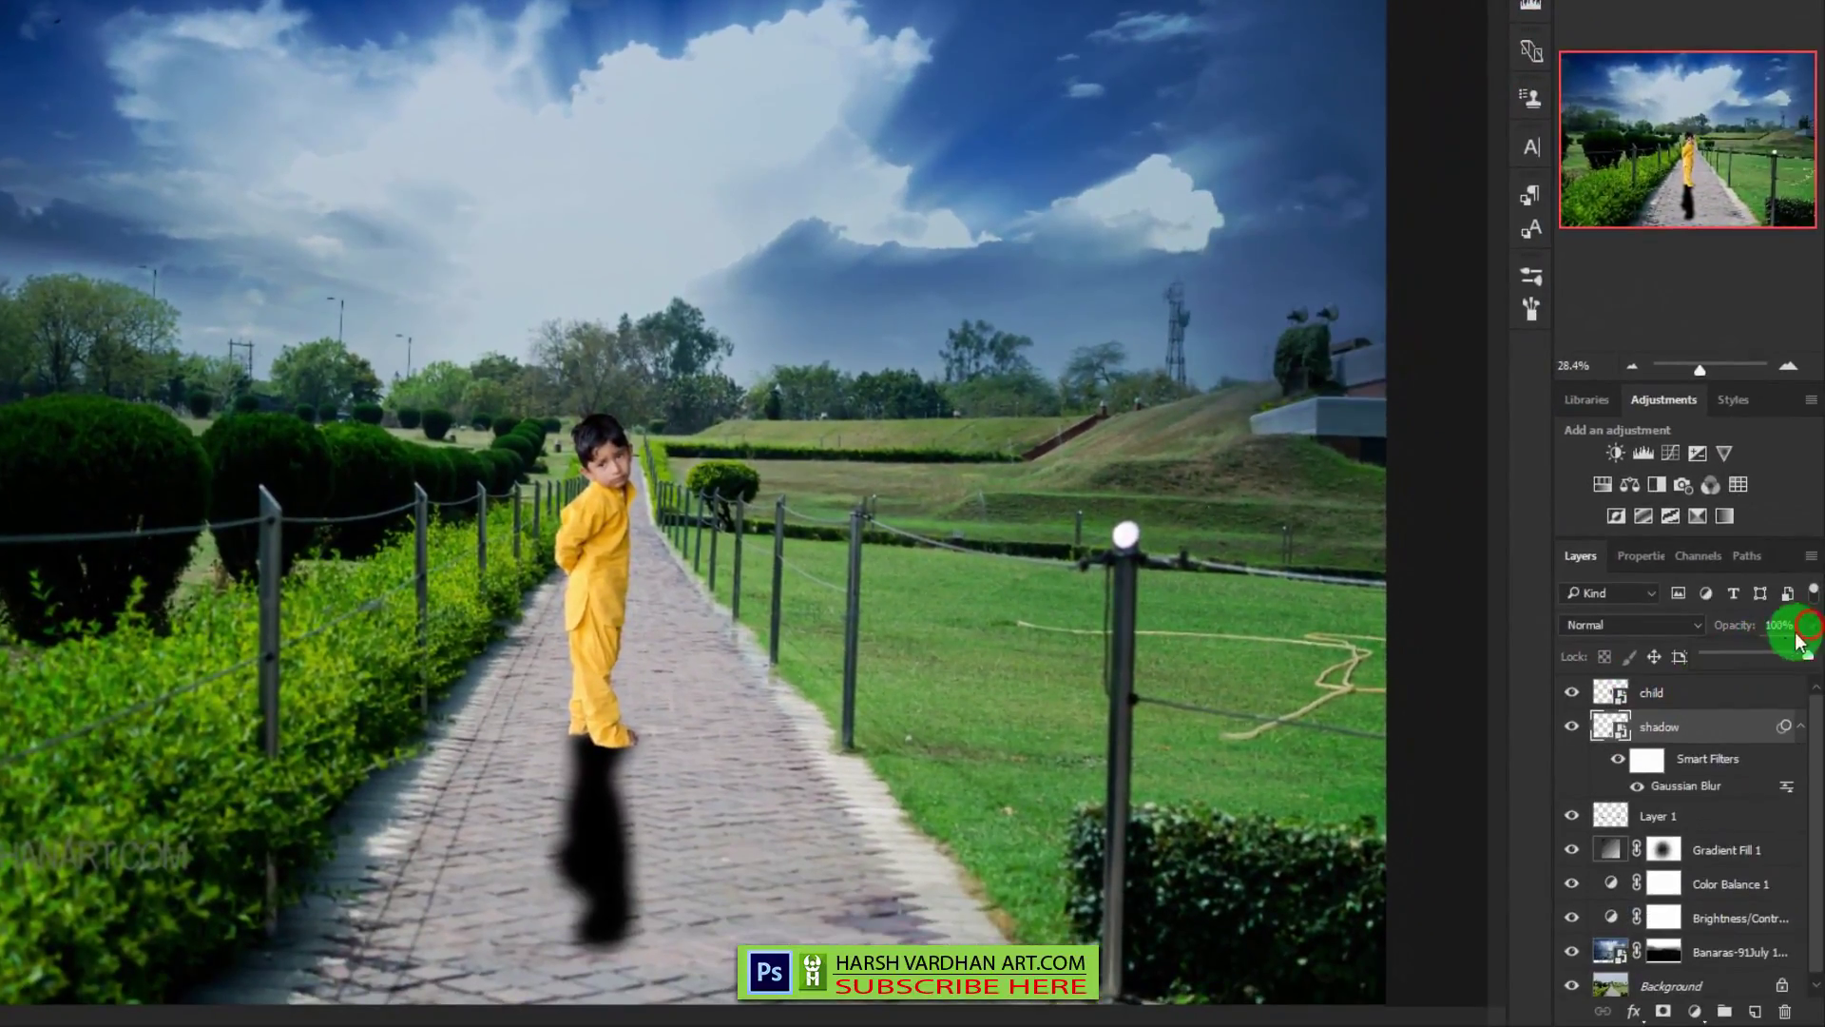
left_click(1720, 654)
left_click_drag(1729, 655, 1745, 667)
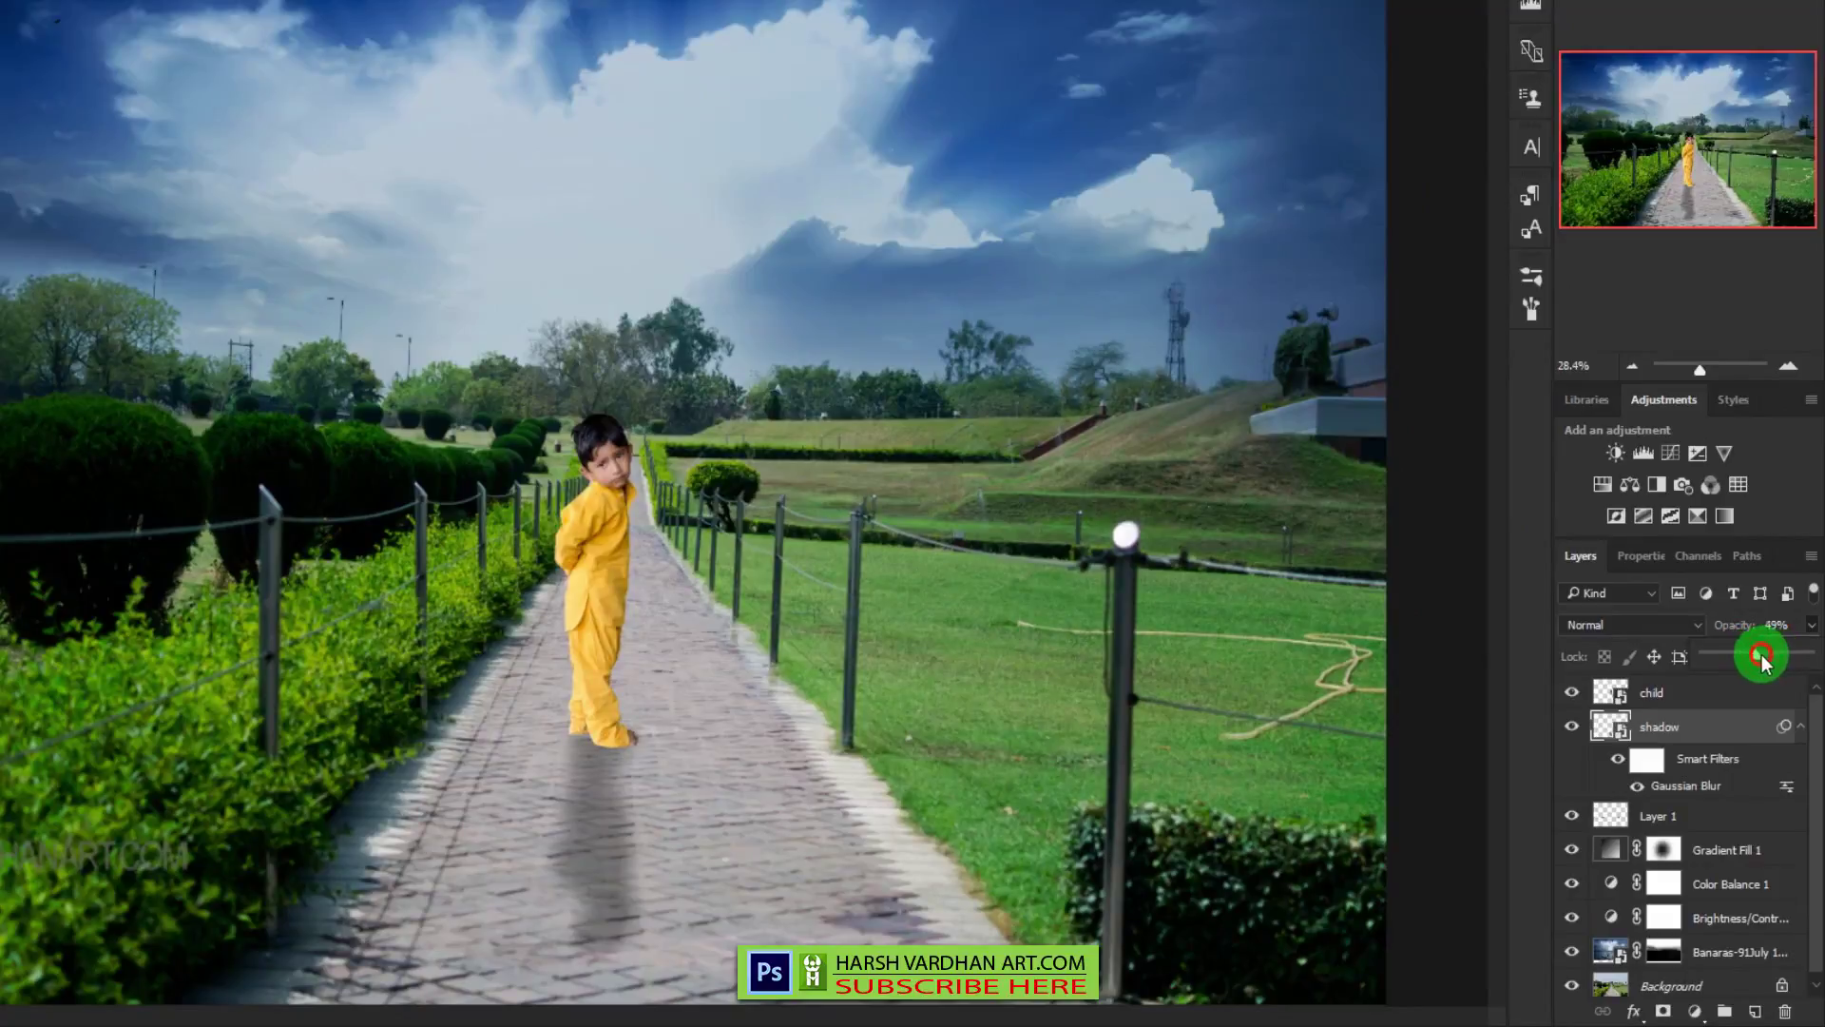
left_click_drag(1761, 659, 1768, 660)
- Edit the shadow's Gaussian Blur smart filter and set its radius to 7.0 pixels
double_click(1688, 786)
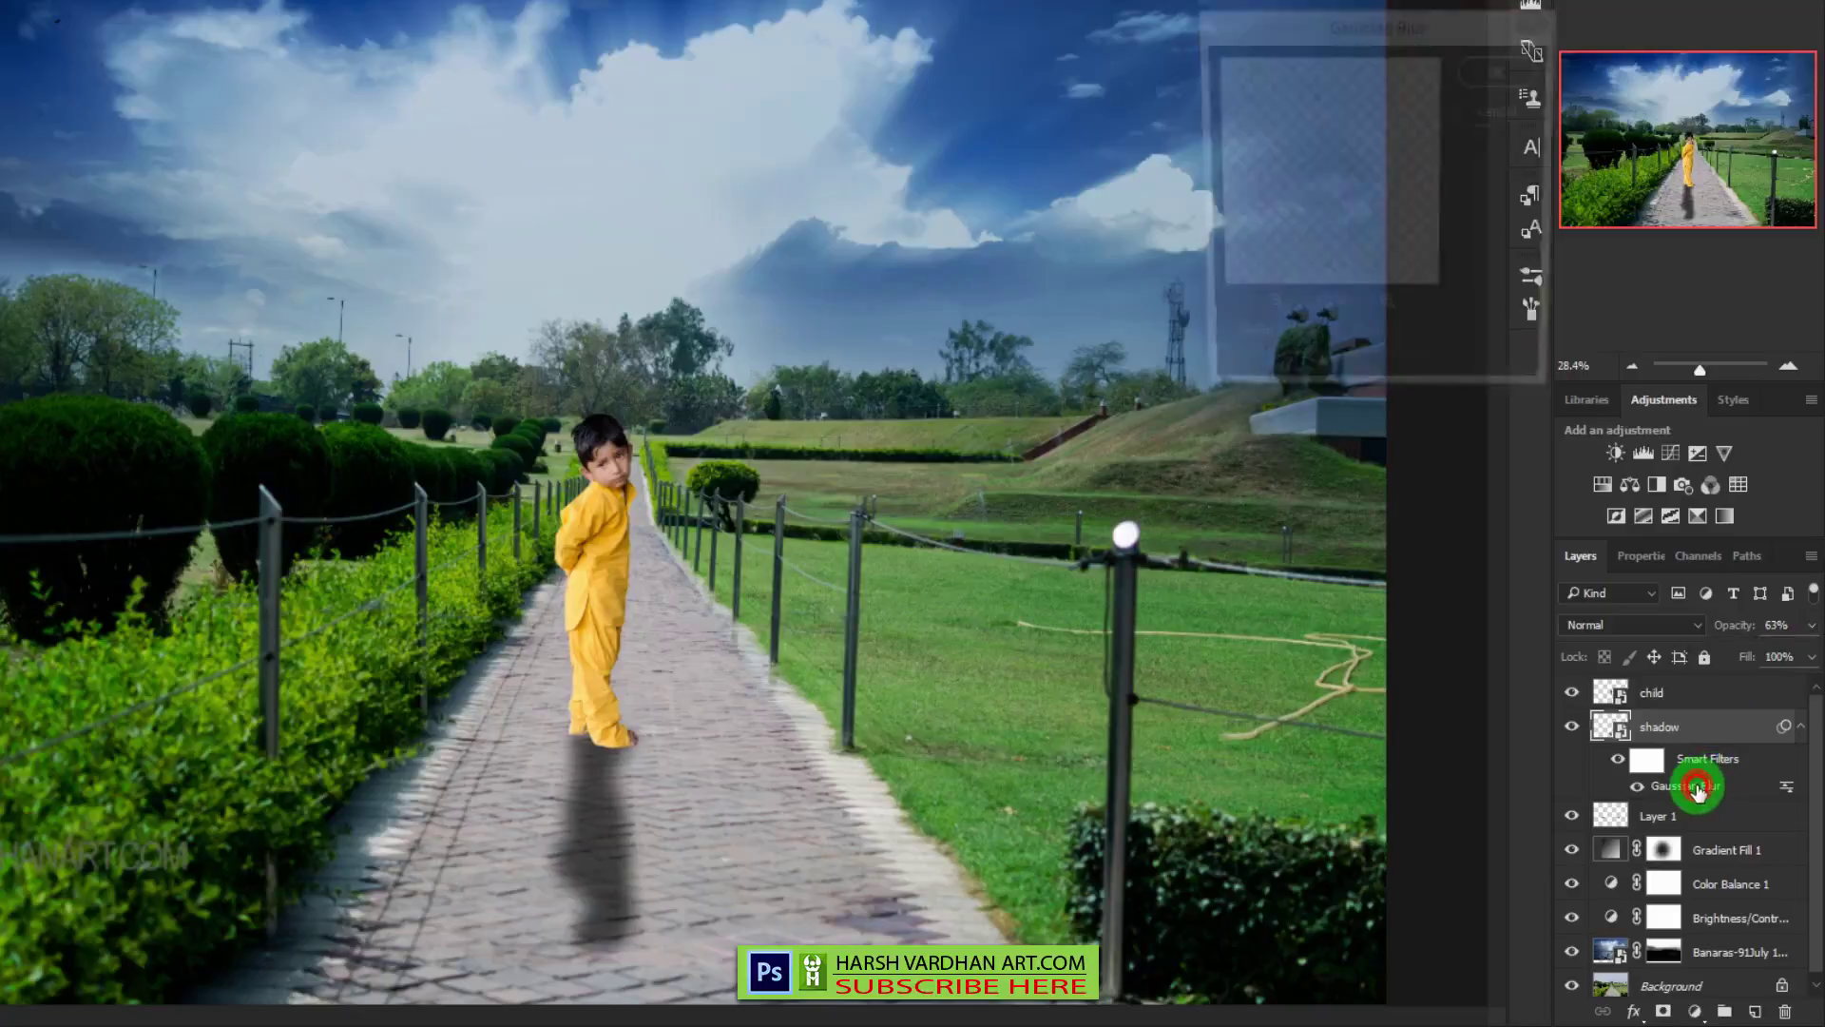
mouse_move(1284, 380)
left_mouse_down()
mouse_move(1267, 379)
mouse_move(1289, 383)
left_mouse_up()
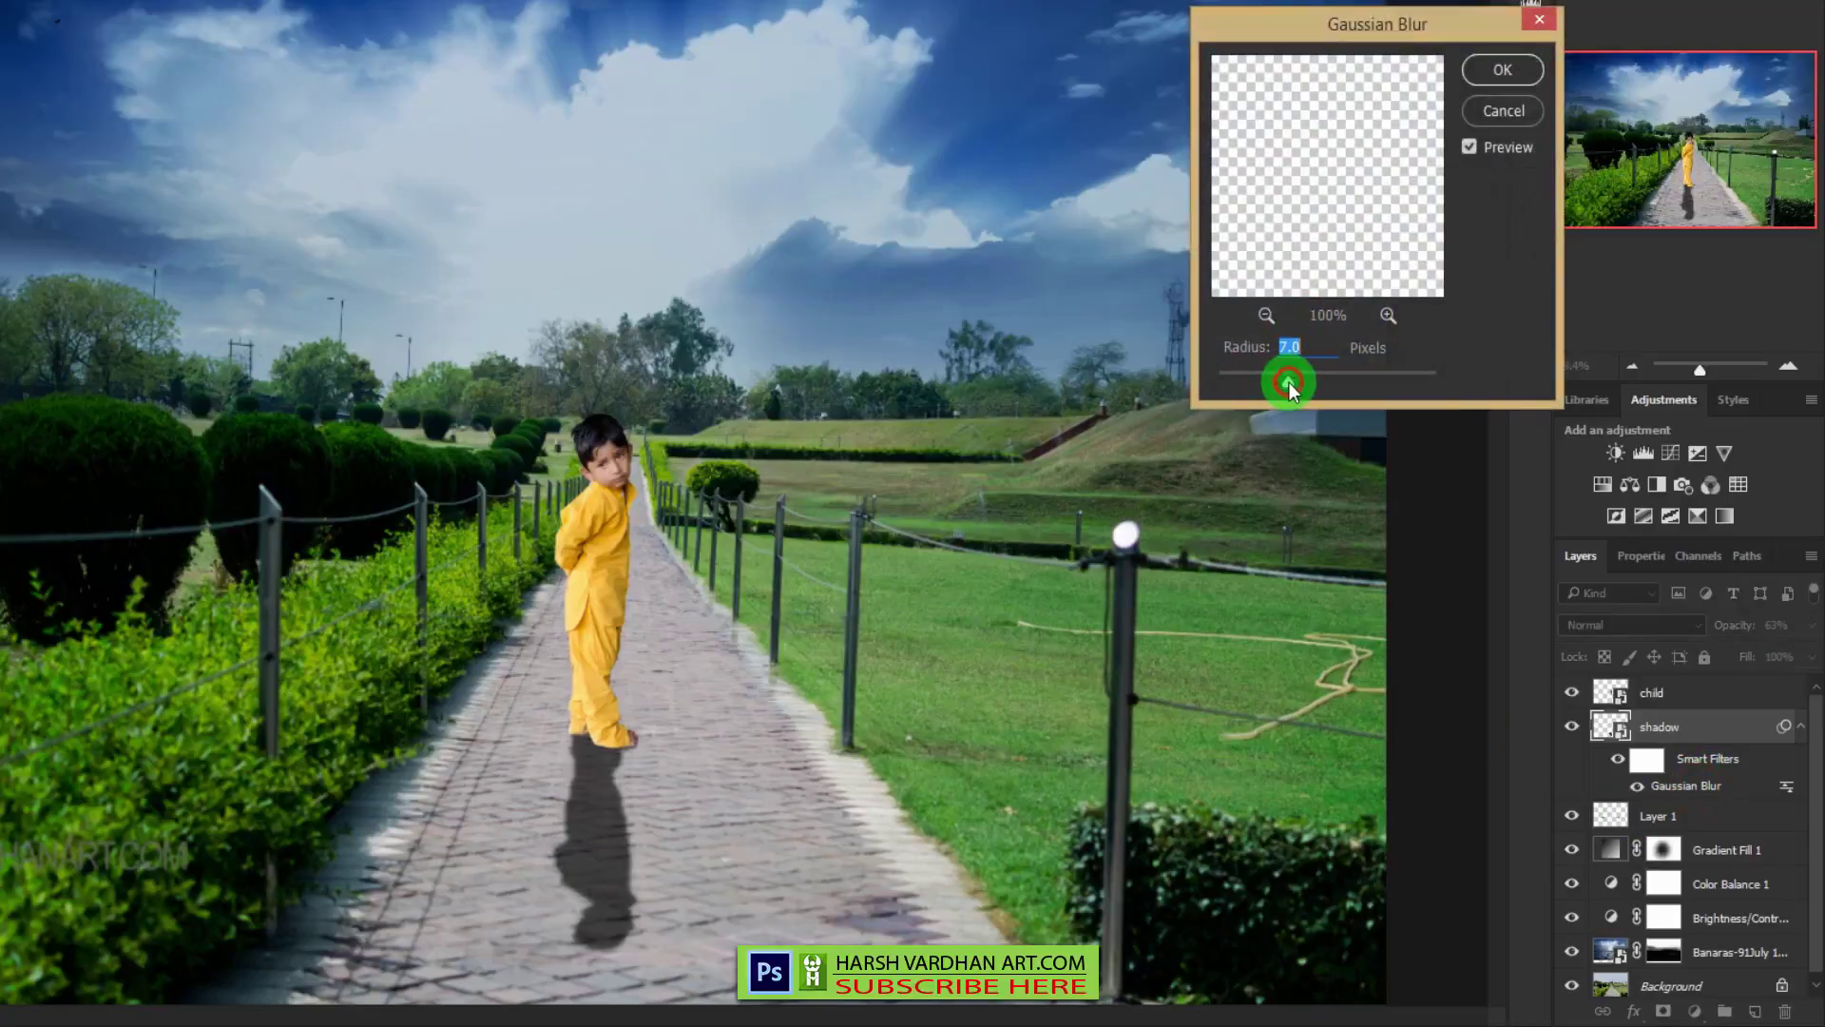
left_click(1502, 69)
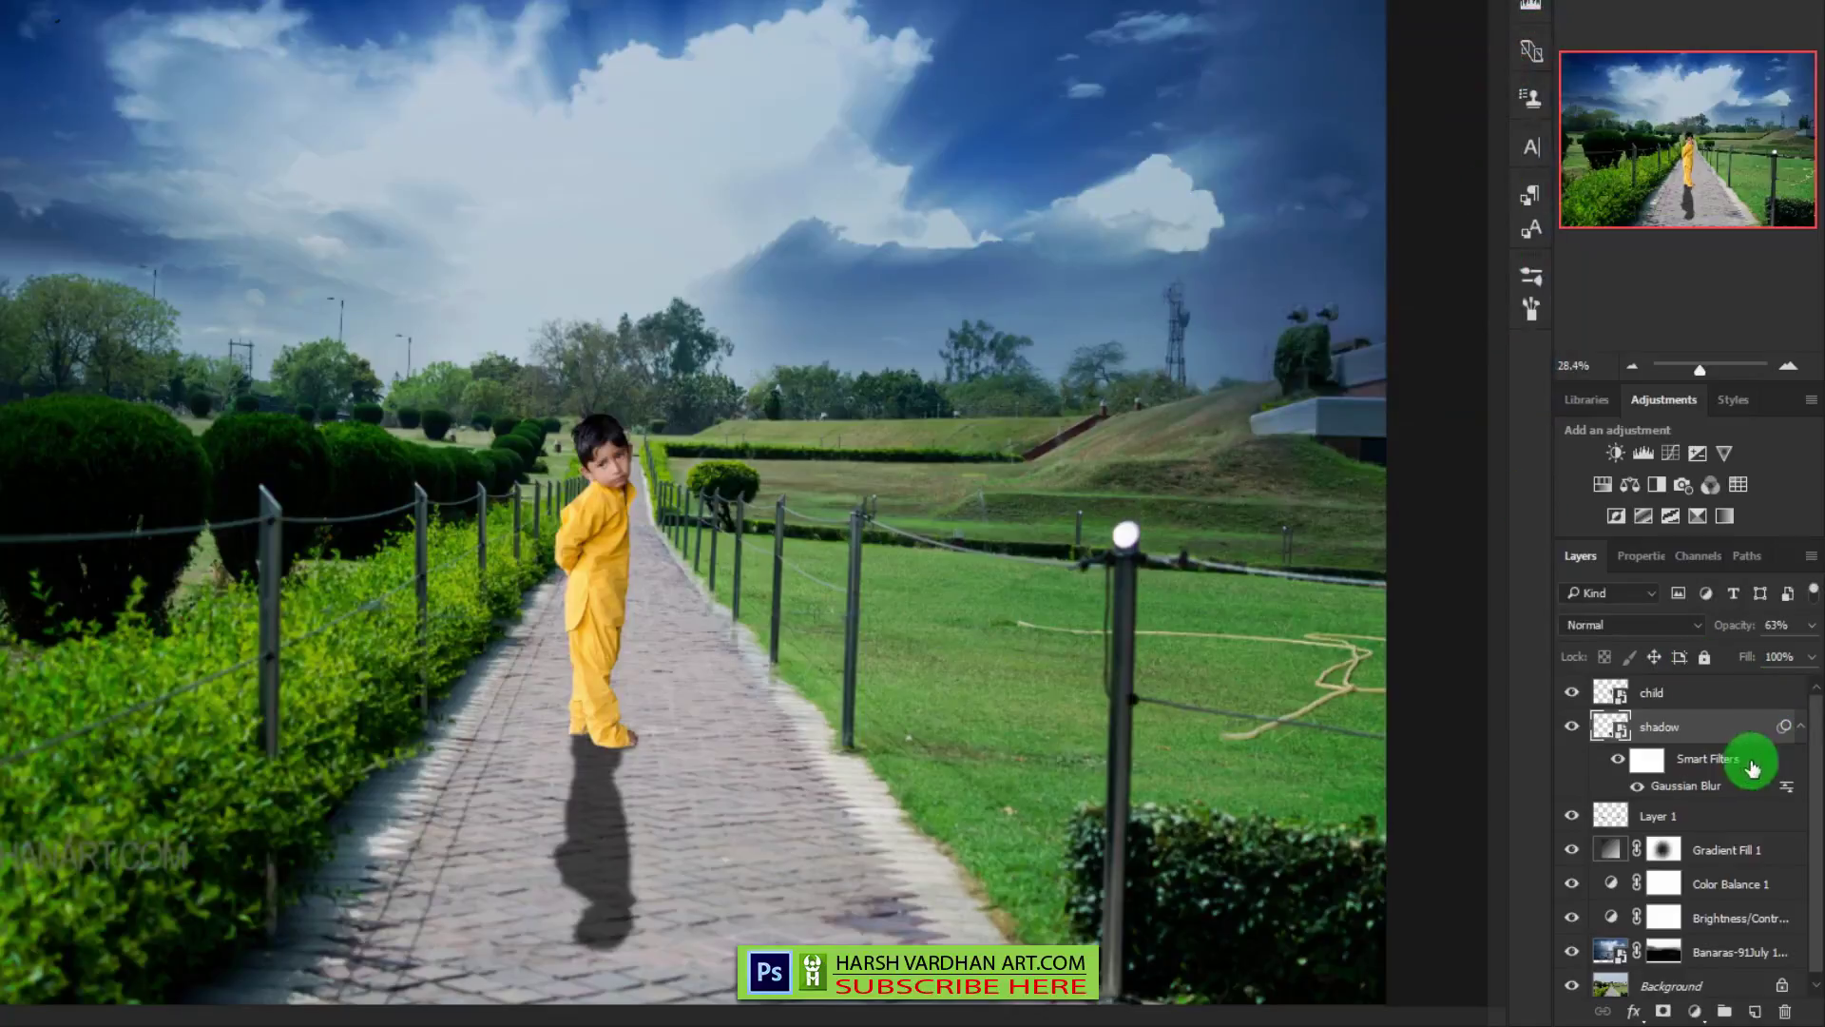
- Reduce the shadow layer's opacity to 29%
left_click(1811, 624)
left_click_drag(1774, 654, 1745, 656)
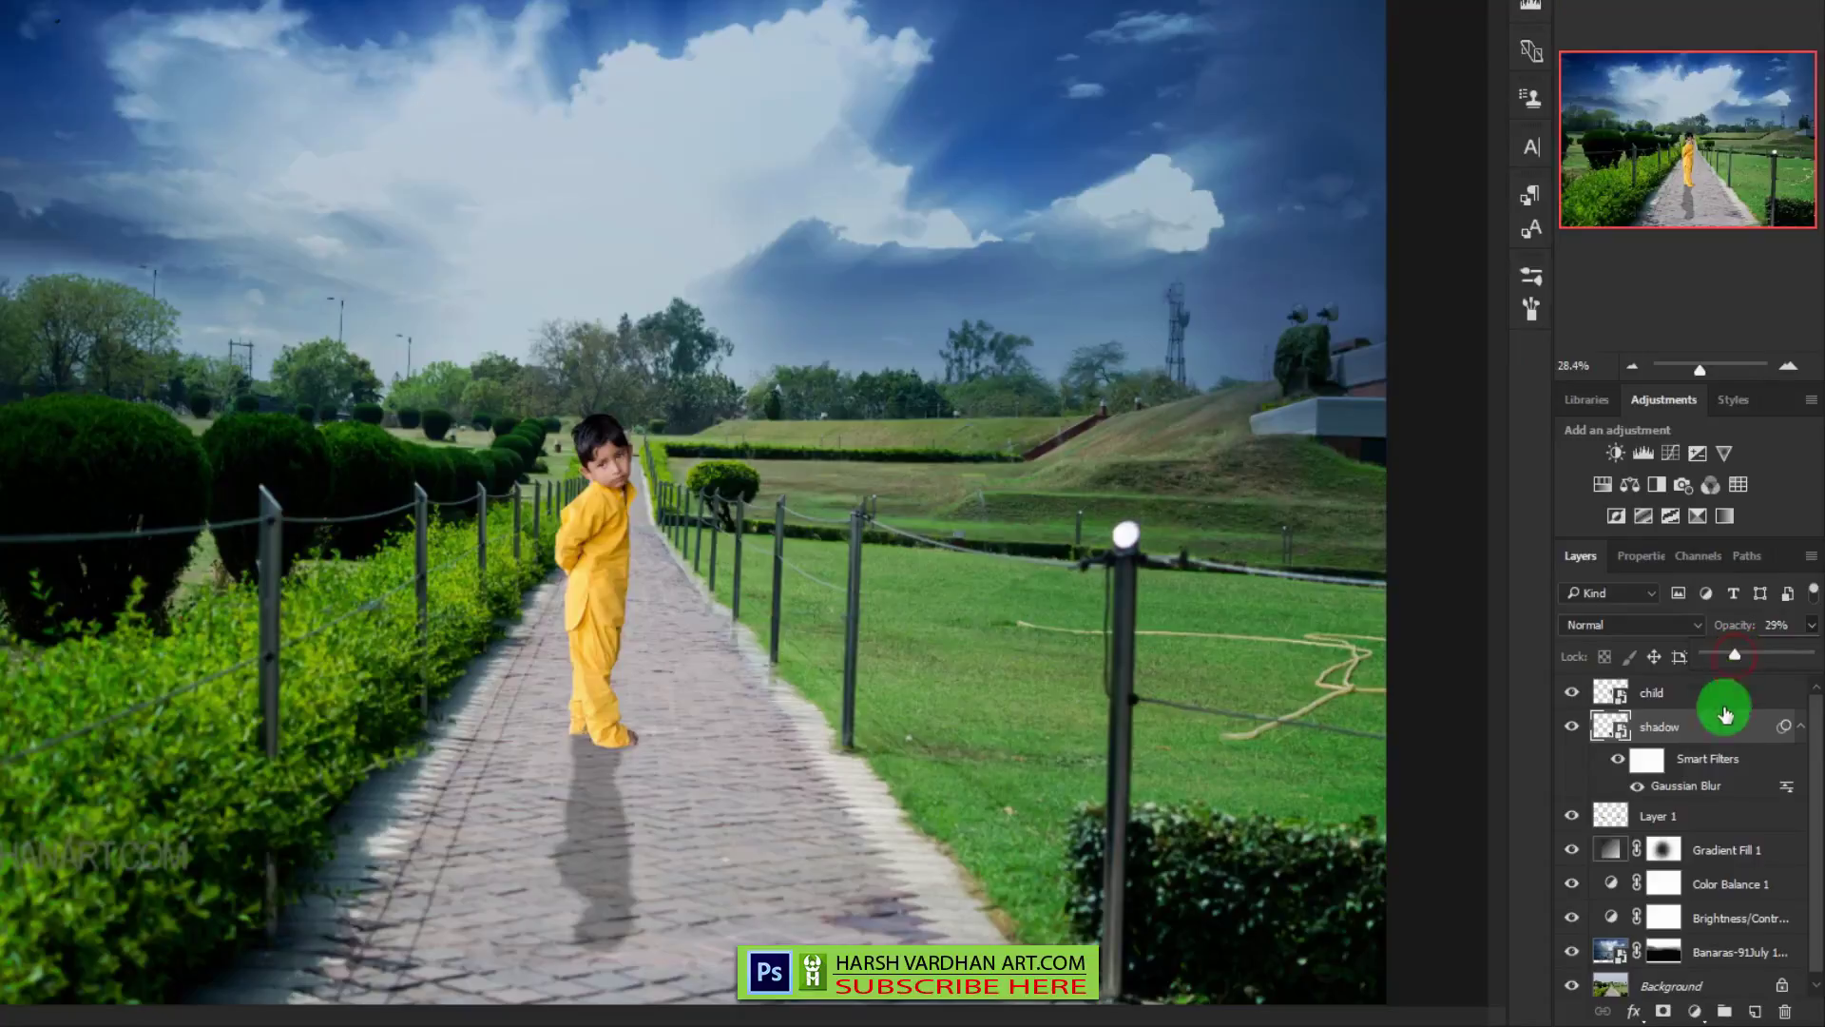
left_click_drag(618, 671, 620, 675)
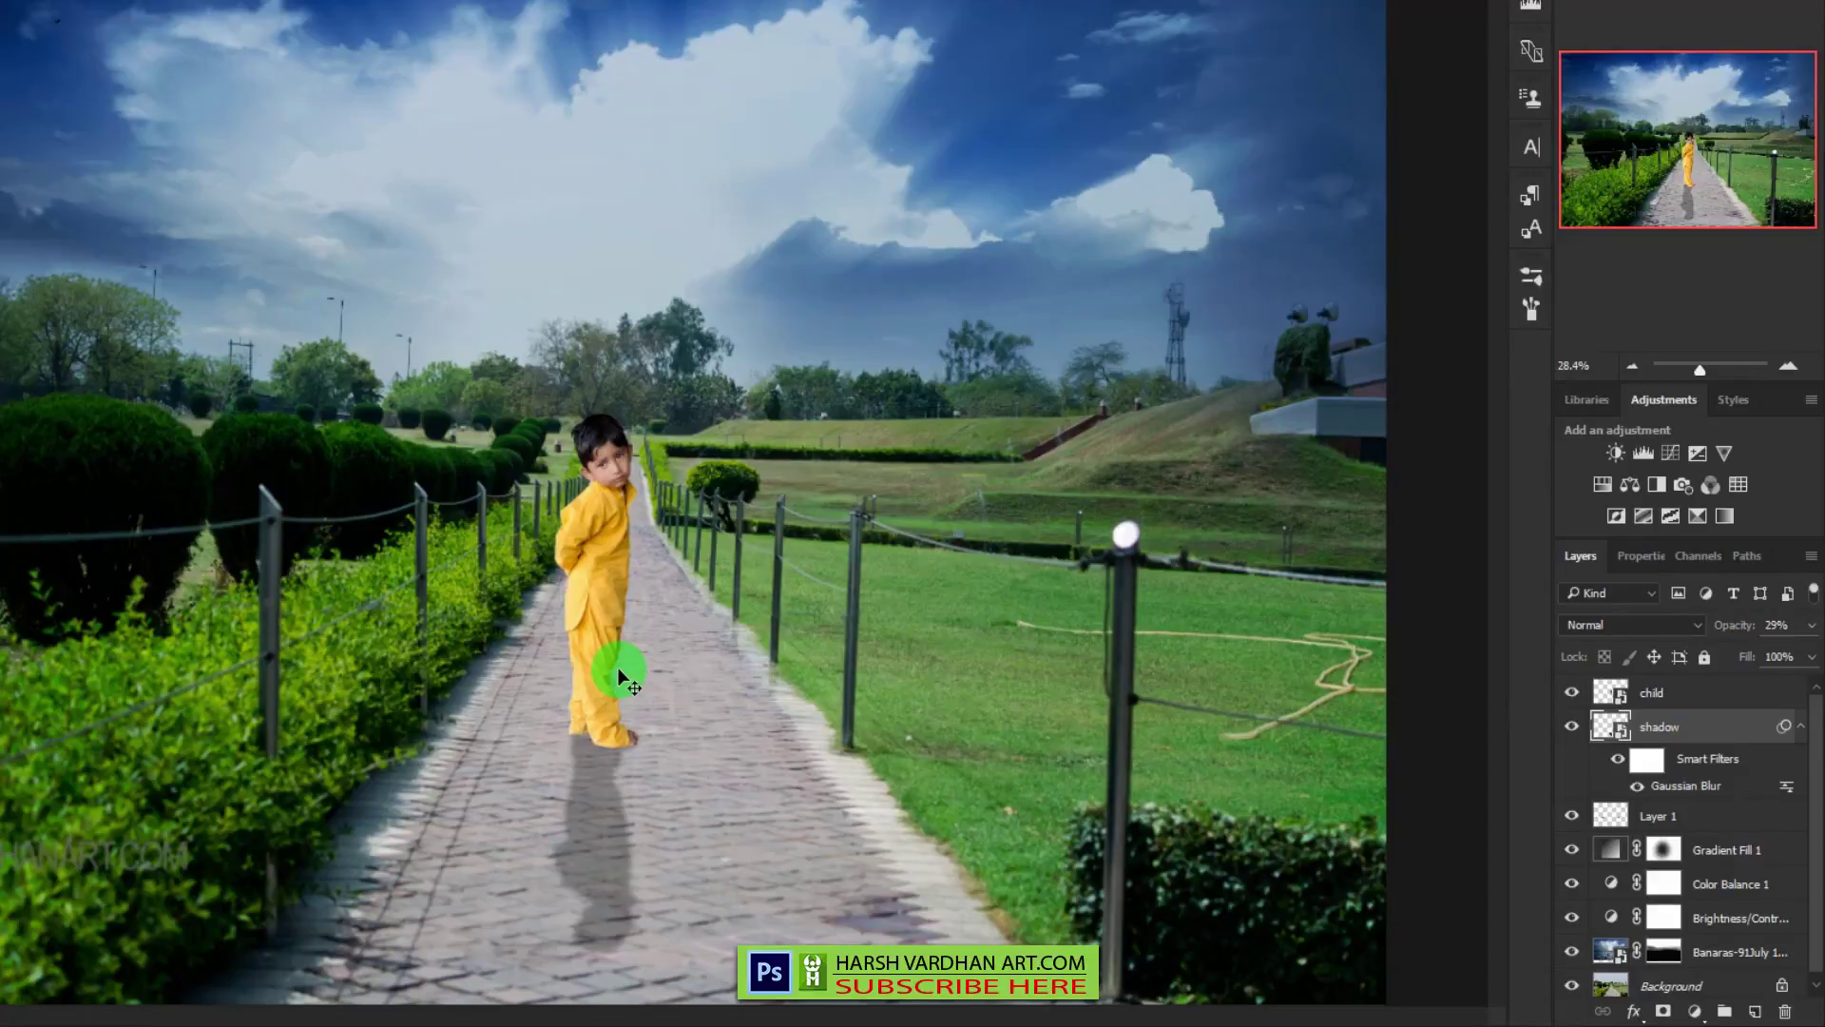
- Group the child and shadow layers together and name the group child
left_click(1685, 735)
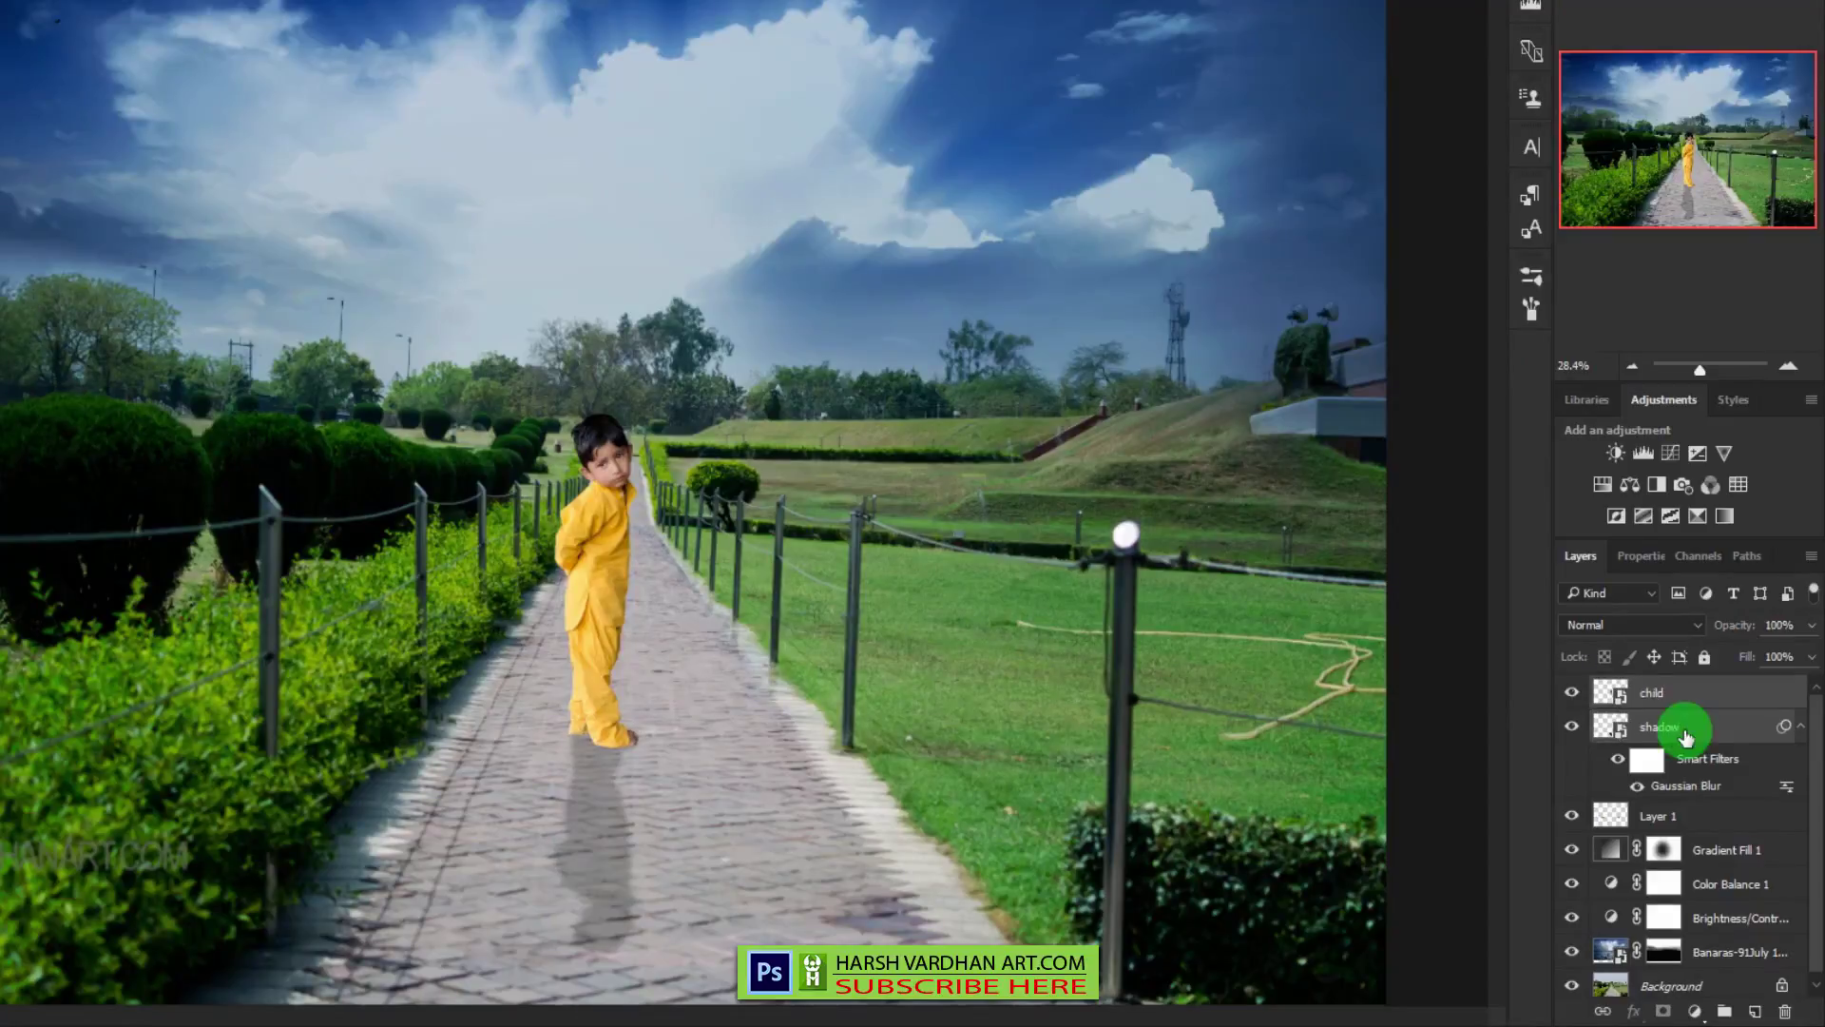
key("ctrl+g")
double_click(1664, 691)
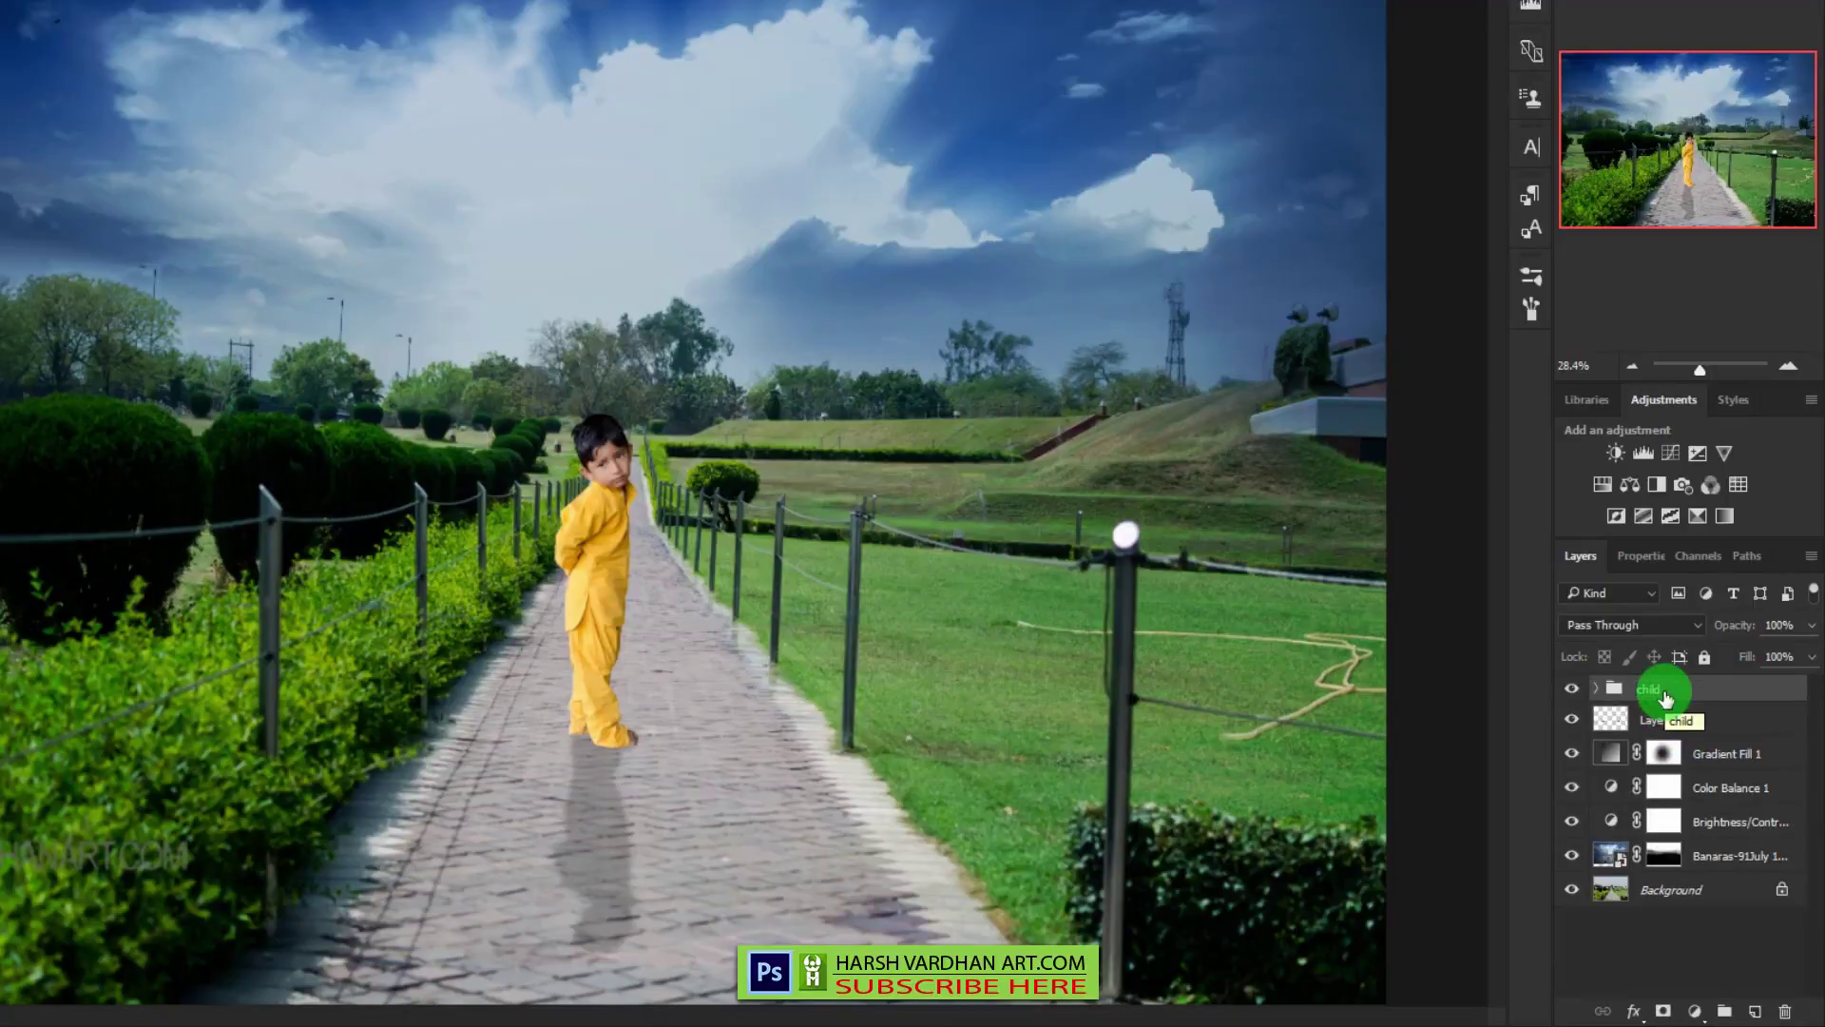
type("child")
key("Return")
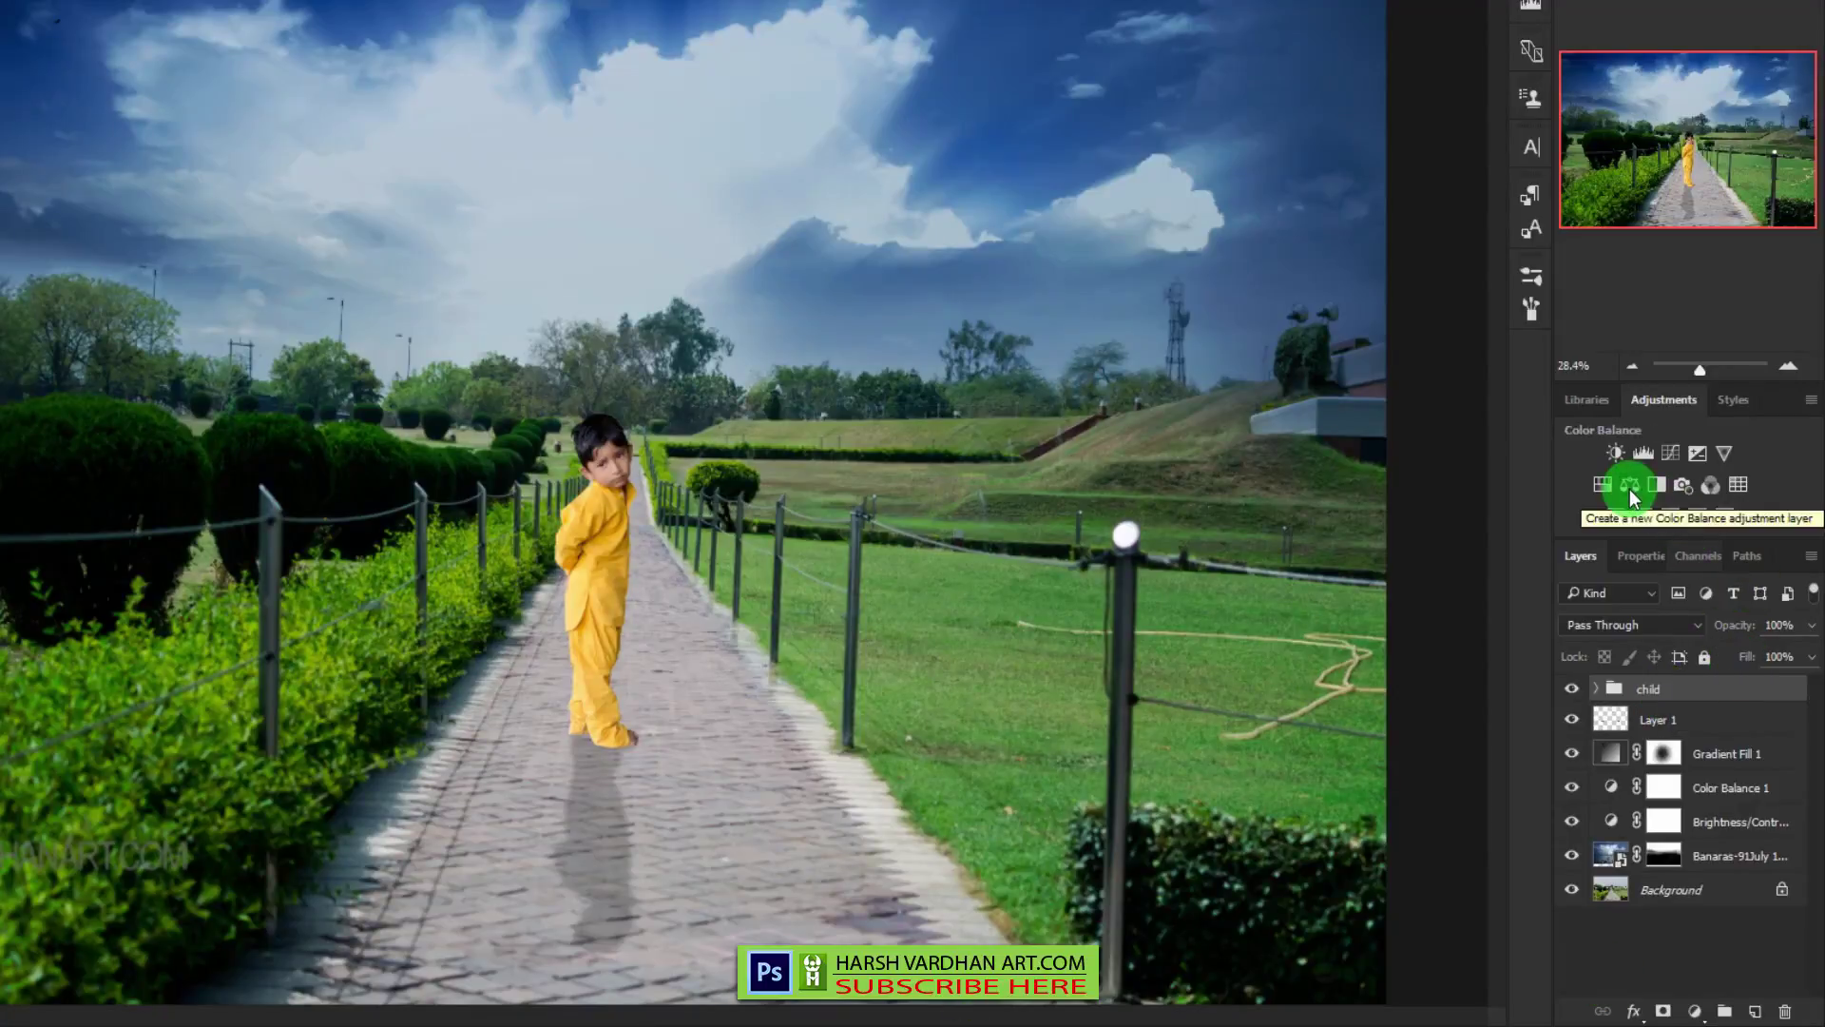
- Darken the child group with a clipped Curves adjustment, using points at input 79, output 59 and input 195, output 183
left_click(1670, 452)
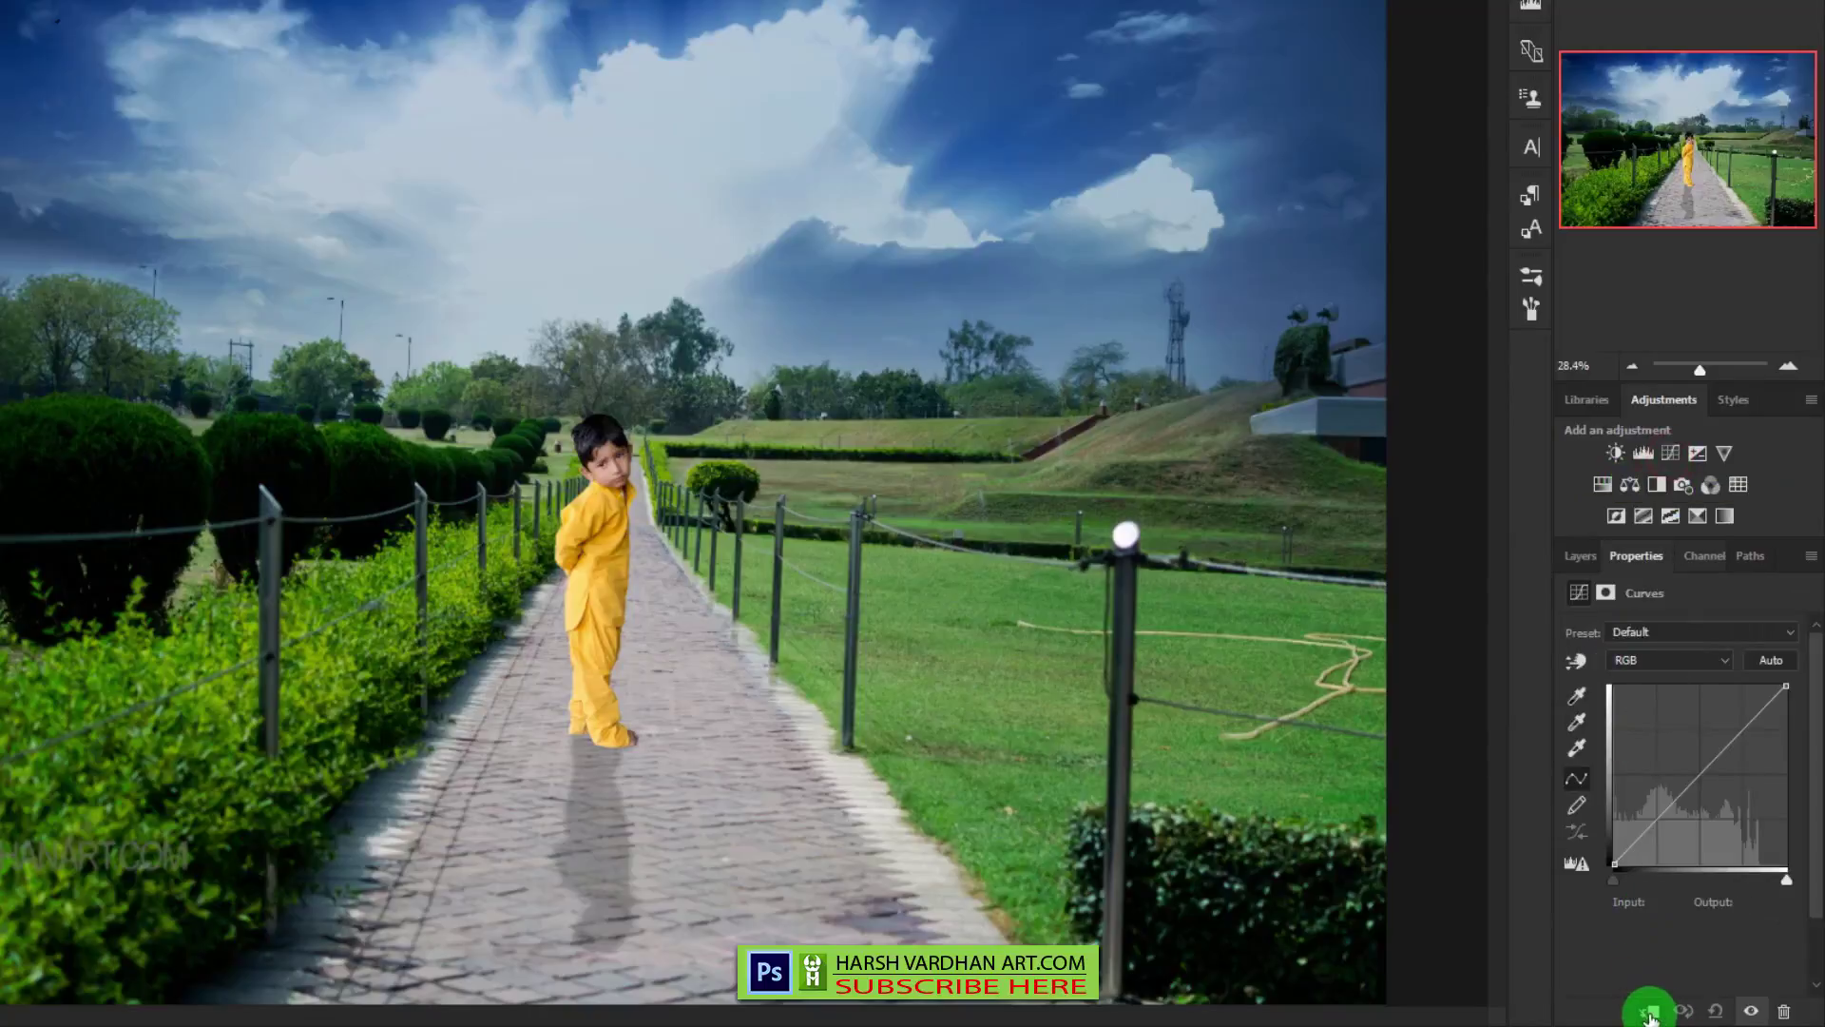
left_click(1649, 1012)
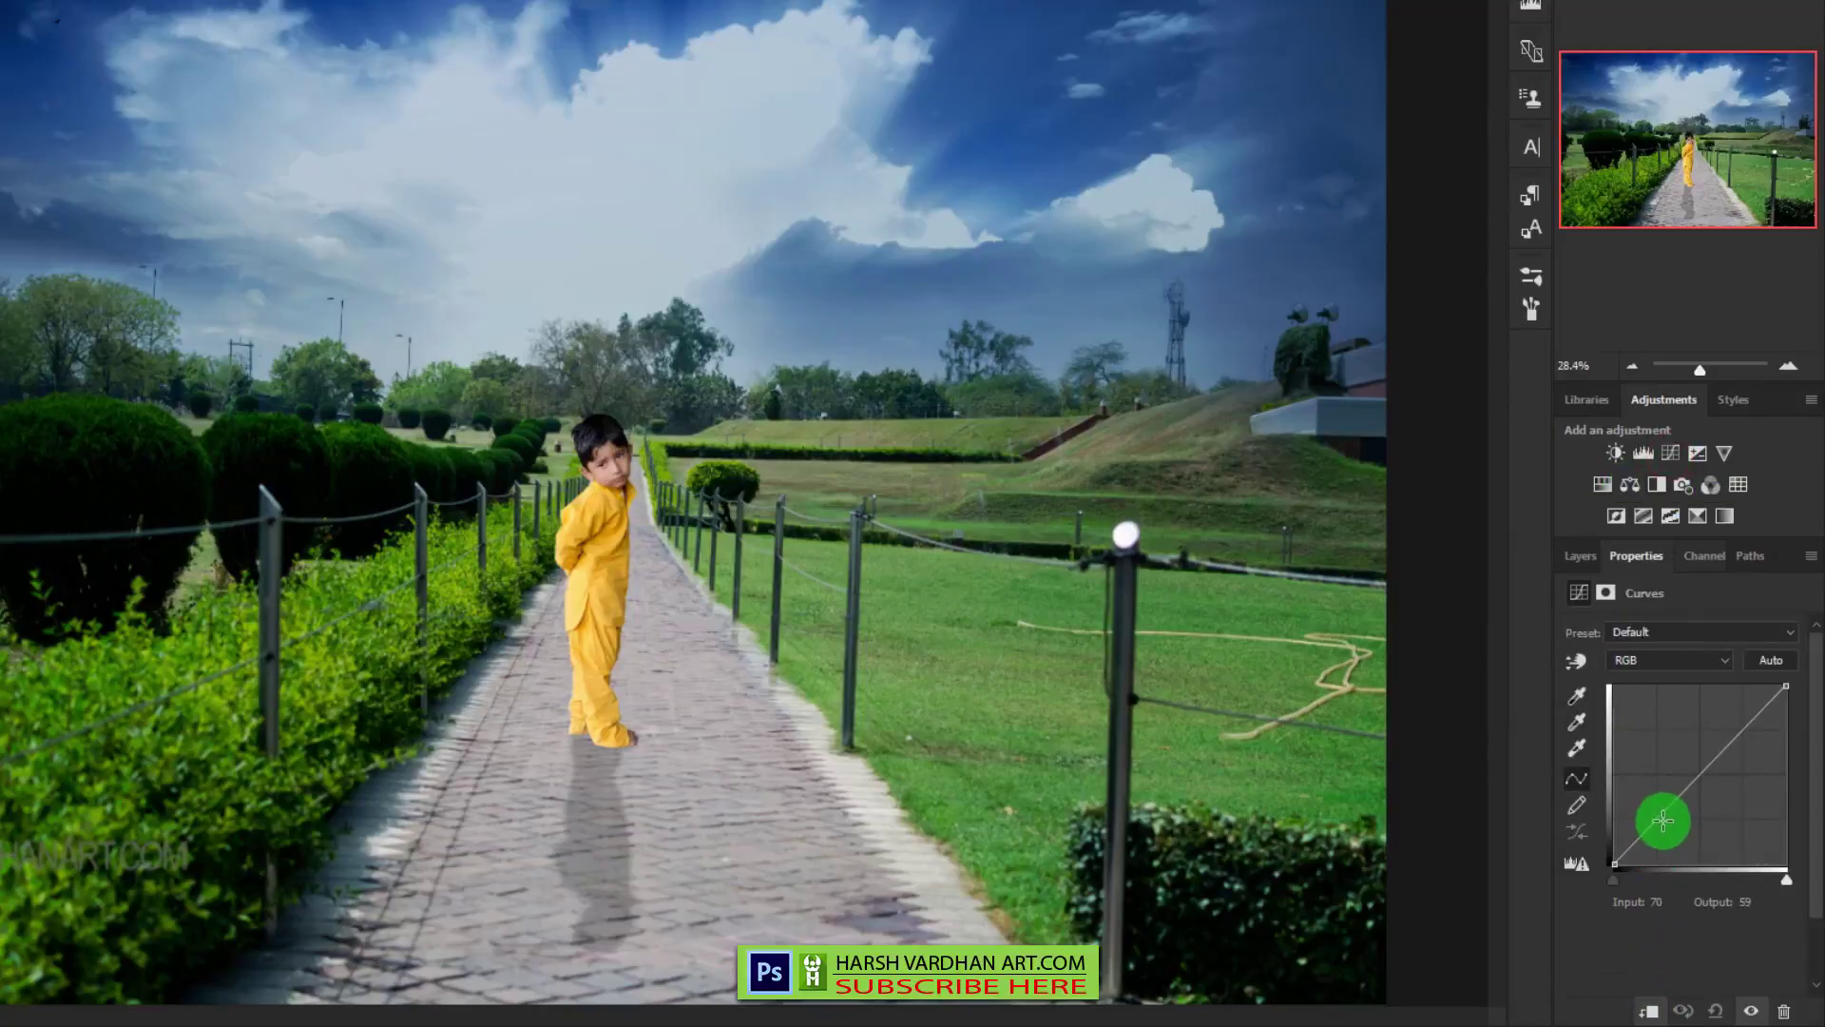
left_click_drag(1662, 819, 1668, 823)
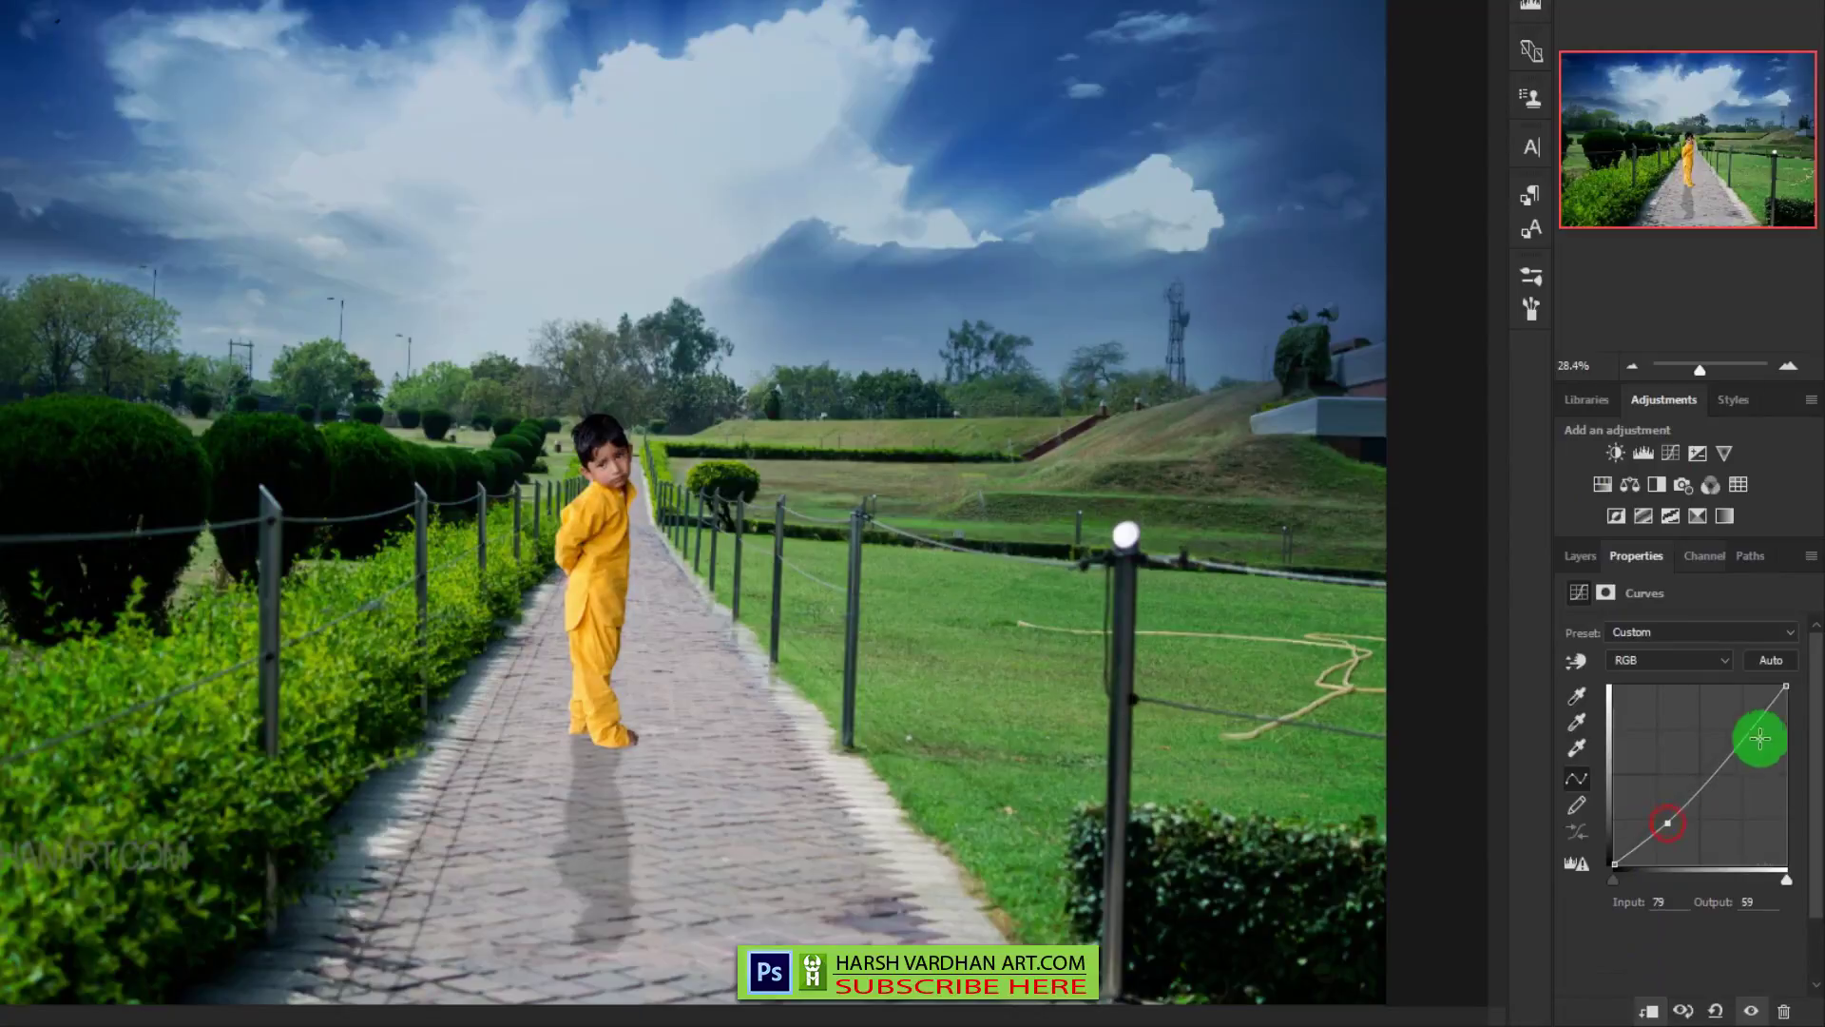
left_click(1729, 735)
left_click_drag(1731, 735, 1744, 737)
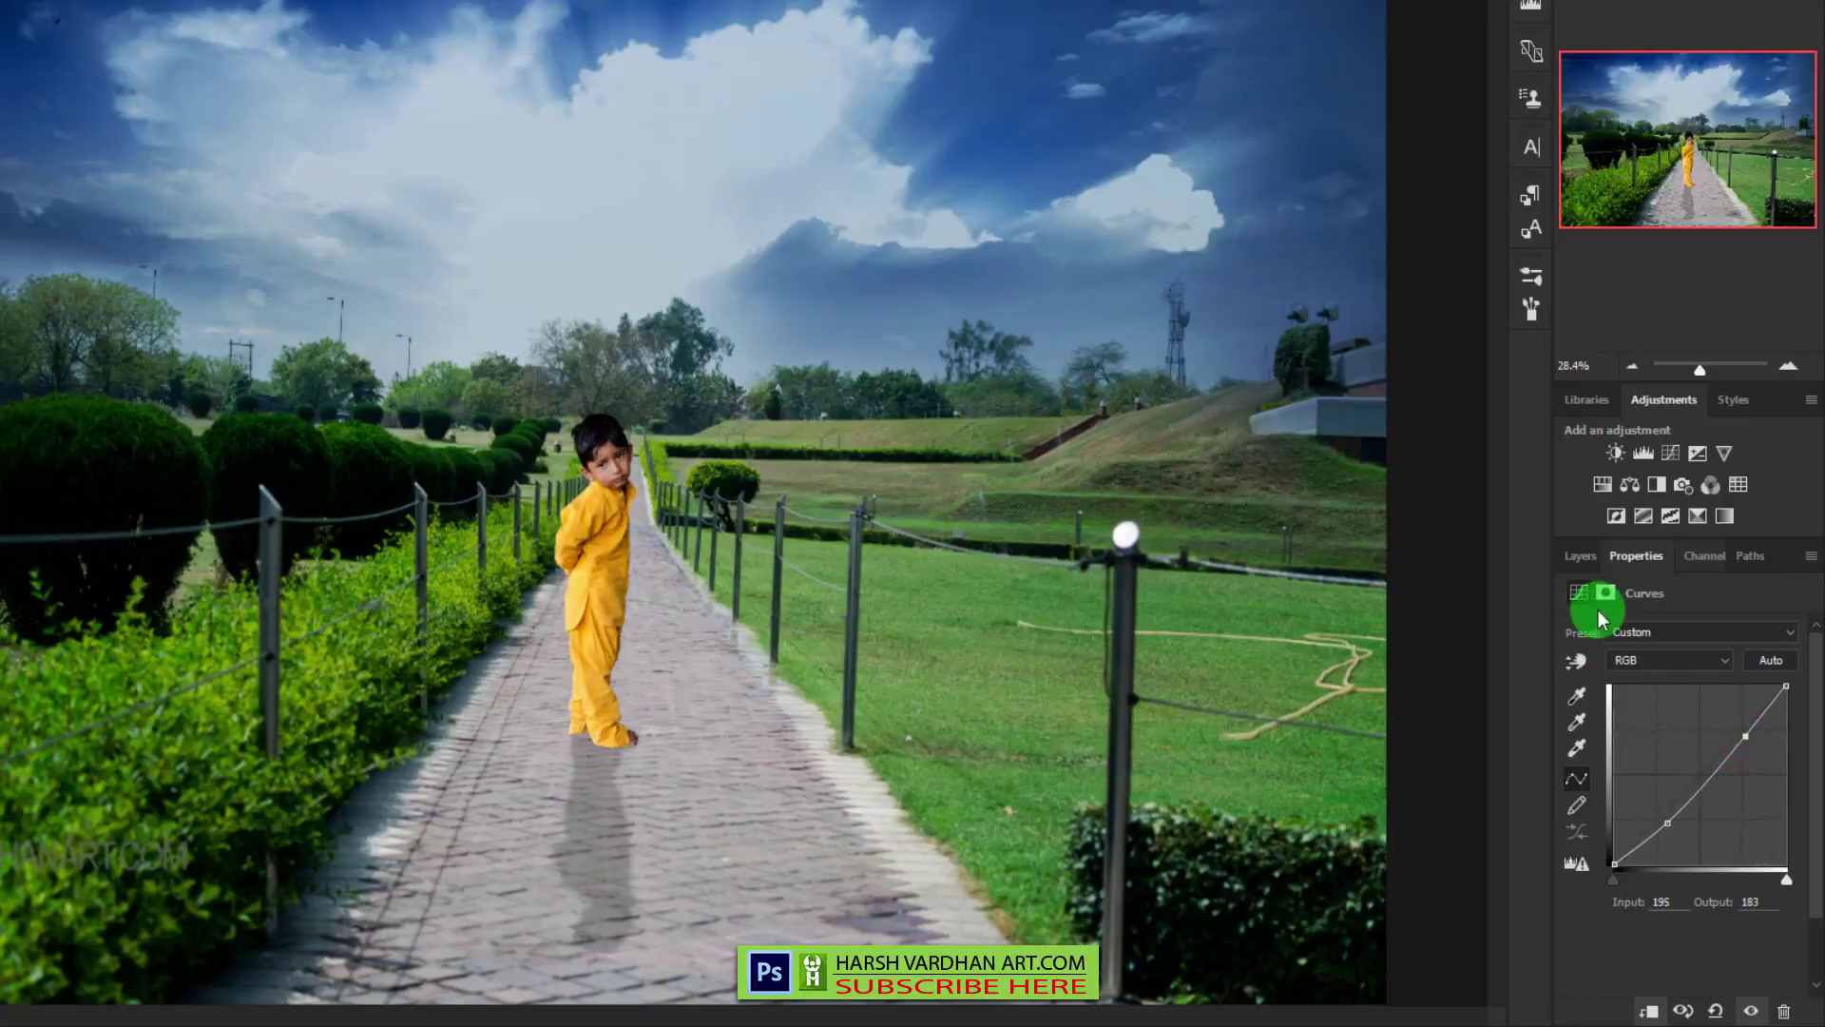
left_click(1580, 555)
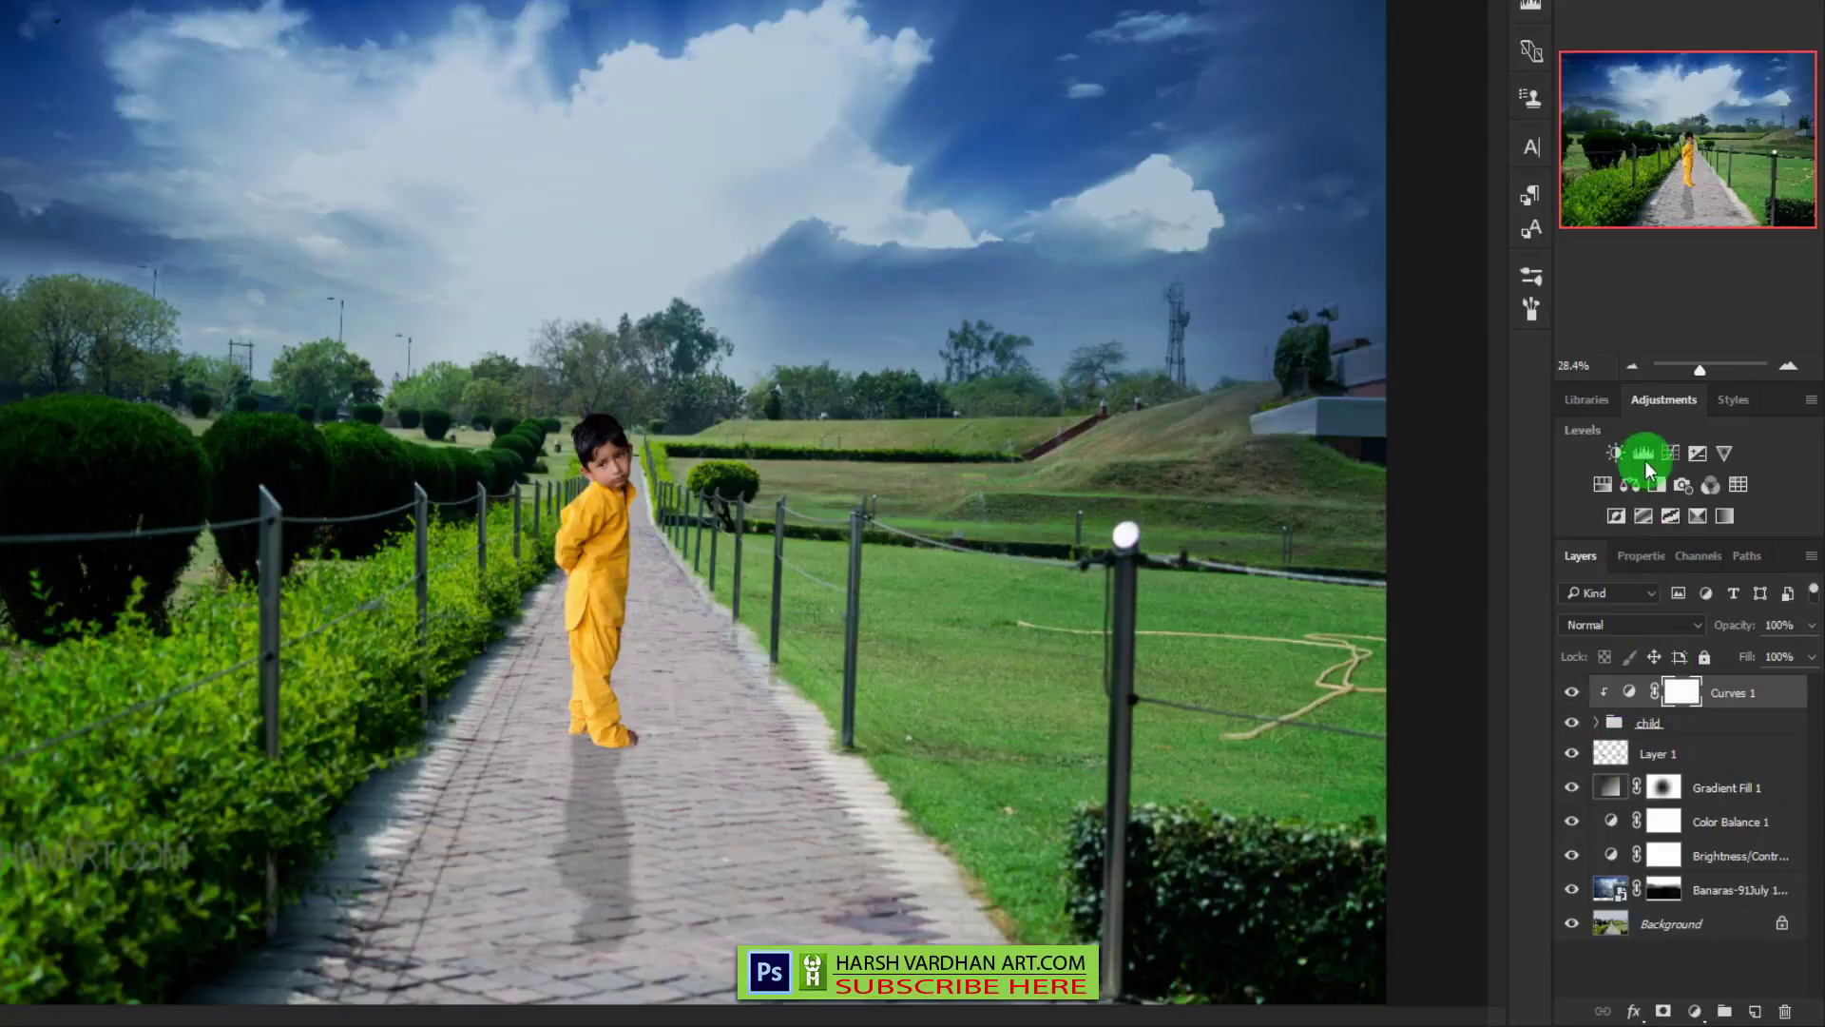
- Add a clipped Color Balance adjustment for the child group with midtones Cyan-Red -22, Magenta-Green +6 and Yellow-Blue +3
left_click(1629, 483)
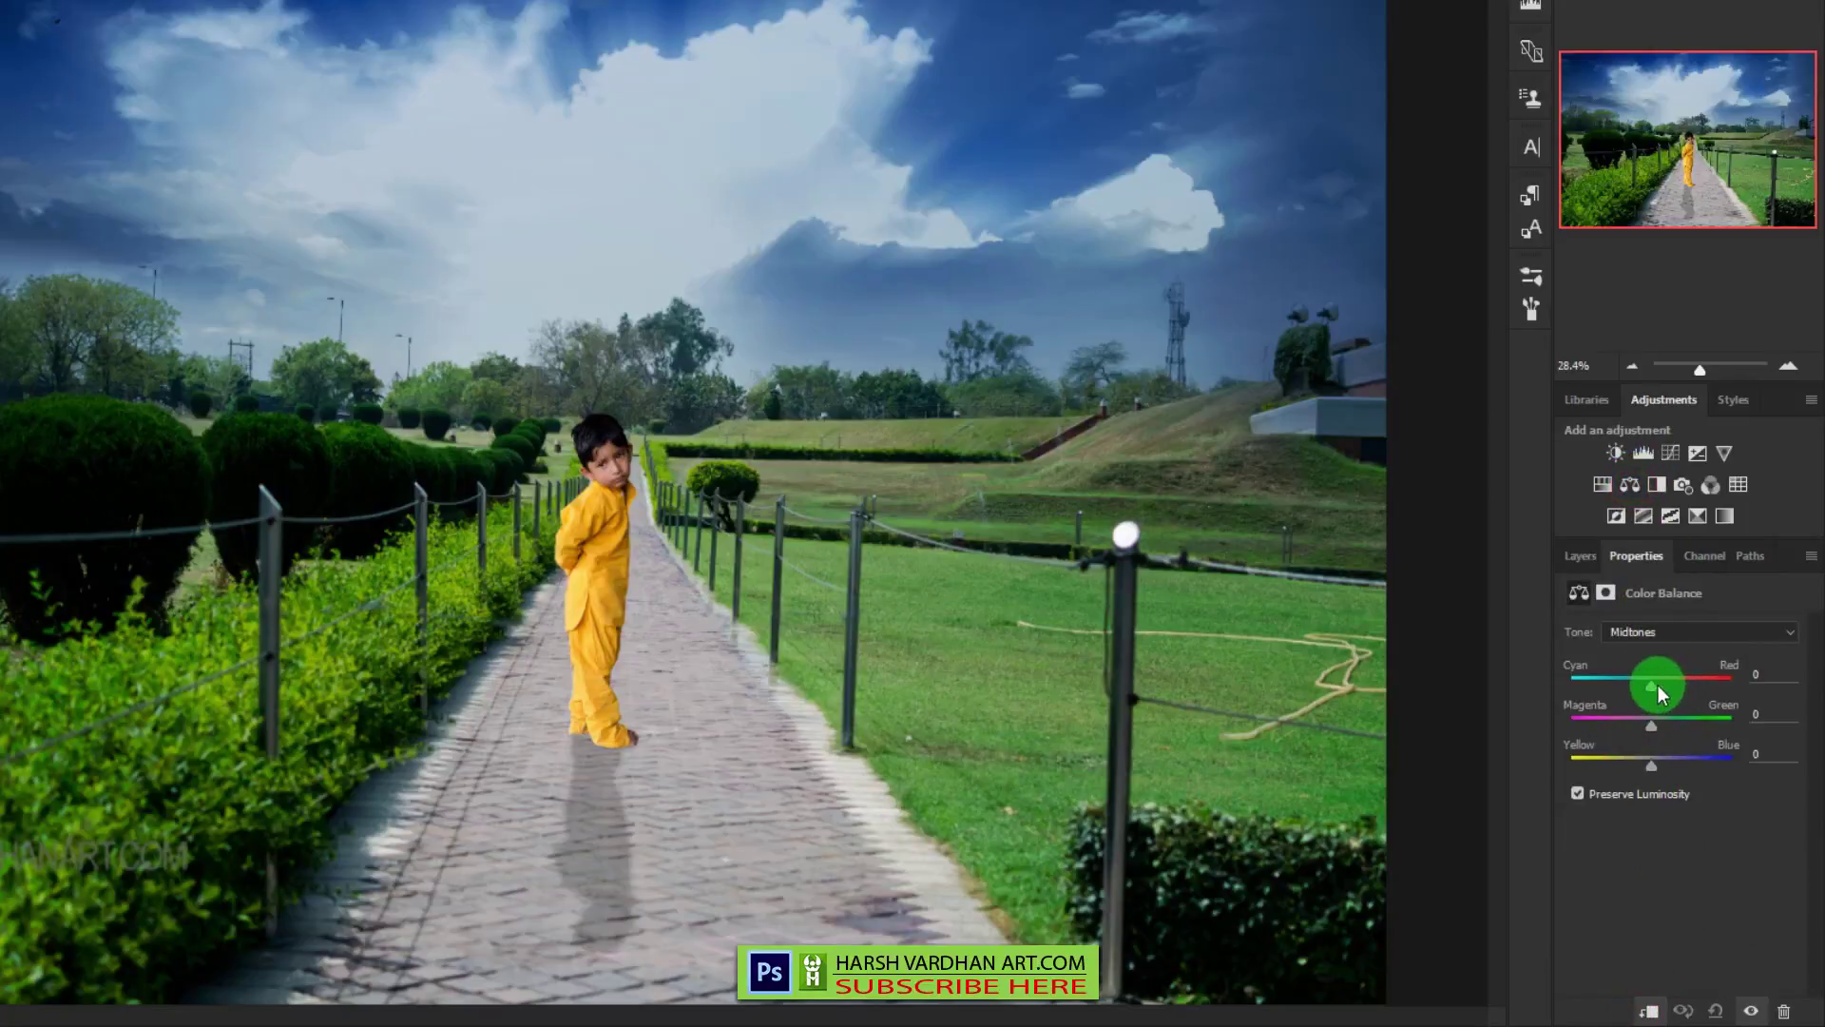
left_click_drag(1654, 682, 1655, 727)
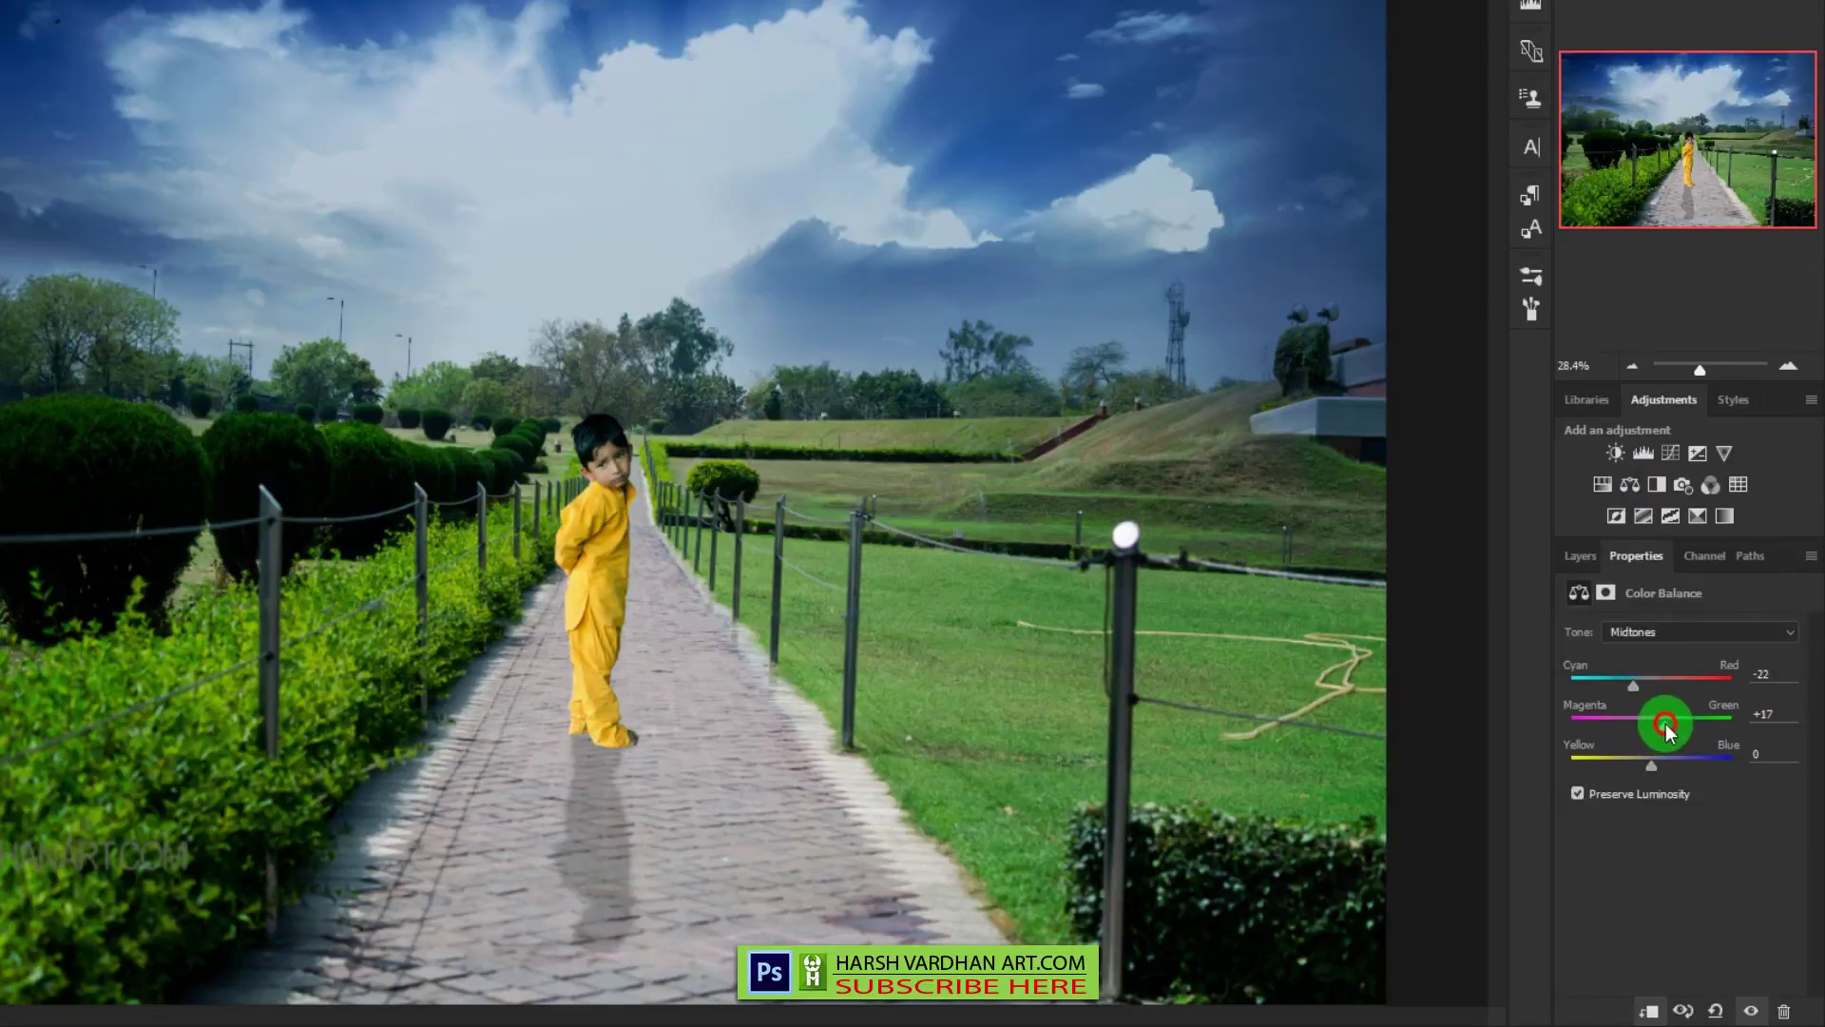
mouse_move(1651, 761)
left_mouse_down()
mouse_move(1630, 764)
mouse_move(1651, 768)
left_mouse_up()
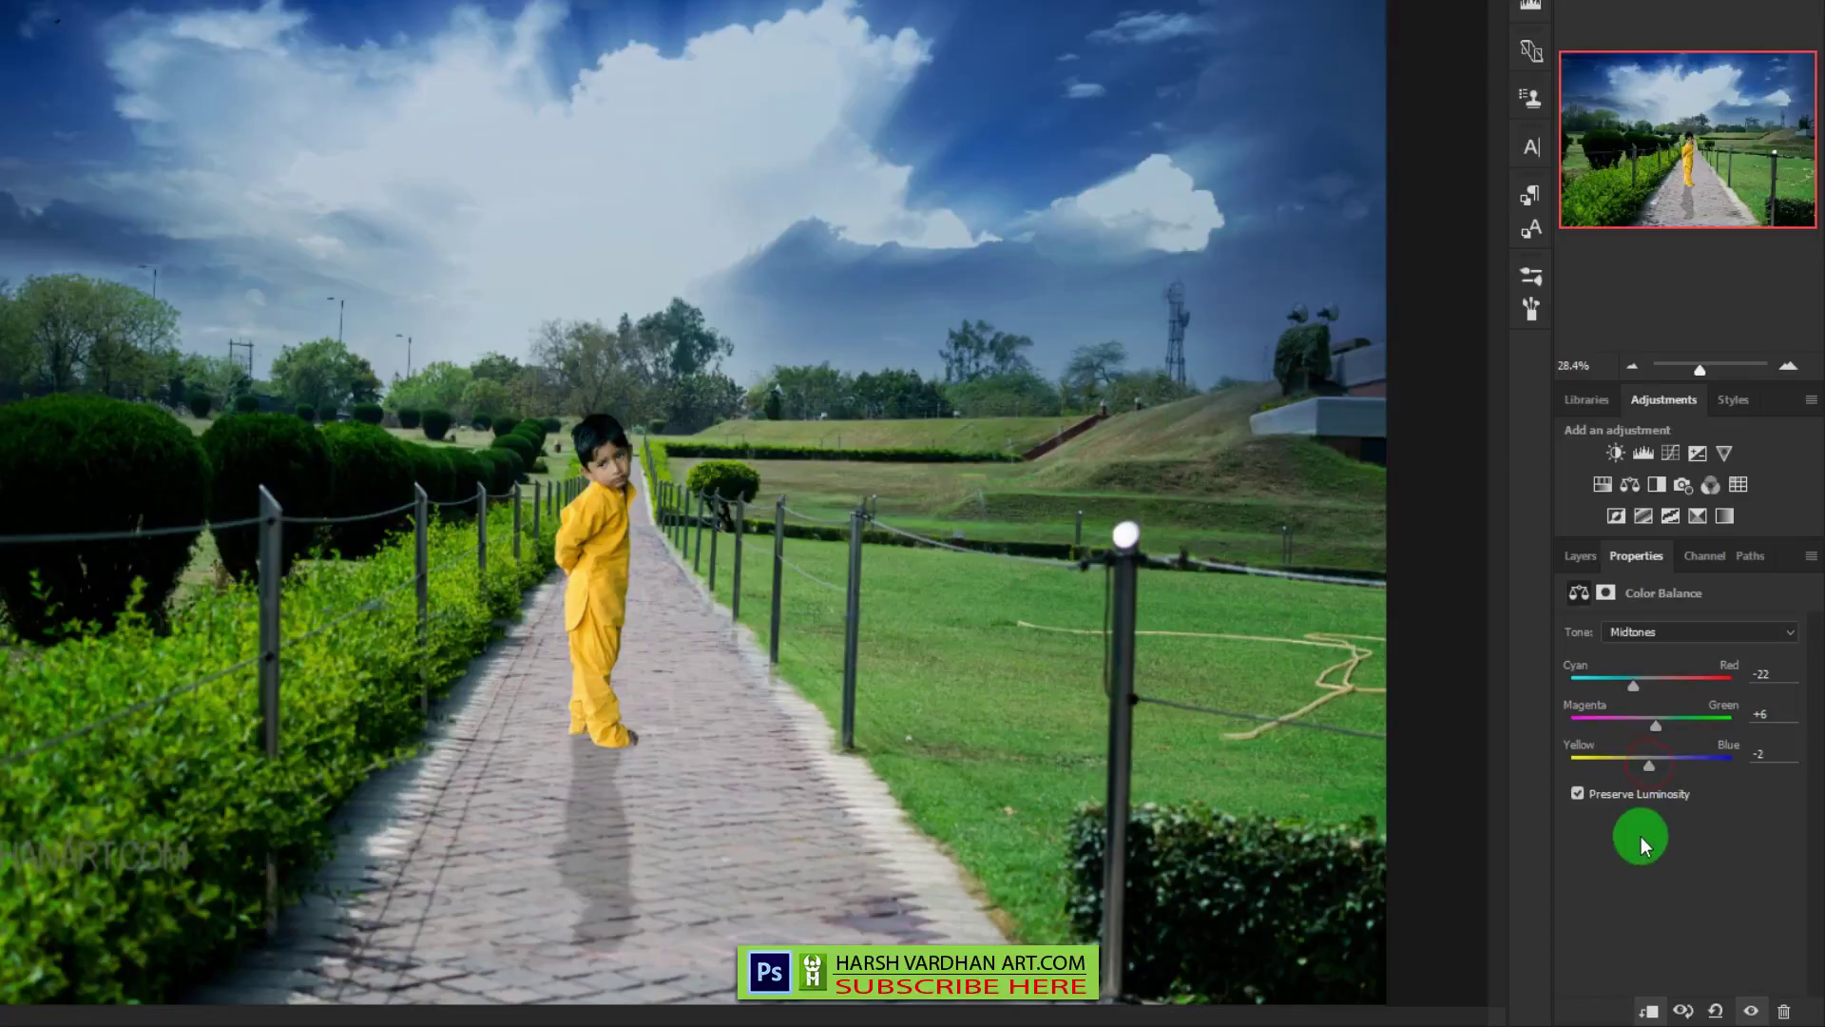
mouse_move(1650, 765)
left_mouse_down()
mouse_move(1629, 760)
mouse_move(1656, 771)
left_mouse_up()
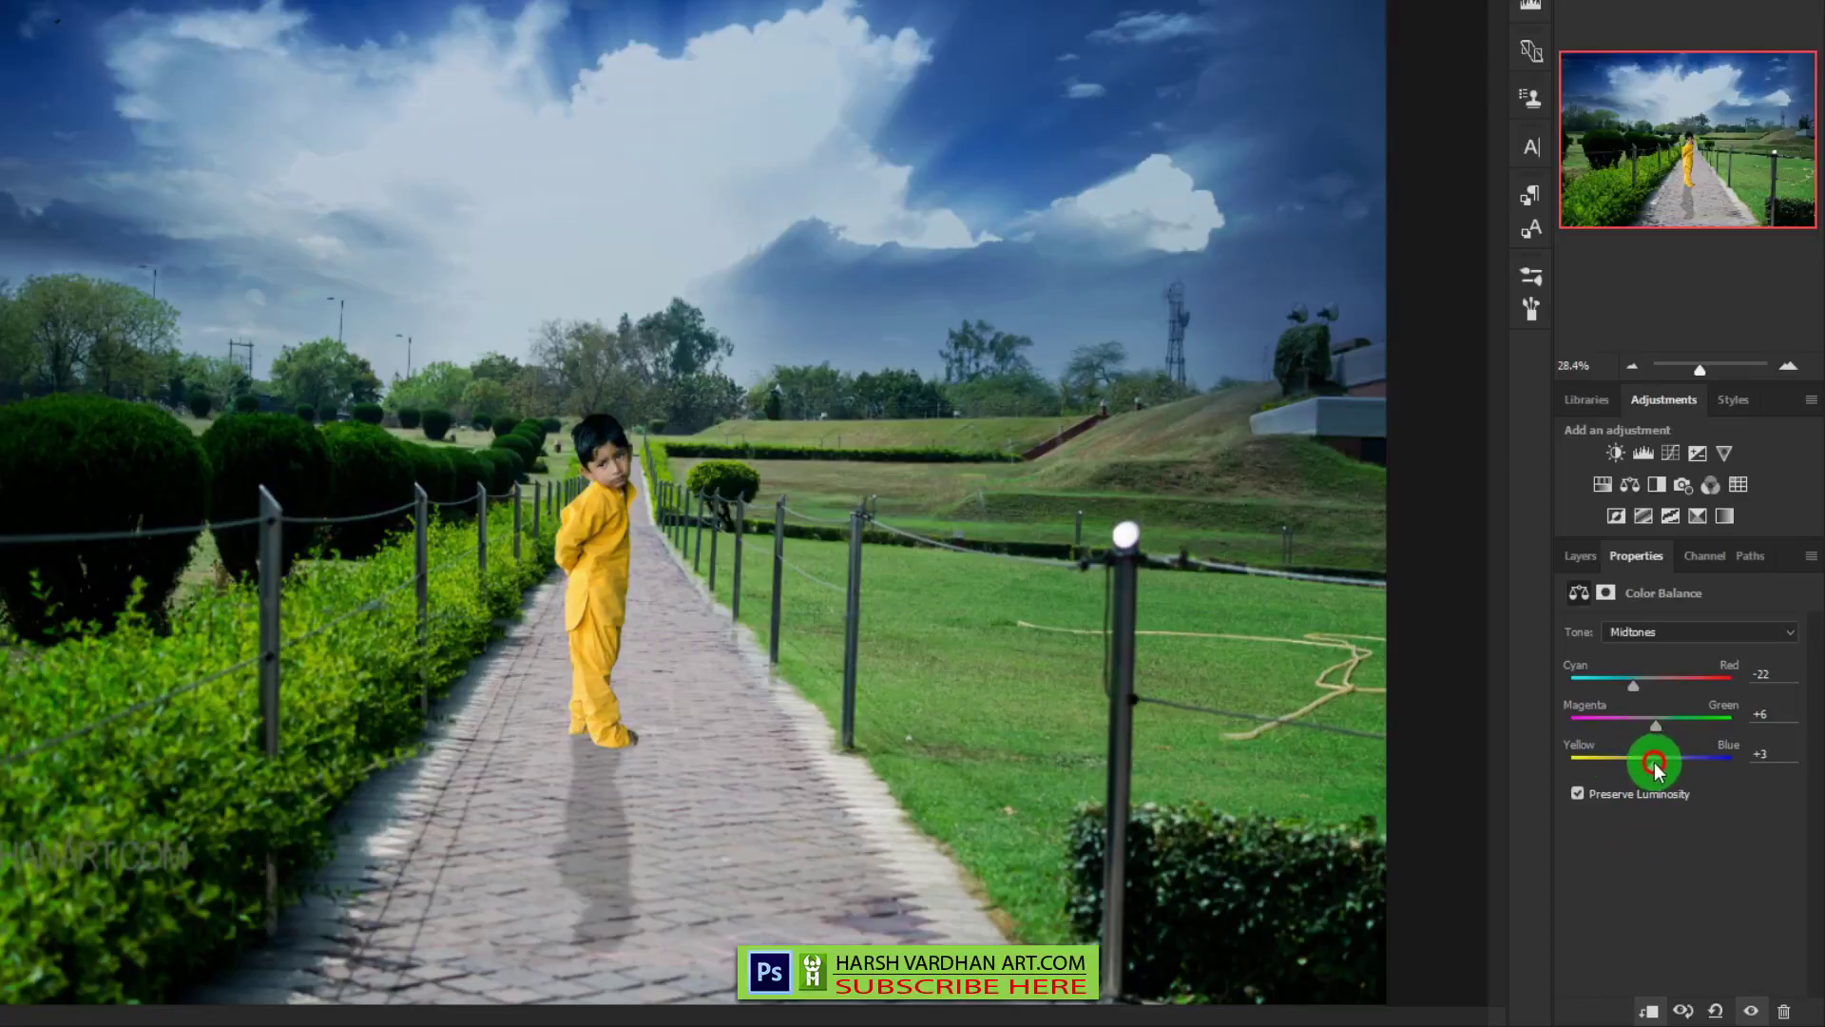
- Set the child's Color Balance shadows to Cyan-Red -2, Magenta-Green +9 and Yellow-Blue -9
left_click(1639, 632)
left_click(1633, 646)
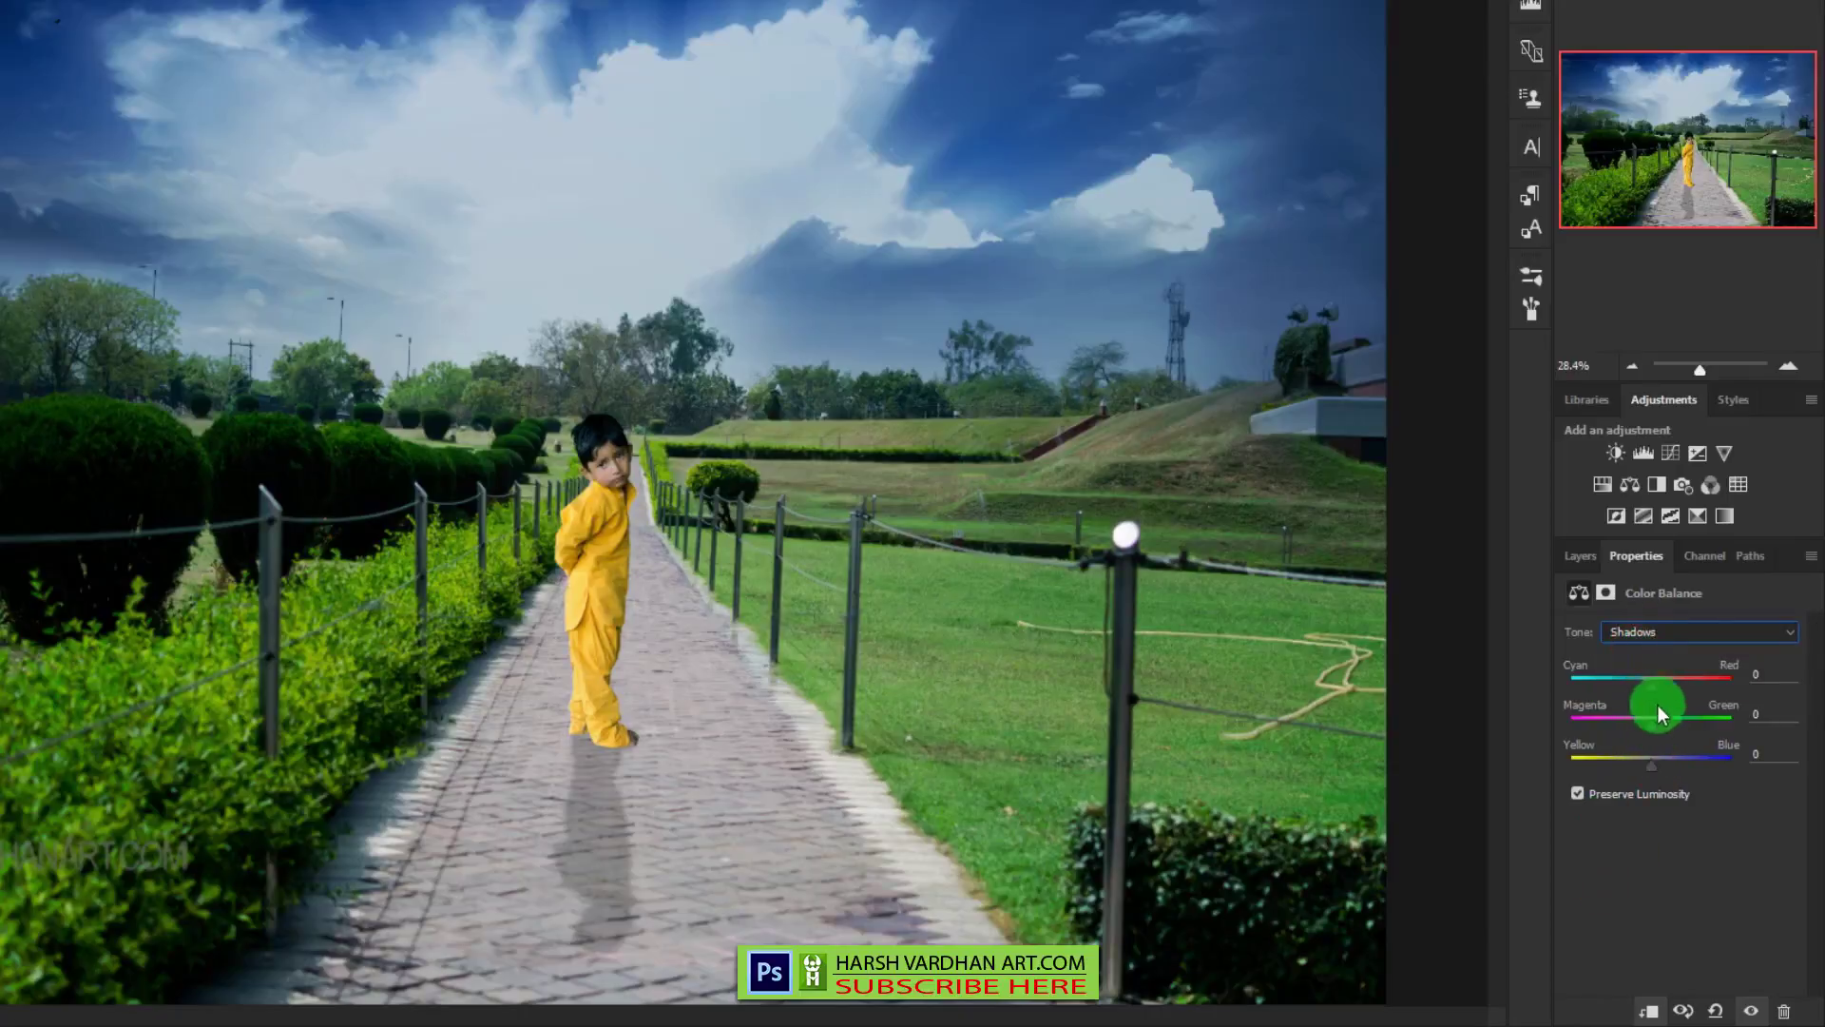
left_click_drag(1650, 685, 1645, 761)
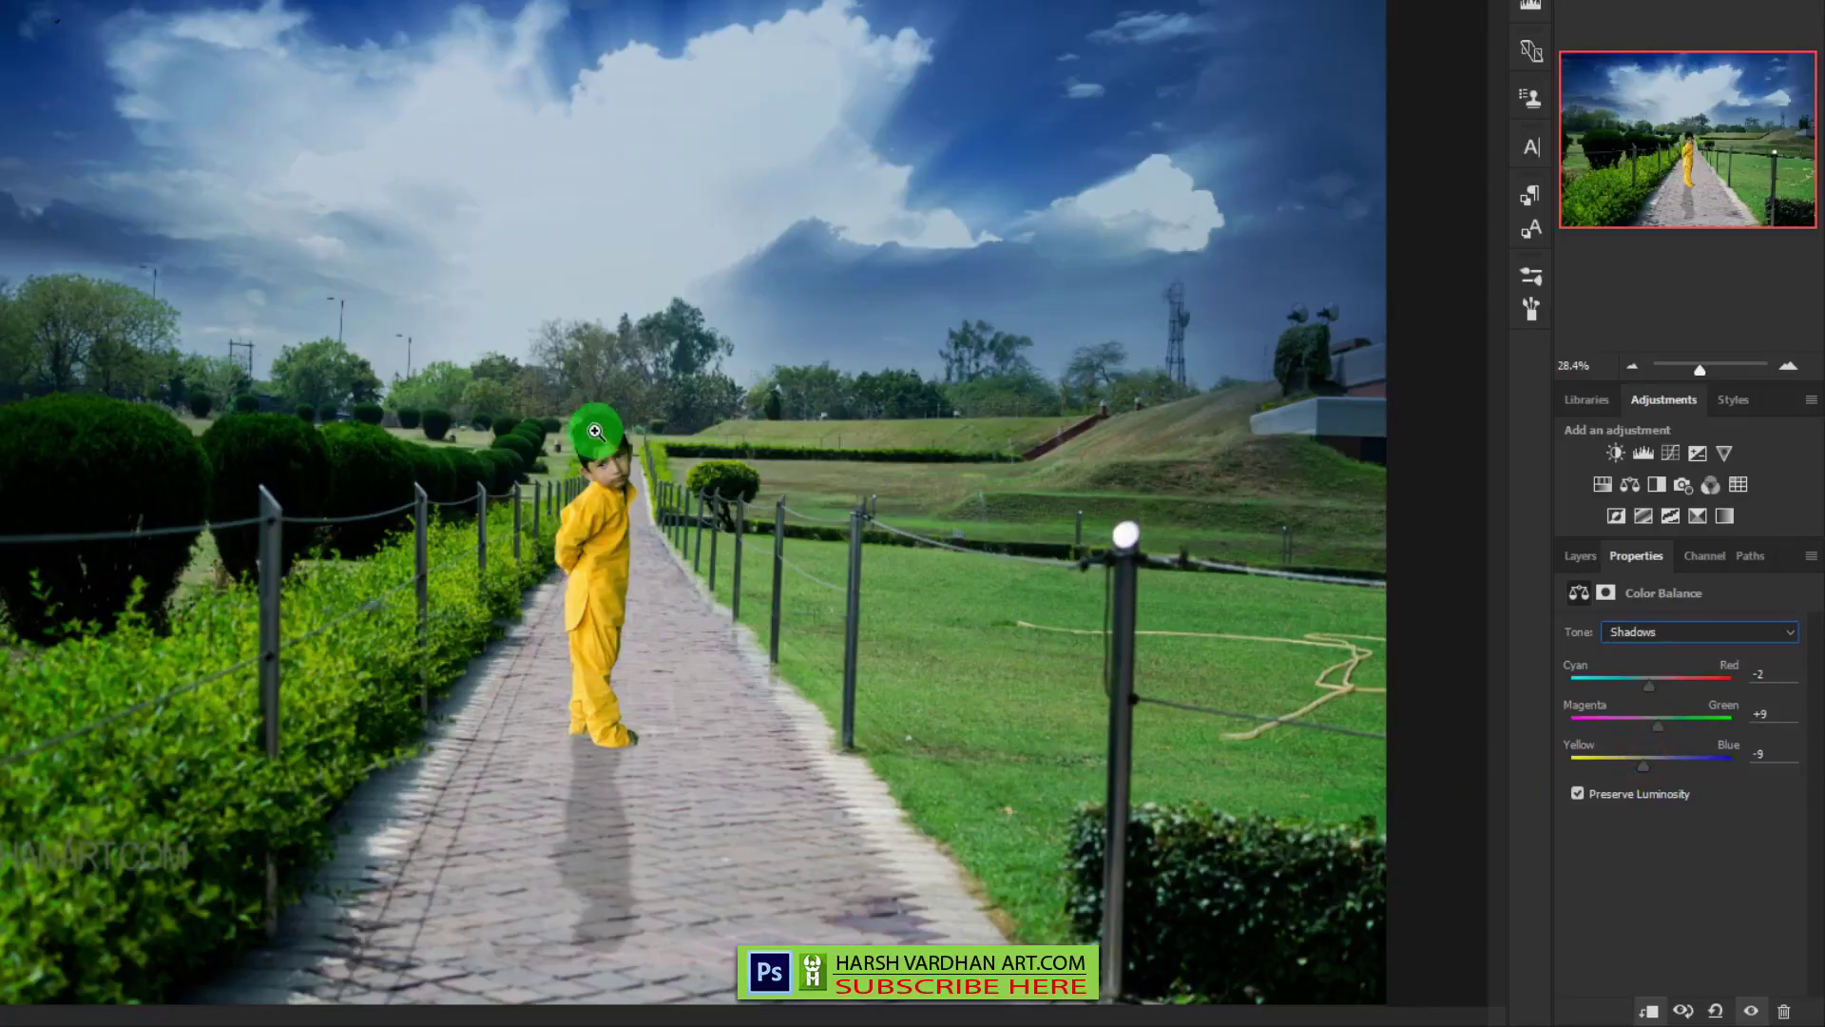
- Examine the child's hair, face and clothing up close and in the full image to judge the color match with the background
left_click_drag(752, 565, 807, 609)
left_click_drag(758, 723, 855, 516)
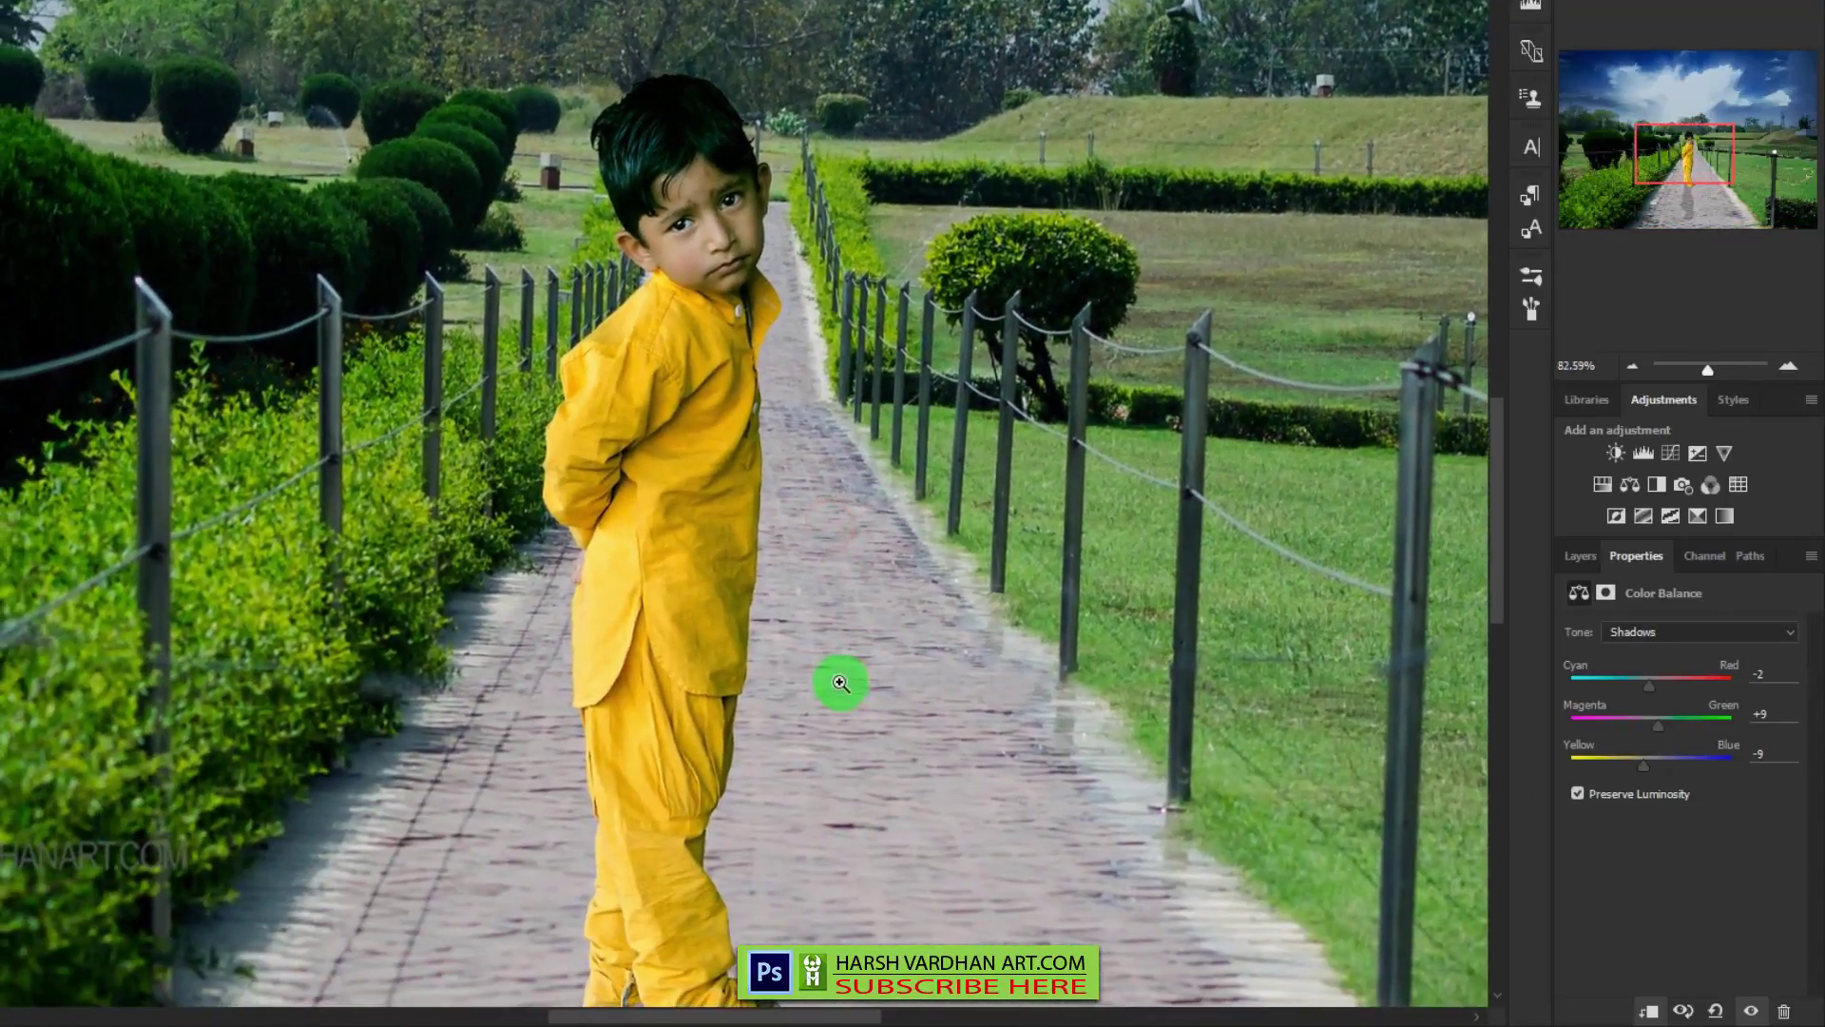
left_click_drag(844, 655, 818, 644)
left_click_drag(767, 709, 767, 619)
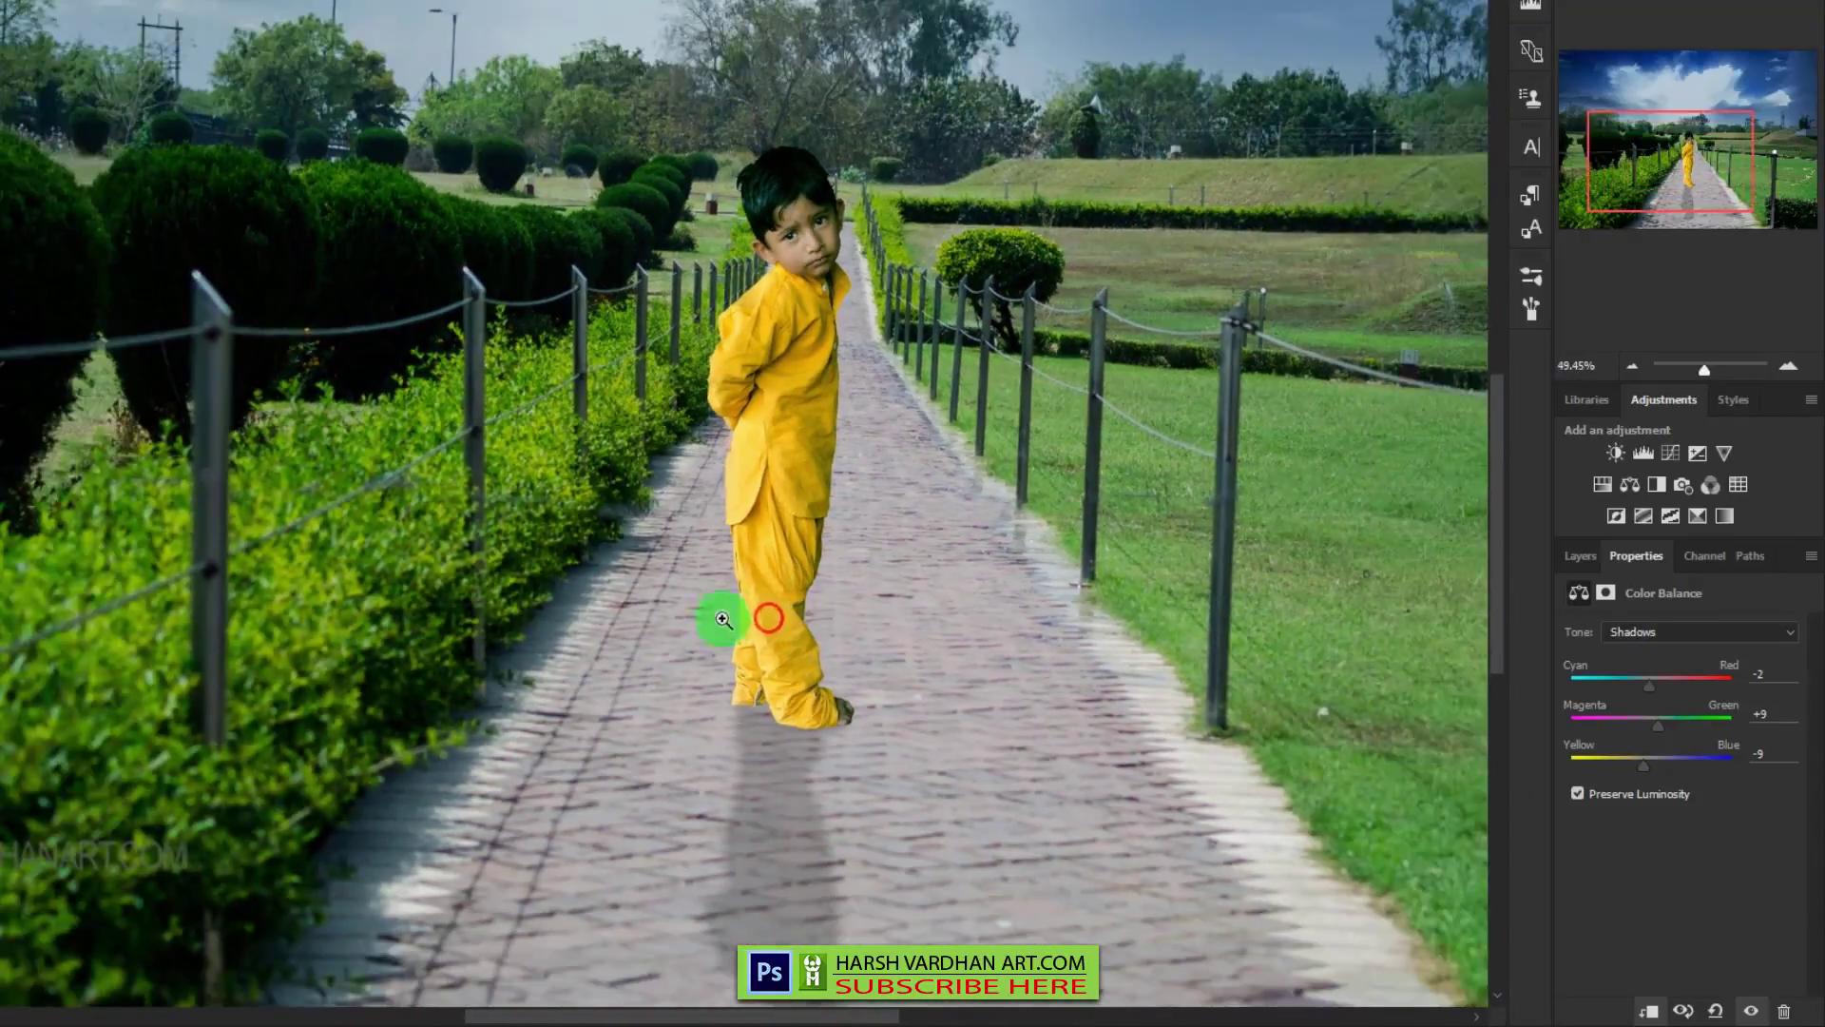
mouse_move(824, 555)
left_mouse_down()
mouse_move(800, 554)
mouse_move(859, 541)
mouse_move(829, 521)
left_mouse_up()
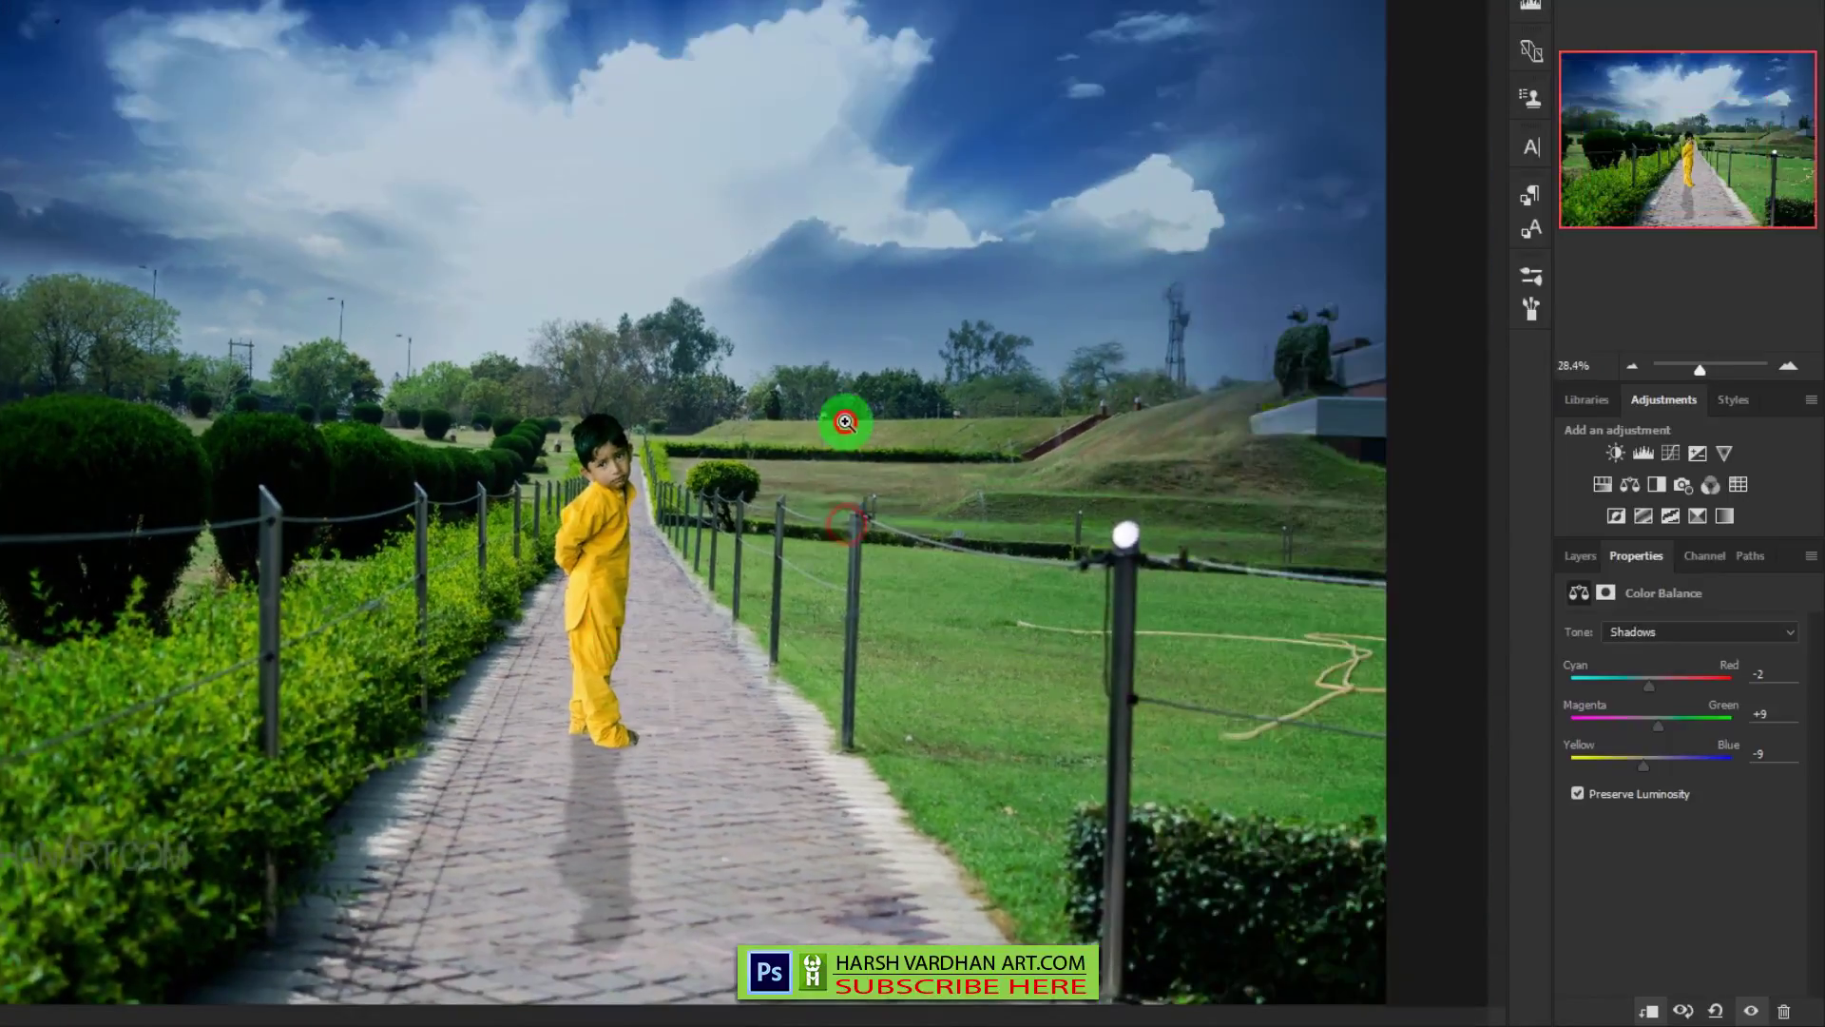
left_click_drag(844, 420, 933, 468)
left_click_drag(478, 607, 708, 487)
left_click_drag(599, 552, 640, 550)
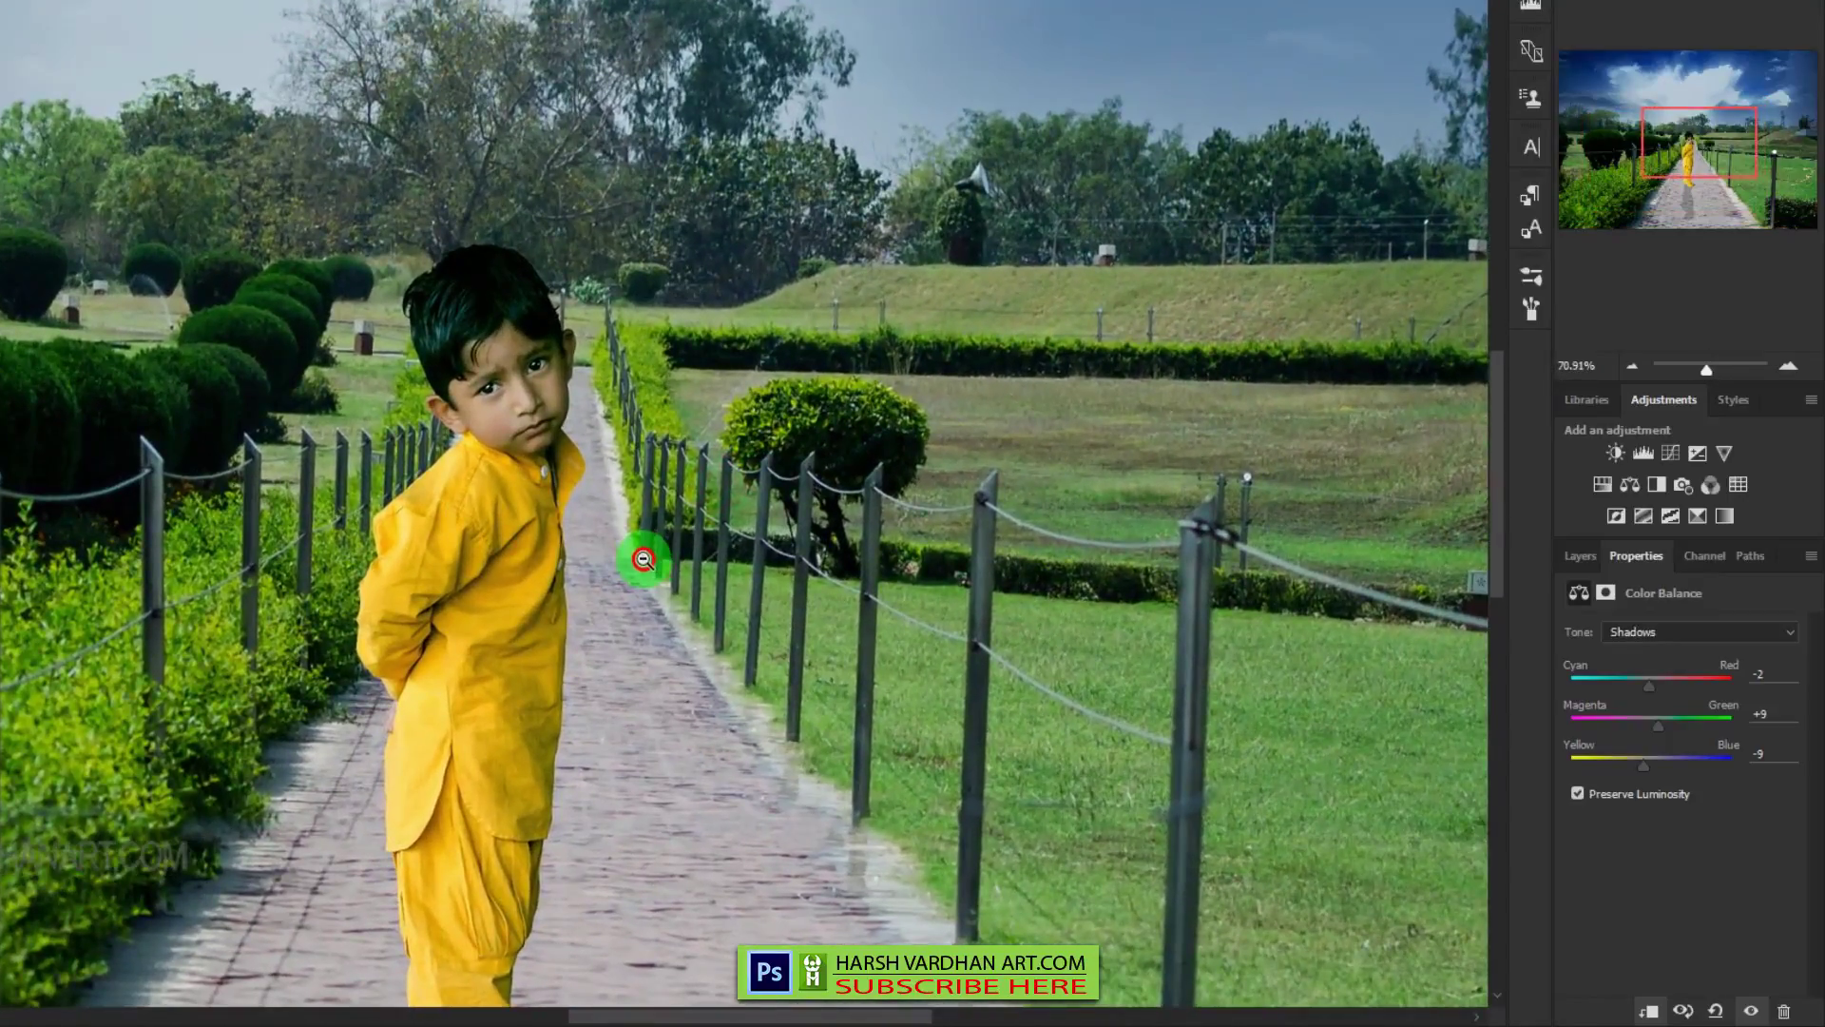
- Refine the child's Color Balance shadows to Cyan-Red -10, Magenta-Green -3 and Yellow-Blue -3
left_click_drag(1657, 732, 1648, 732)
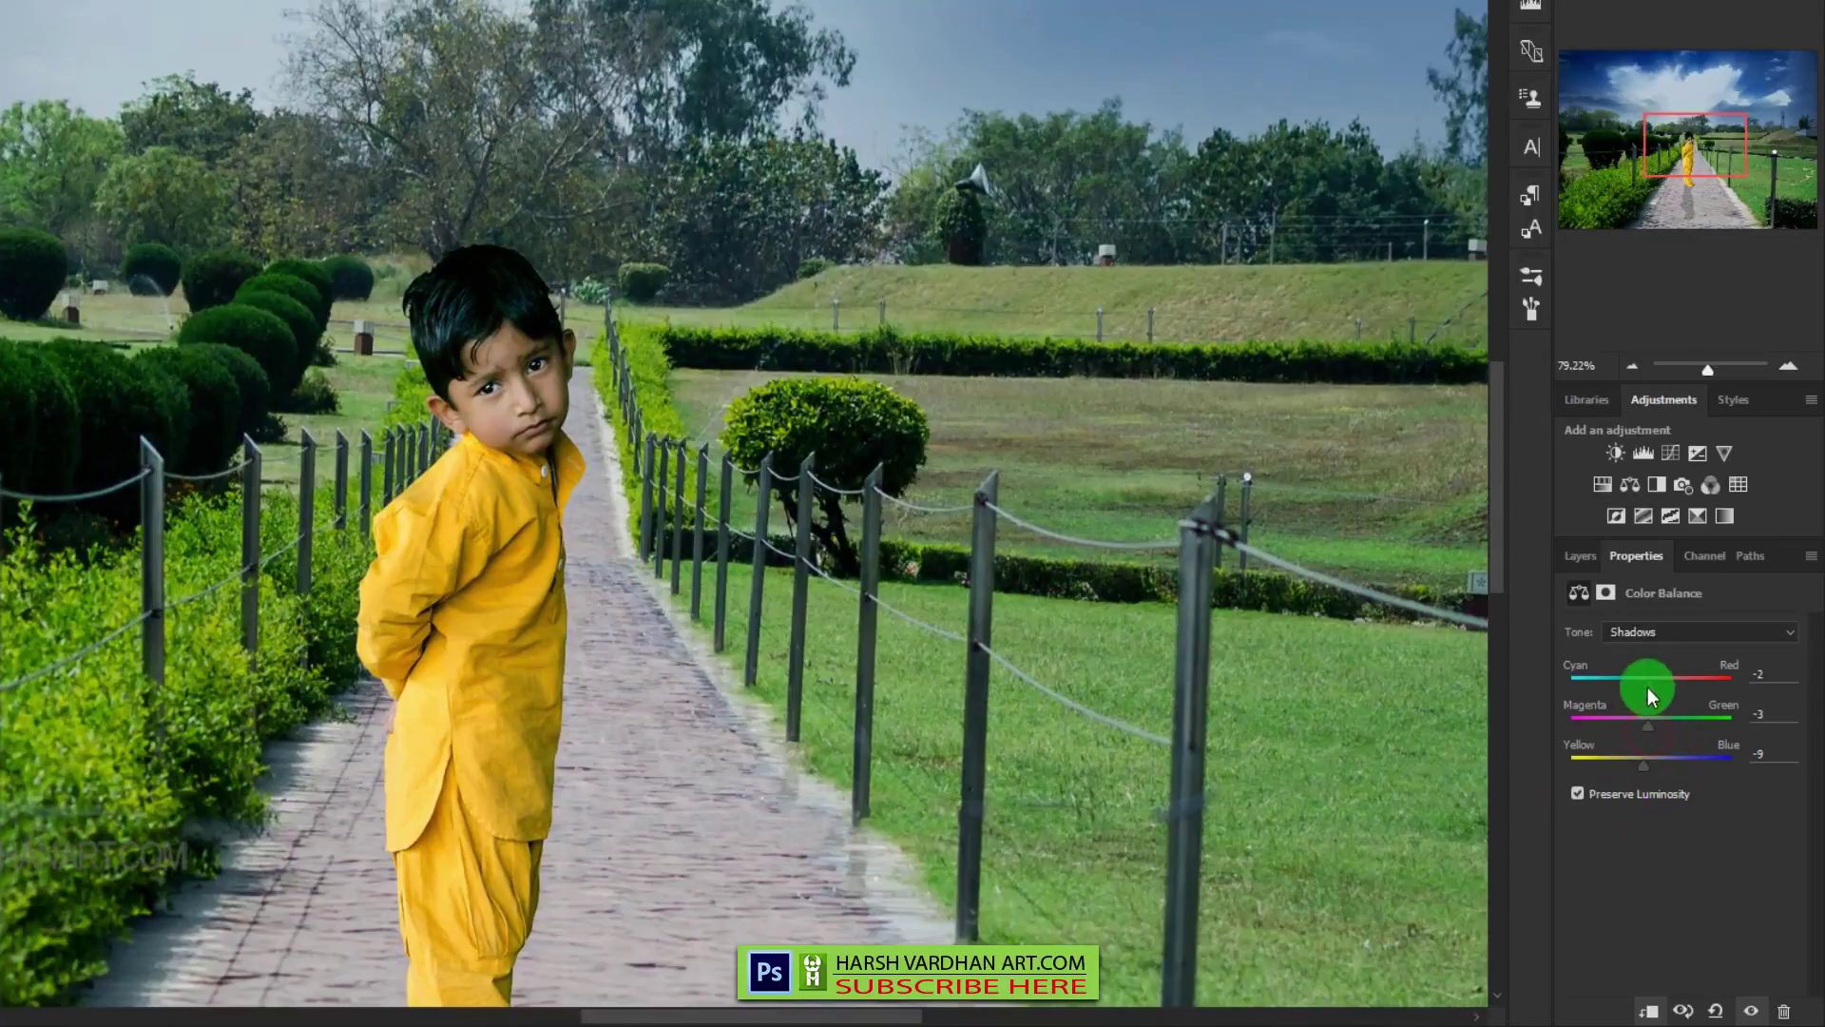
left_click_drag(1648, 686, 1643, 685)
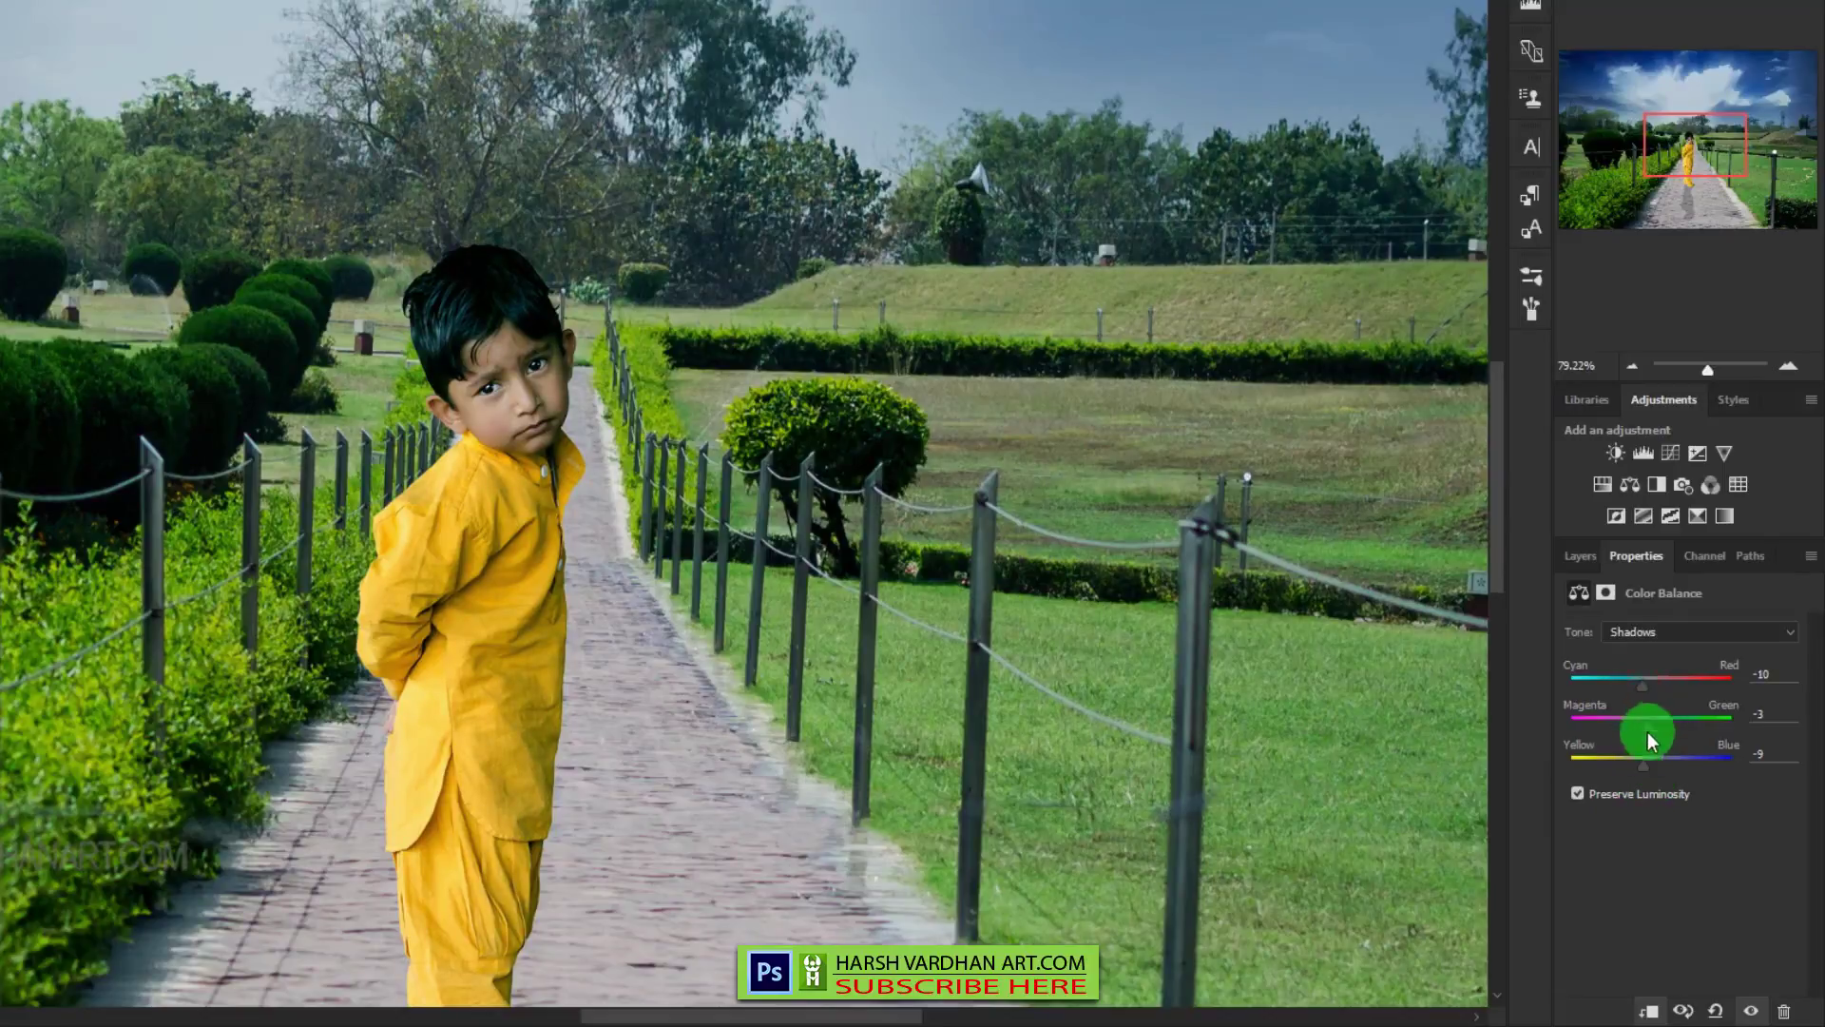
left_click_drag(1644, 766, 1651, 768)
left_click(1600, 858)
key("ctrl+0")
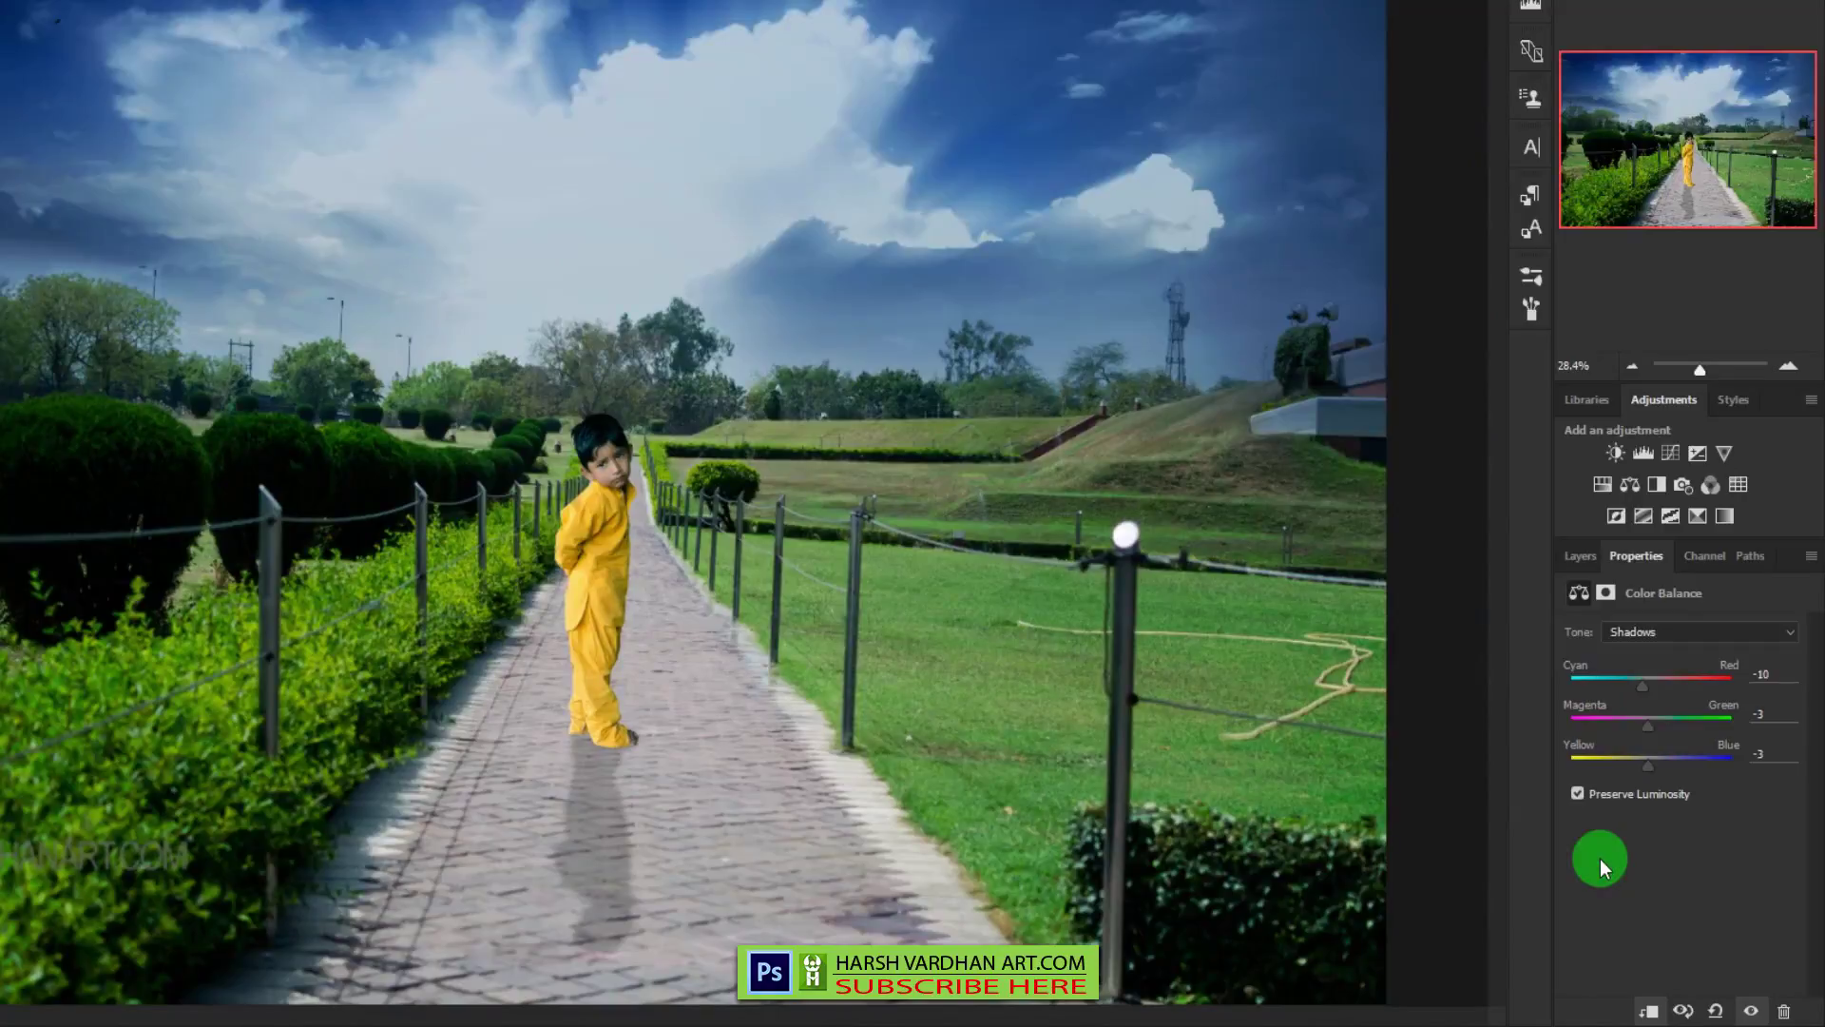
- With the child group hidden and the background layer unlocked, group all layers from Layer 1 down to Layer 0 and name the group bg
left_click(1577, 555)
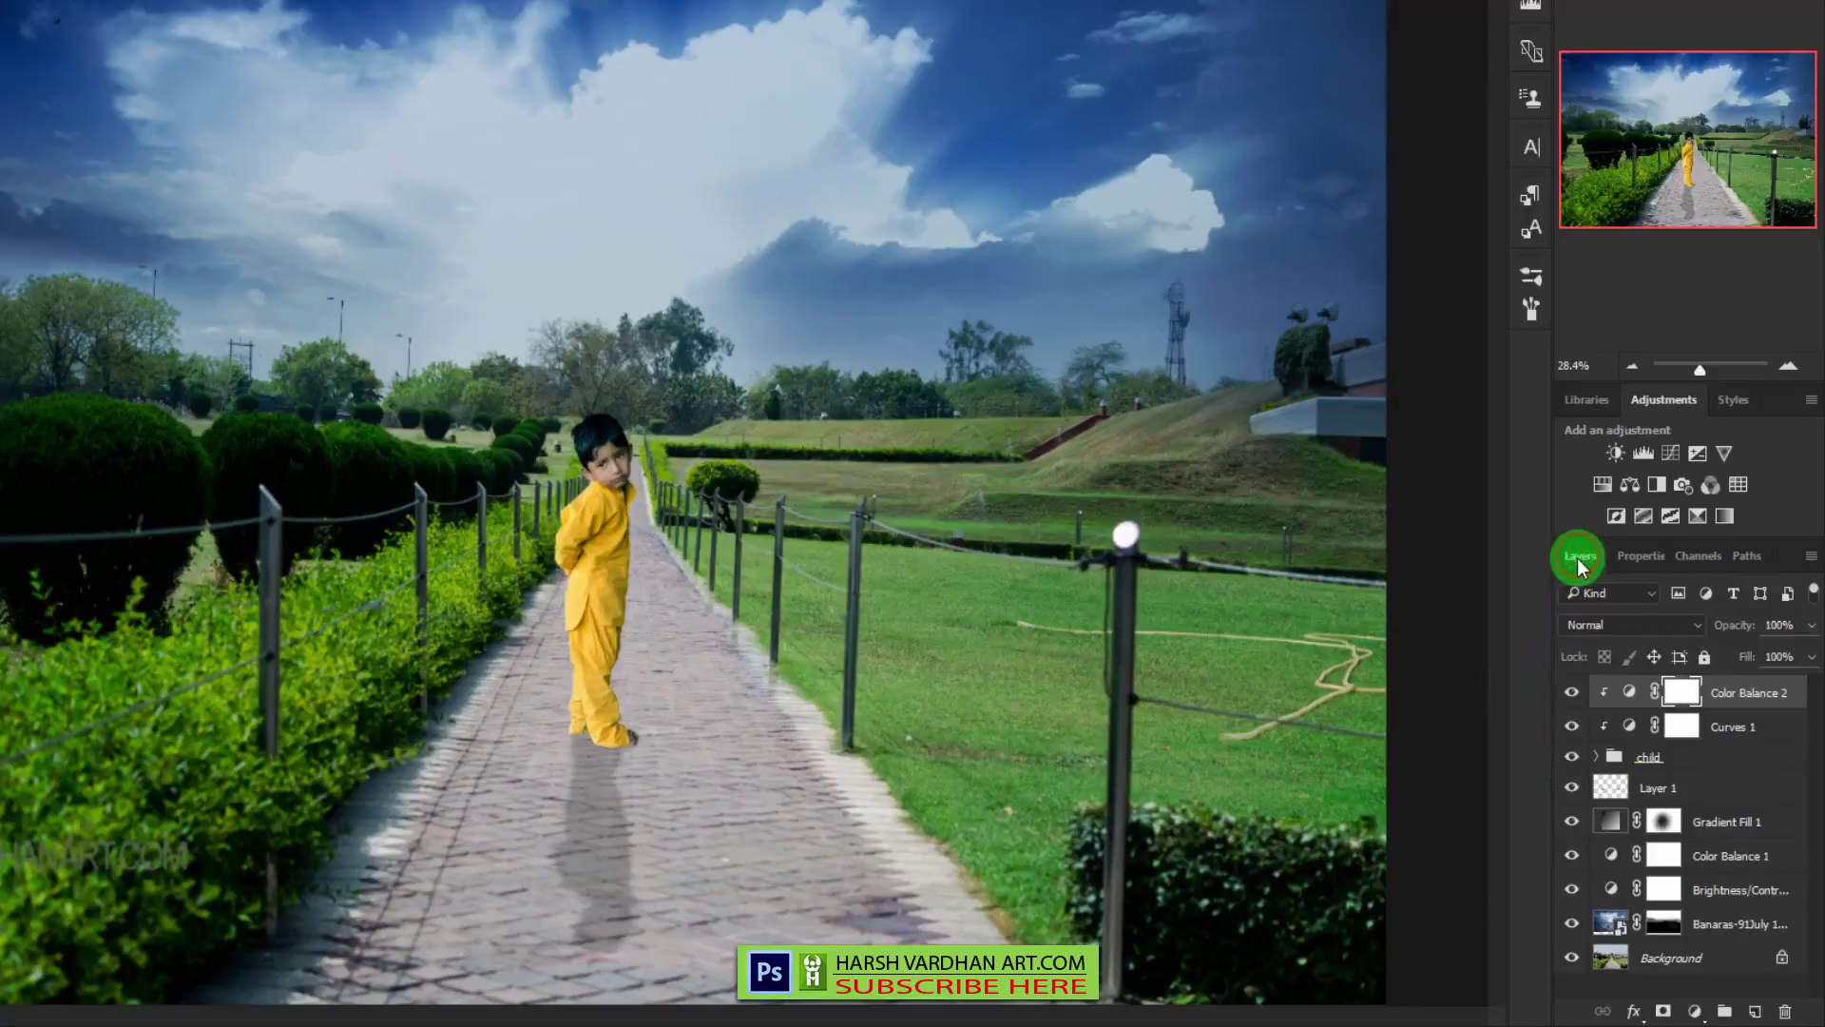
left_click(1690, 939)
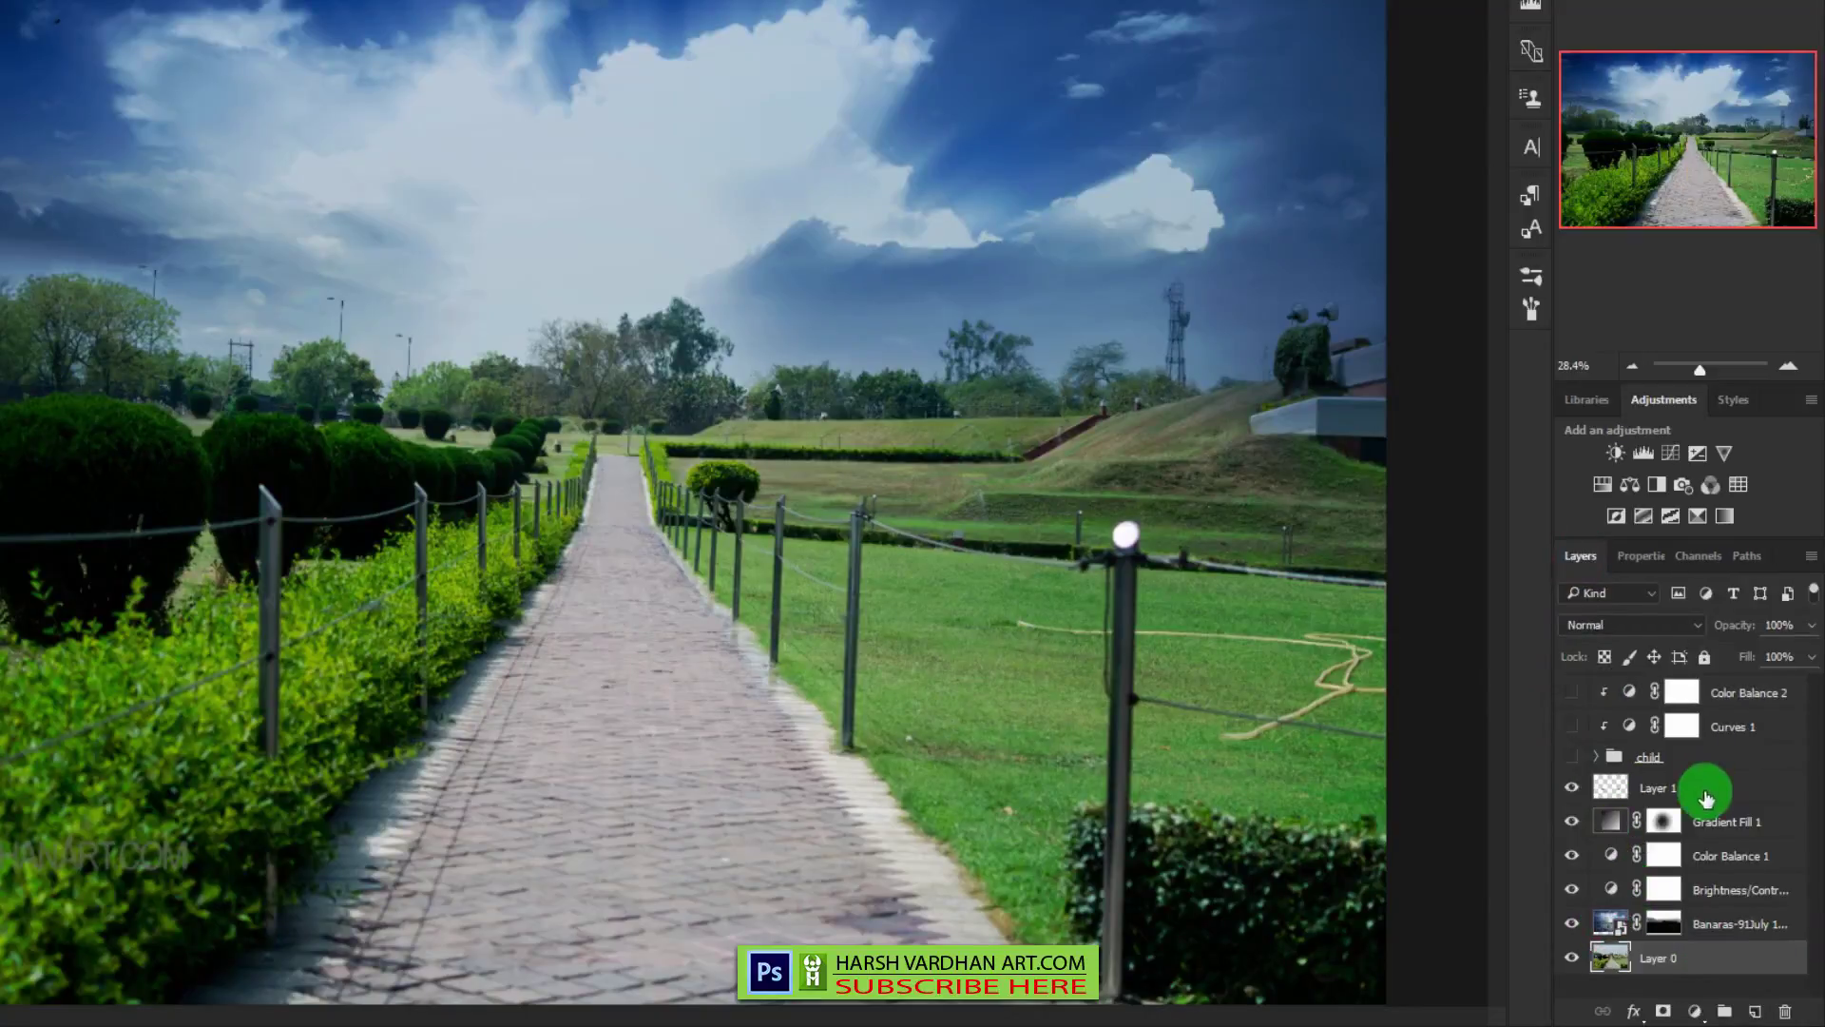
left_click(1705, 788)
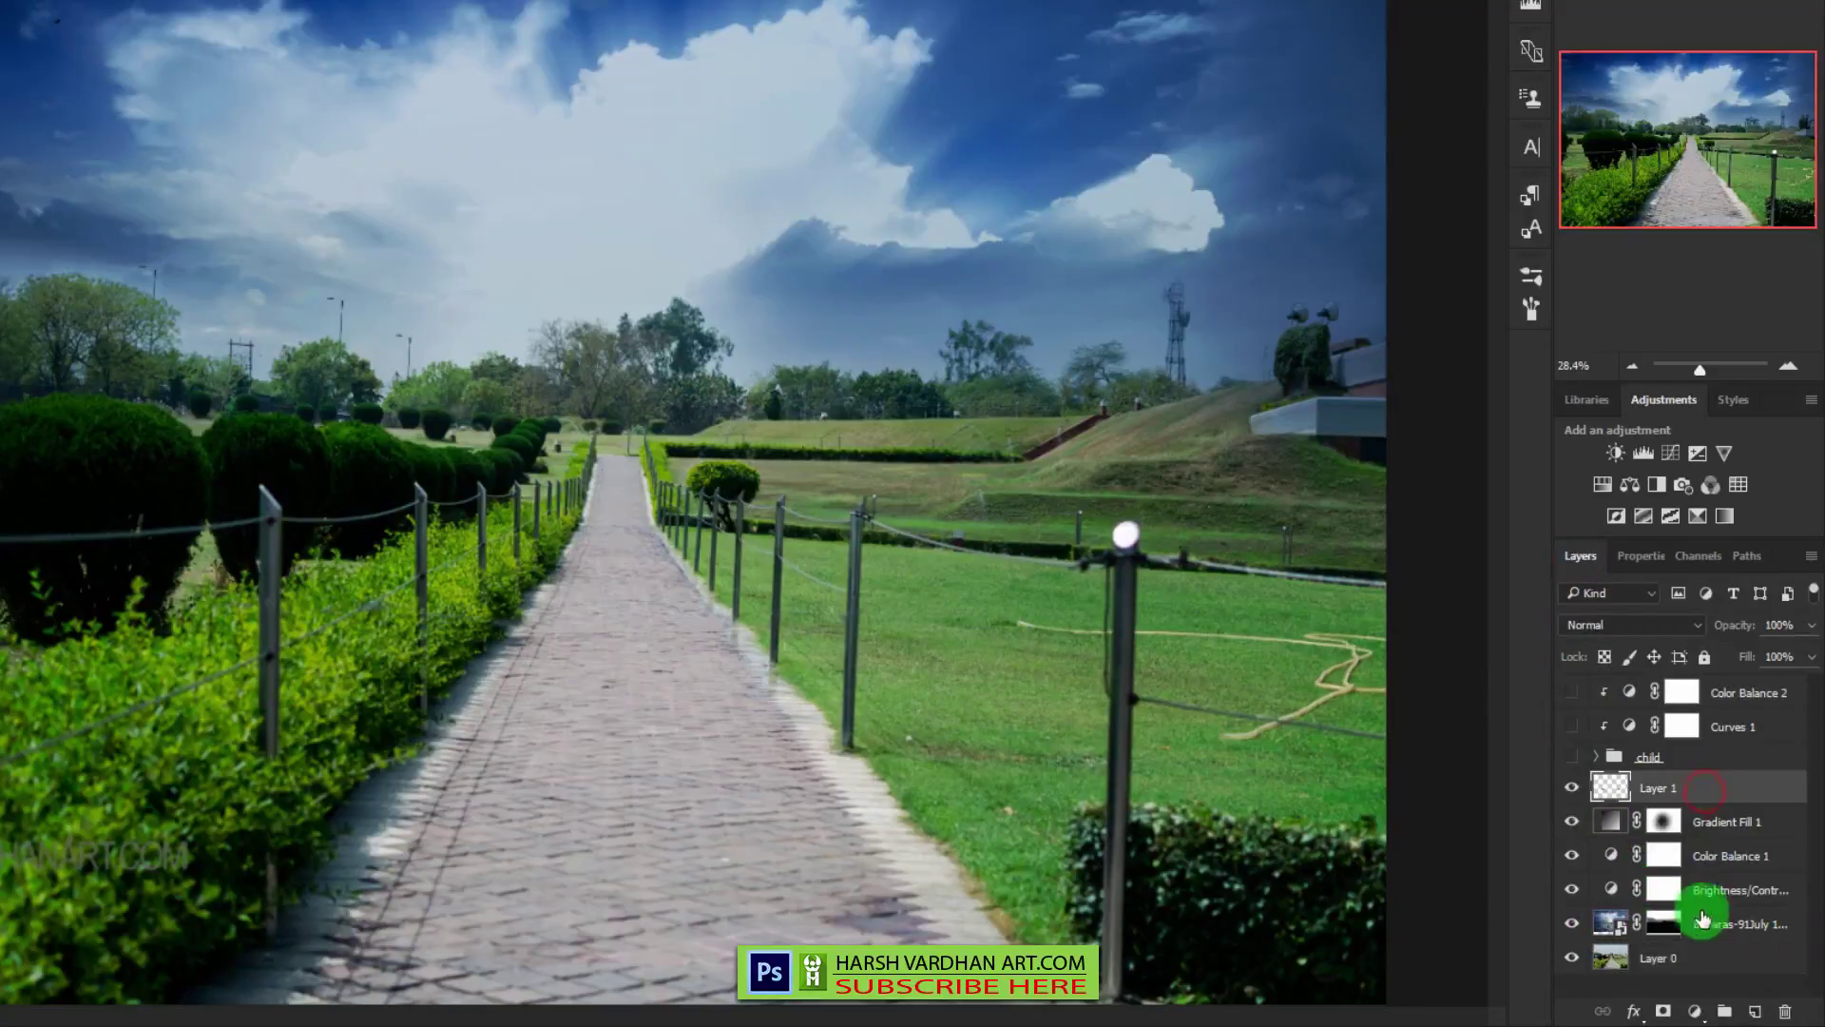
left_click(1690, 960, "shift")
key("ctrl+g")
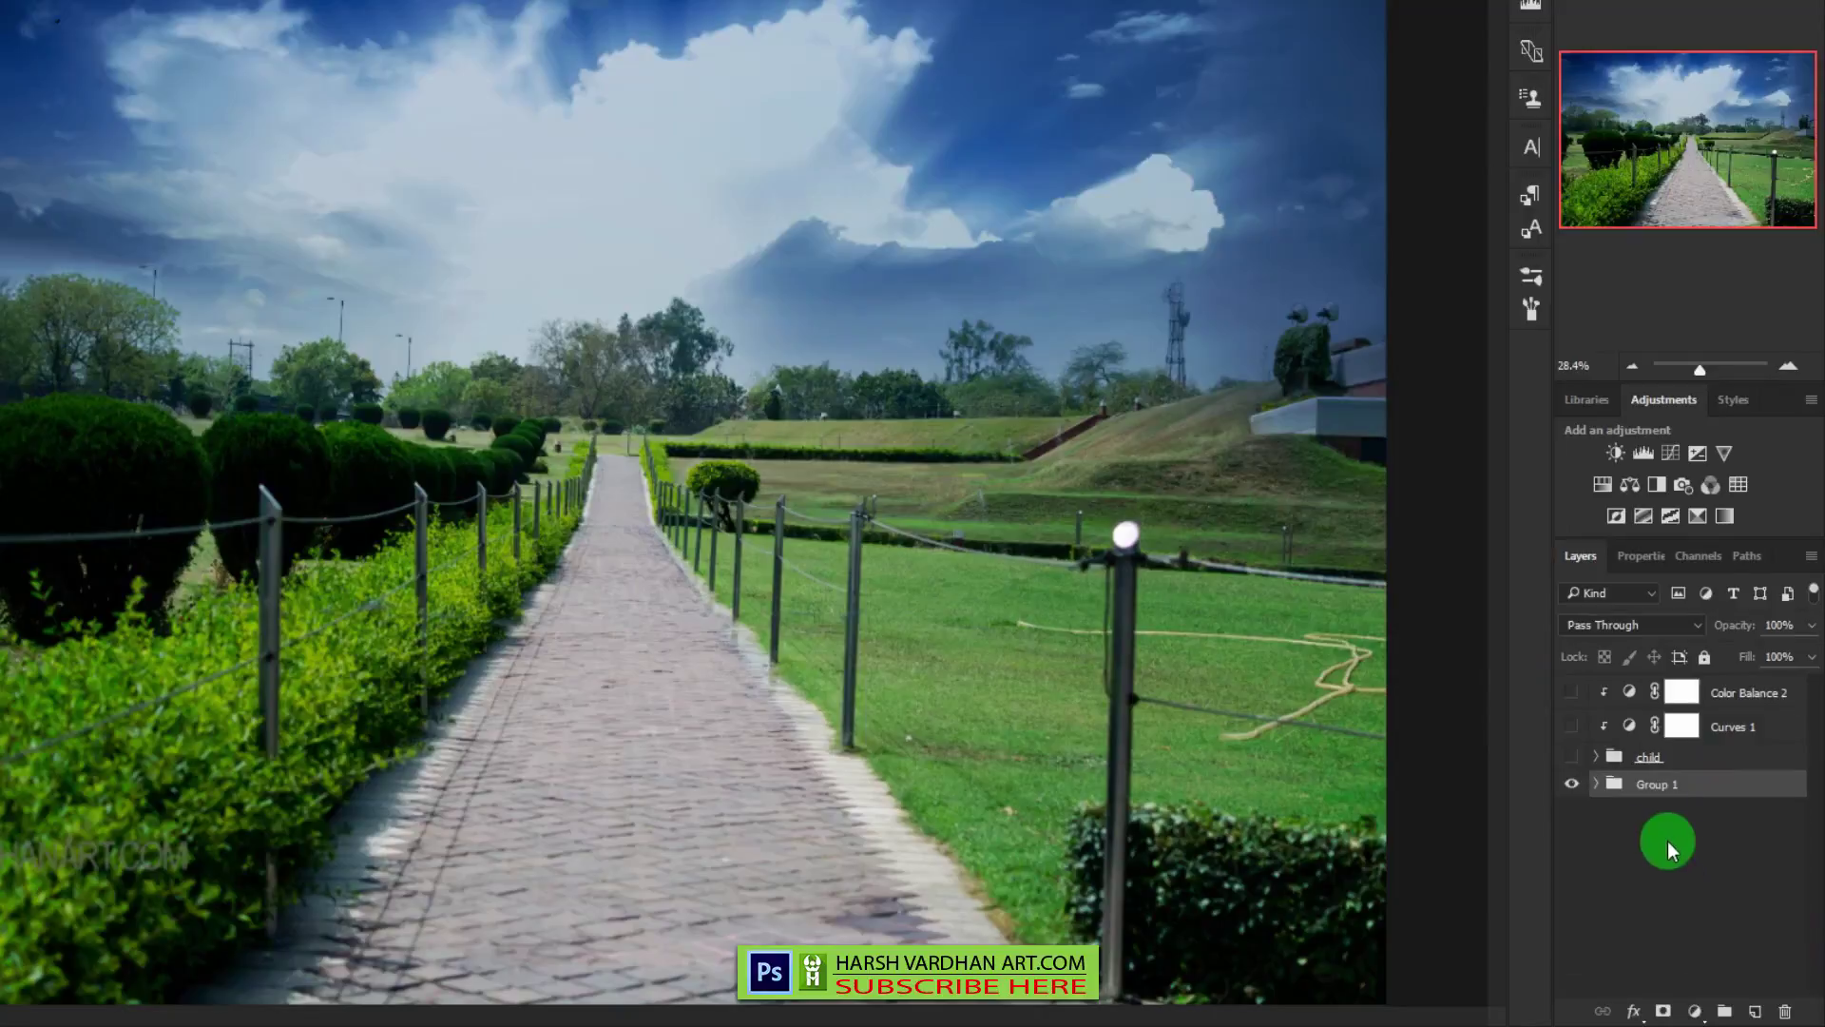
double_click(1659, 784)
type("bg")
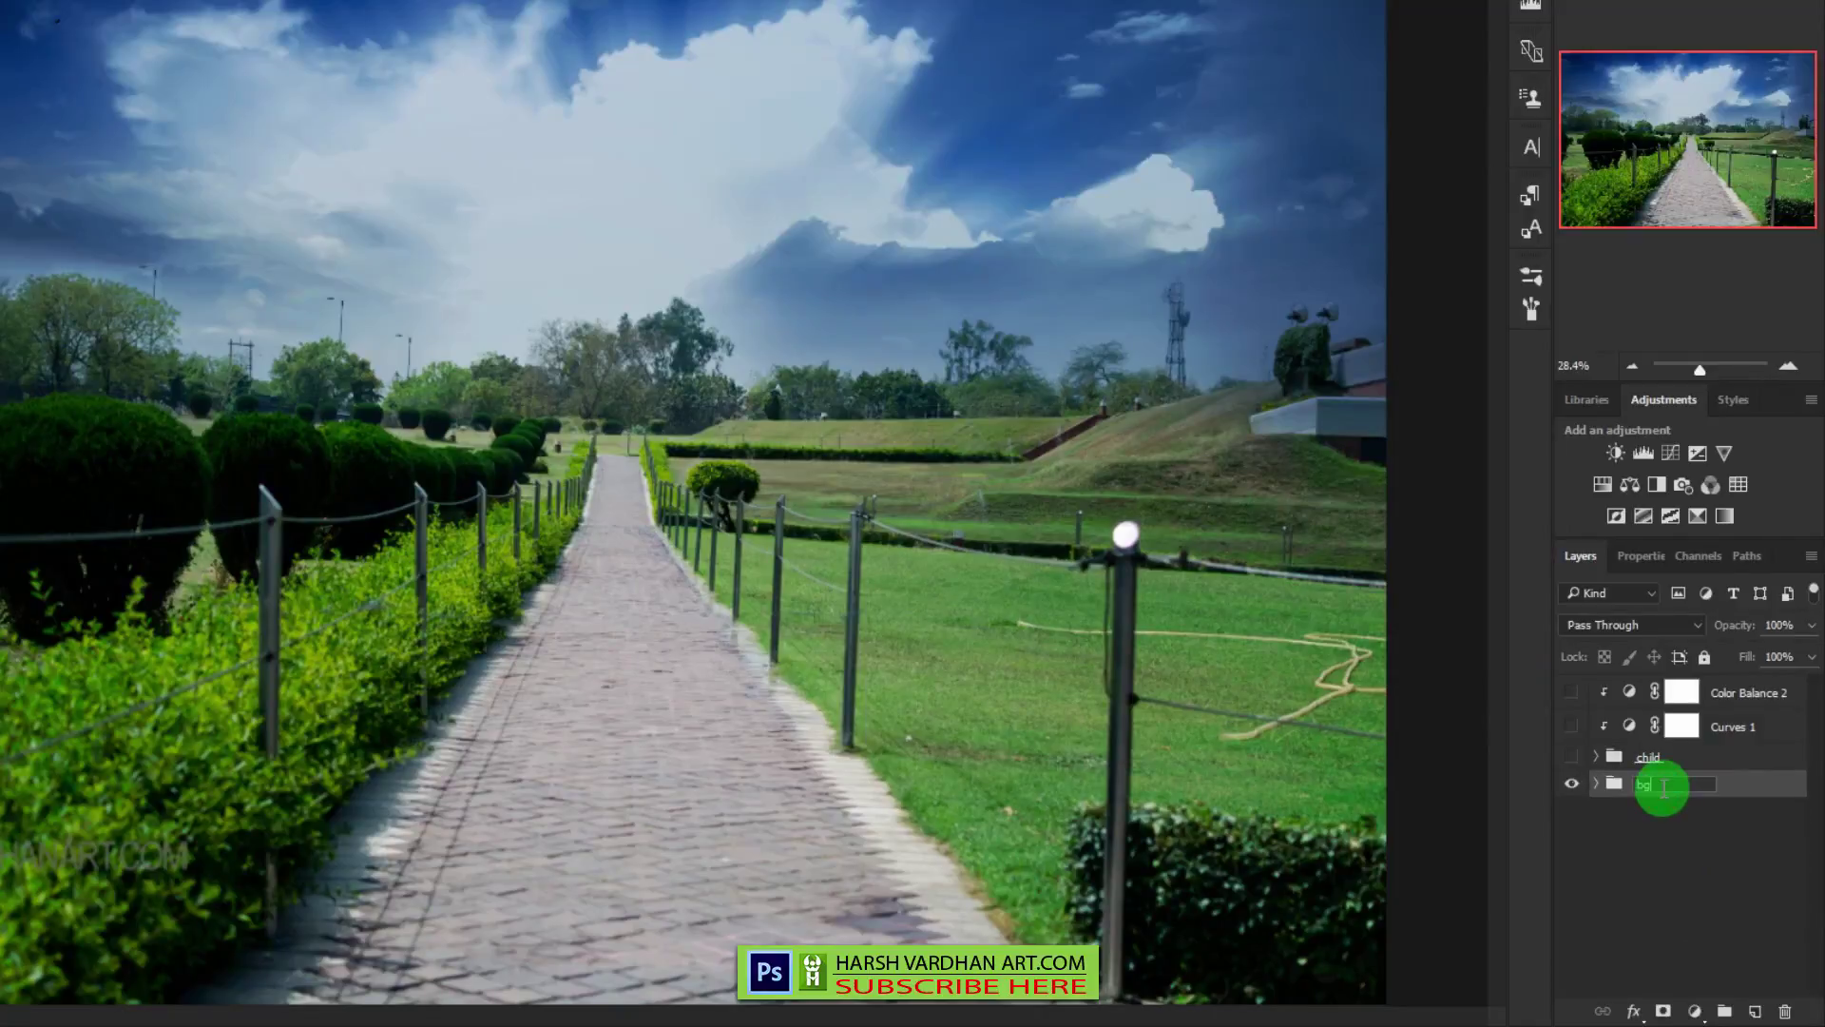
key("Return")
- Duplicate the bg group and merge the copy into a single layer
key("ctrl+j")
key("ctrl+e")
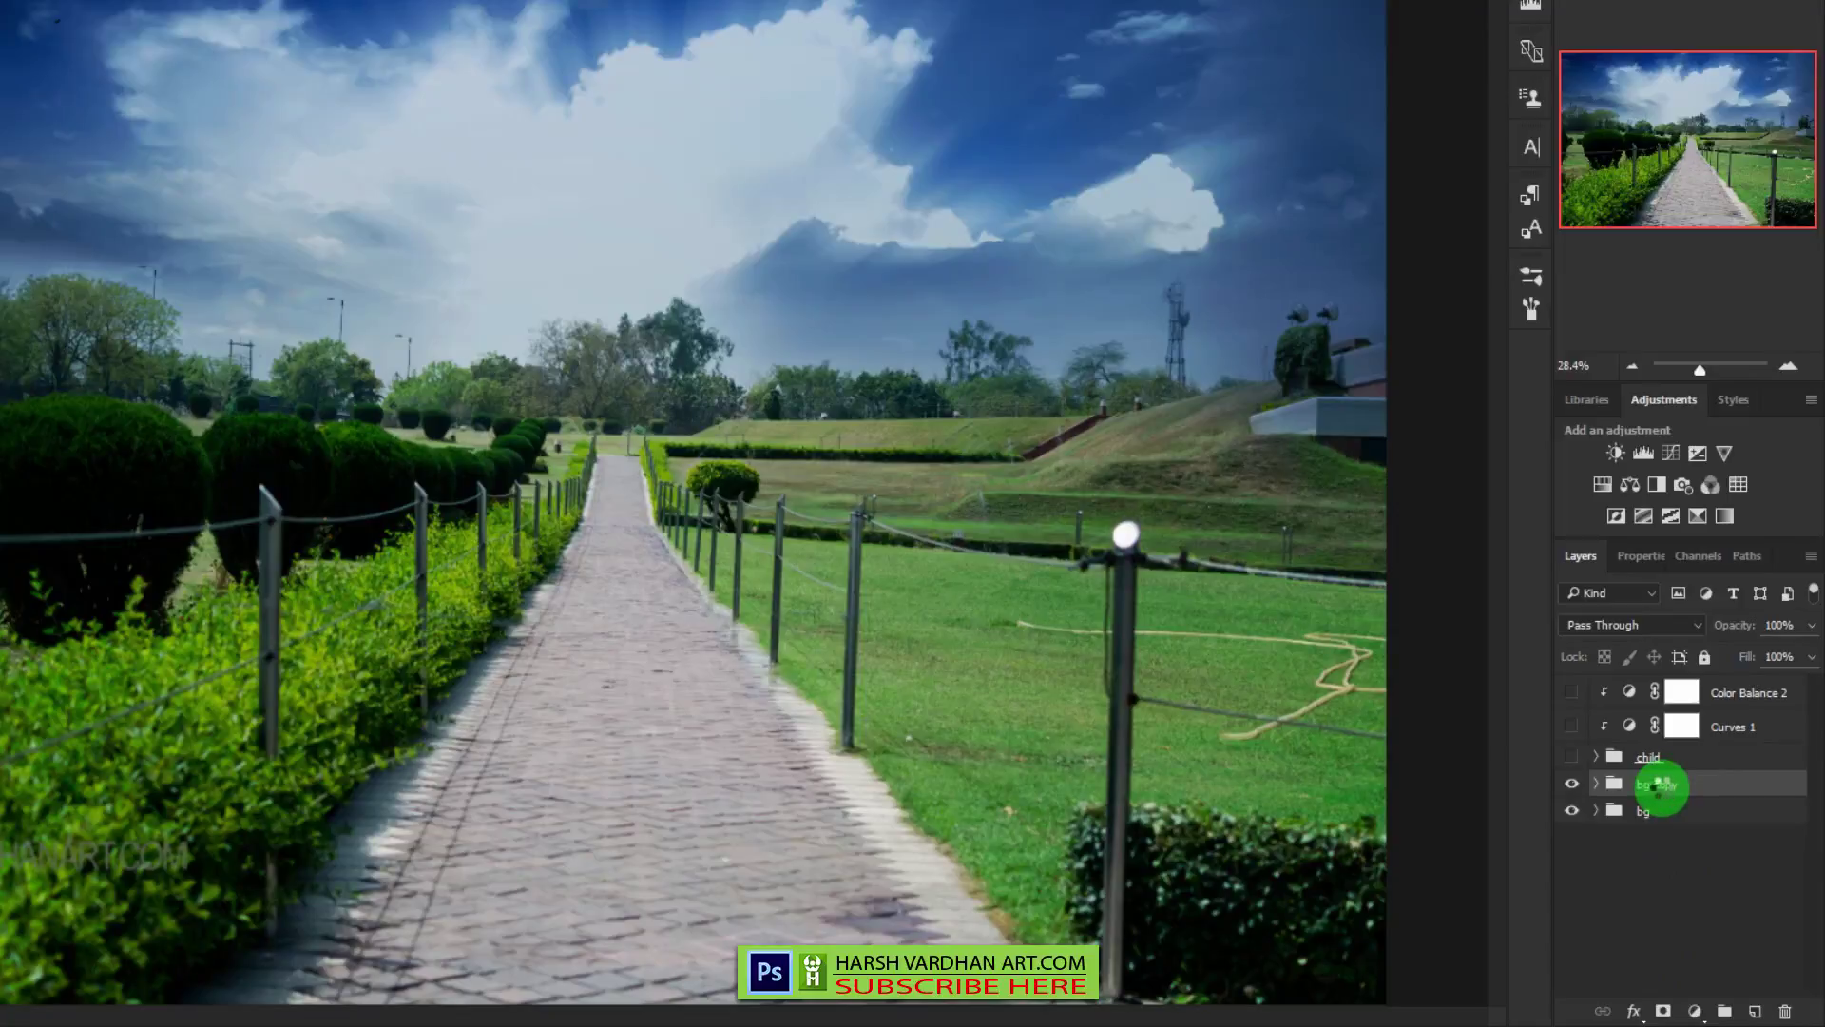